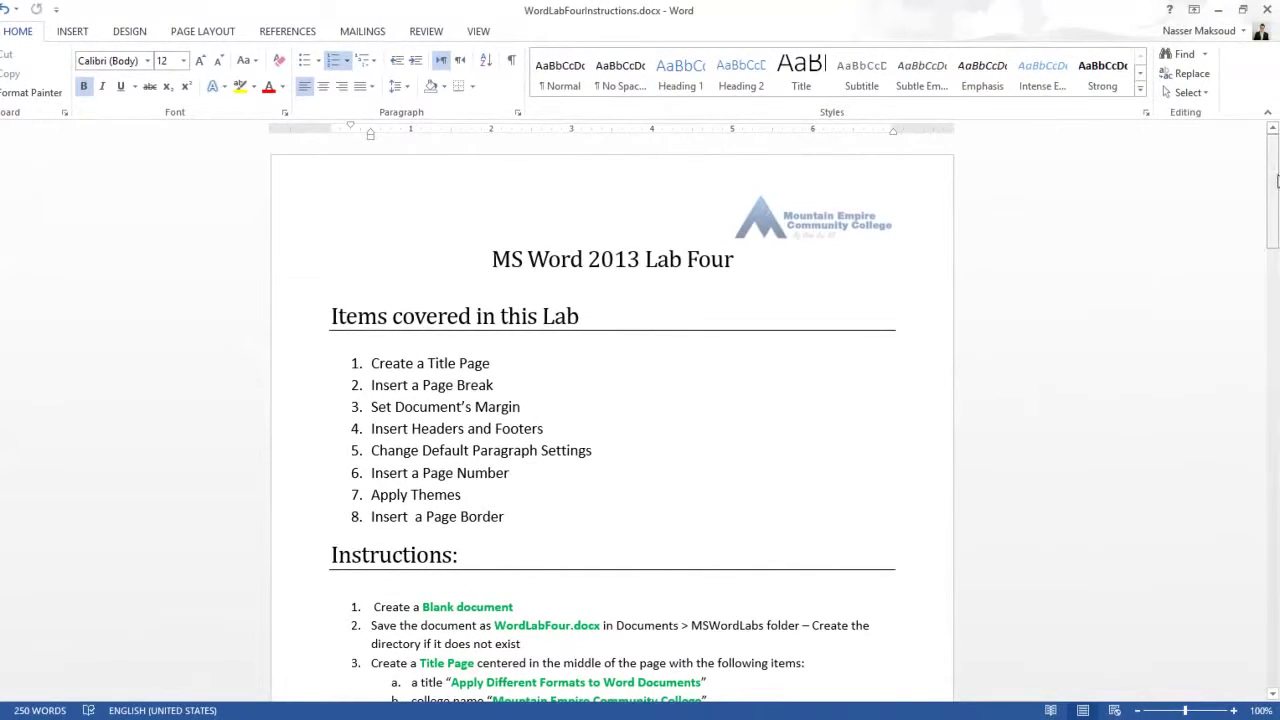
Restore the instructions window, move it to the right side, and create a new blank document with Ctrl+N
left_click_drag(1276, 180, 1197, 243)
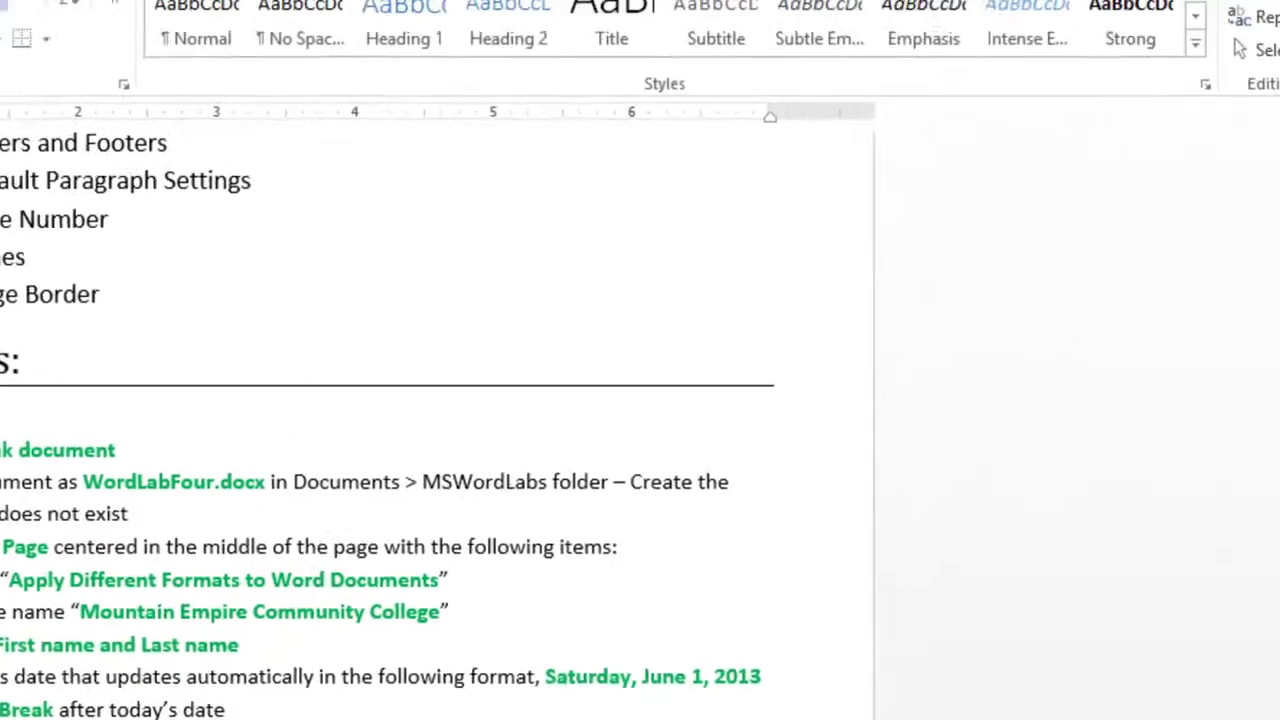
mouse_move(120, 25)
left_mouse_down()
mouse_move(295, 205)
mouse_move(697, 473)
left_mouse_up()
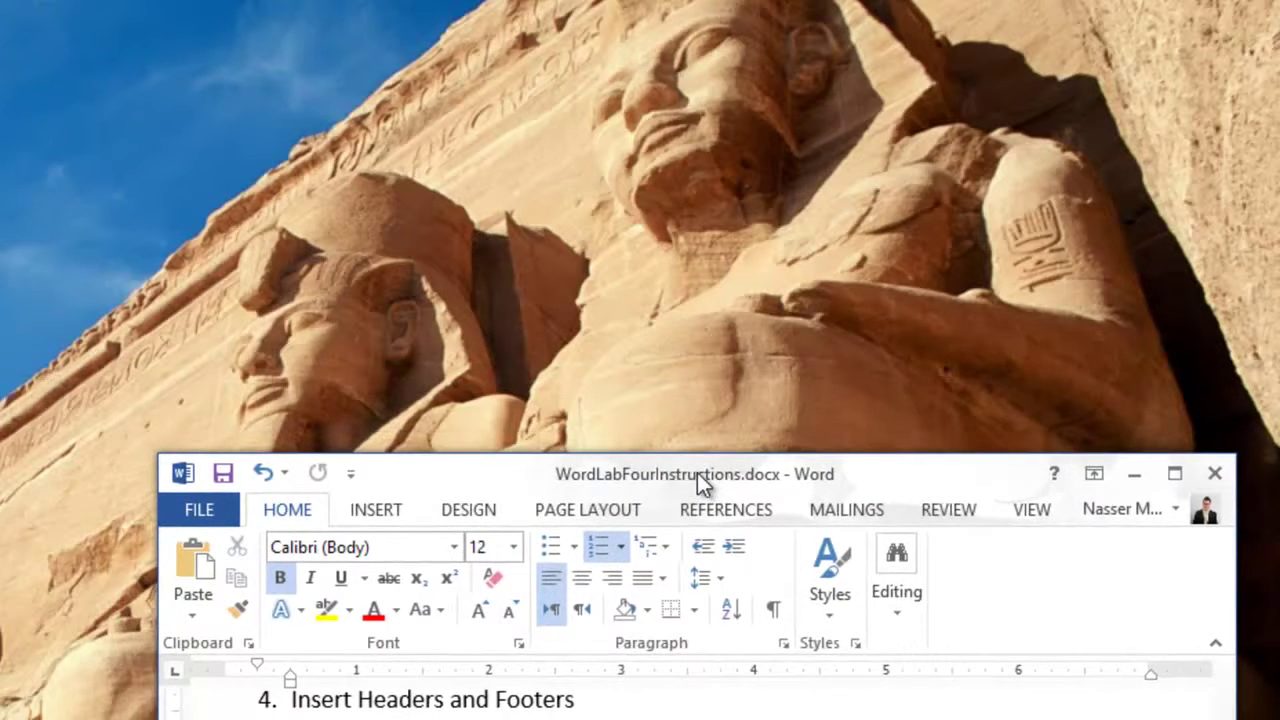
mouse_move(697, 473)
left_mouse_down()
mouse_move(1035, 506)
mouse_move(1278, 510)
left_mouse_up()
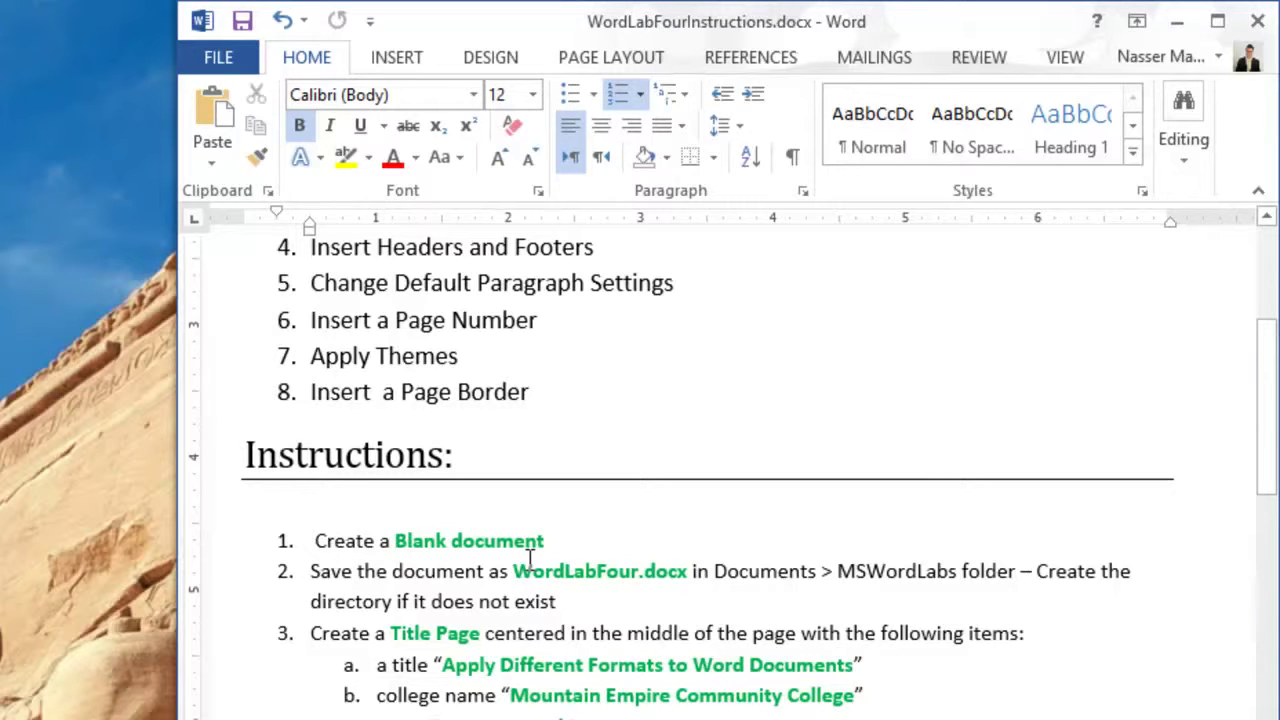
key("ctrl+n")
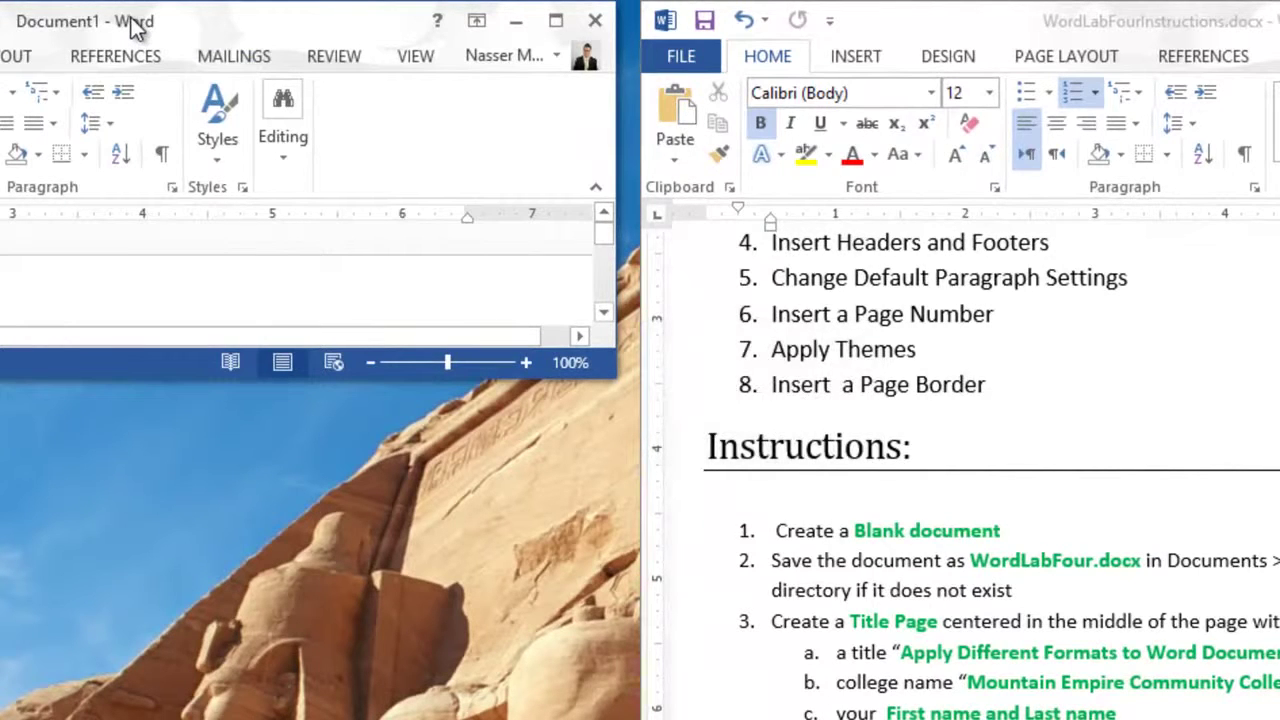
Drag Document1 to the left screen edge so it snaps to the left half
left_click_drag(135, 28, 290, 192)
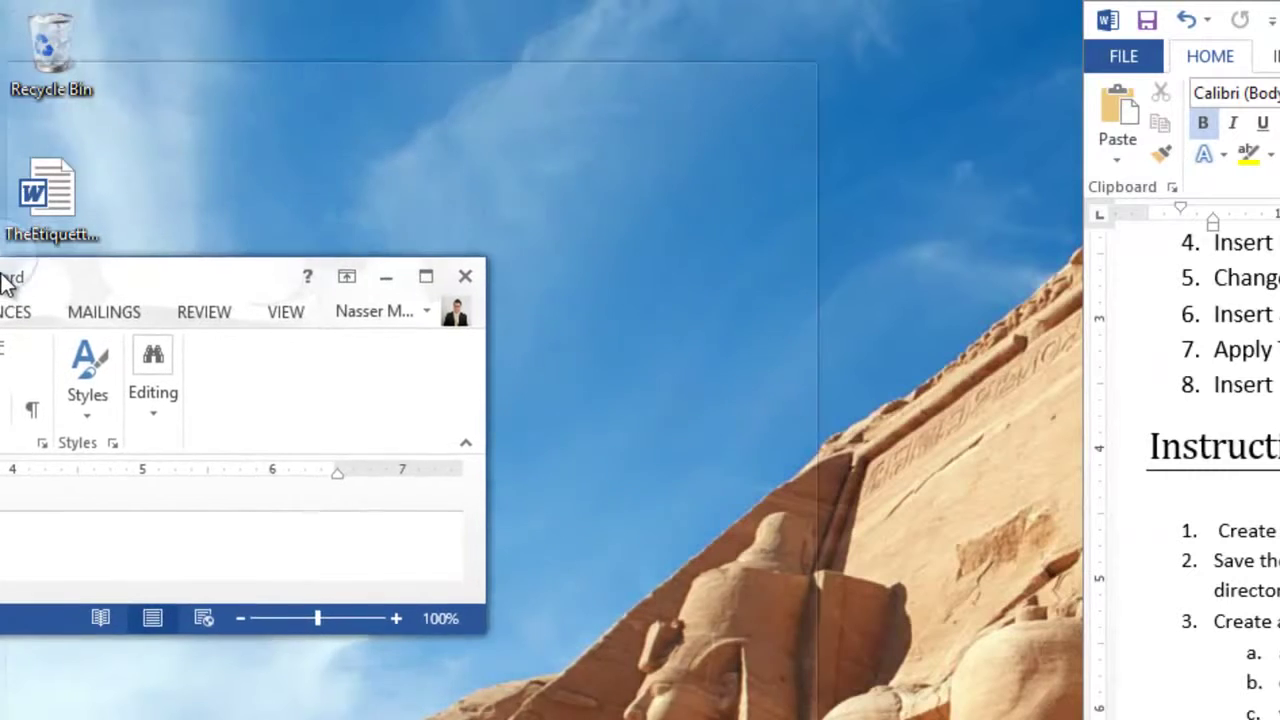
left_click_drag(290, 192, 2, 280)
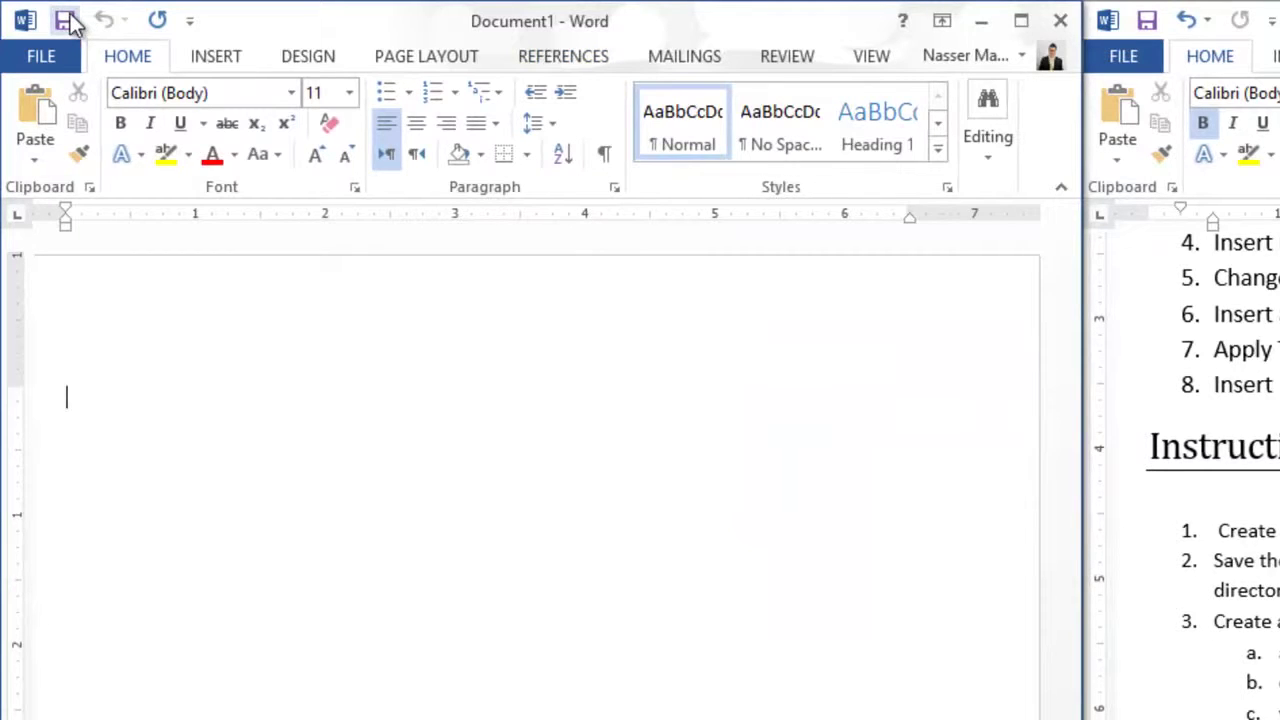
Save the blank document as WordLabFour in Computer > MSWordLabs
left_click(30, 58)
left_click(30, 58)
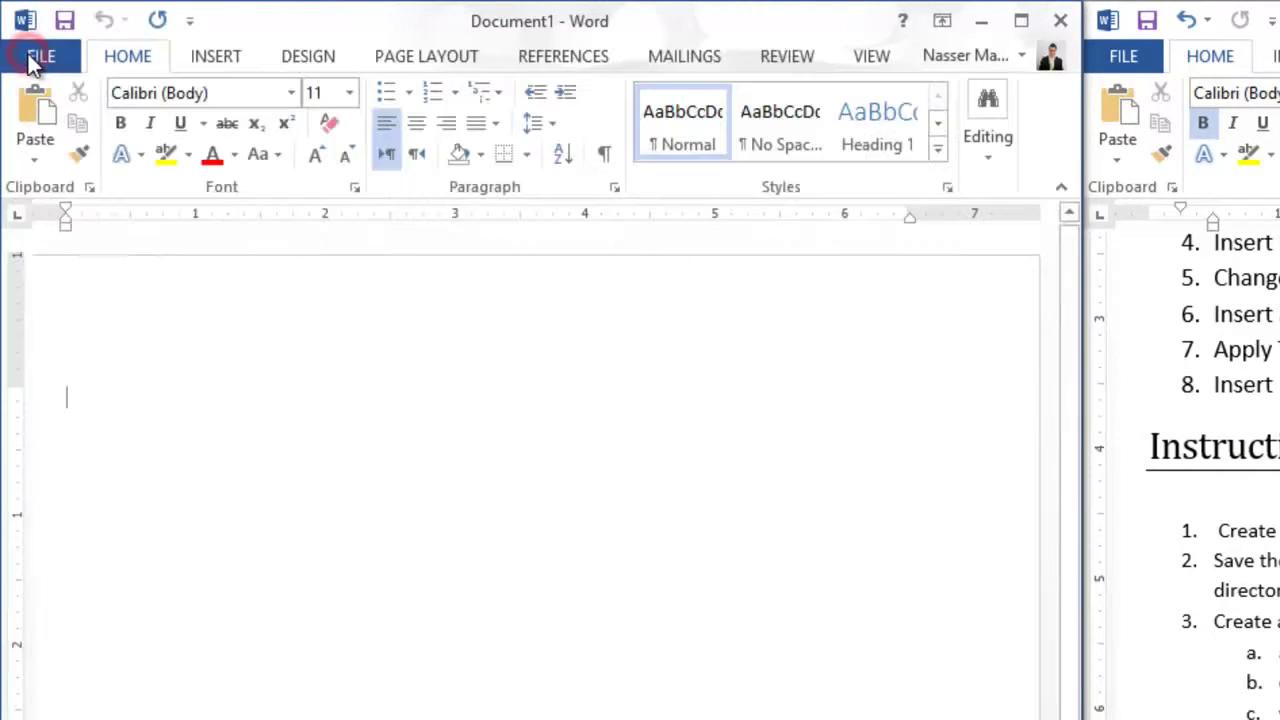
left_click(62, 28)
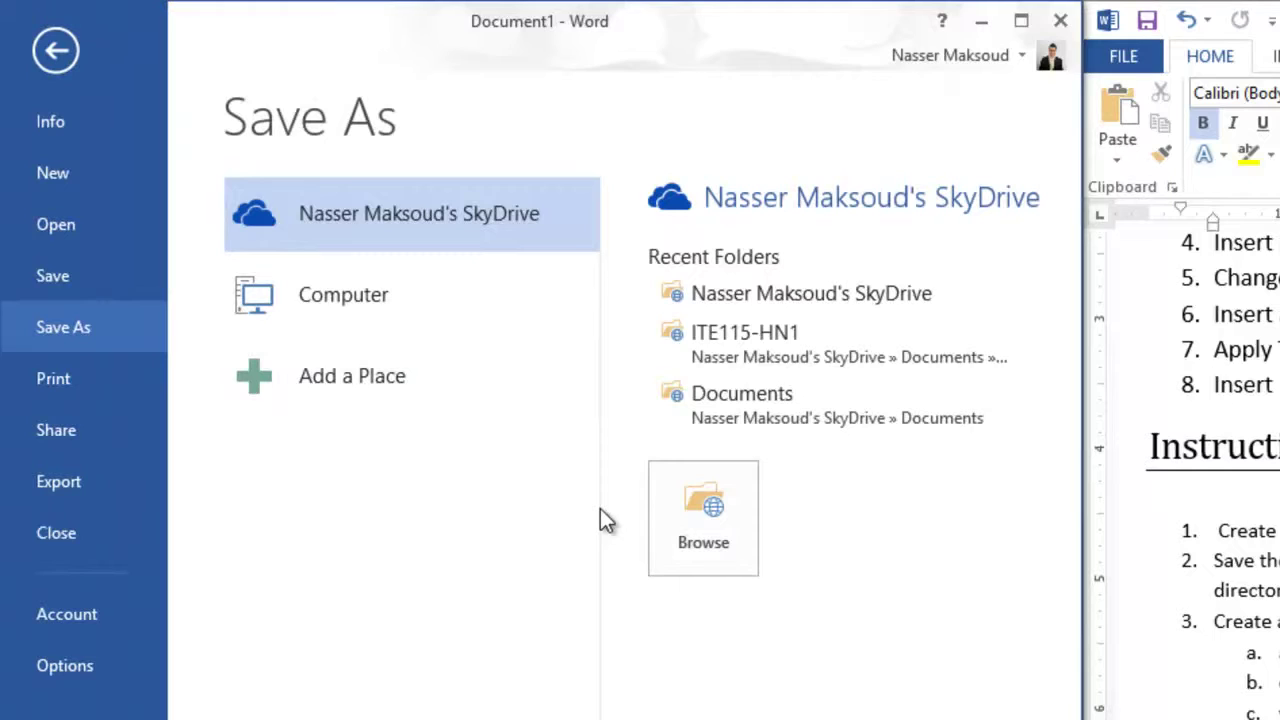
left_click(375, 295)
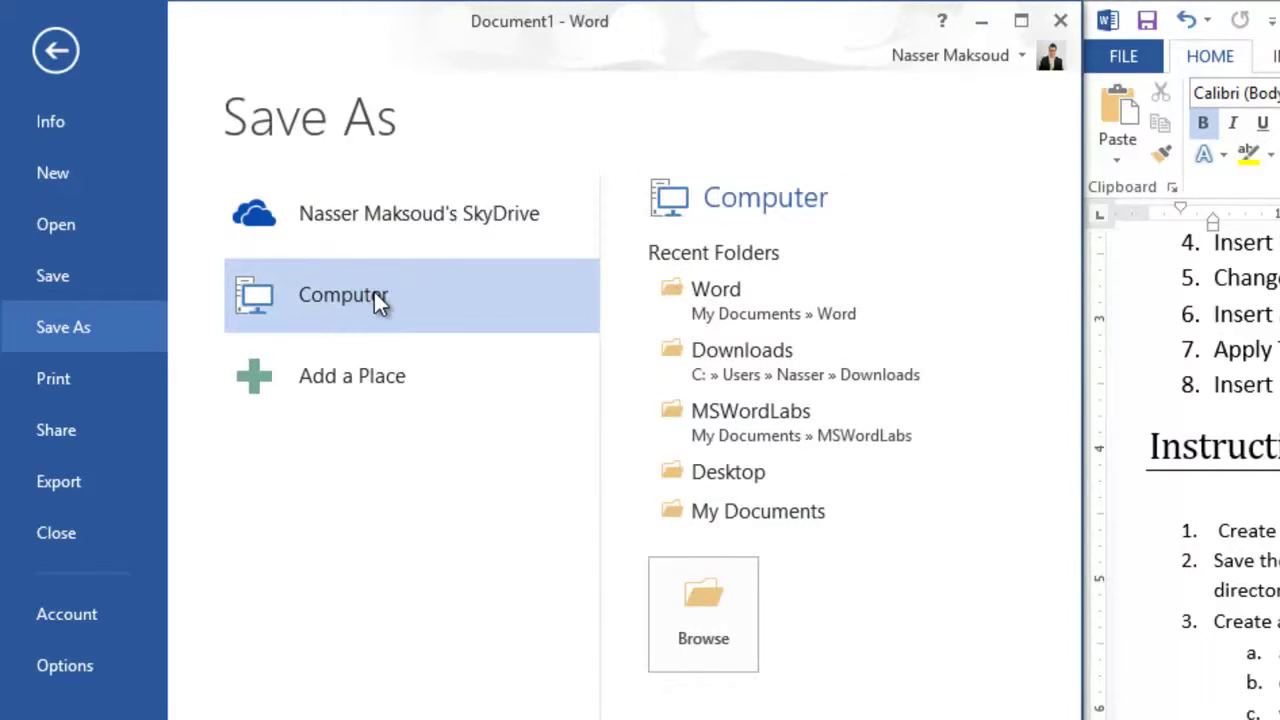
left_click(803, 423)
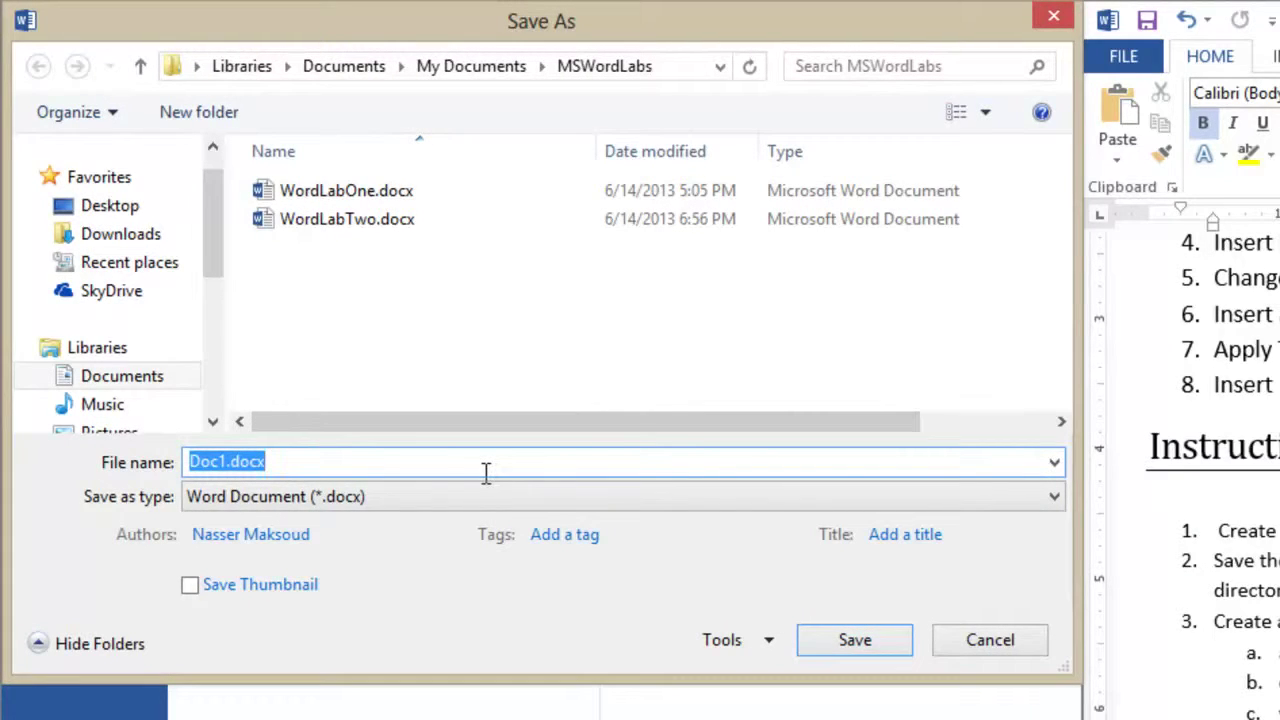
type("Word")
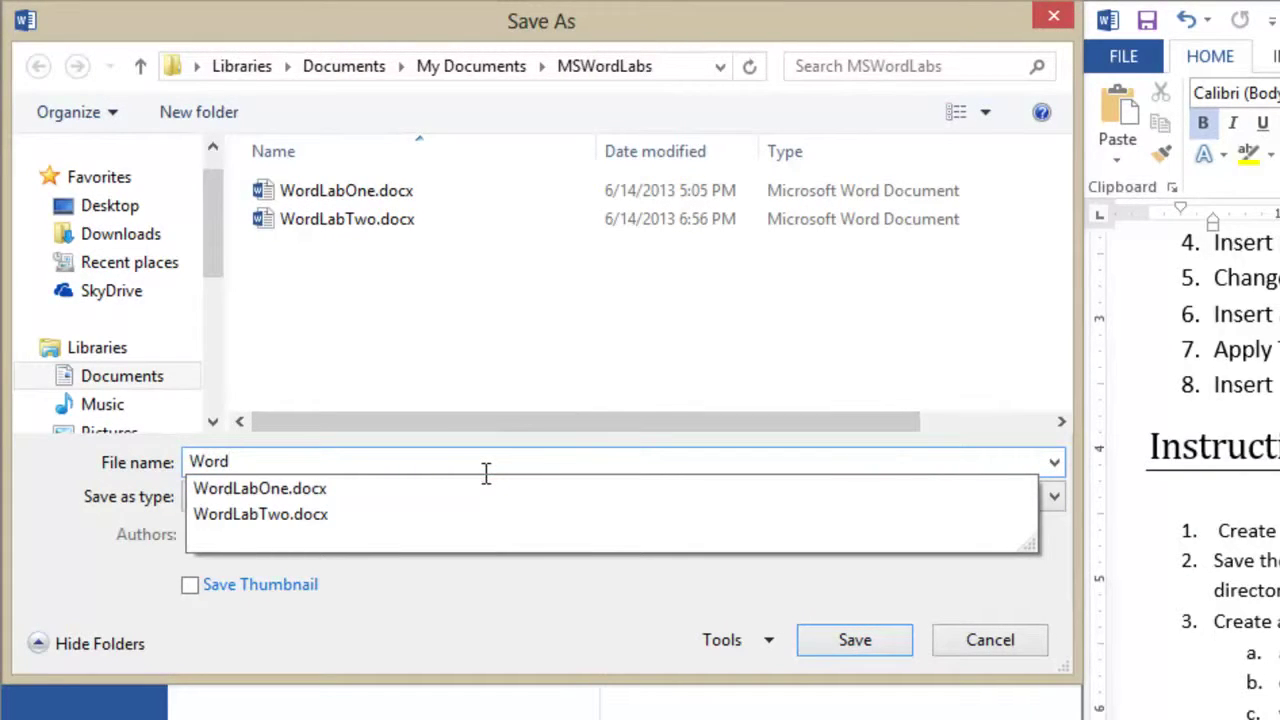
type("Lab")
type("Four")
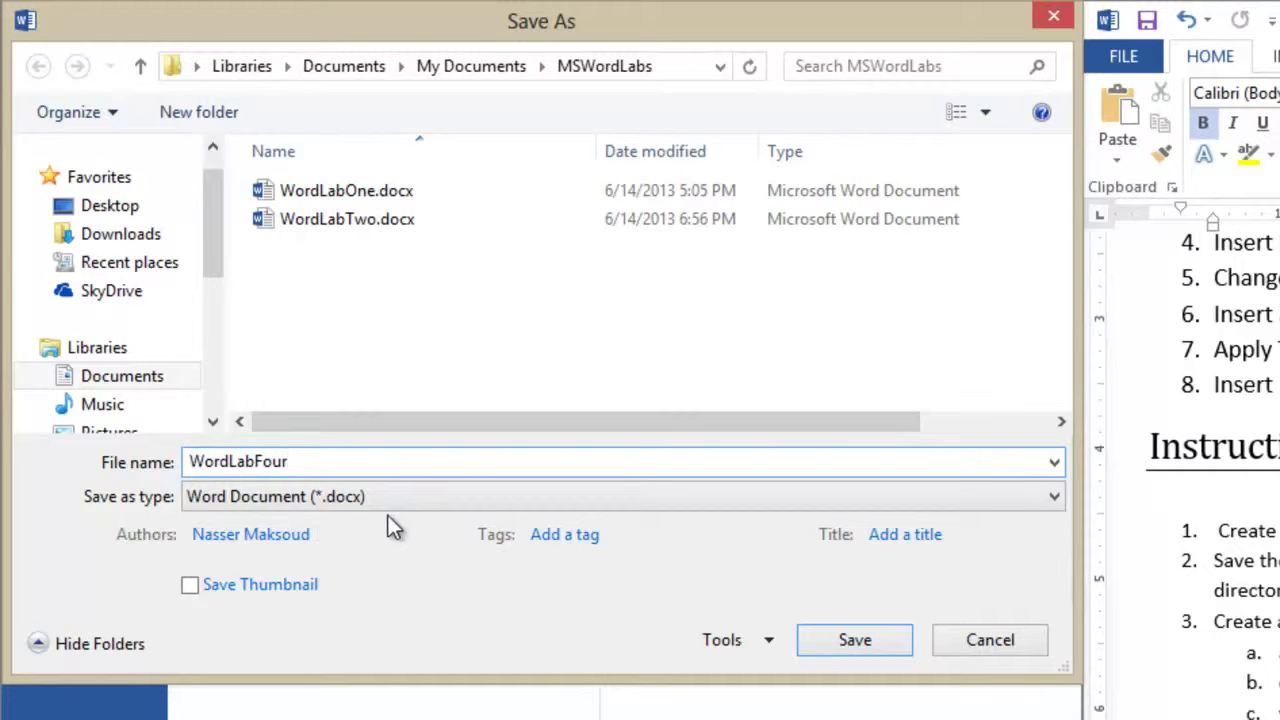
left_click(855, 648)
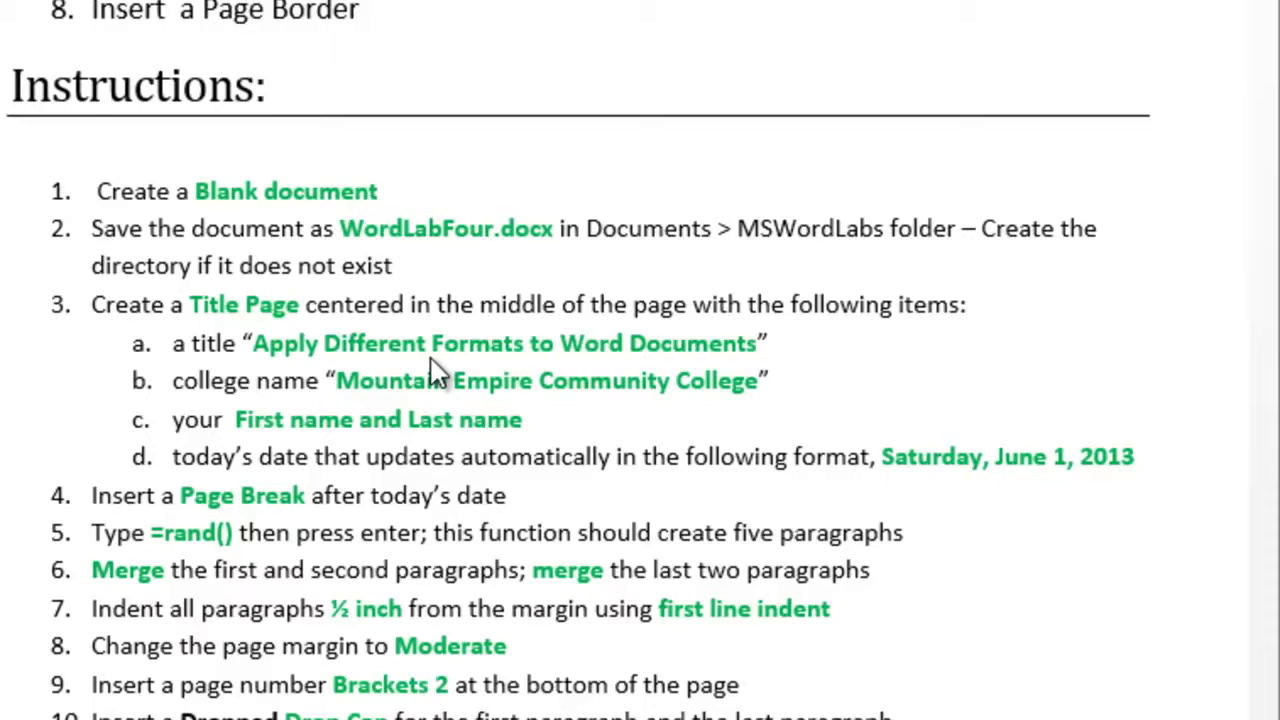
left_click(307, 307)
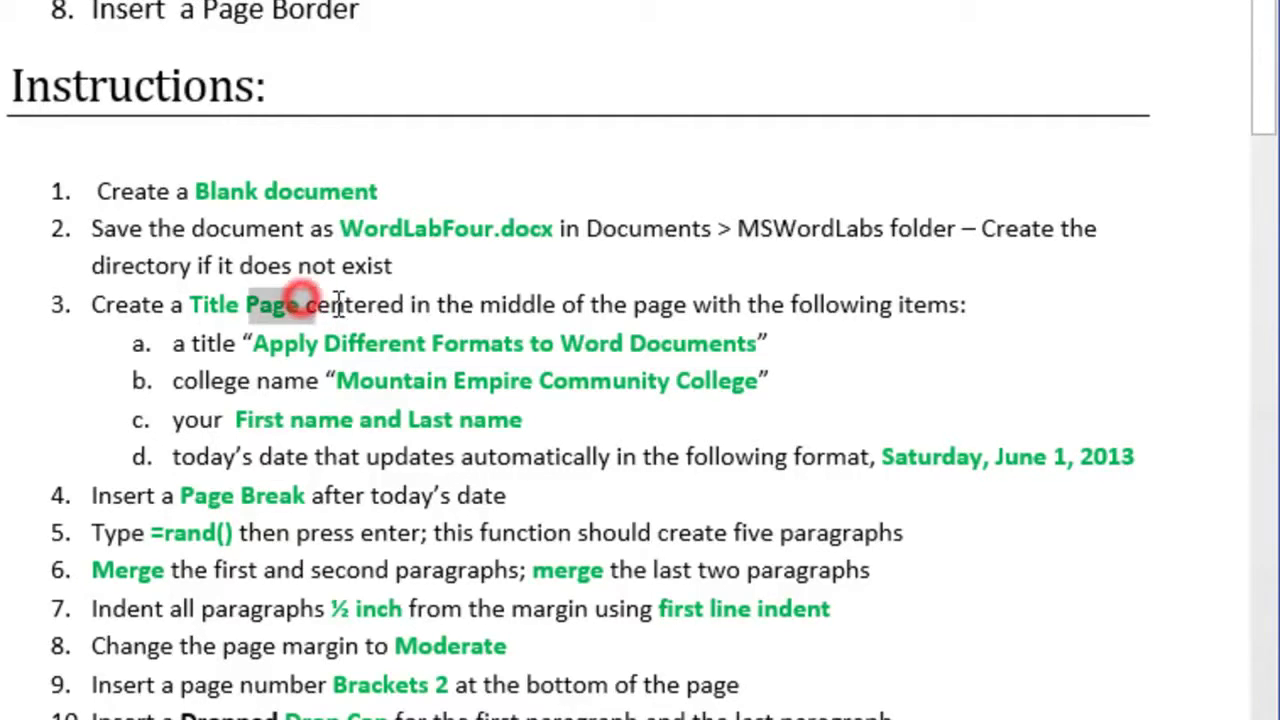
left_click_drag(300, 305, 377, 305)
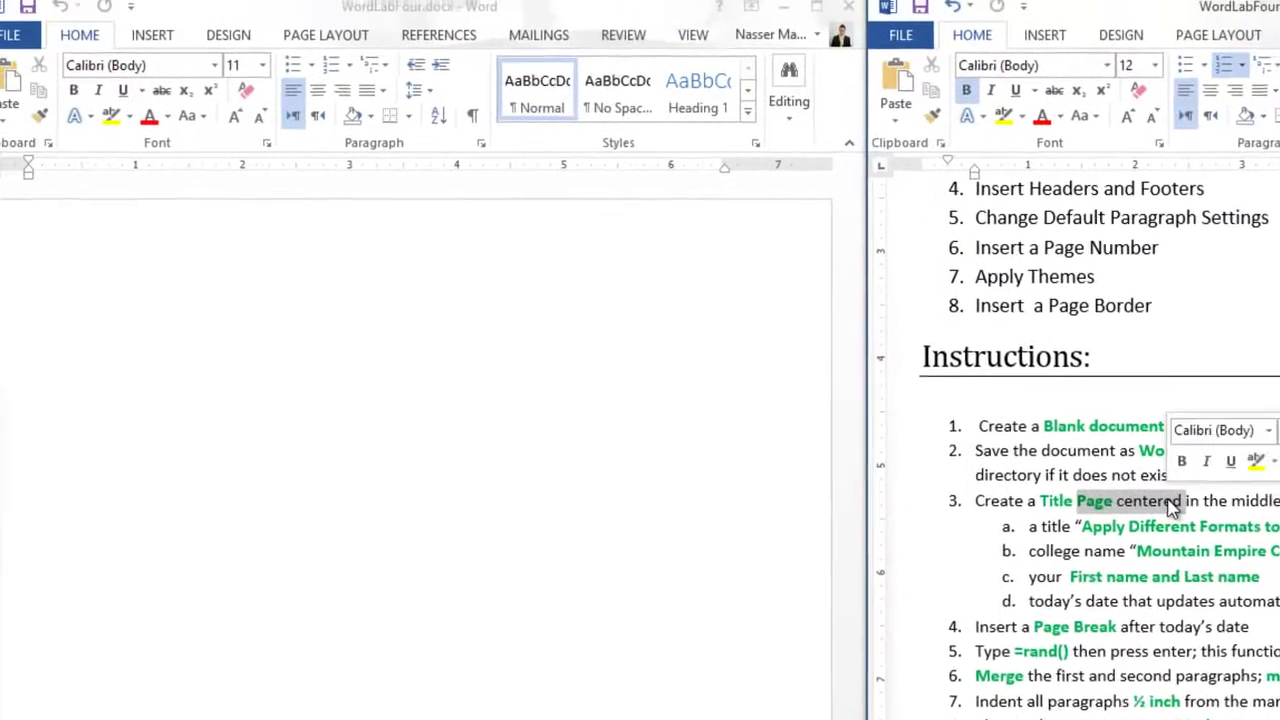
left_click(781, 321)
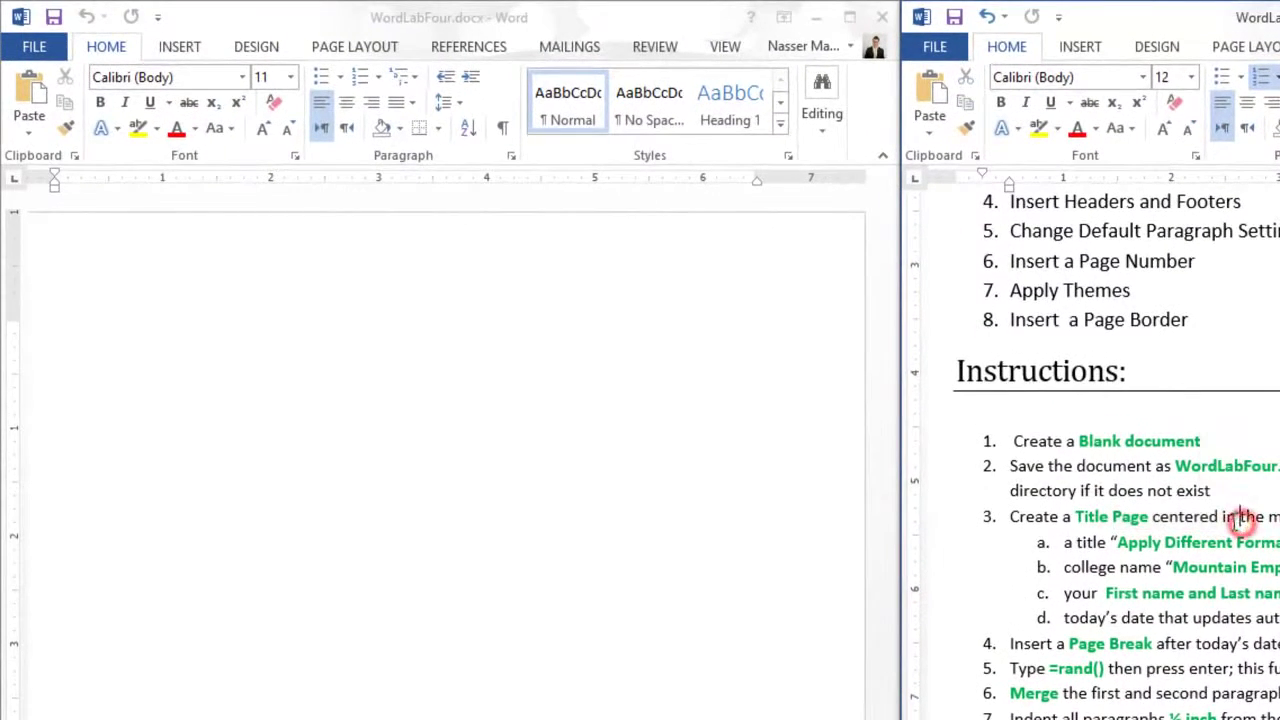
left_click(1153, 517)
left_click_drag(1153, 517, 1279, 517)
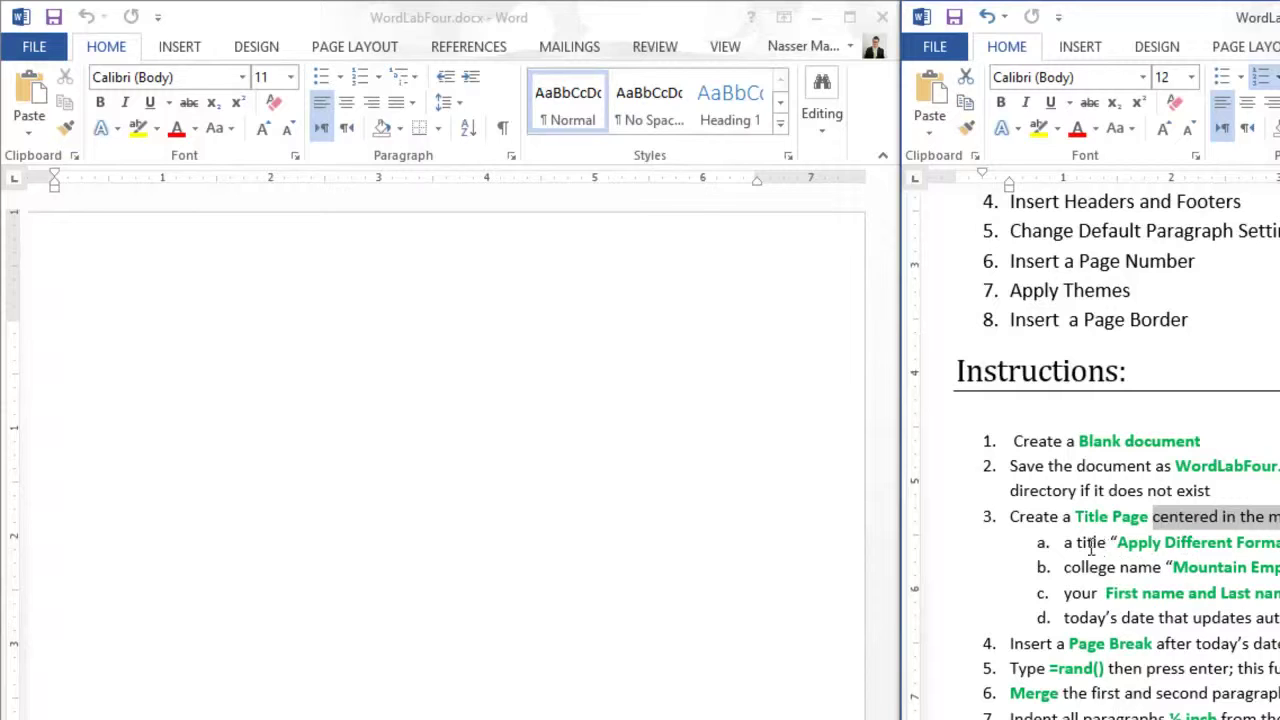
mouse_move(1064, 542)
left_mouse_down()
mouse_move(1184, 567)
mouse_move(1270, 618)
left_mouse_up()
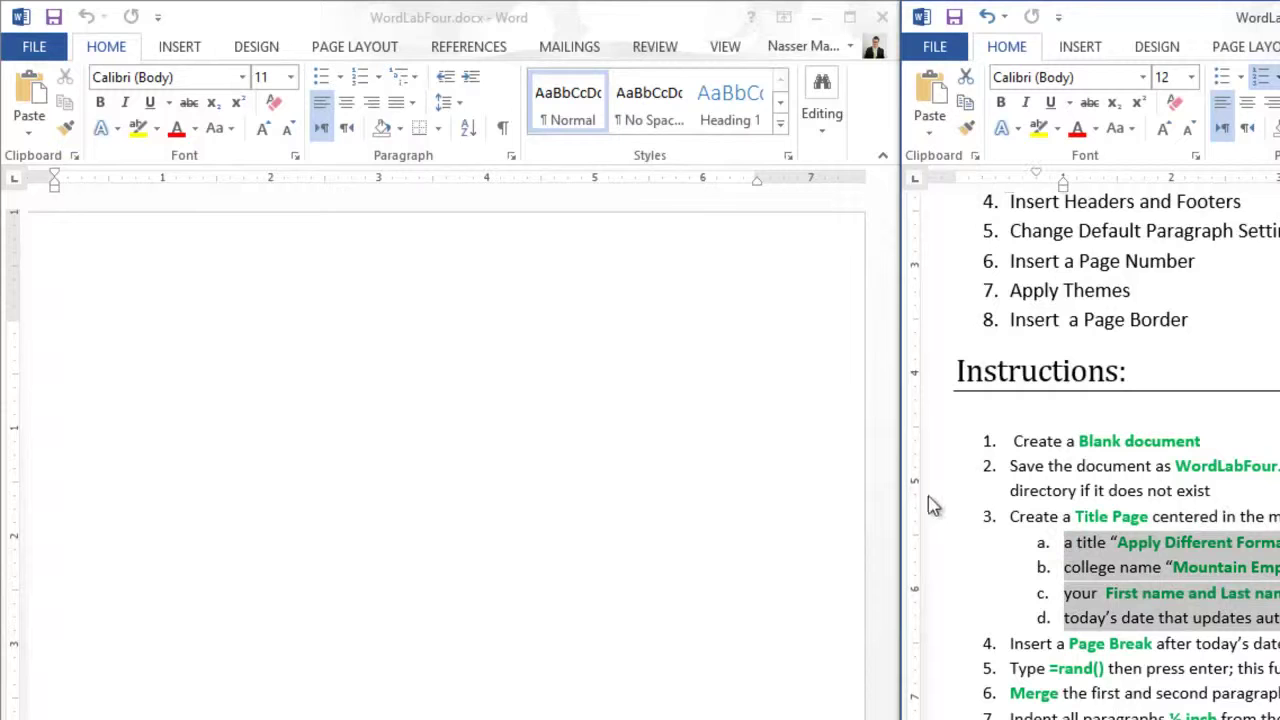
left_click_drag(1133, 516, 1256, 535)
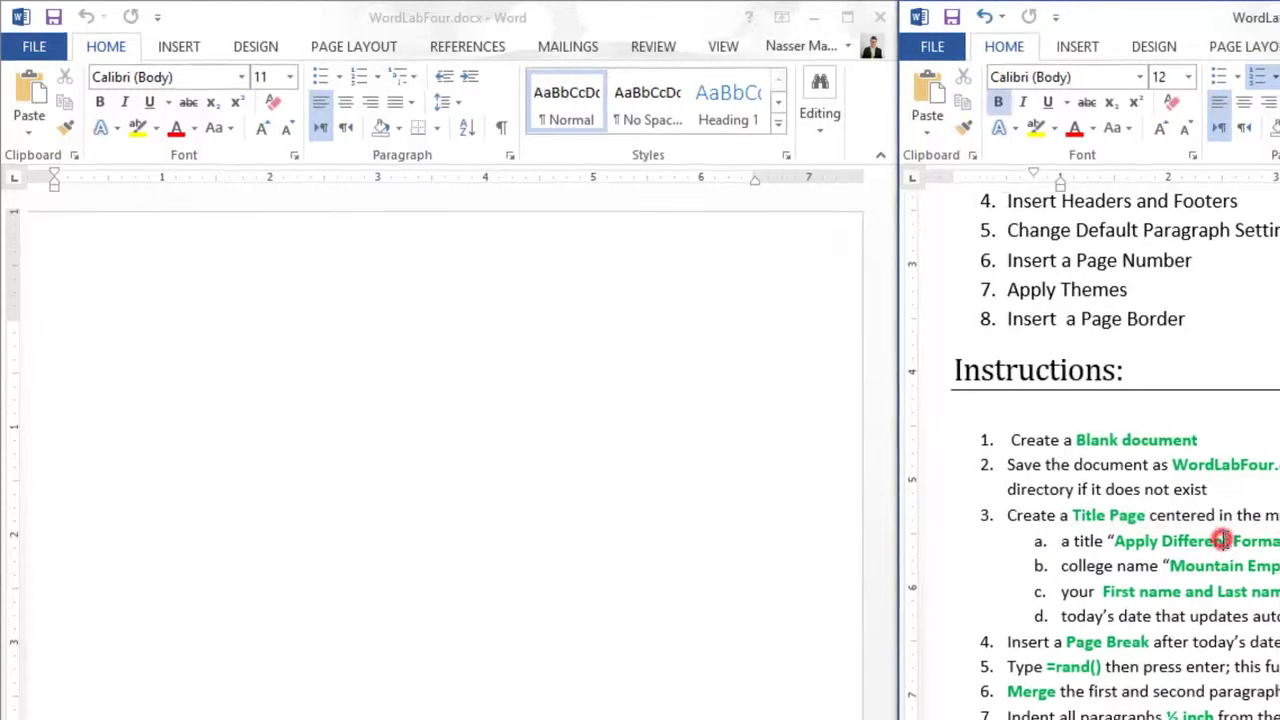
left_click(235, 279)
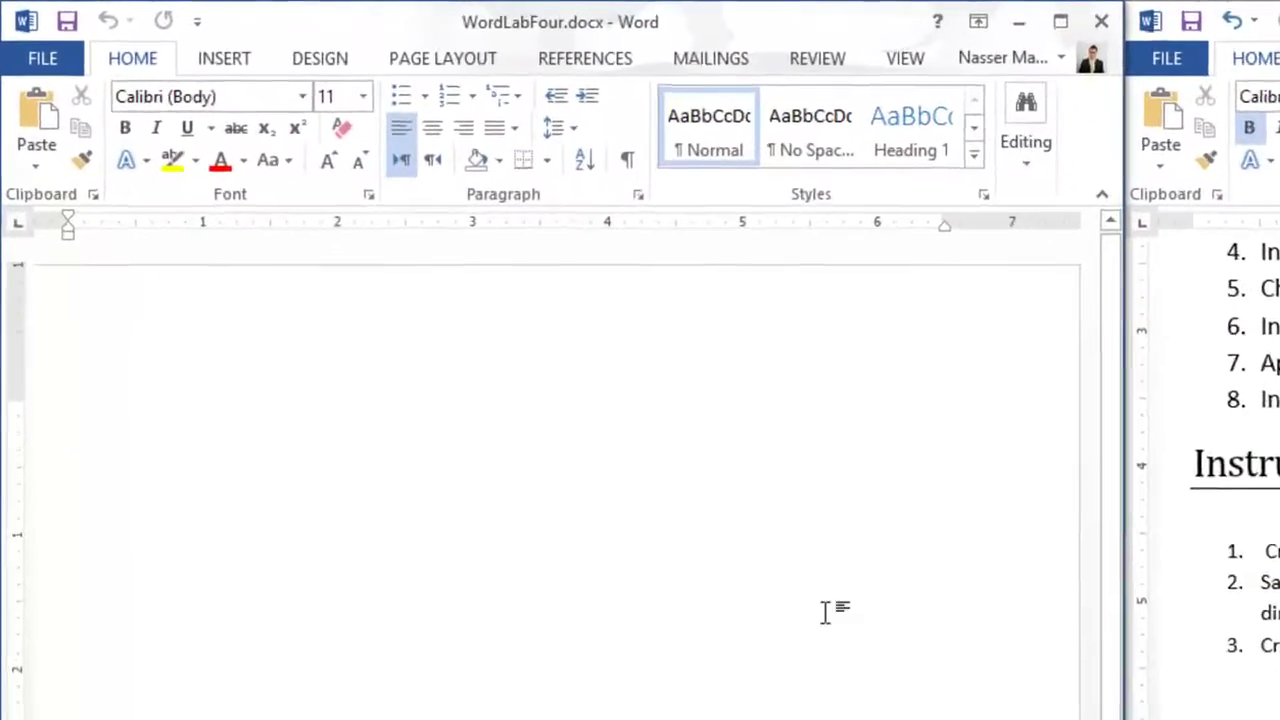
Type the title line 'Apply Different Formats to Word Documents', fixing its typos
left_click(744, 610)
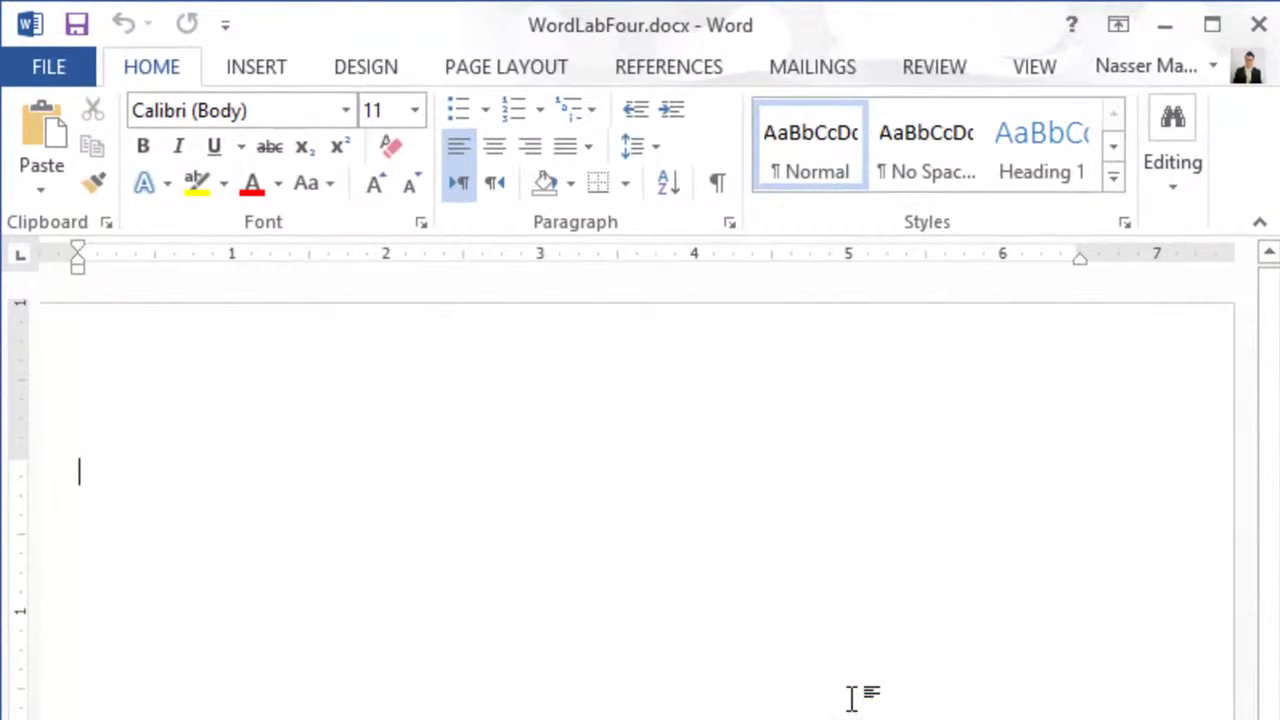
type("App")
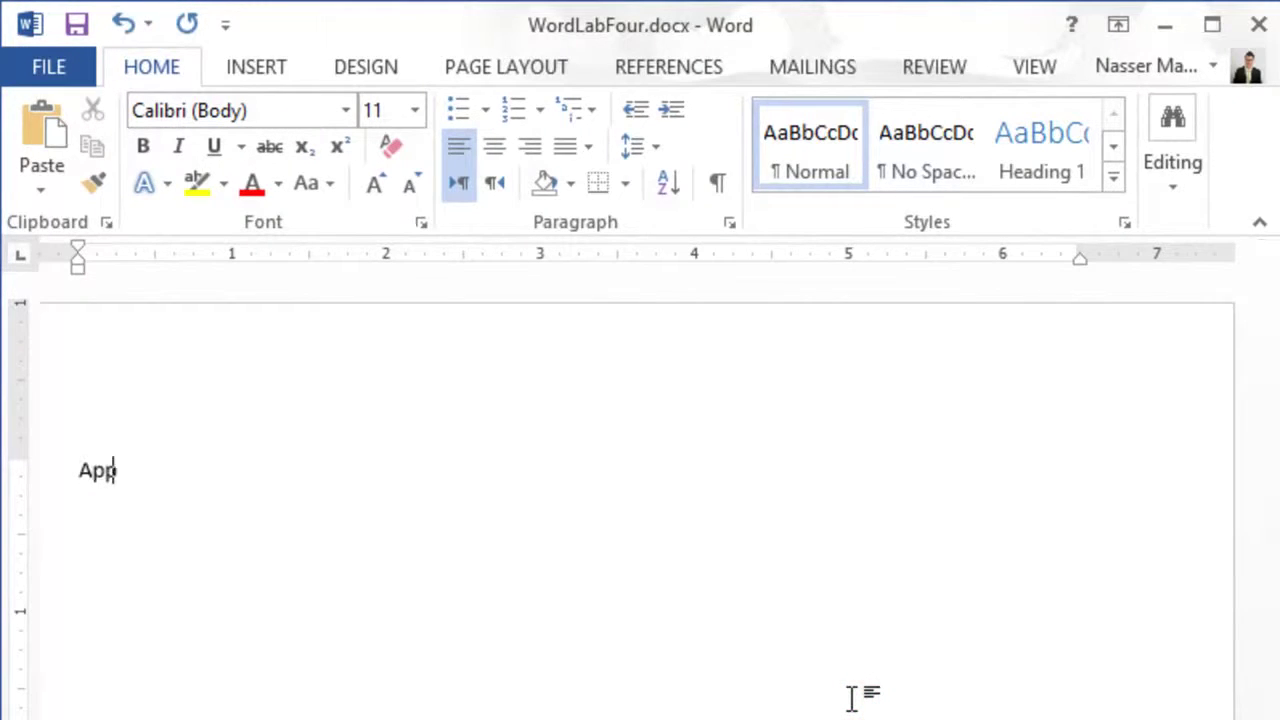
type("ly ")
type("Different ")
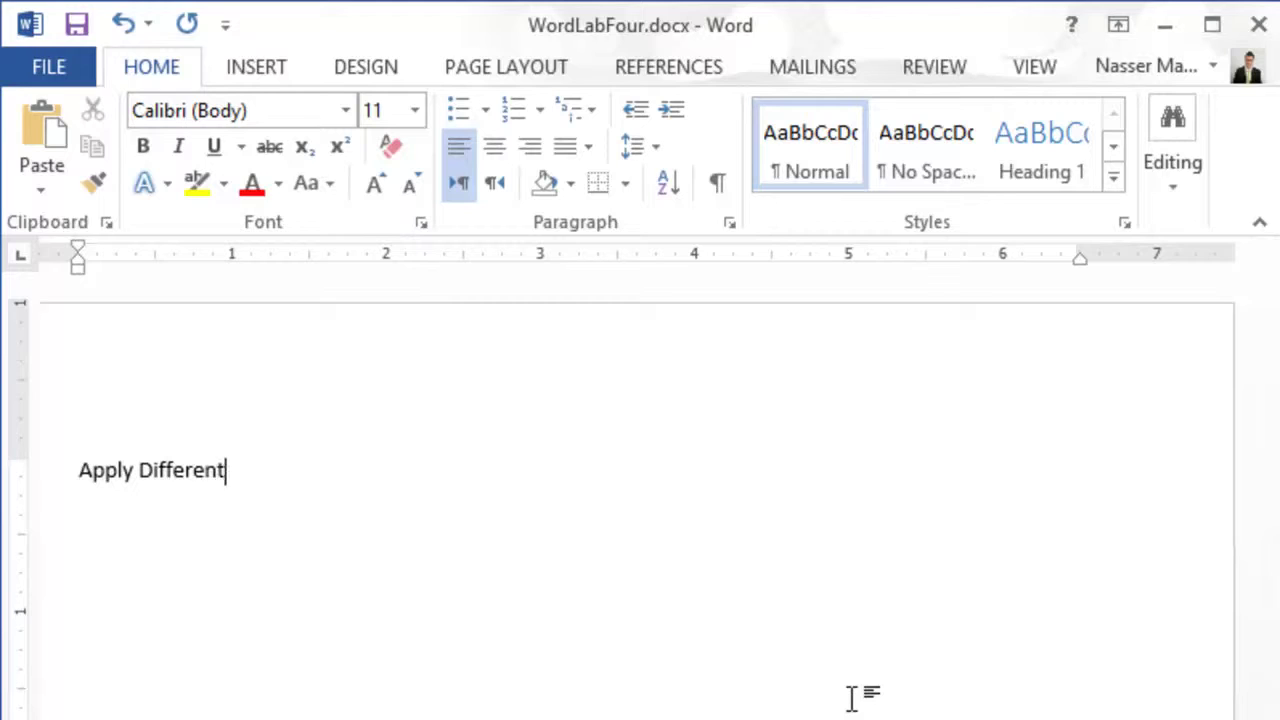
type("Fo")
type("rmate")
key("BackSpace")
type("s")
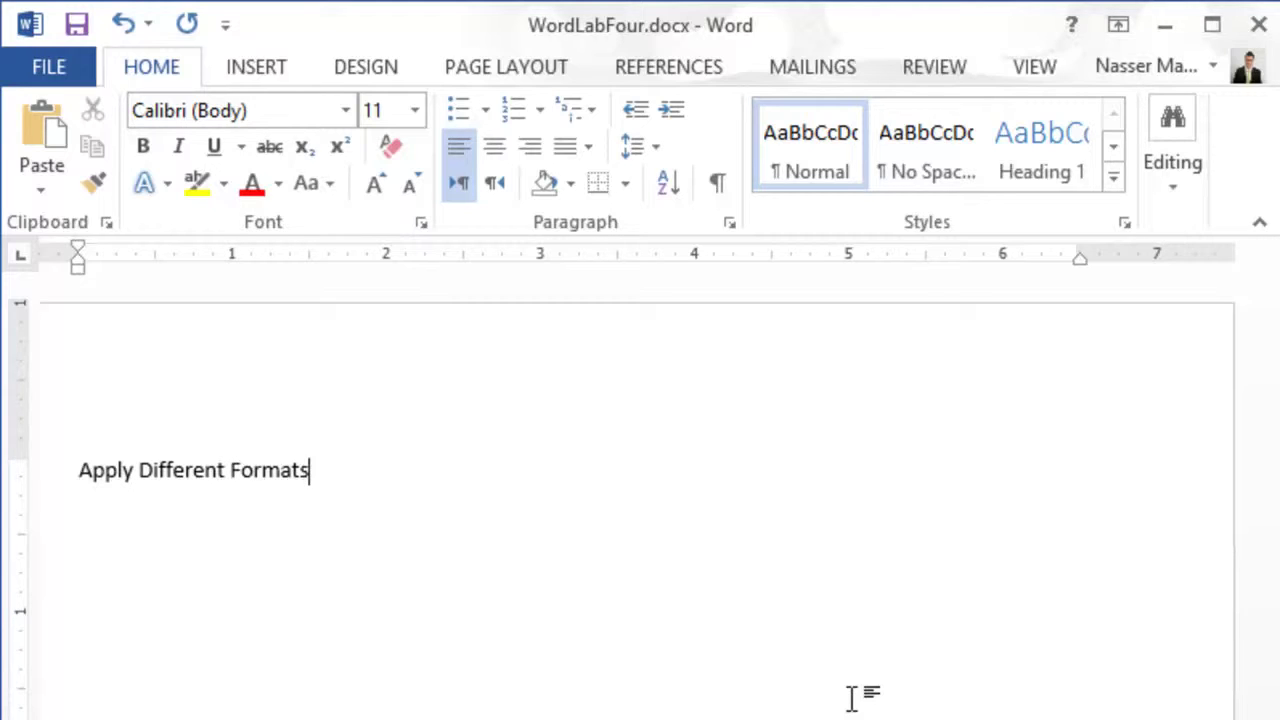
type(" to ")
type("Word ")
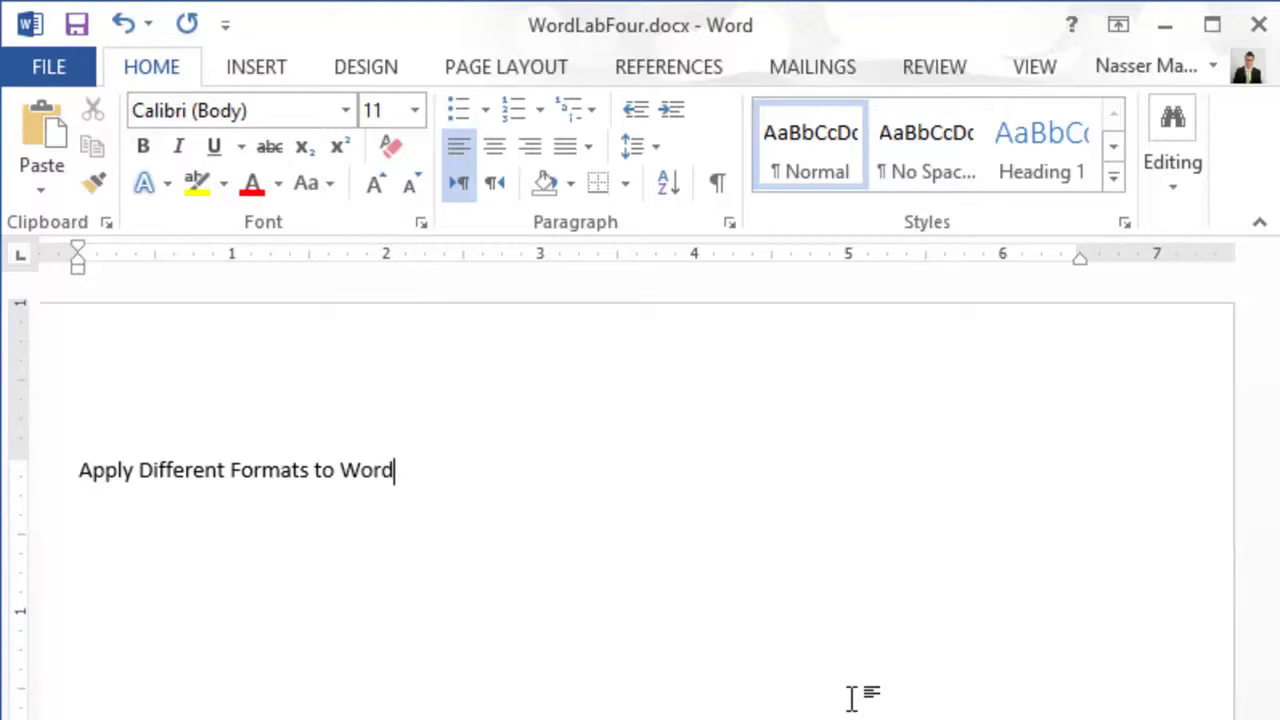
type("Document")
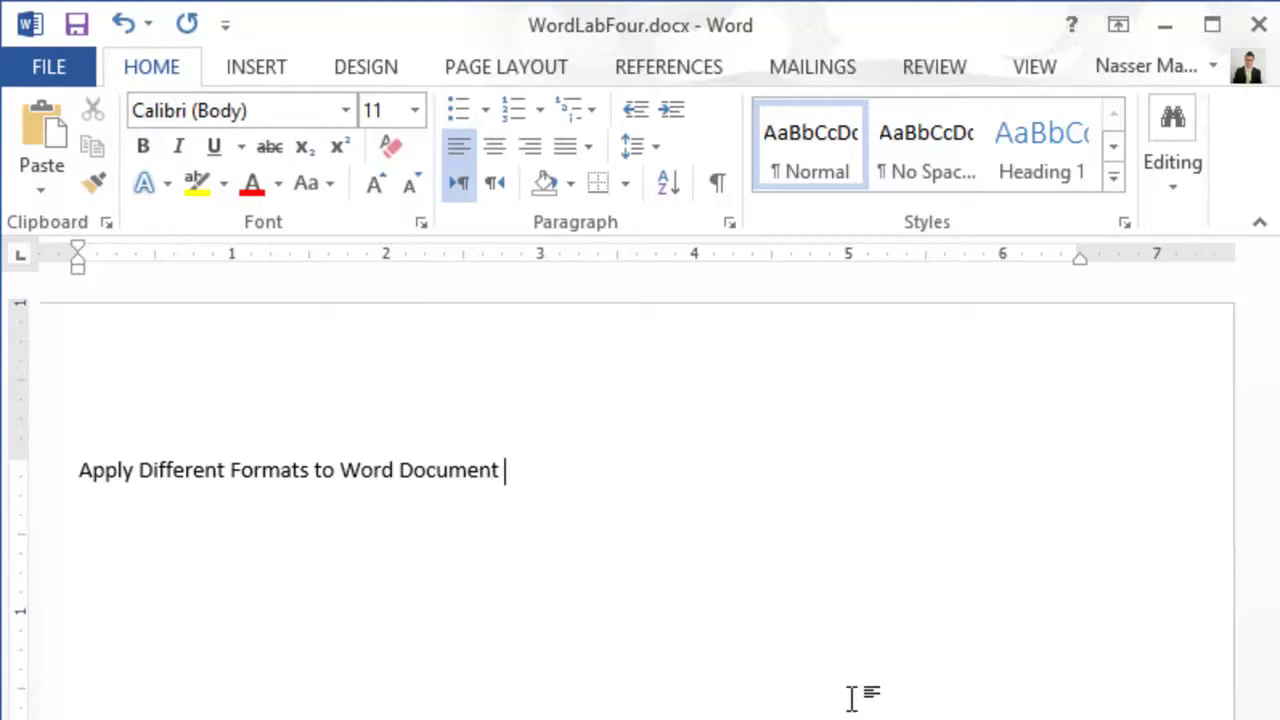
key("BackSpace")
type("s")
key("Return")
Add 'Mountain Empire Community College' and the author's full name as the next lines
type("Mo")
type("untain Emp")
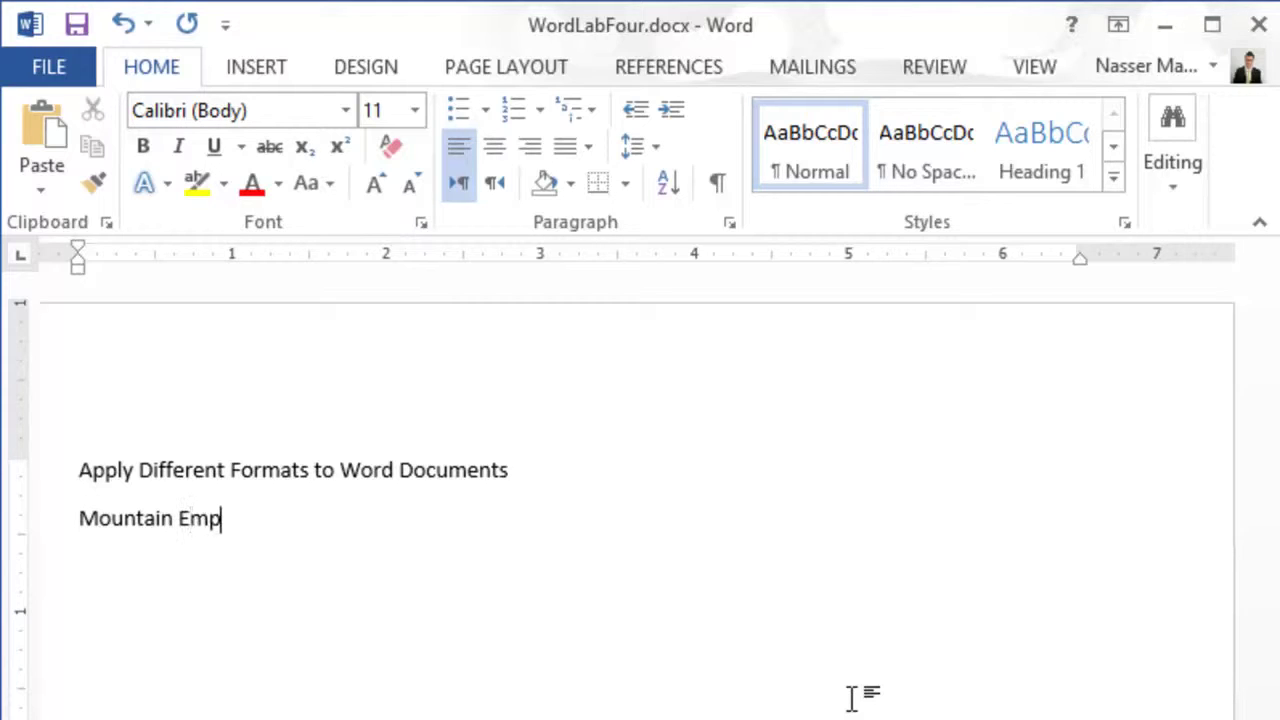
type("ire Com")
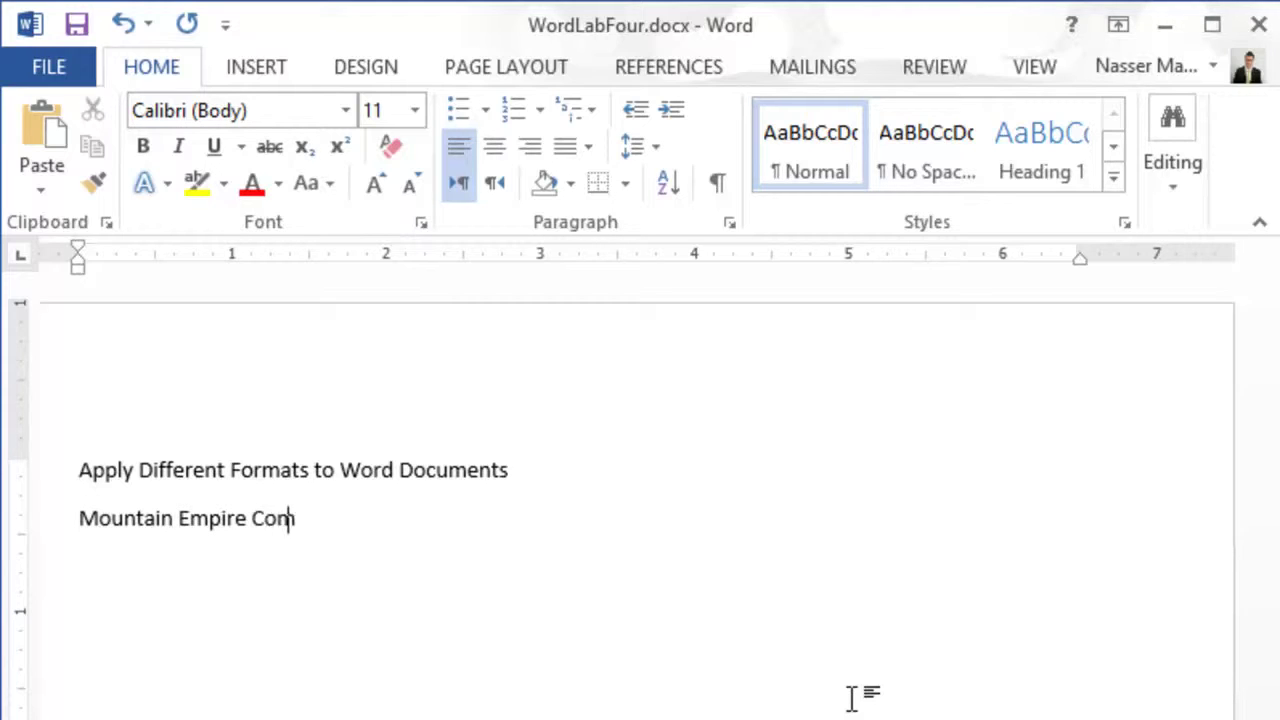
type("munity")
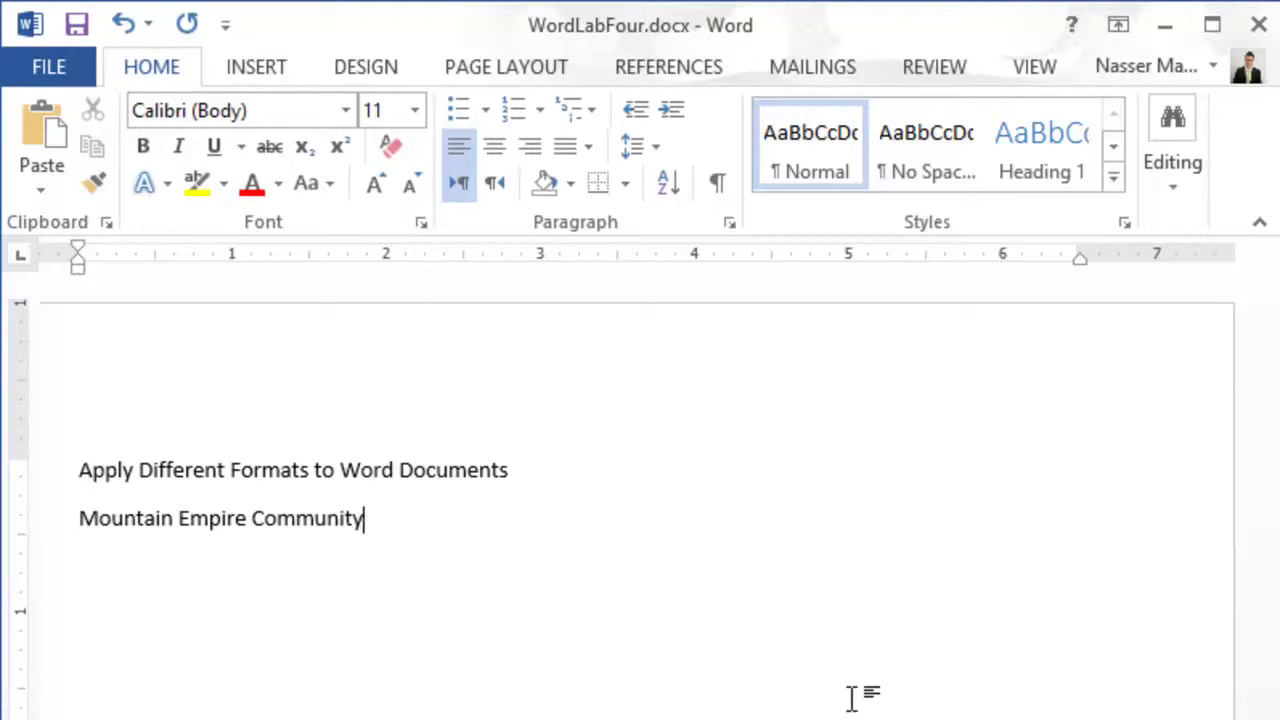
type(" COlle")
type("ge")
key("Return")
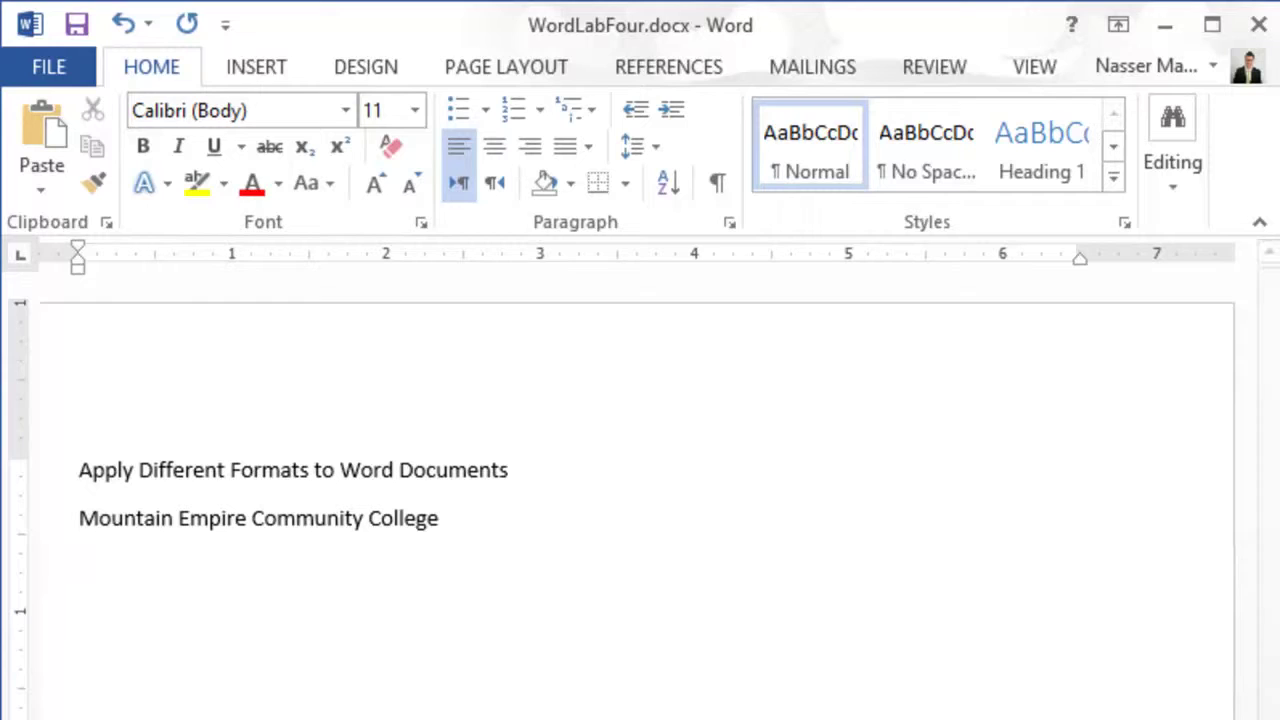
type("Nasser Maksou")
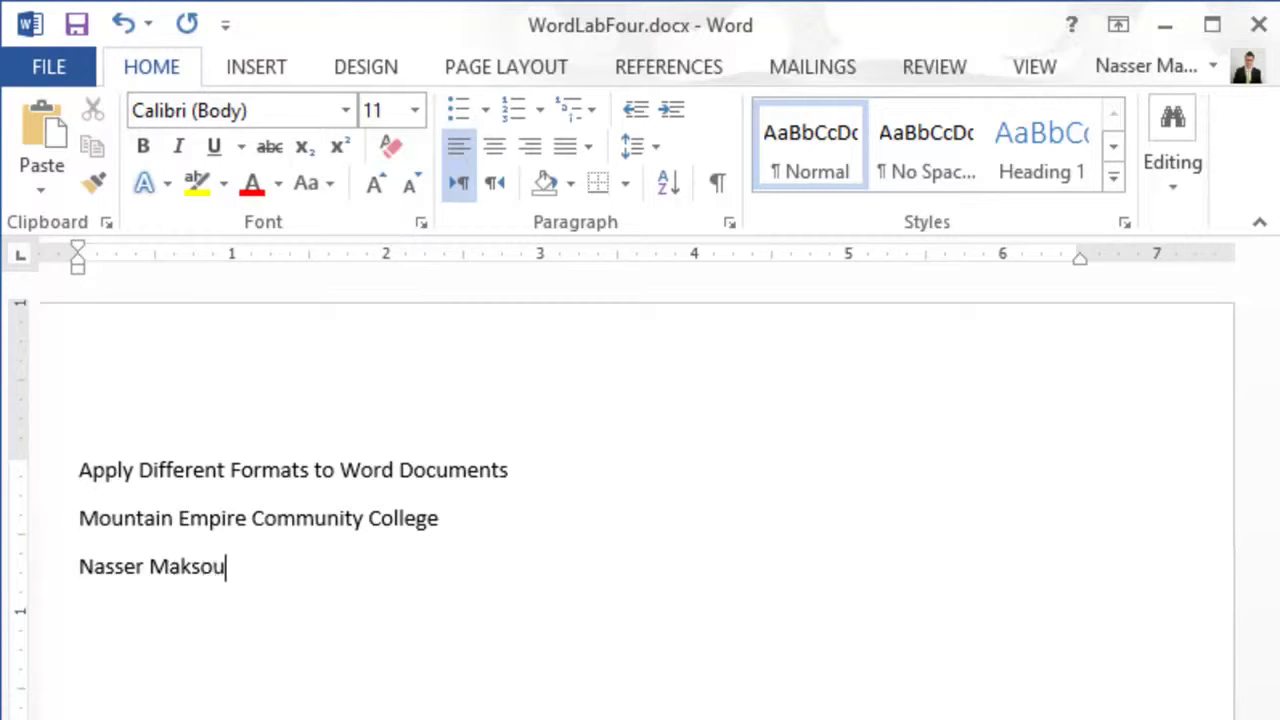
type("d")
key("Return")
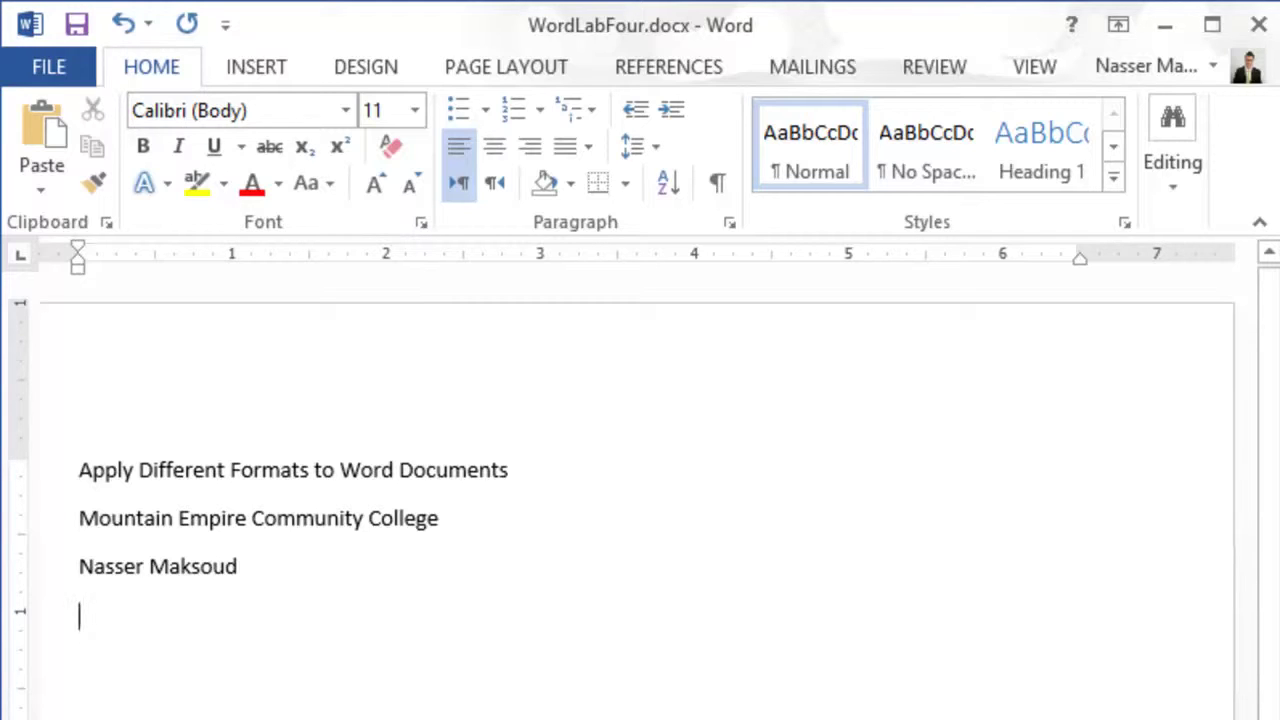
Show the Insert tab and resize the Word window to fill the screen
left_click(260, 72)
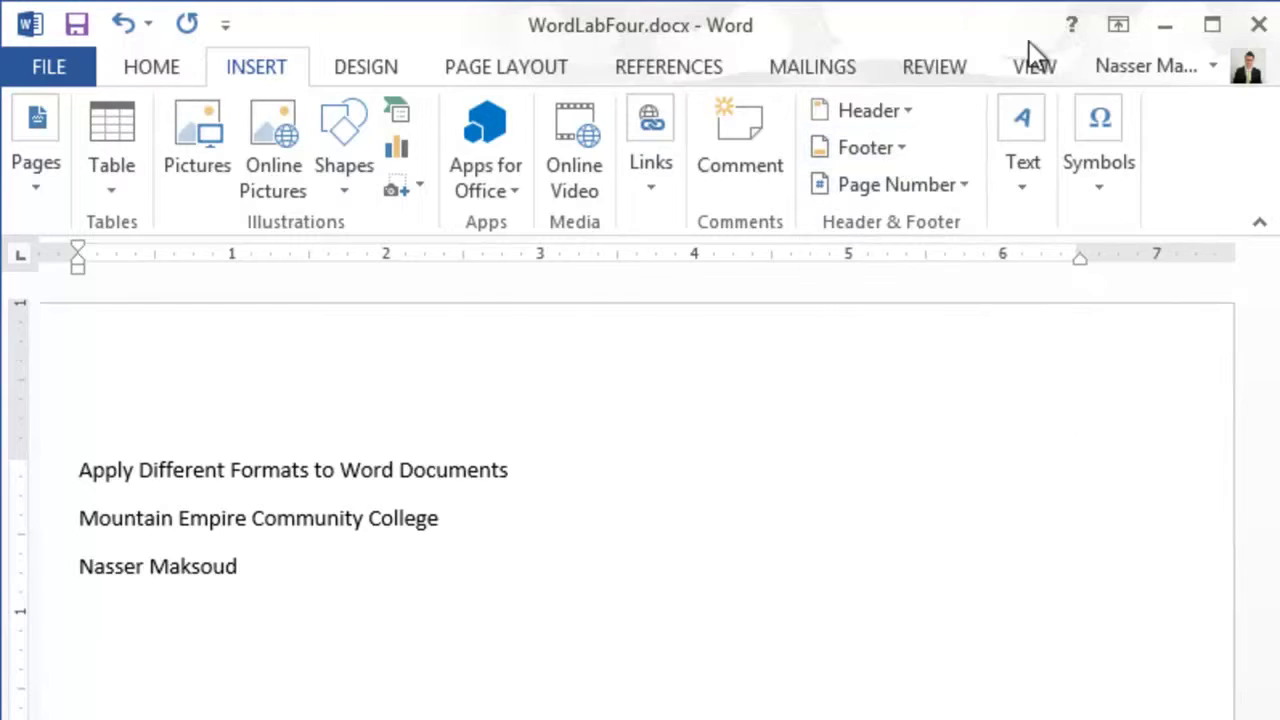
left_click(1212, 24)
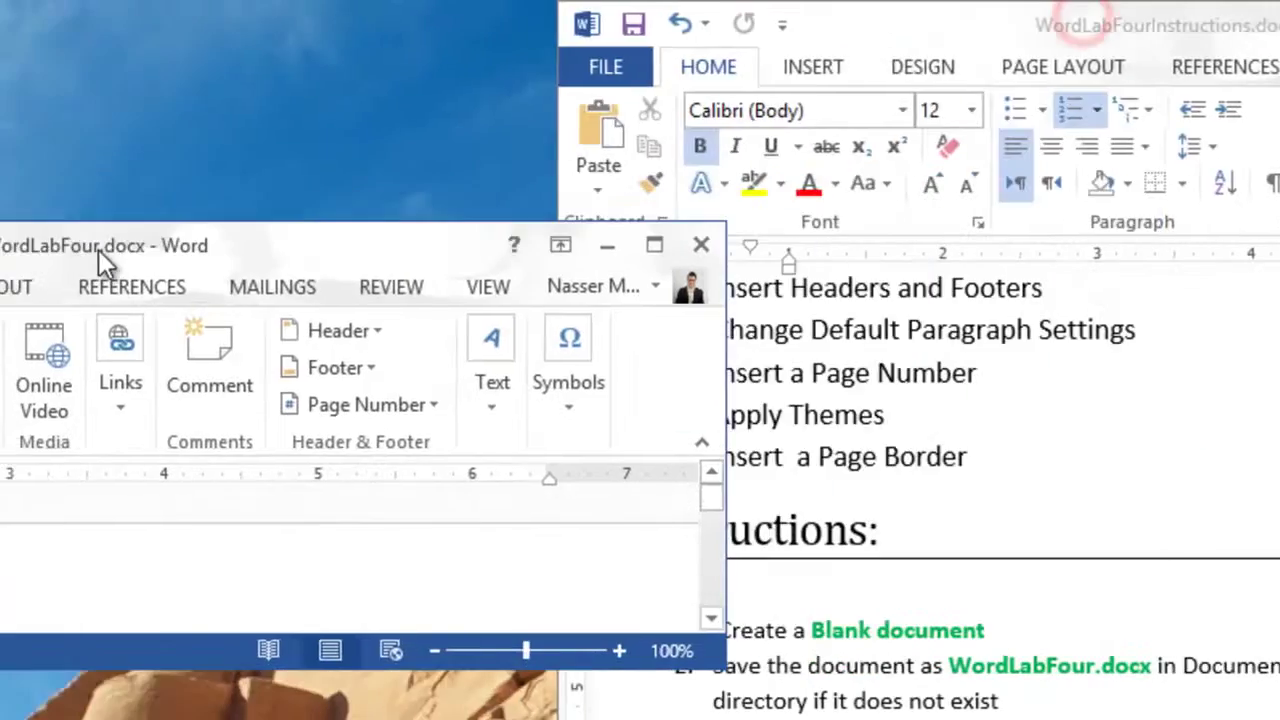
left_click_drag(510, 28, 3, 457)
double_click(3, 457)
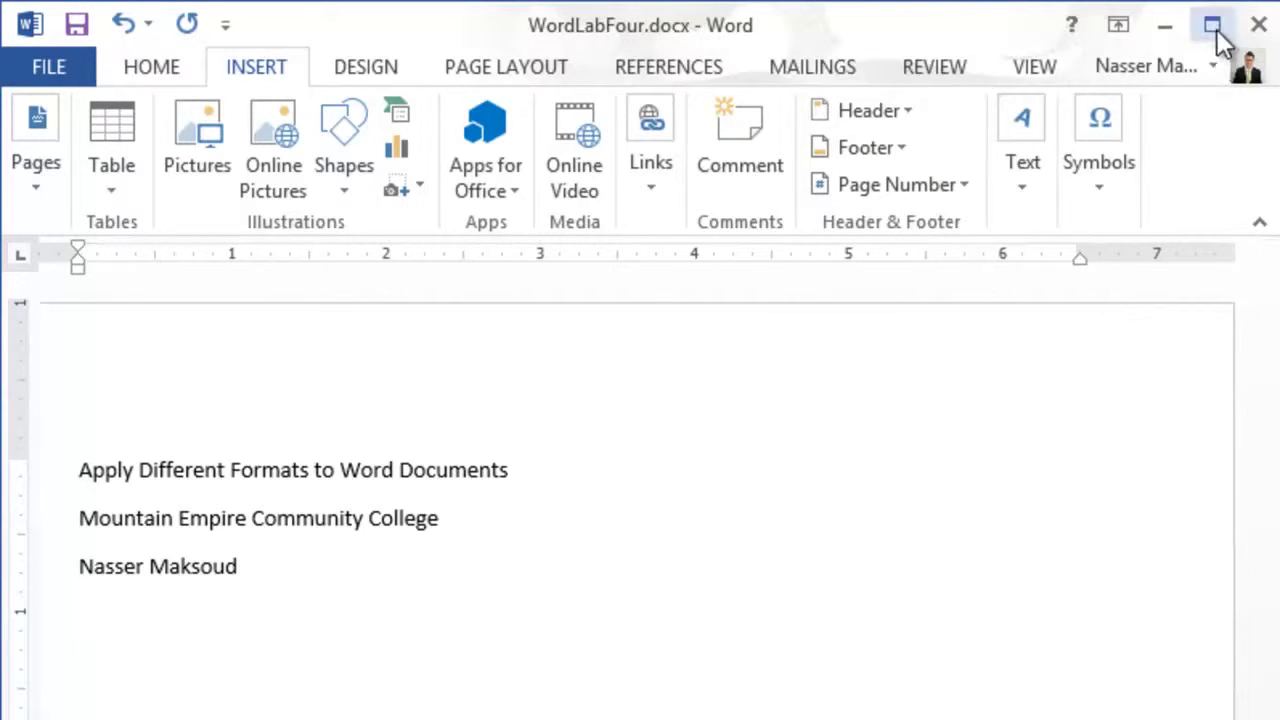
left_click(1074, 28)
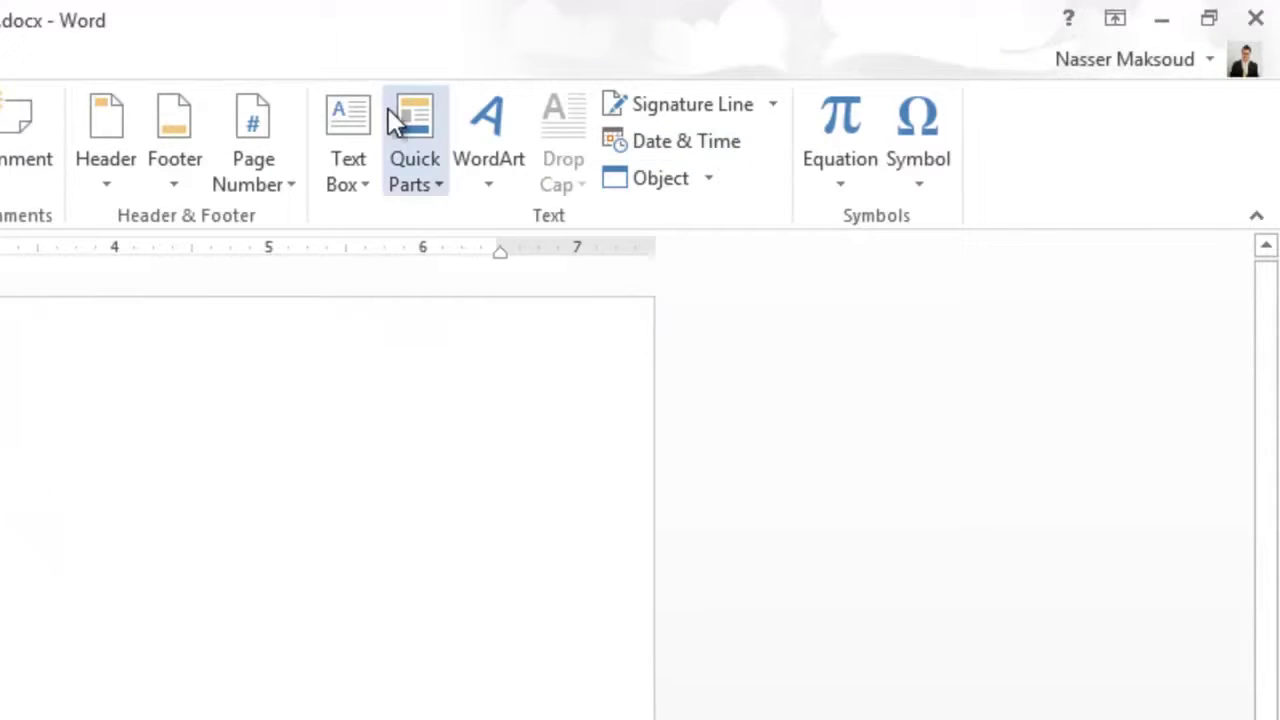
Insert the date in 'Saturday, June 15, 2013' format, set to update automatically
left_click(700, 141)
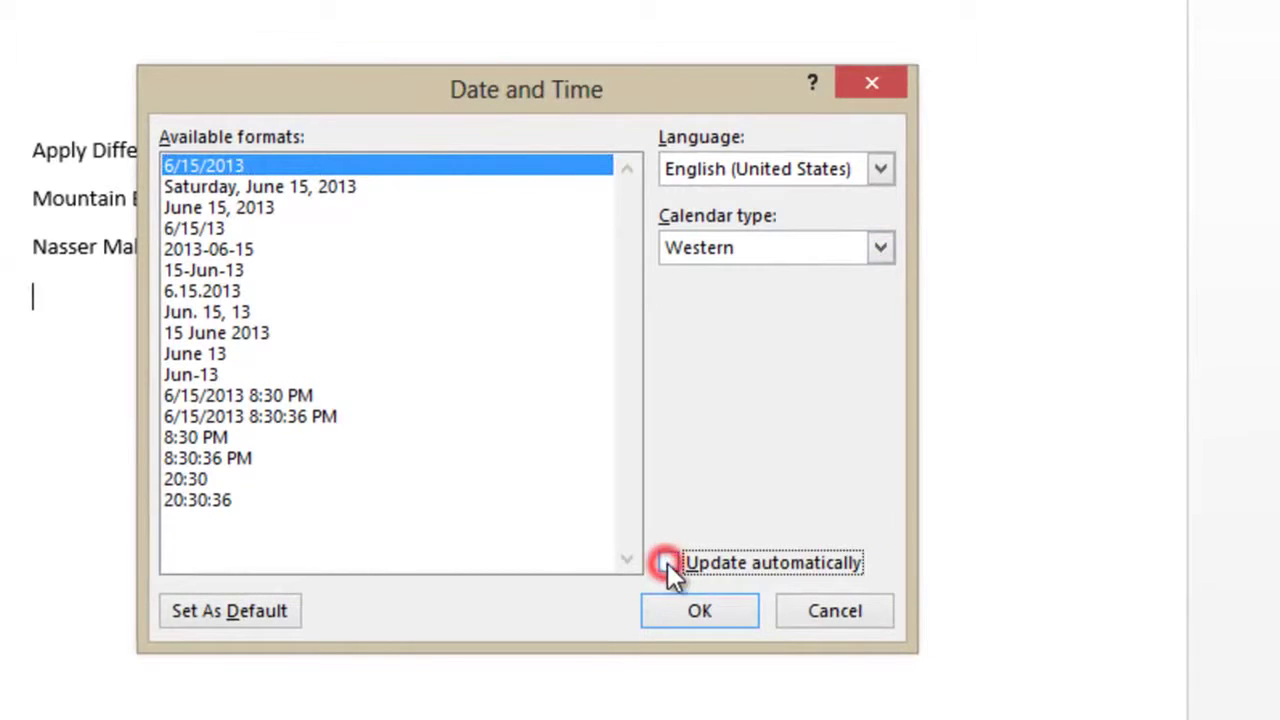
left_click(667, 563)
left_click(282, 187)
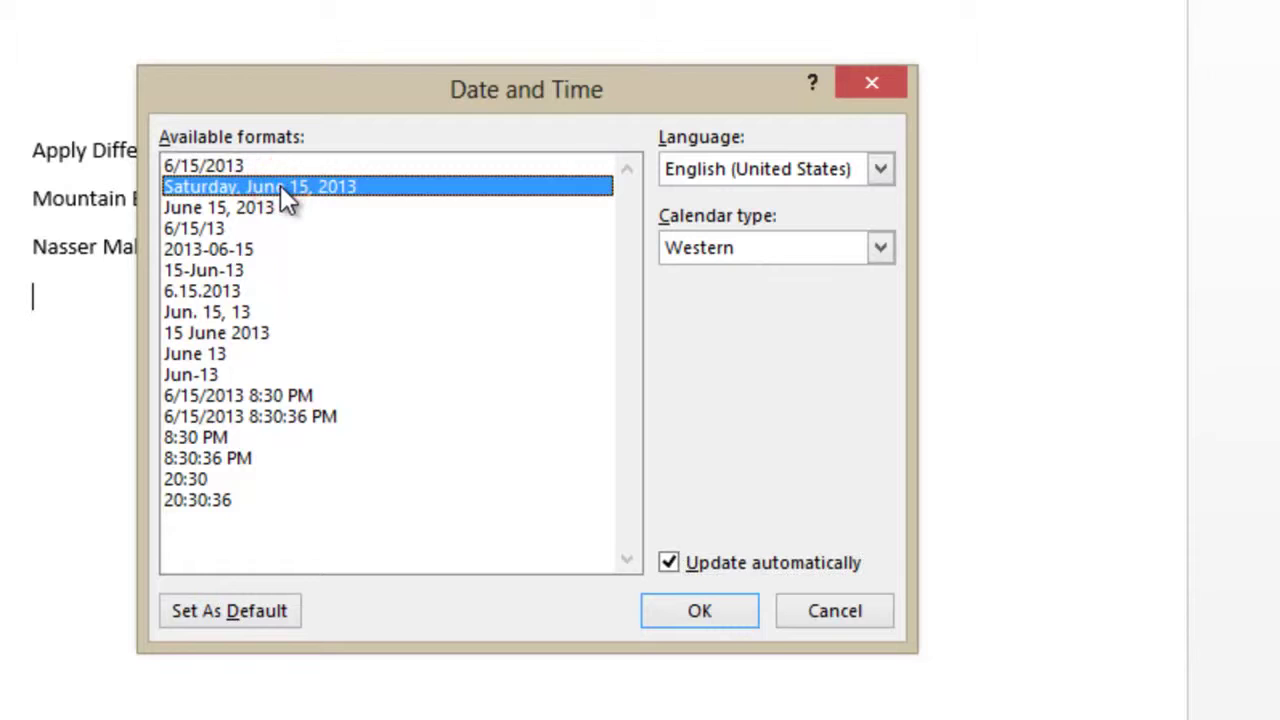
left_click(699, 610)
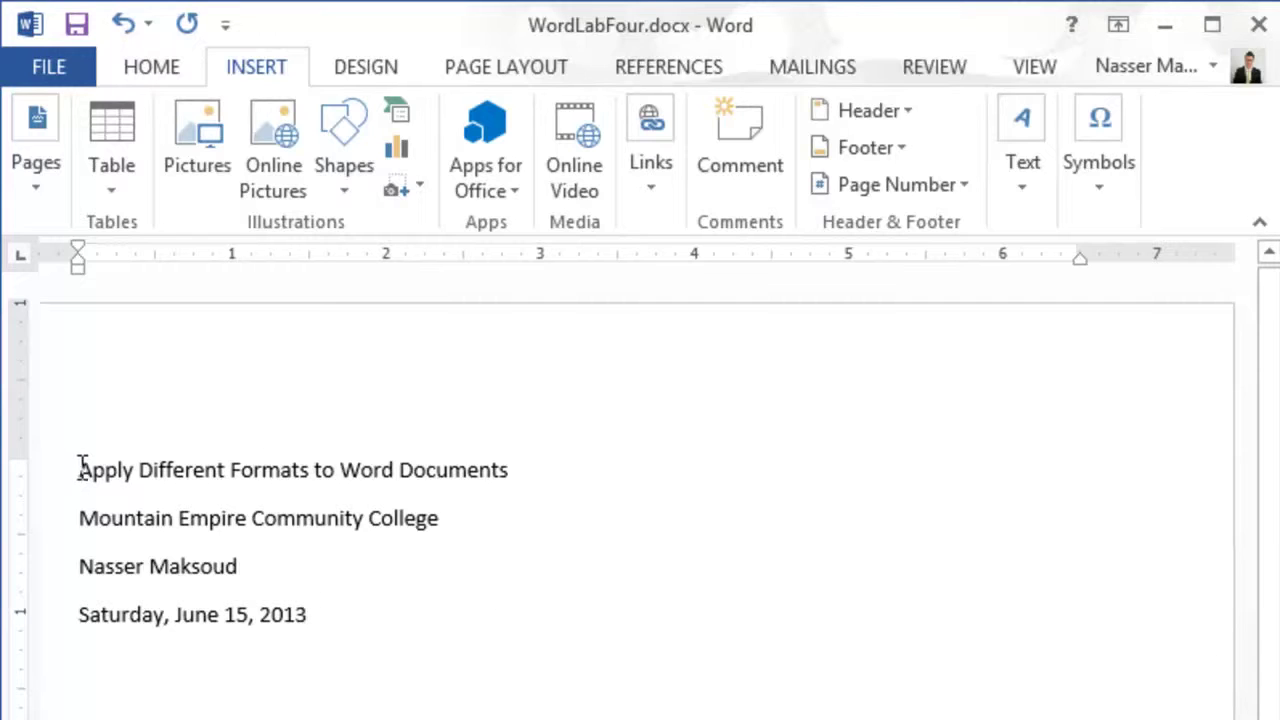
Select the four title lines and set Page Setup vertical alignment to Center for Selected text
left_click_drag(78, 467, 340, 613)
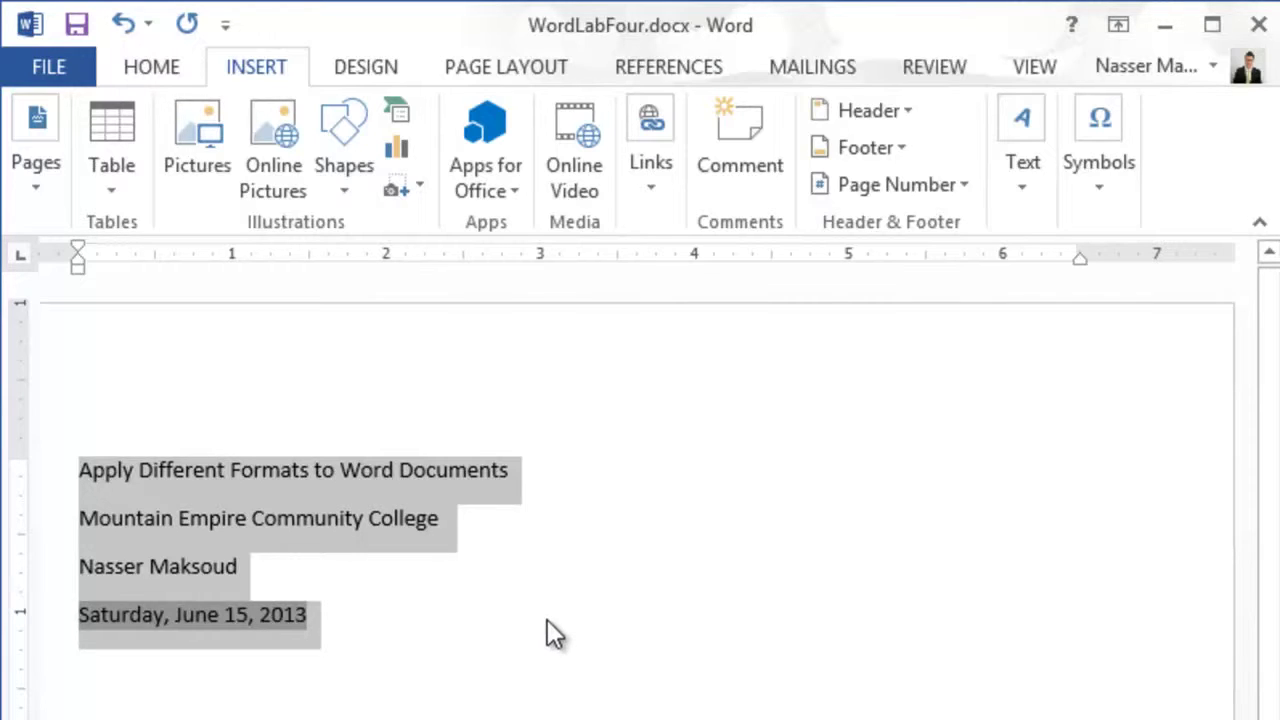
left_click(497, 72)
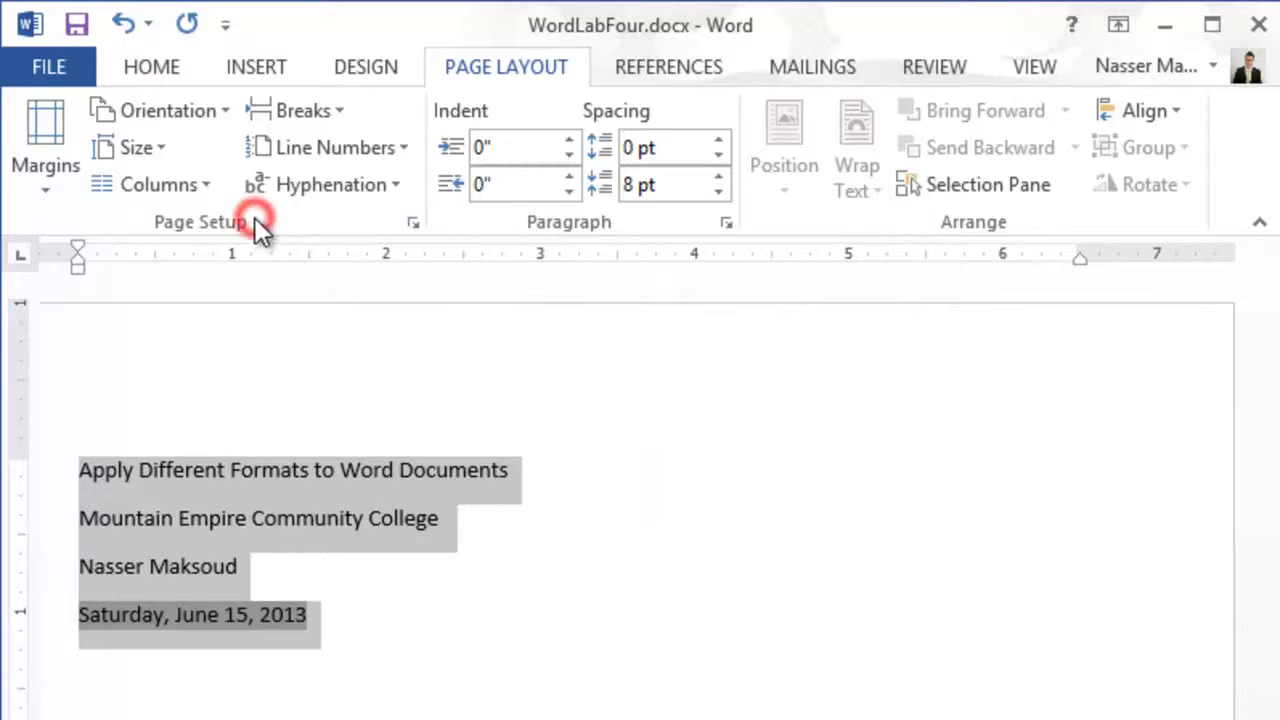
left_click(412, 222)
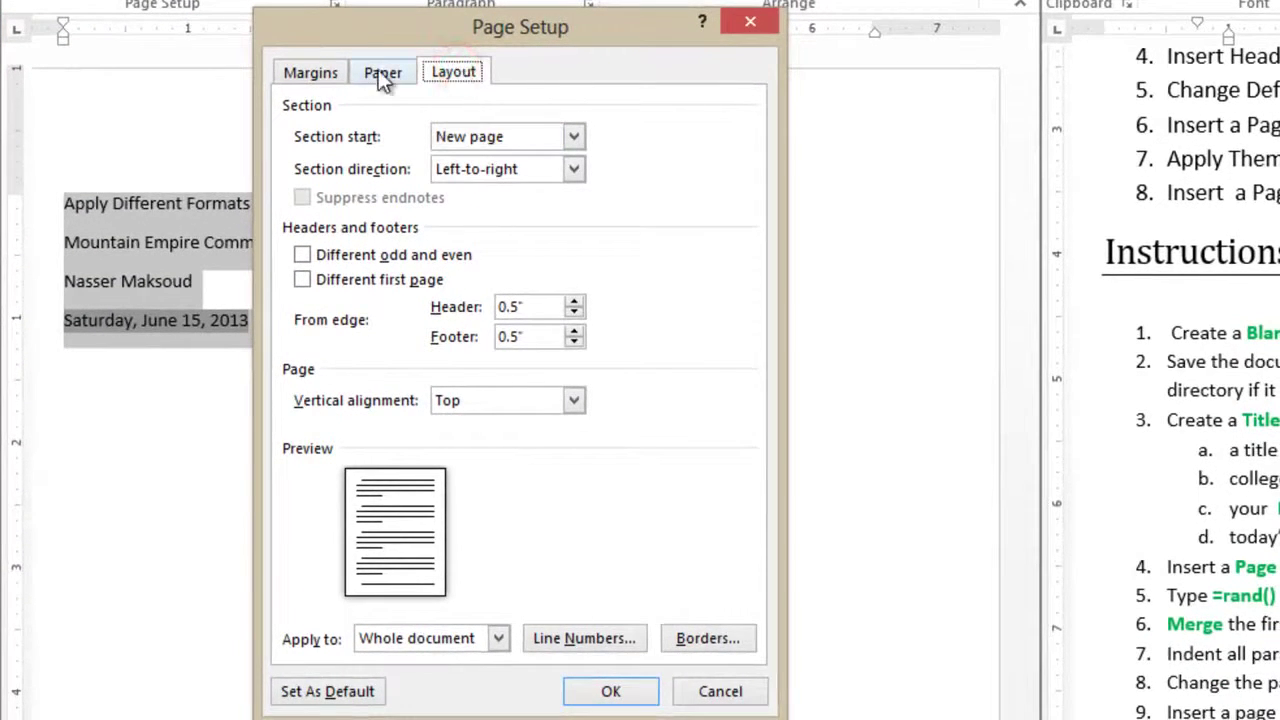
left_click(323, 72)
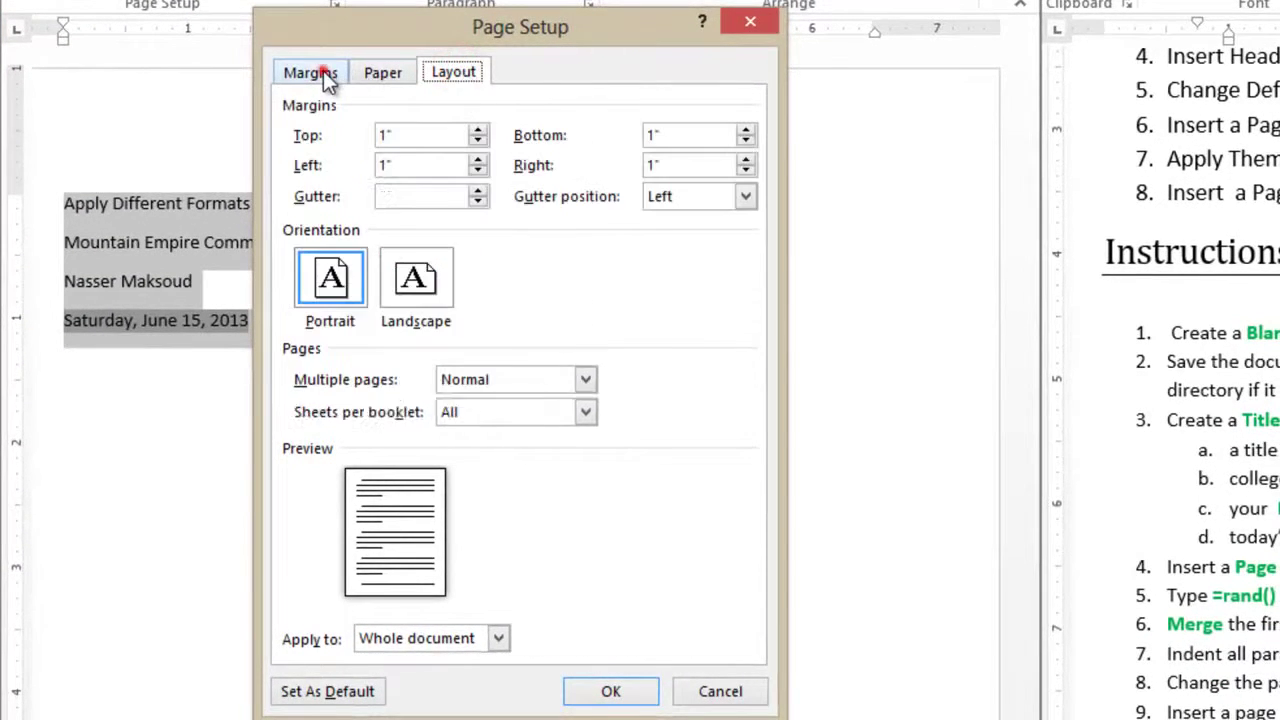
left_click(453, 74)
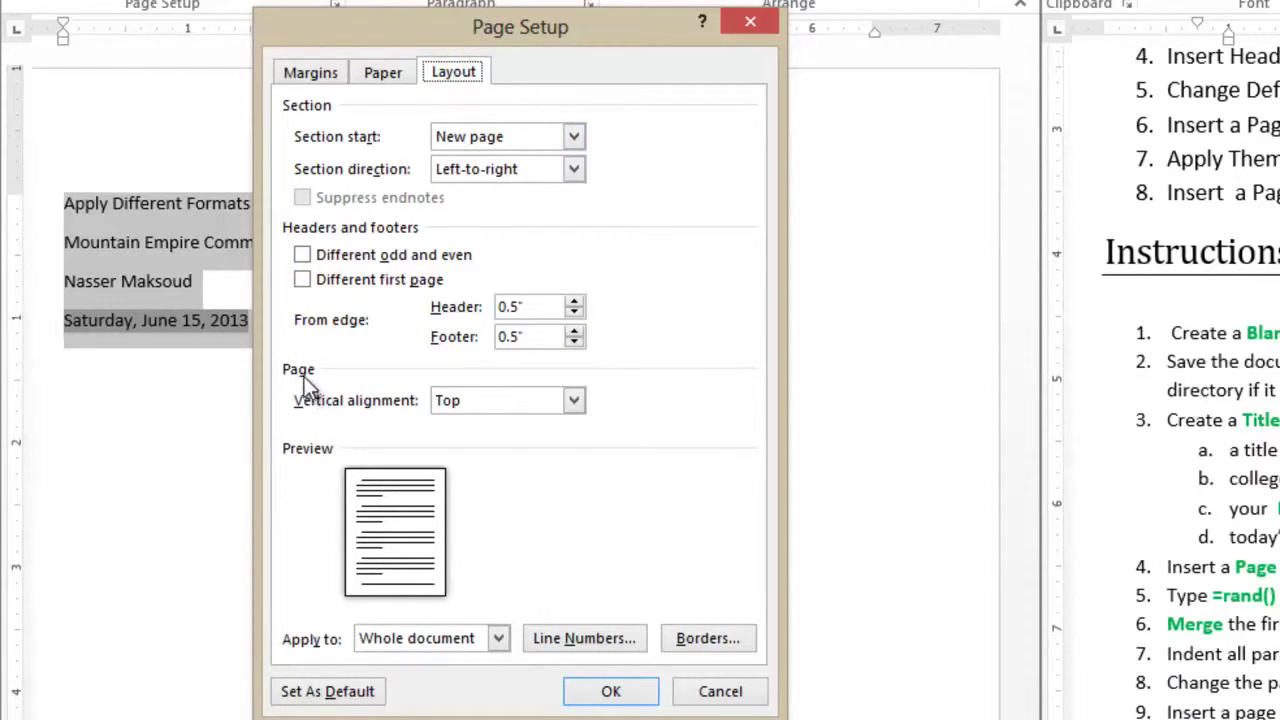
left_click(497, 402)
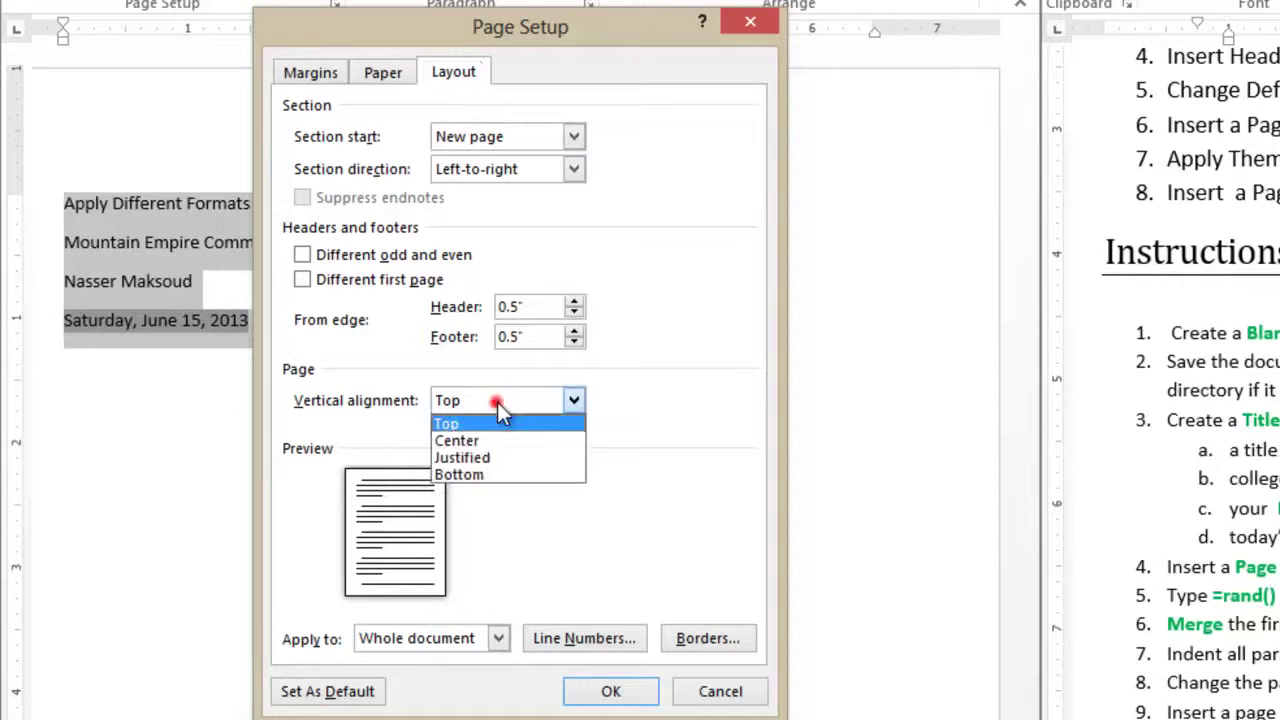
left_click(494, 440)
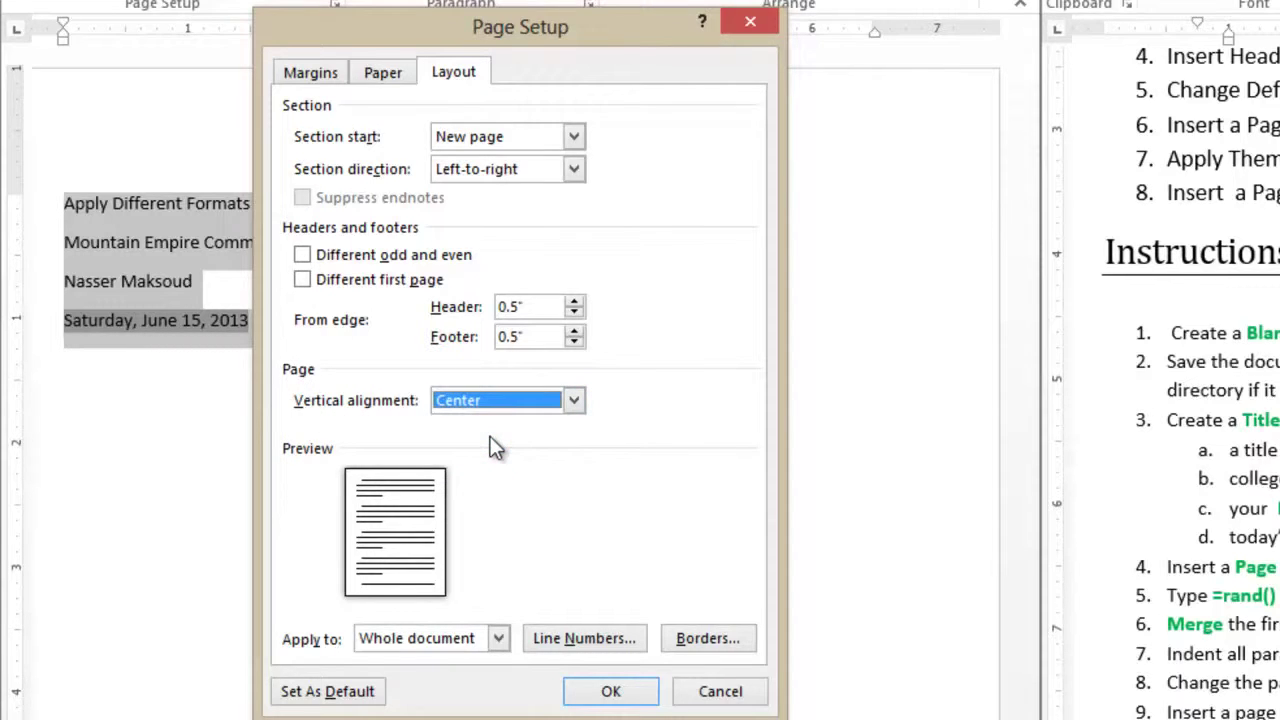
left_click(498, 638)
left_click(432, 680)
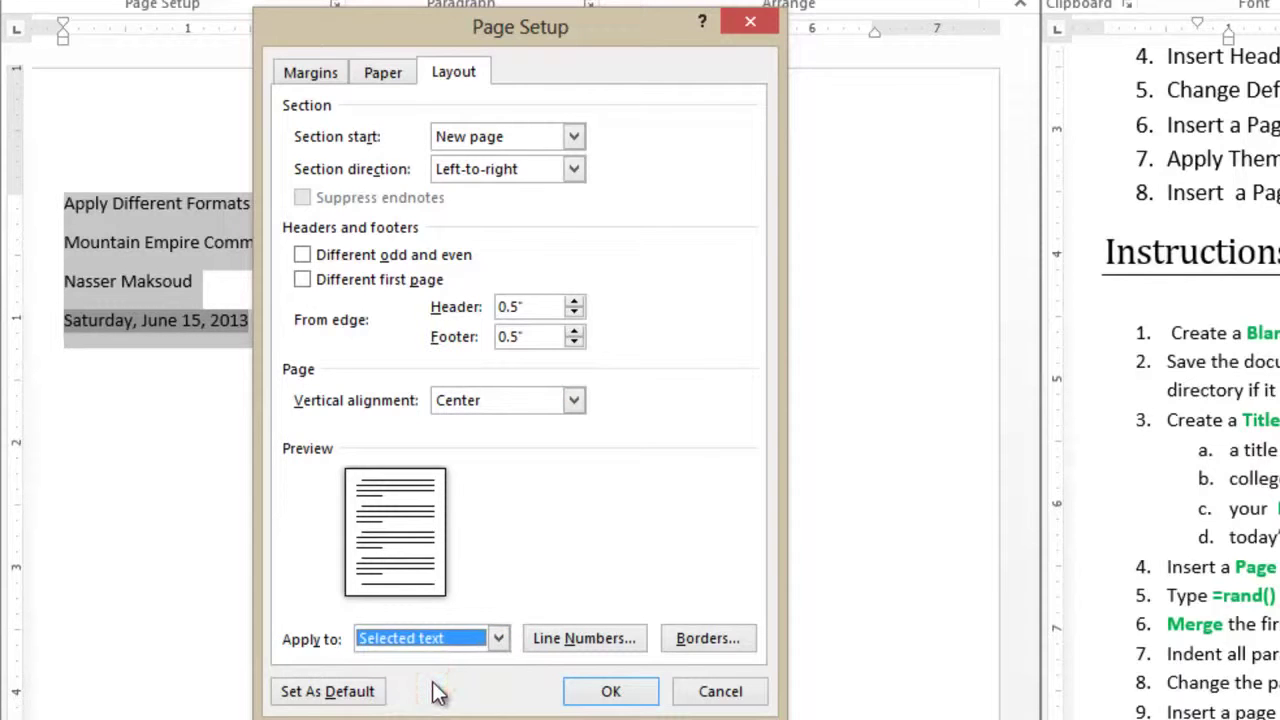
left_click(608, 691)
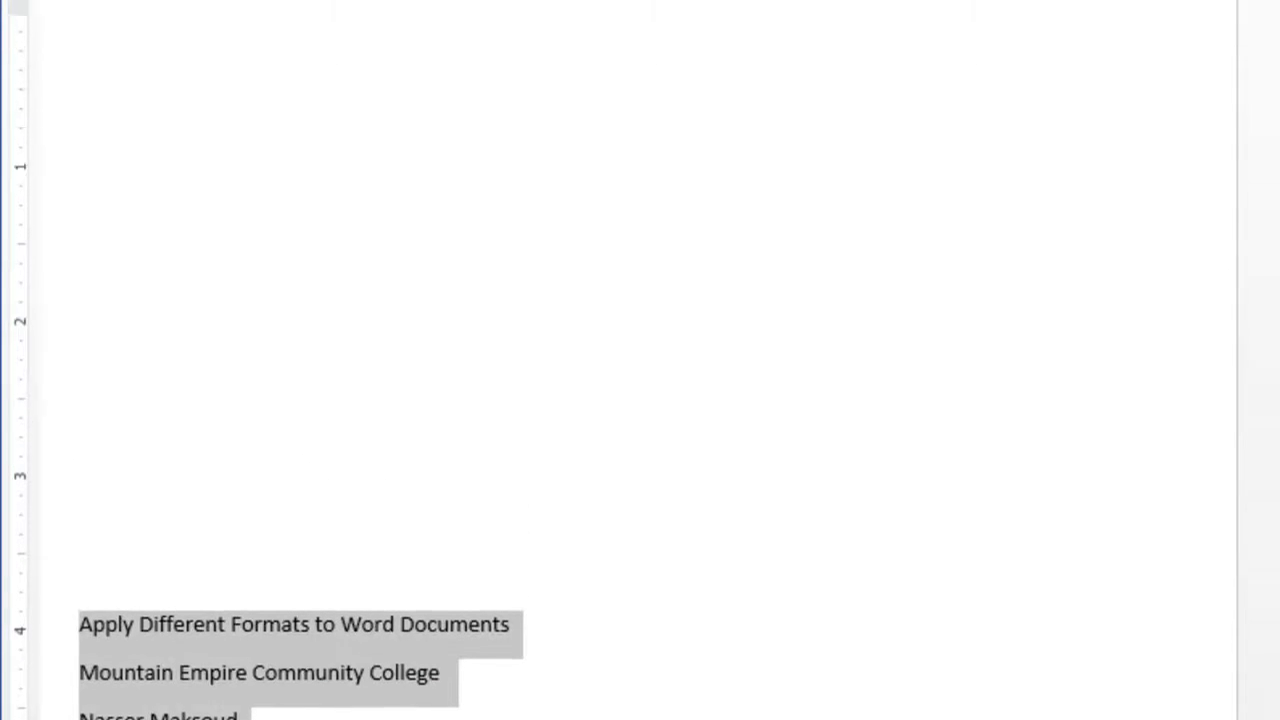
Apply Center alignment from the Home tab to the selected title lines
left_click(490, 157)
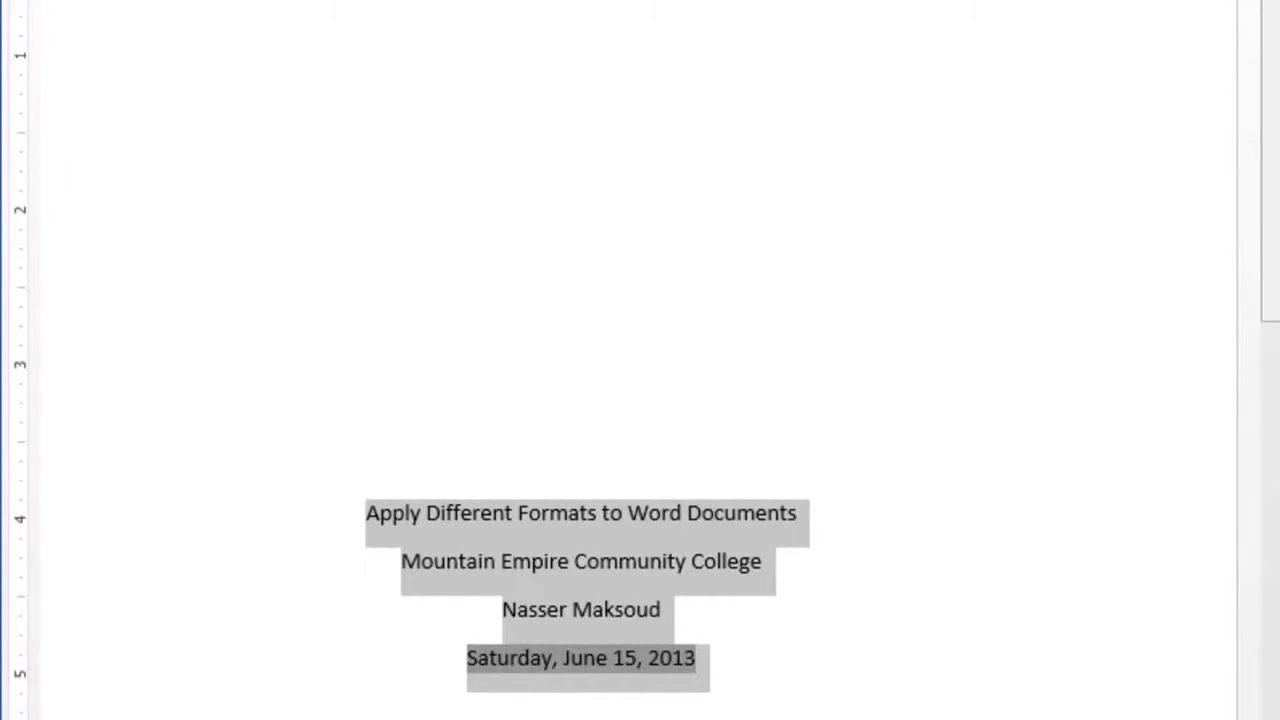
scroll(640, 360, "down", 3)
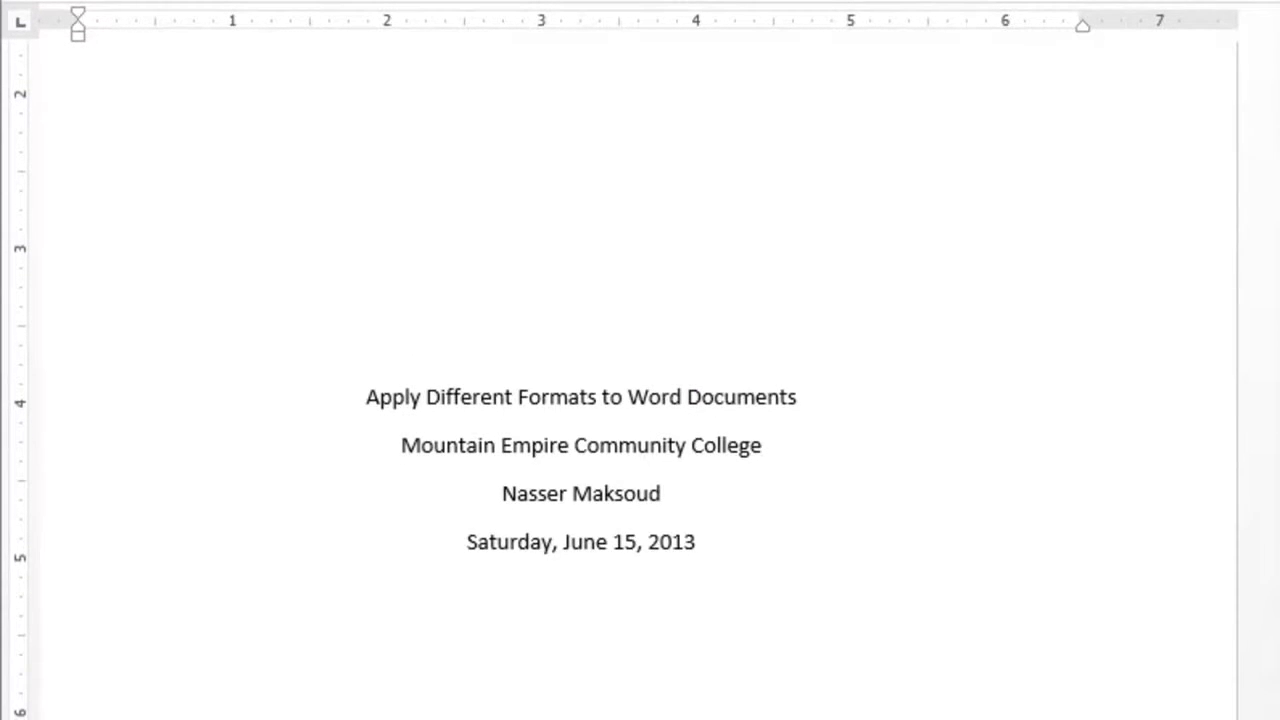
Insert a page break after the date line with Ctrl+Enter
left_click(756, 538)
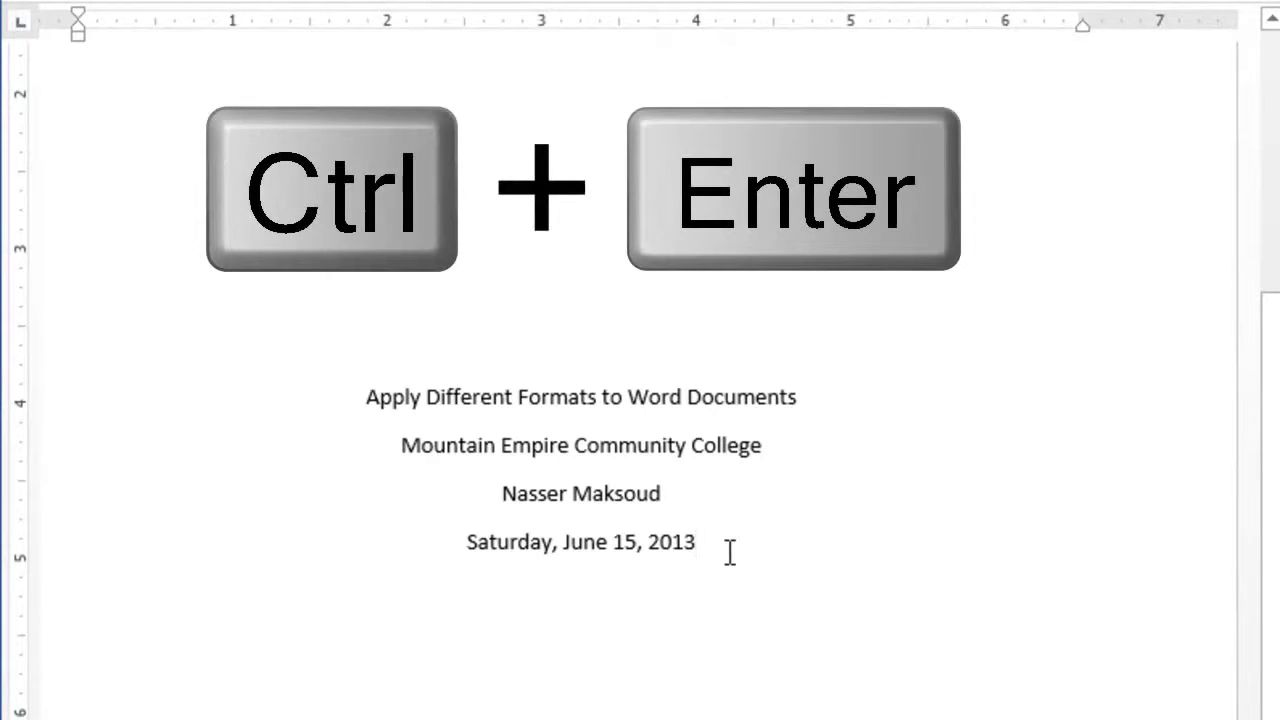
key("ctrl+Return")
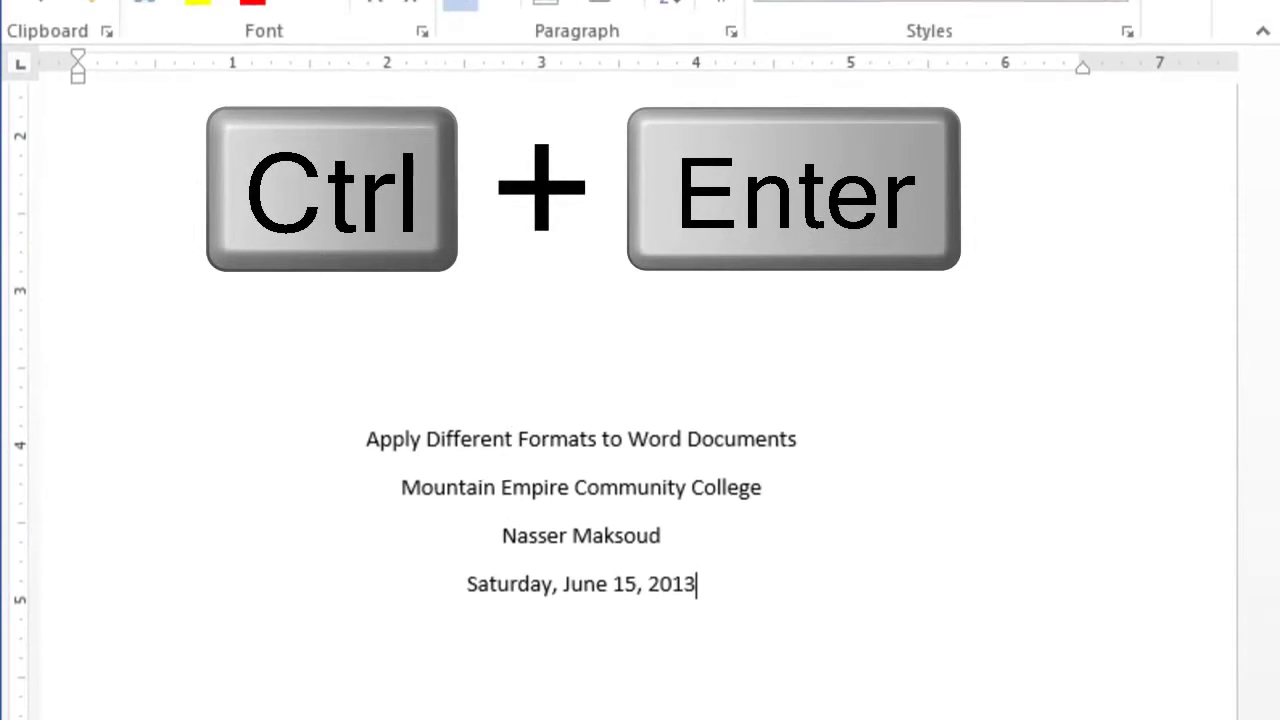
left_click(260, 68)
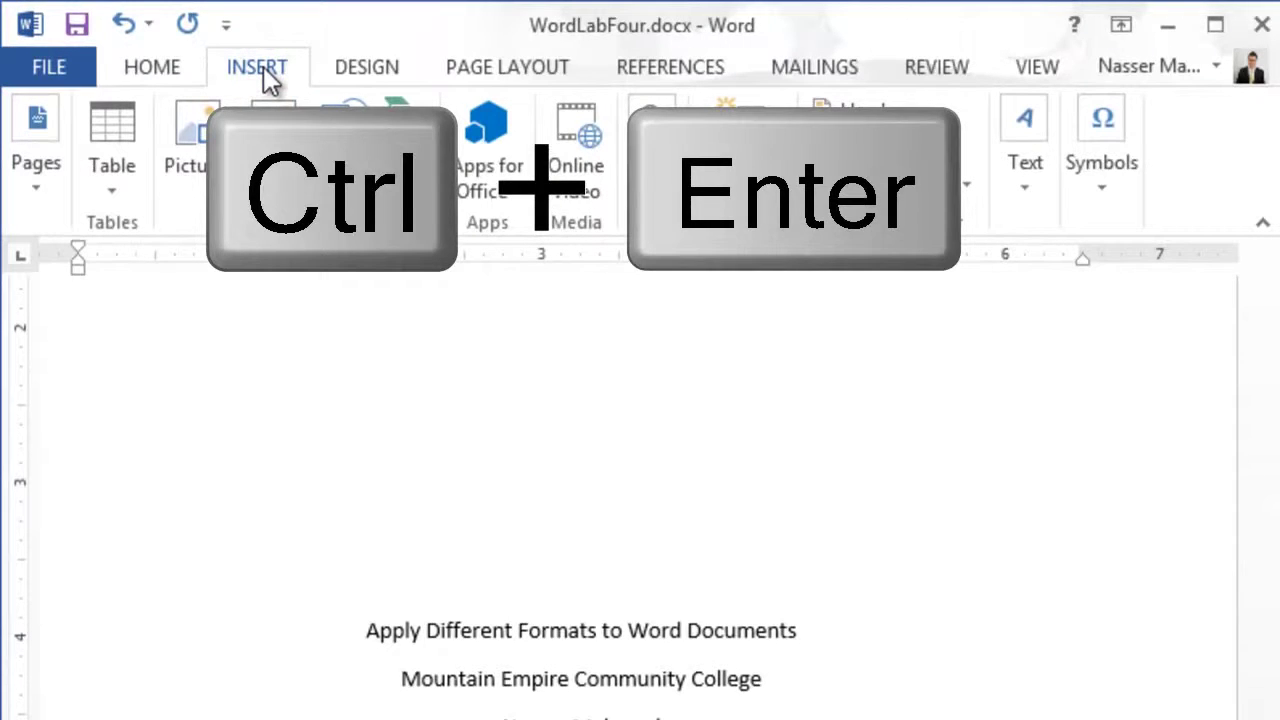
left_click(470, 72)
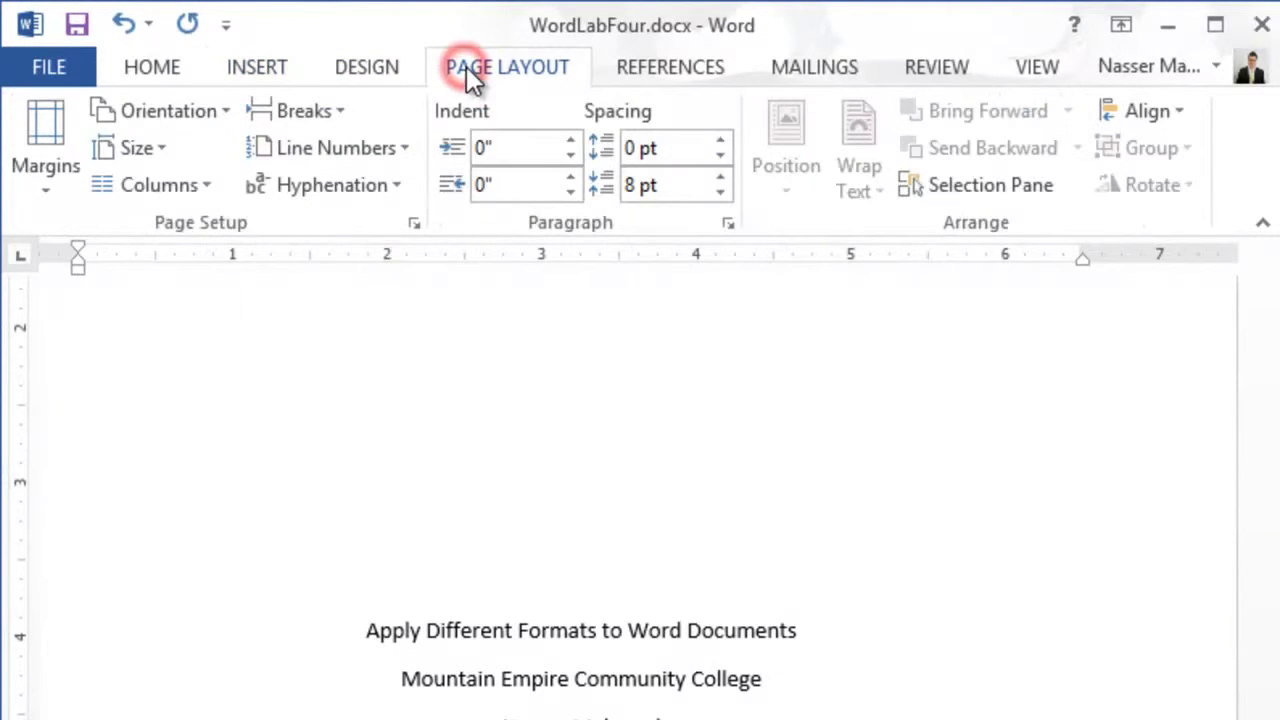
left_click(336, 110)
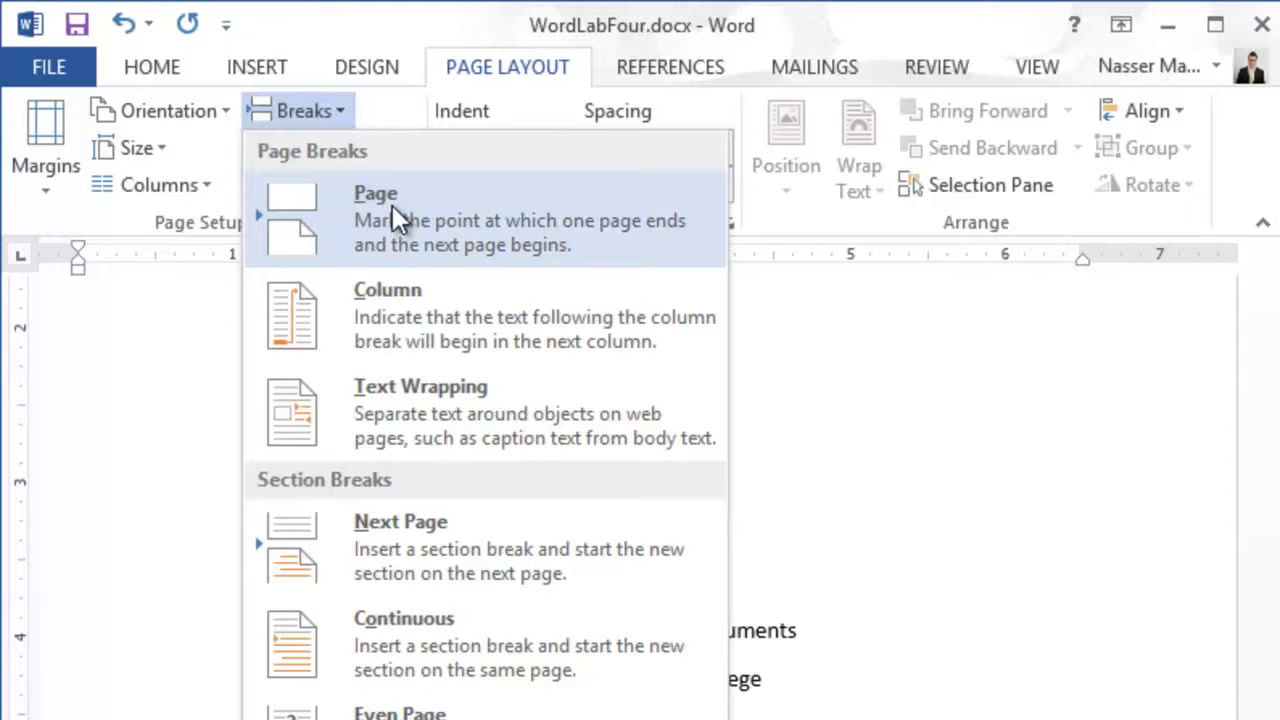
left_click(902, 716)
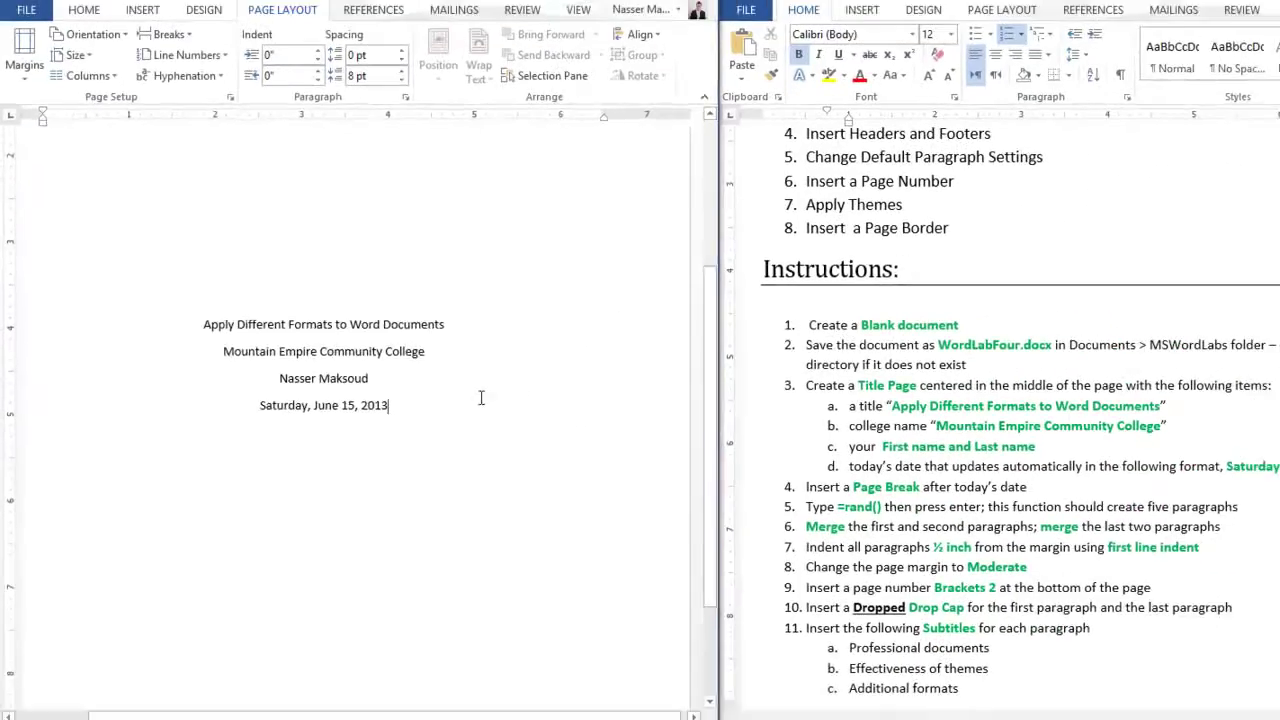
key("ctrl+Return")
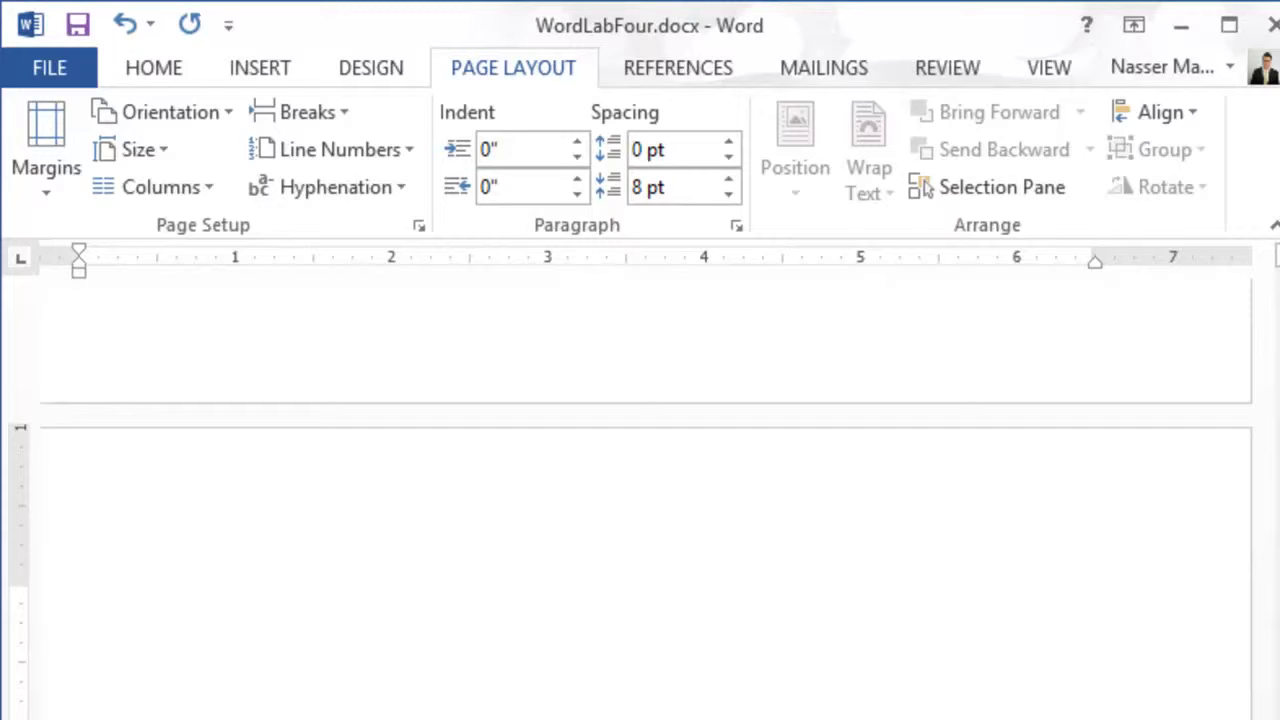
Turn on Show/Hide ¶ formatting marks with the cursor on the blank second page
left_click(549, 436)
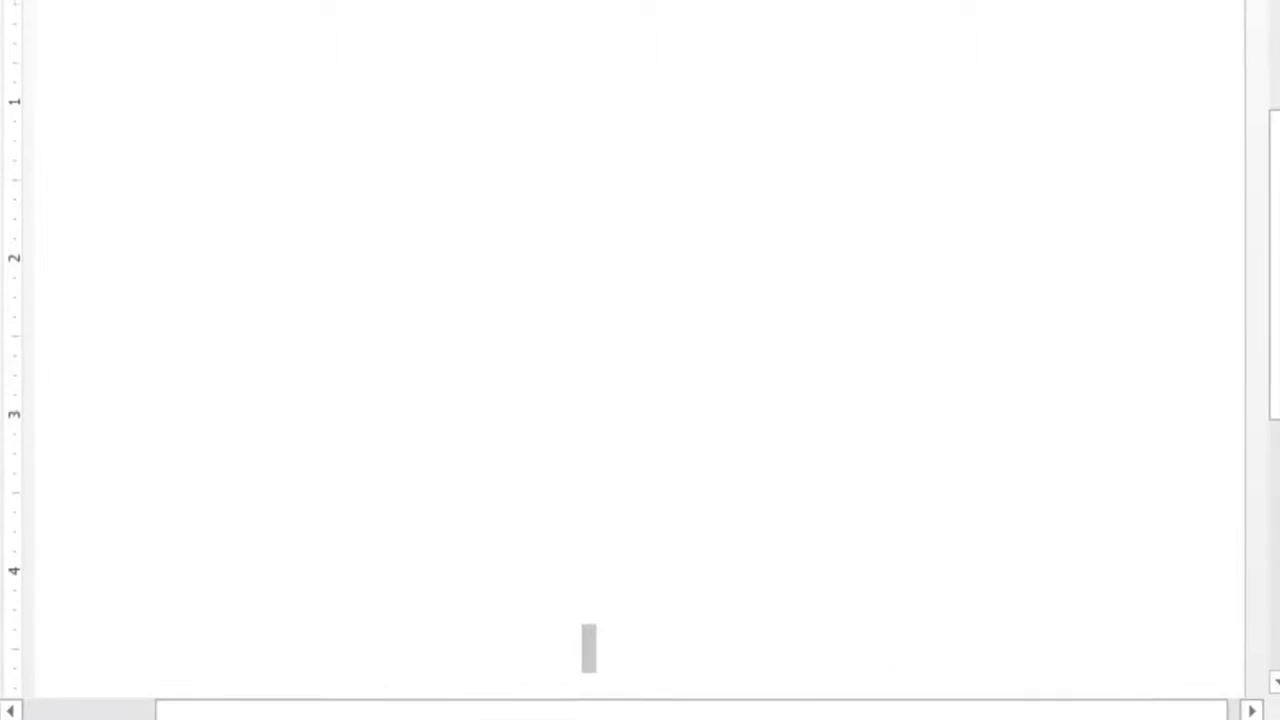
left_click(160, 66)
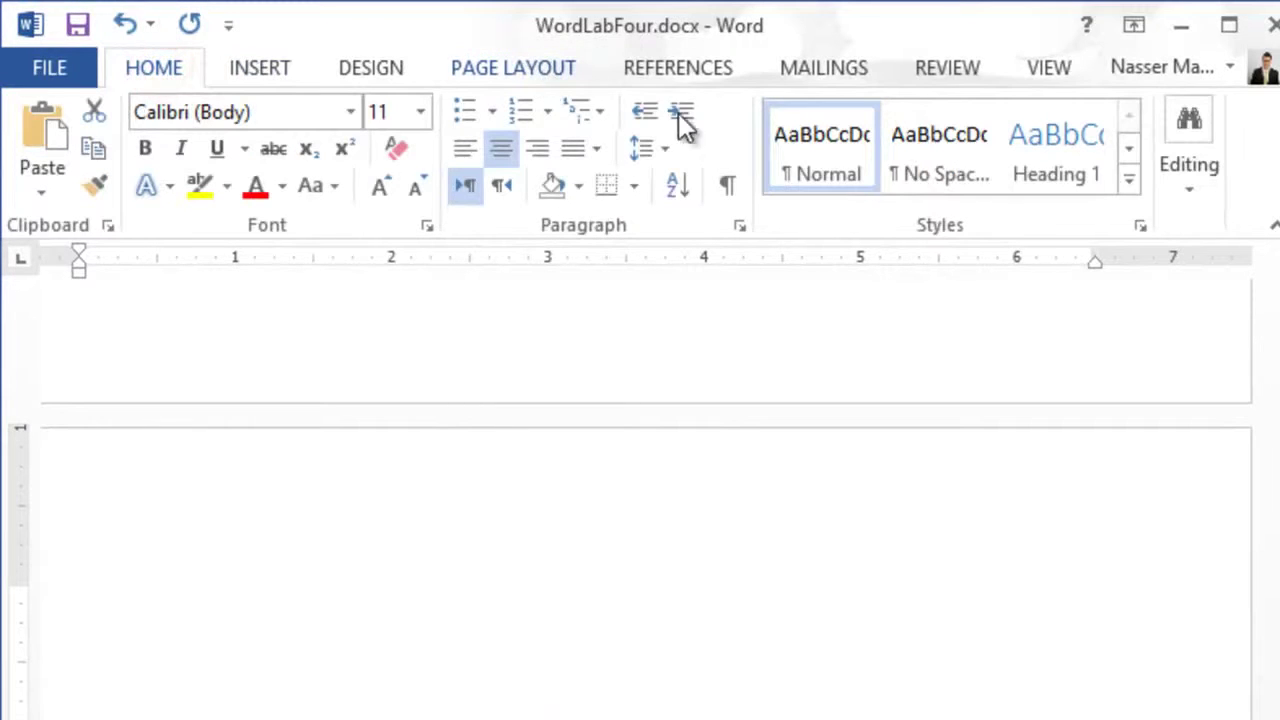
left_click(727, 185)
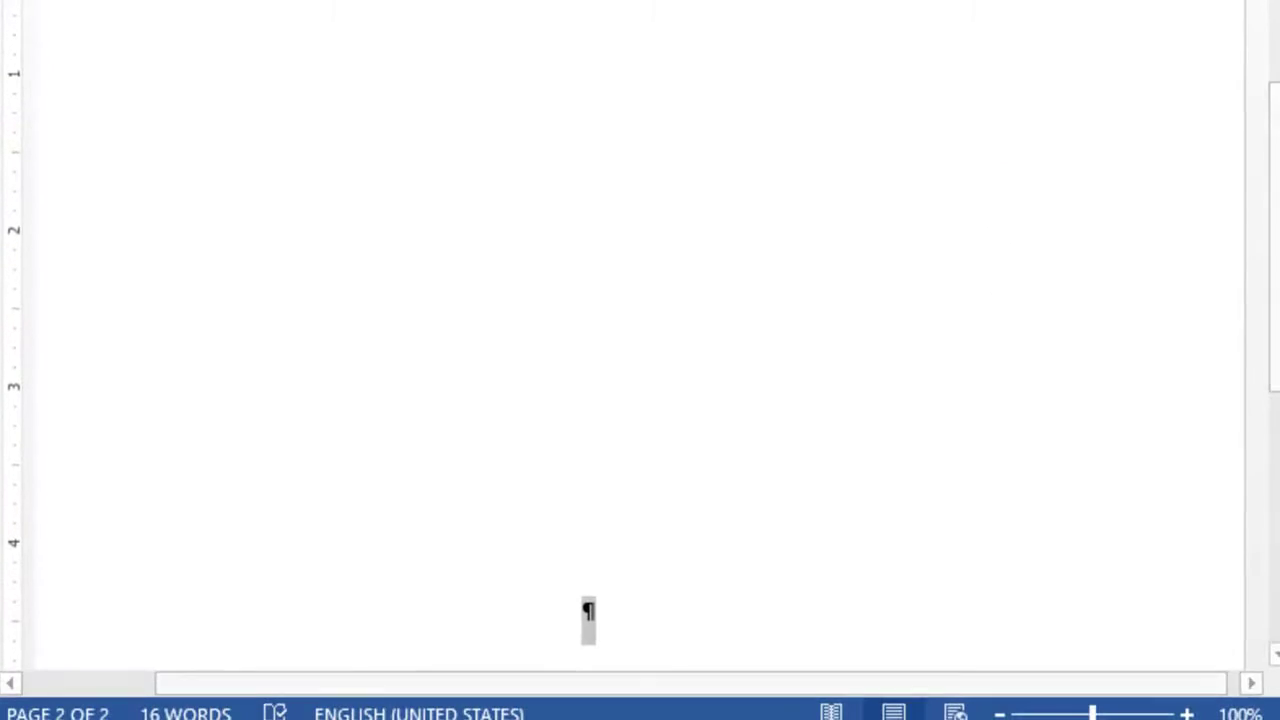
mouse_move(1267, 100)
left_mouse_down()
mouse_move(1271, 60)
mouse_move(1272, 123)
left_mouse_up()
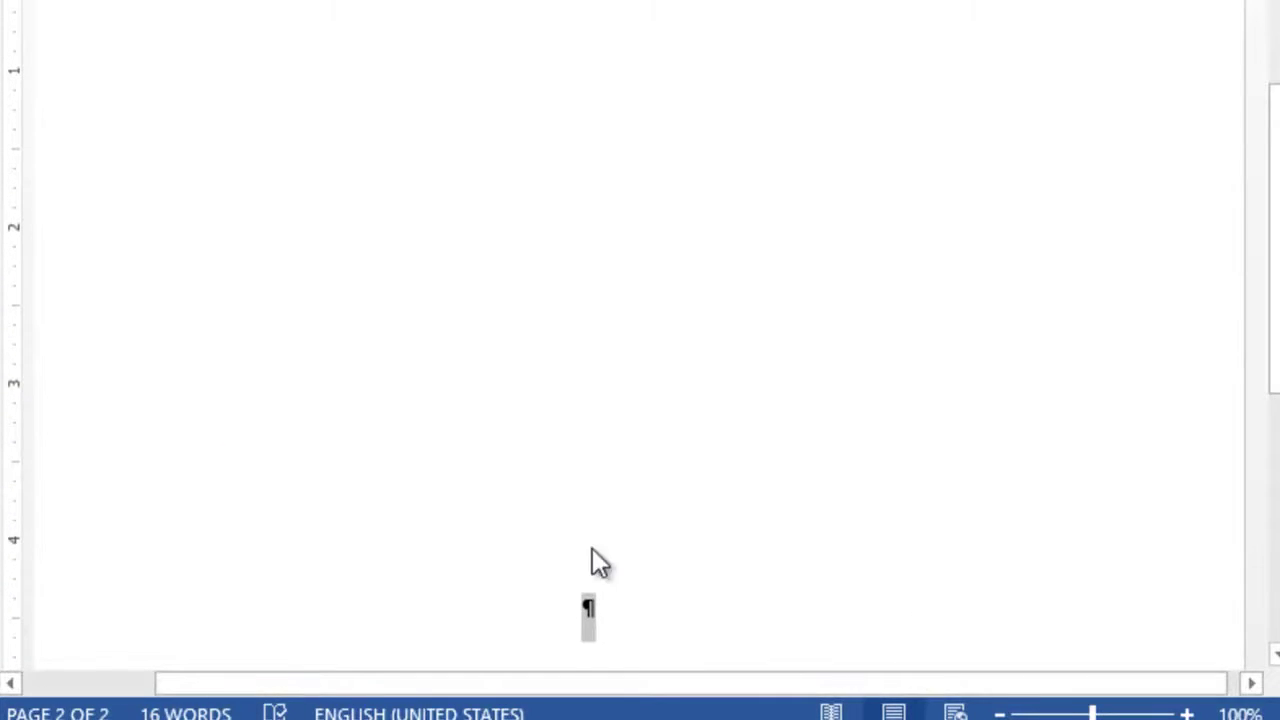
Left-align and delete the empty paragraph, then insert a page break with Ctrl+Enter
key("ctrl+l")
key("BackSpace")
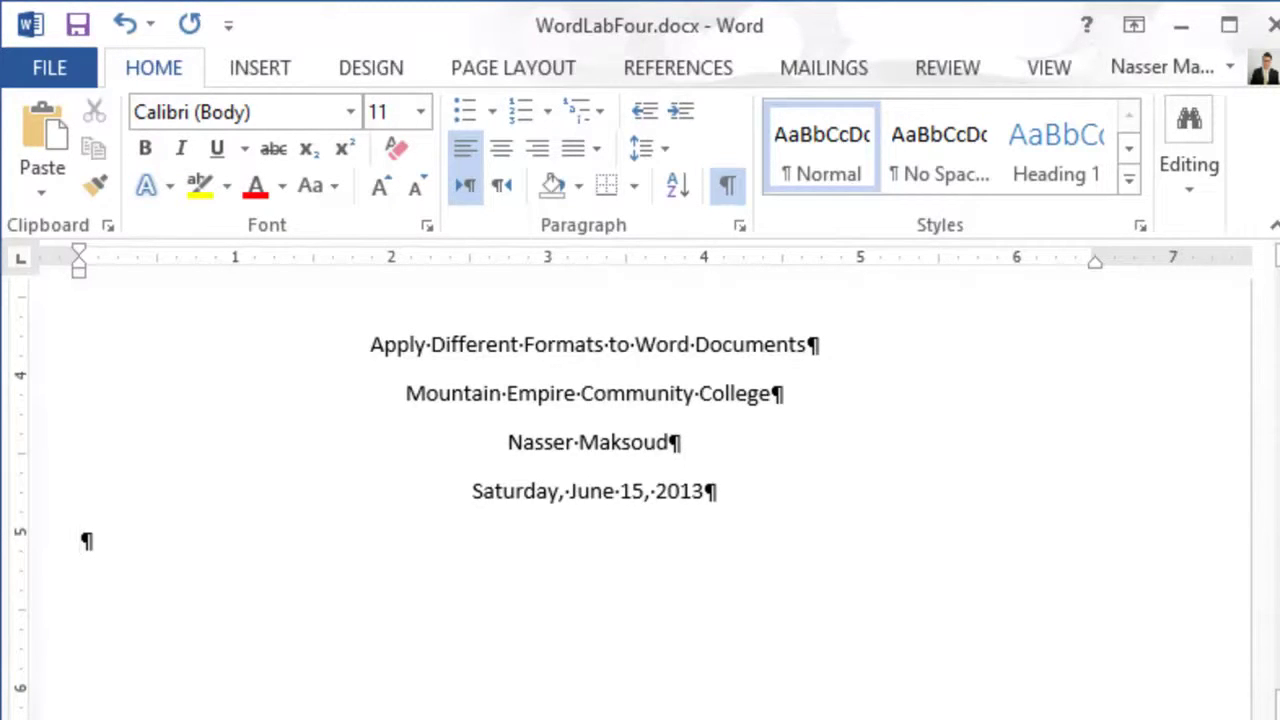
key("ctrl+Return")
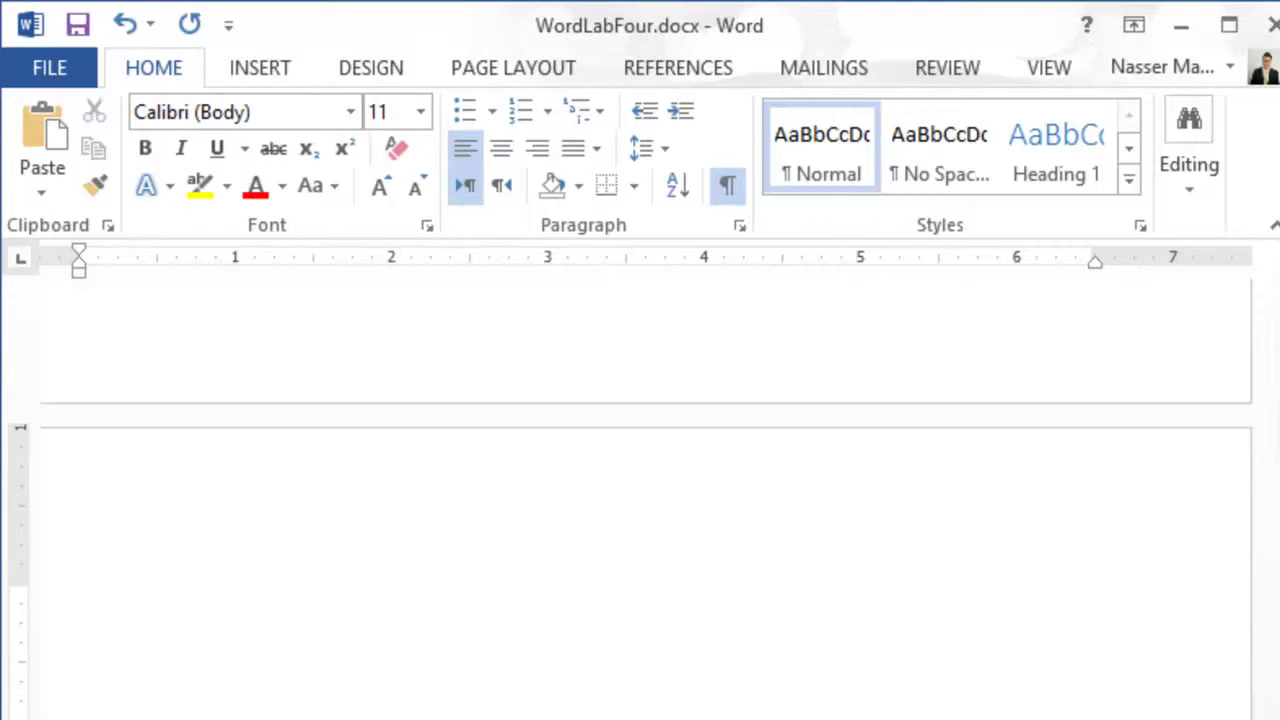
Set Page Setup vertical alignment to Top, applied from This point forward
left_click(477, 72)
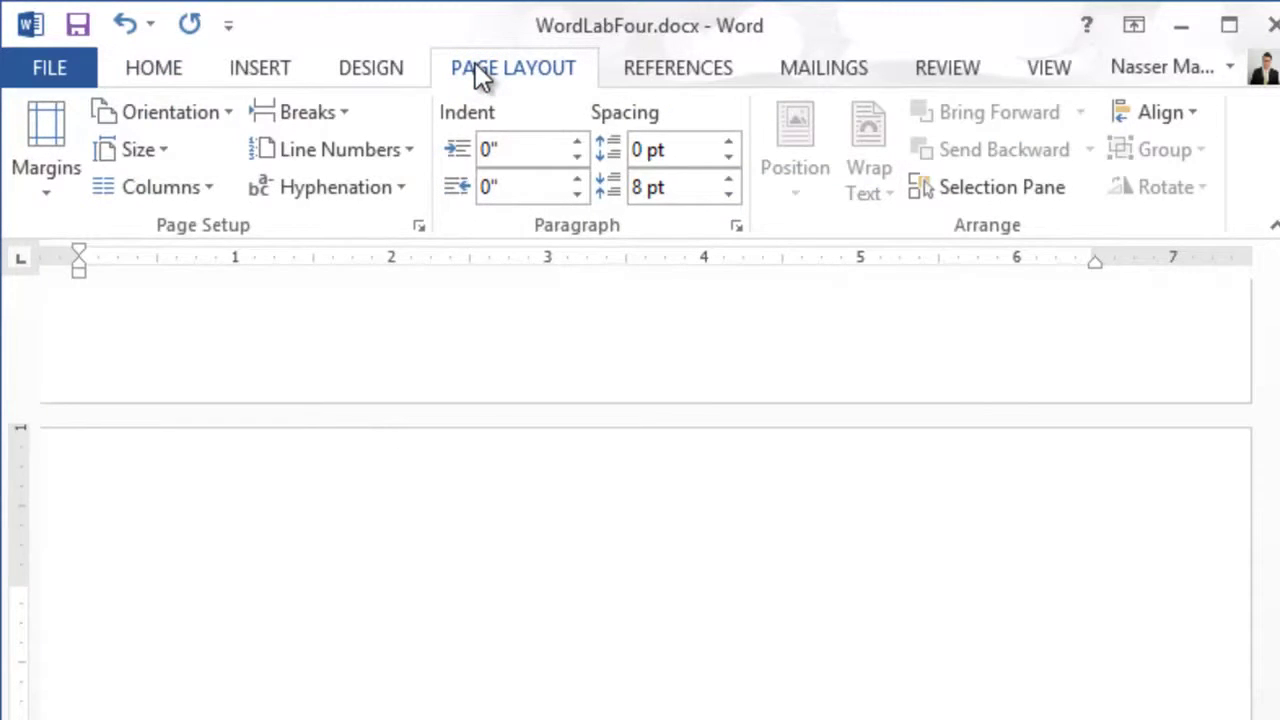
left_click(421, 228)
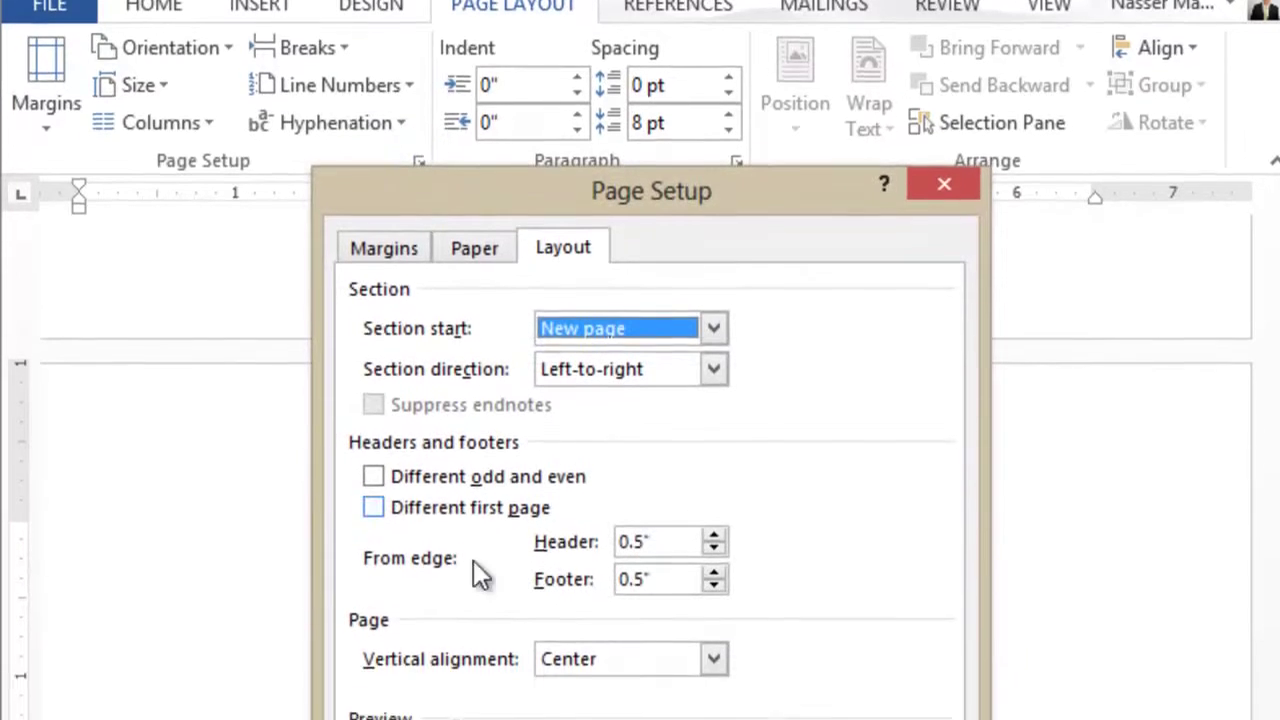
left_click(578, 320)
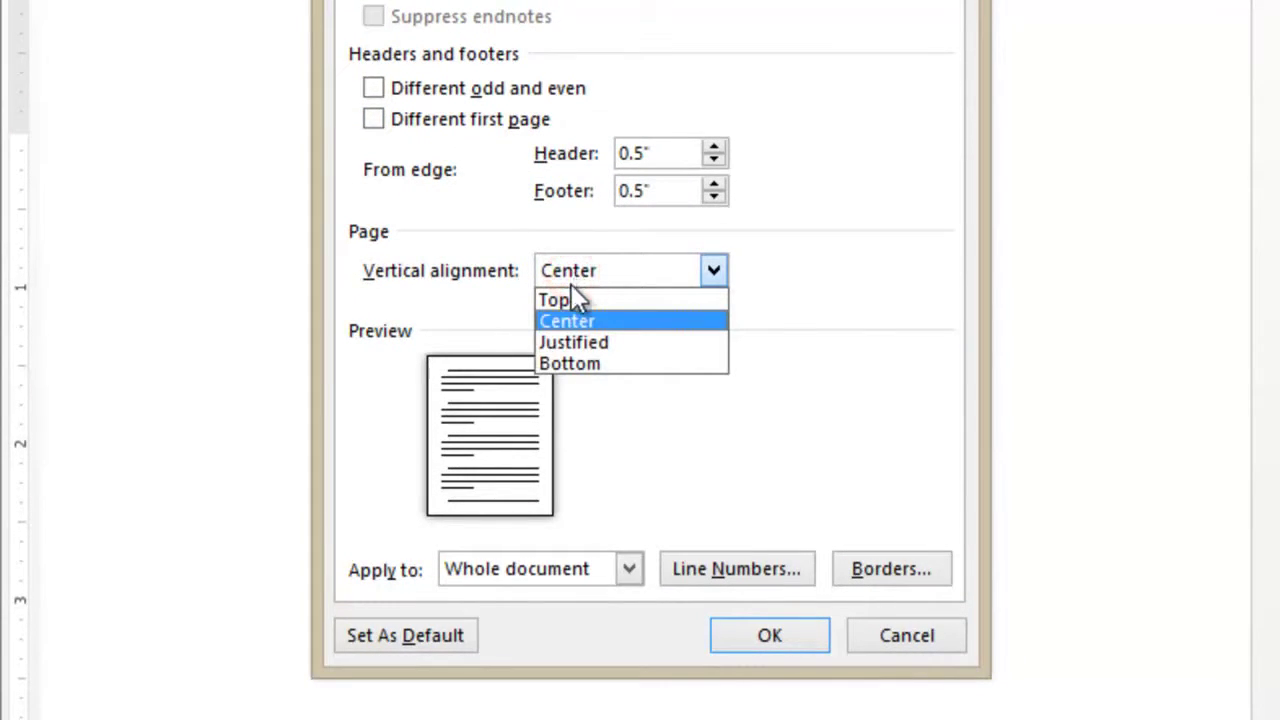
left_click(572, 300)
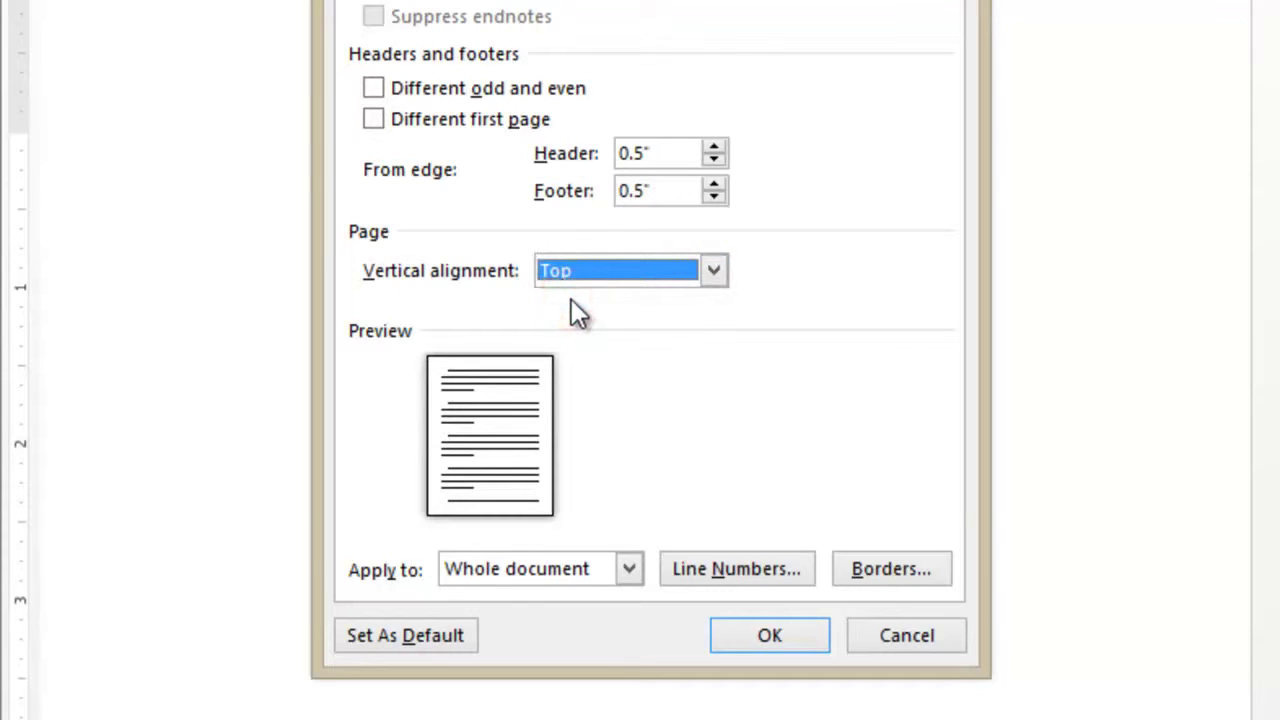
left_click(626, 569)
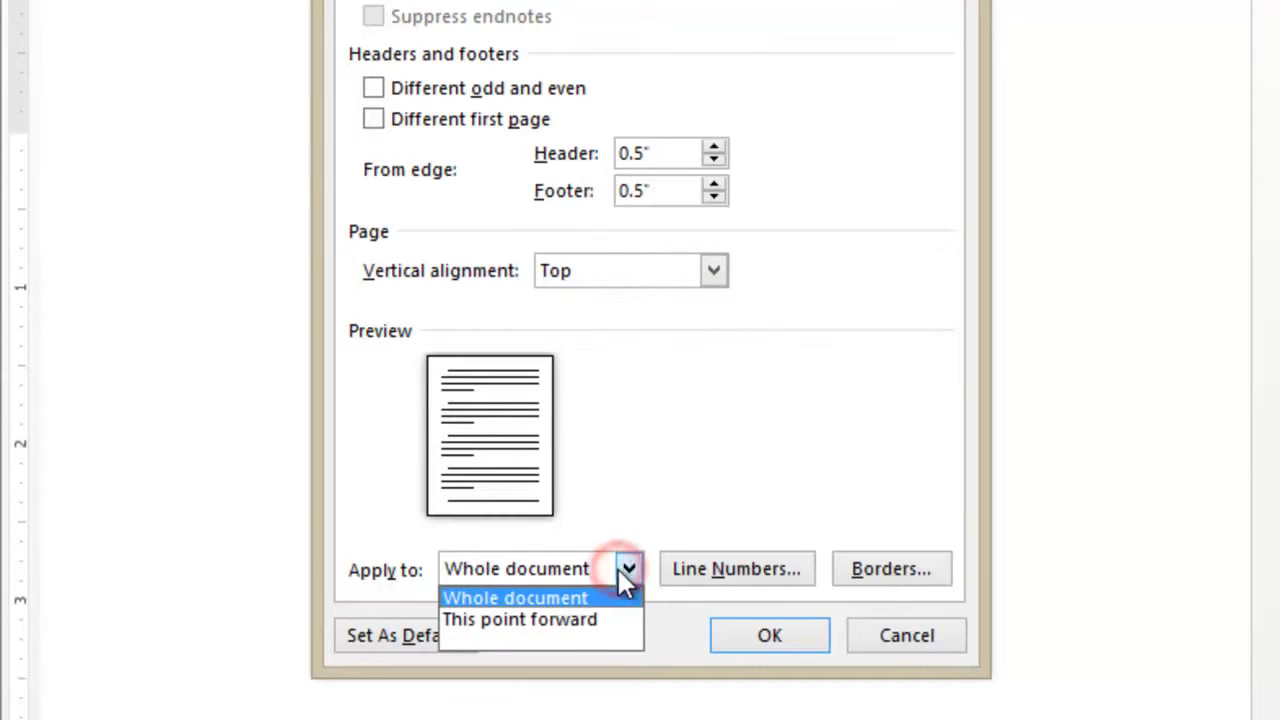
left_click(586, 623)
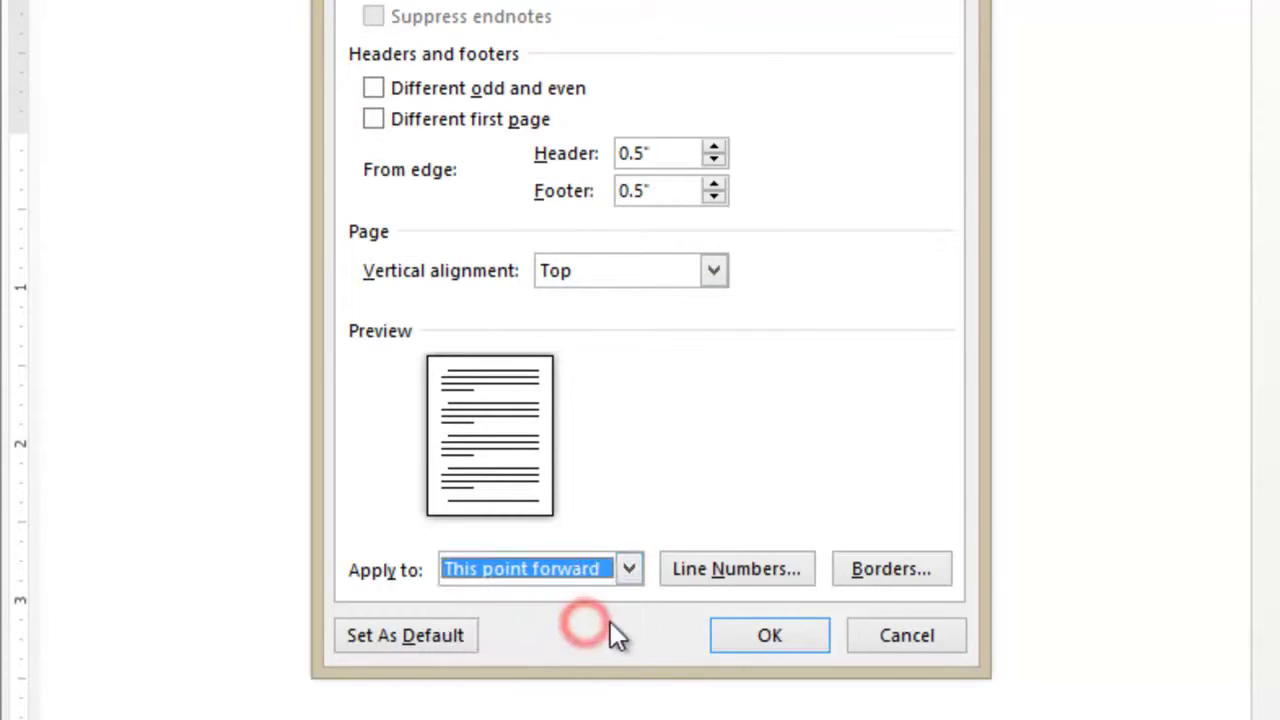
left_click(797, 625)
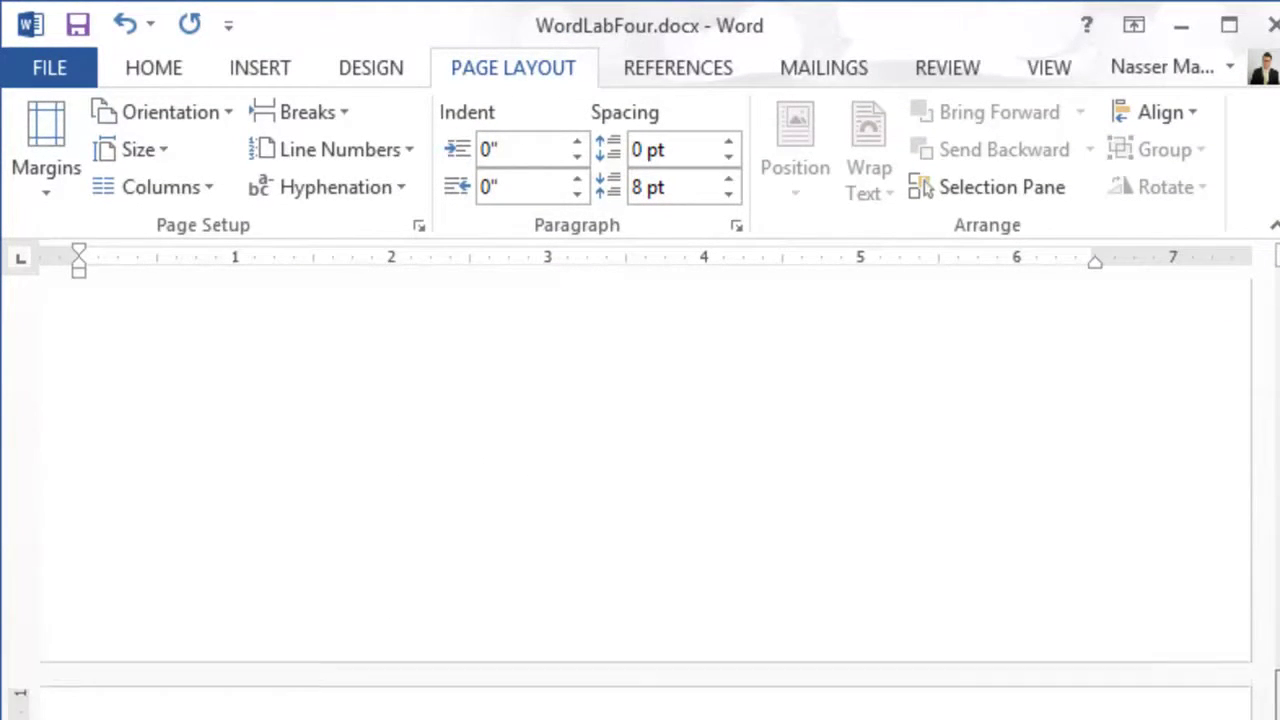
scroll(1226, 558, "up", 10)
scroll(1230, 540, "down", 3)
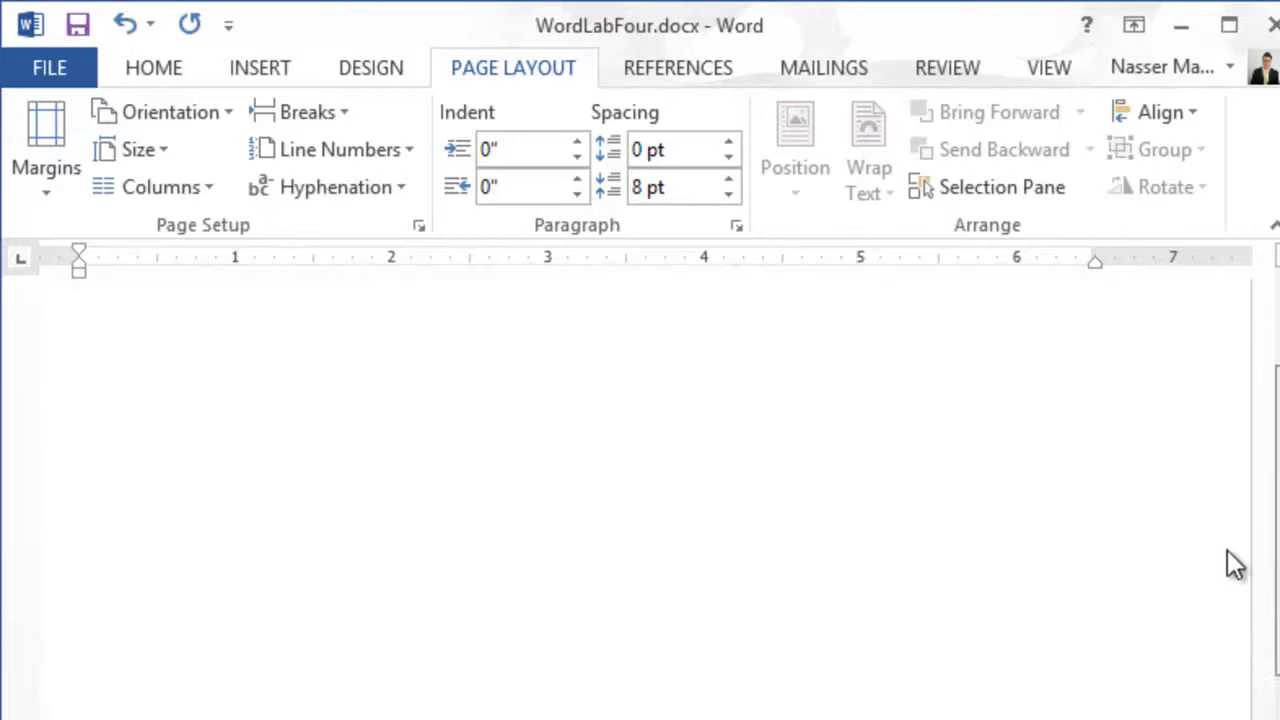
scroll(1236, 565, "down", 1)
scroll(1240, 573, "down", 1)
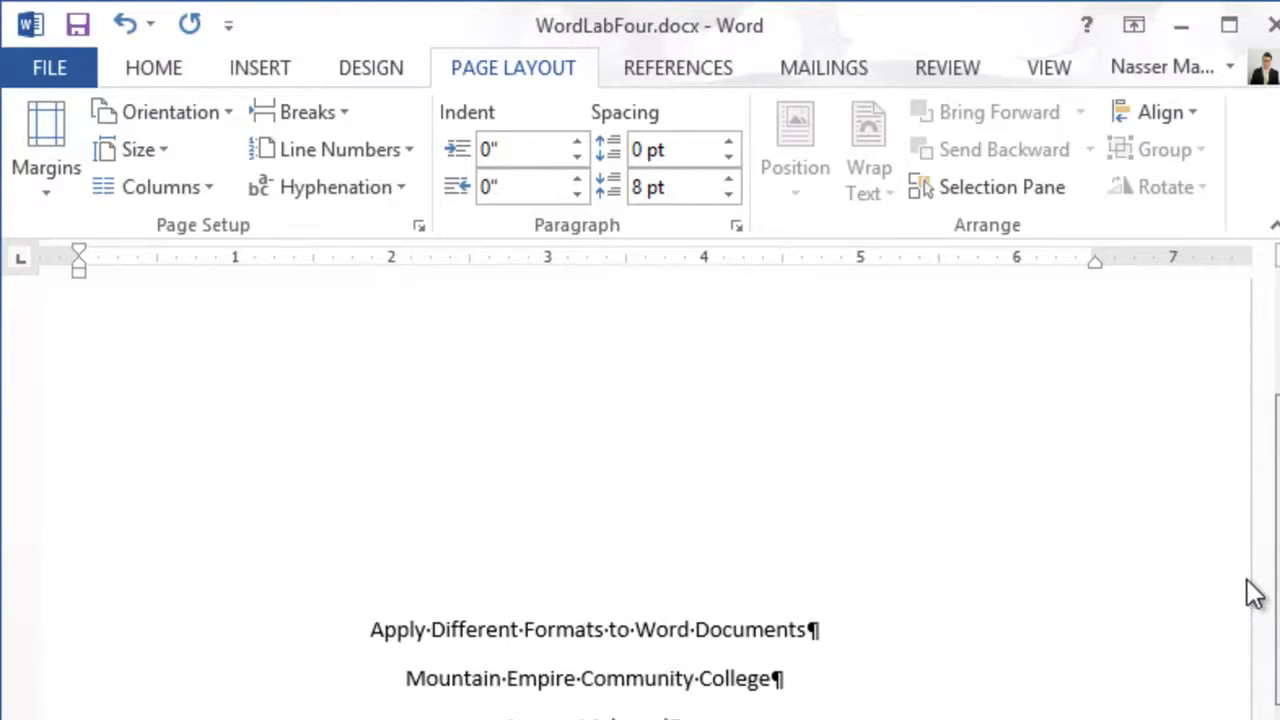
scroll(1246, 591, "down", 1)
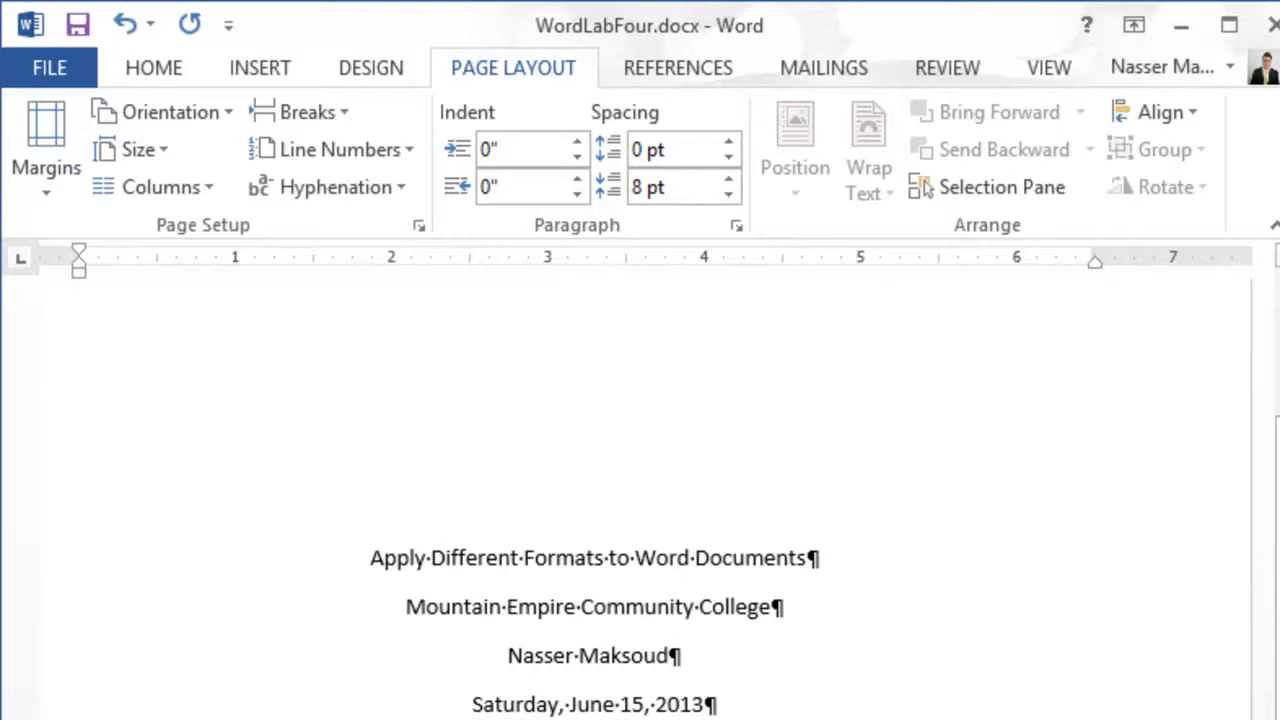
left_click_drag(1274, 370, 1274, 384)
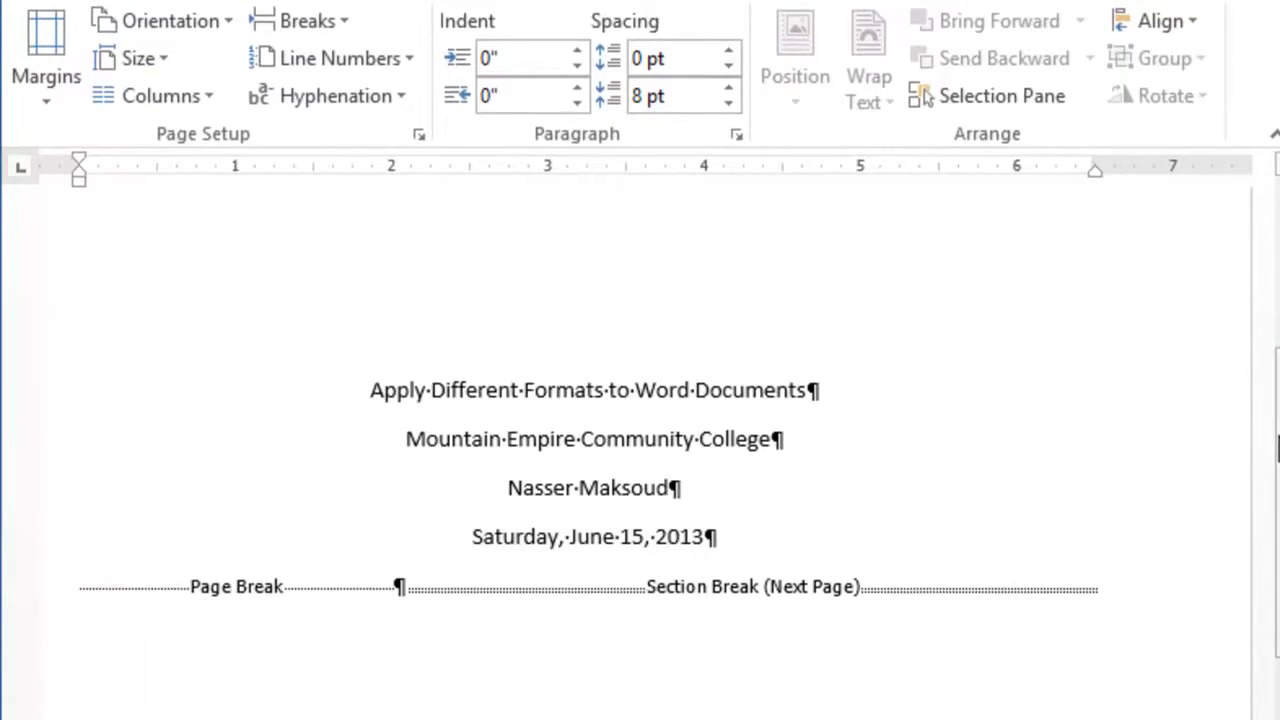
left_click_drag(1276, 448, 1276, 470)
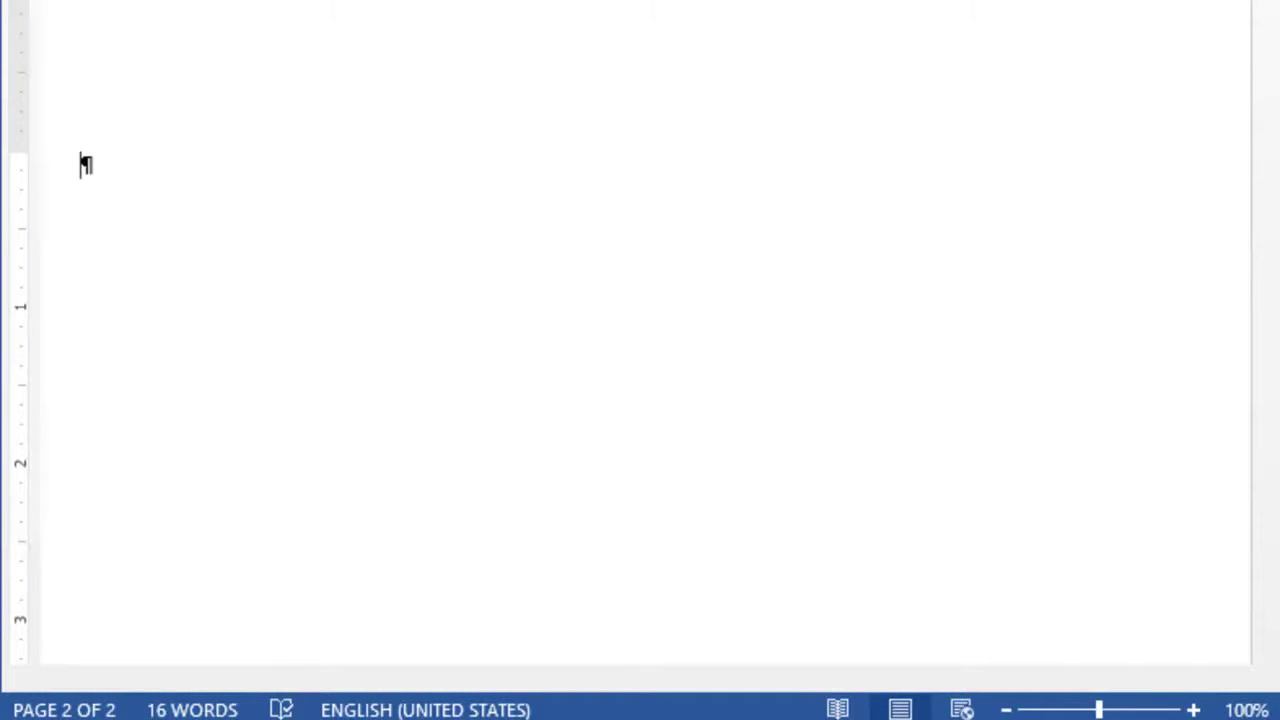
Generate five paragraphs of sample text on page 2 with =rand() and hide formatting marks
type("=")
type("rand")
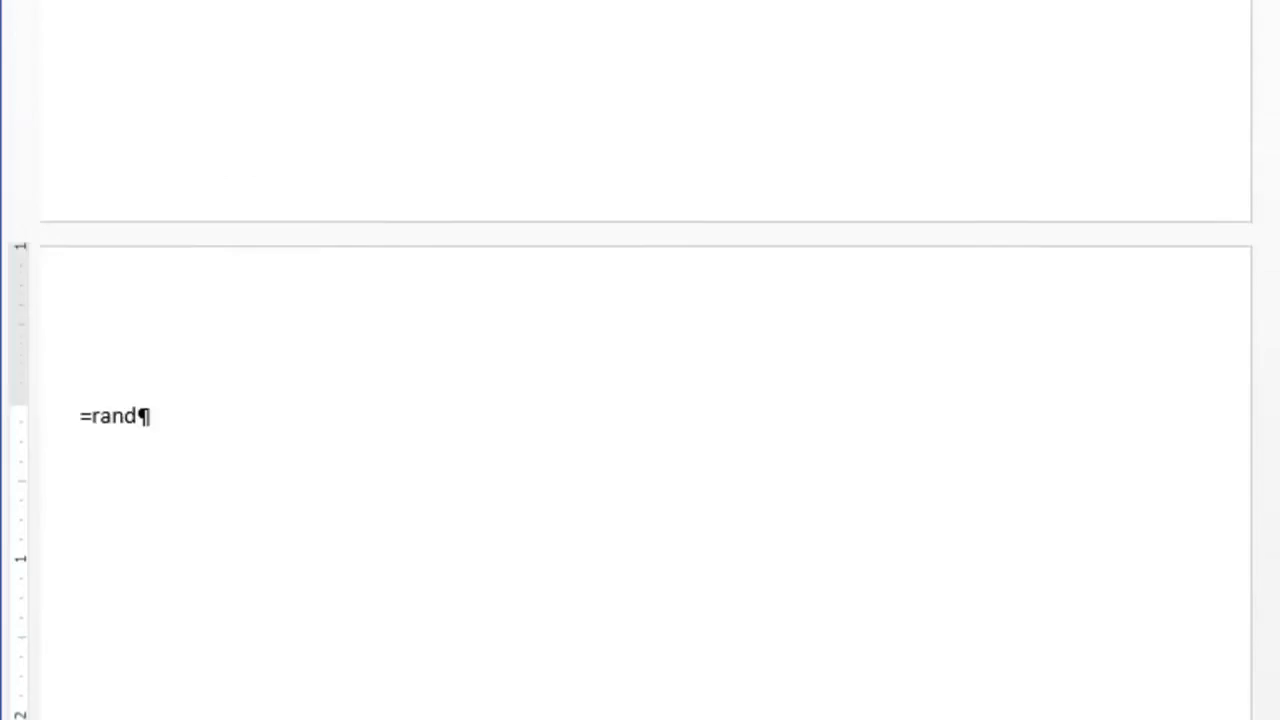
left_click(729, 175)
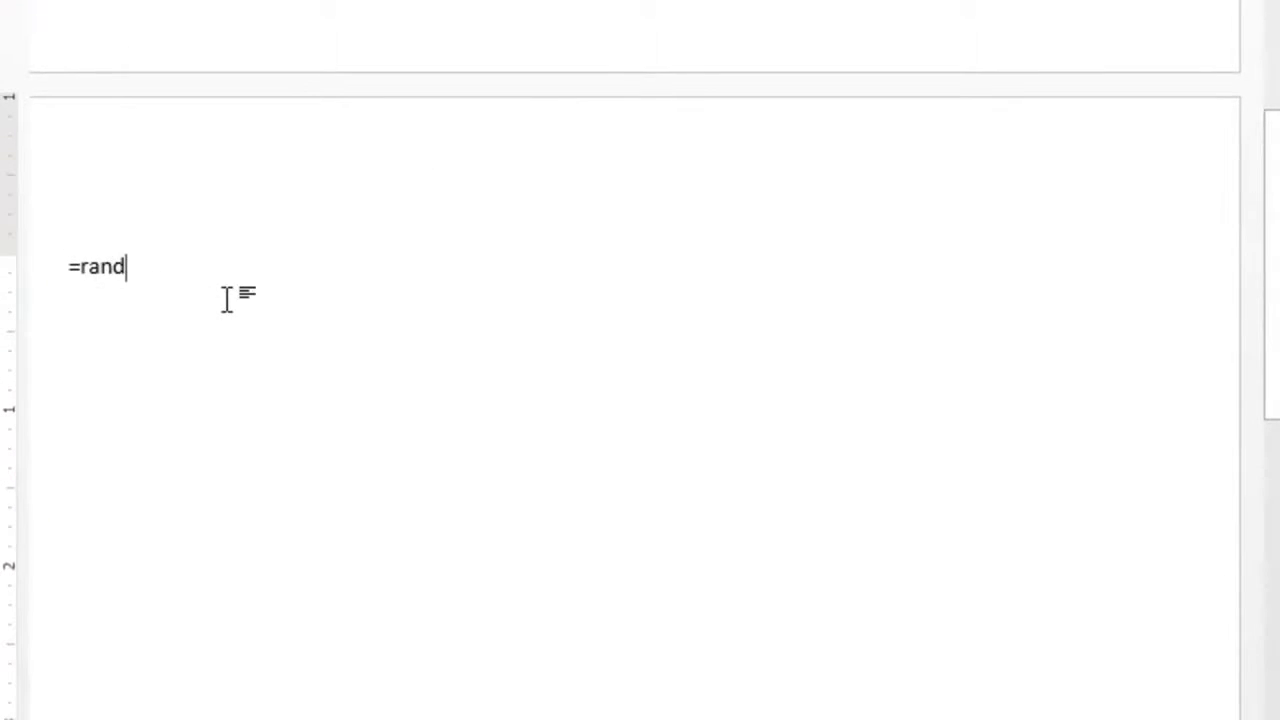
type("()")
key("Return")
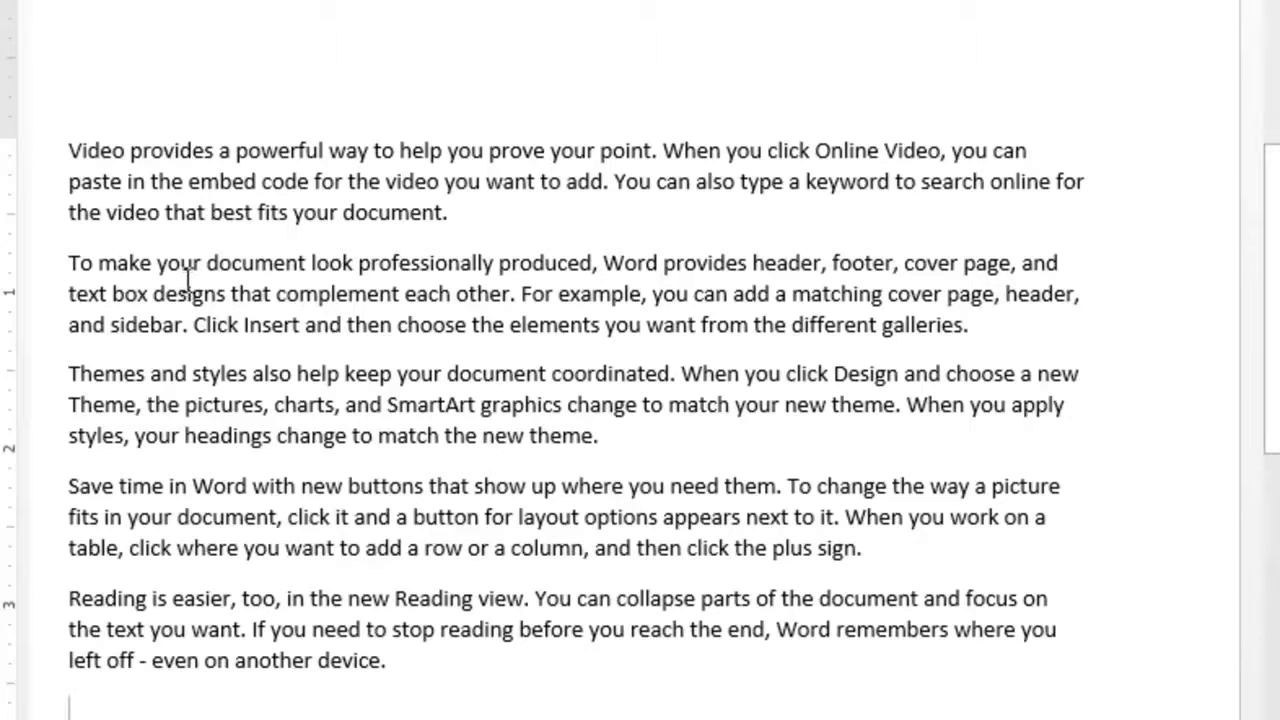
Join the second paragraph onto the first after 'document.', keeping a space between sentences
left_click(455, 213)
key("Delete")
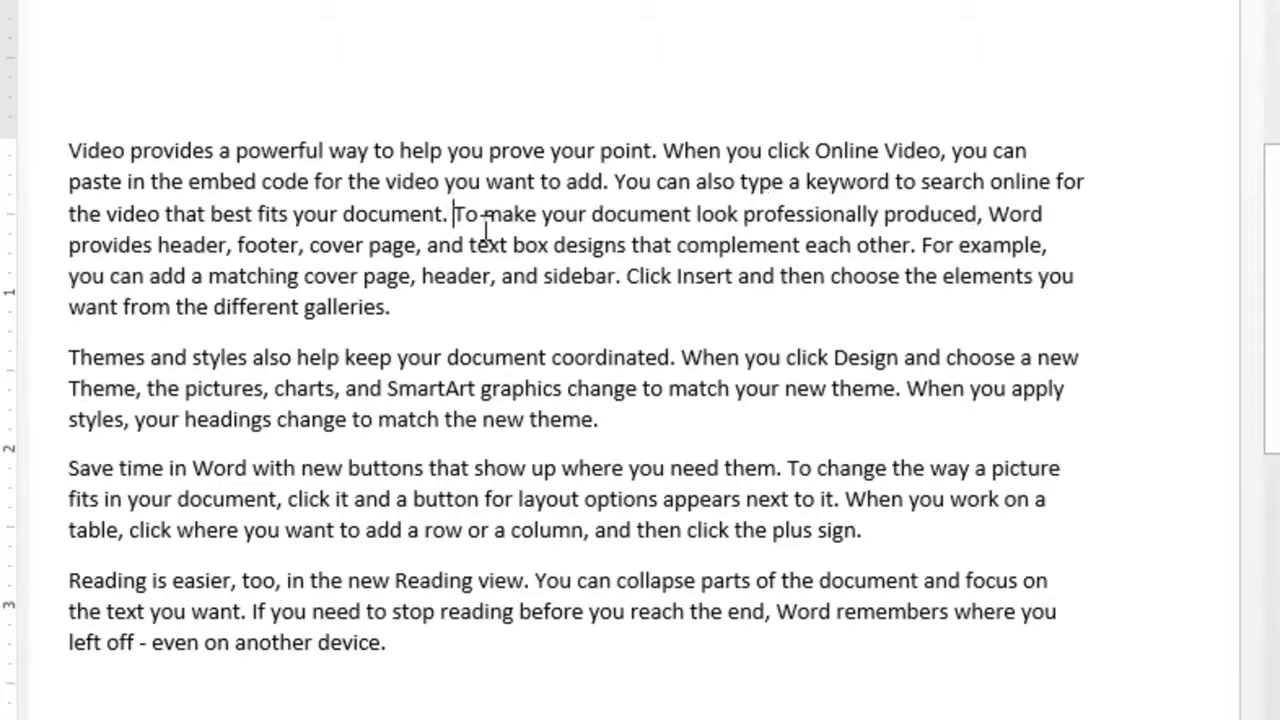
key("BackSpace")
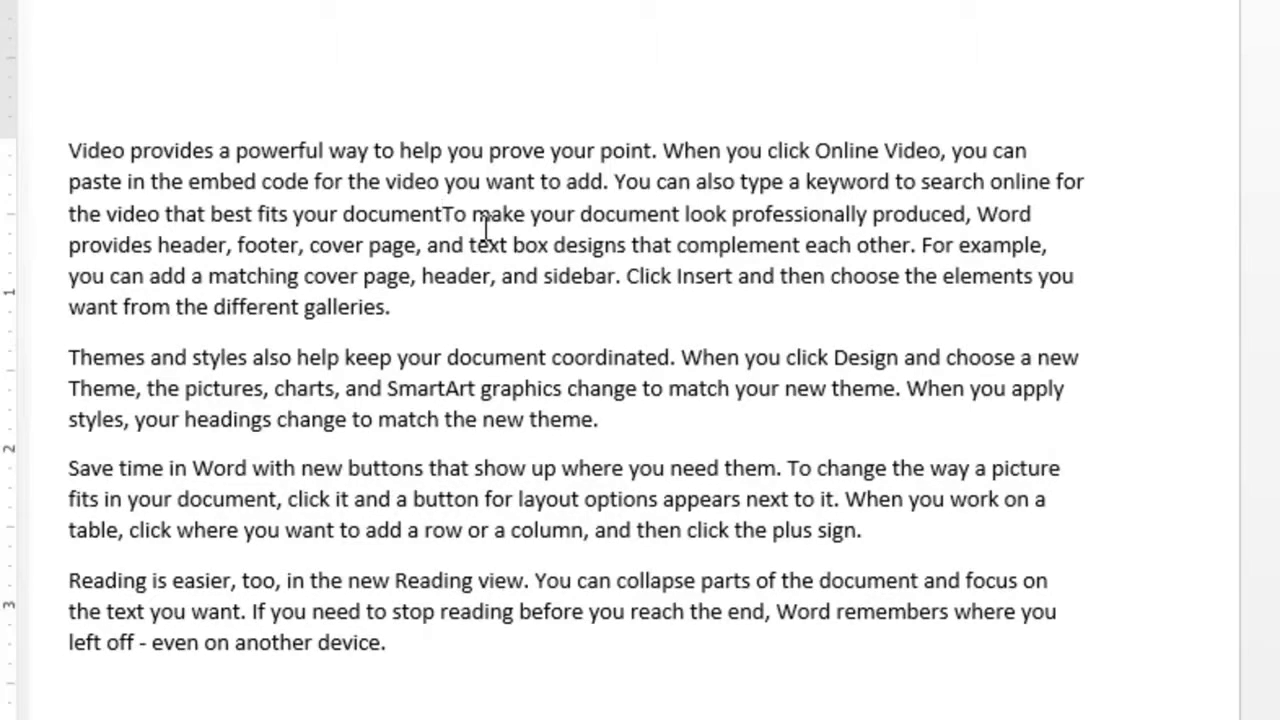
key("BackSpace")
type(".")
Join the 'Reading is easier' paragraph onto the one ending 'plus sign.', then select all sample text
left_click(617, 296)
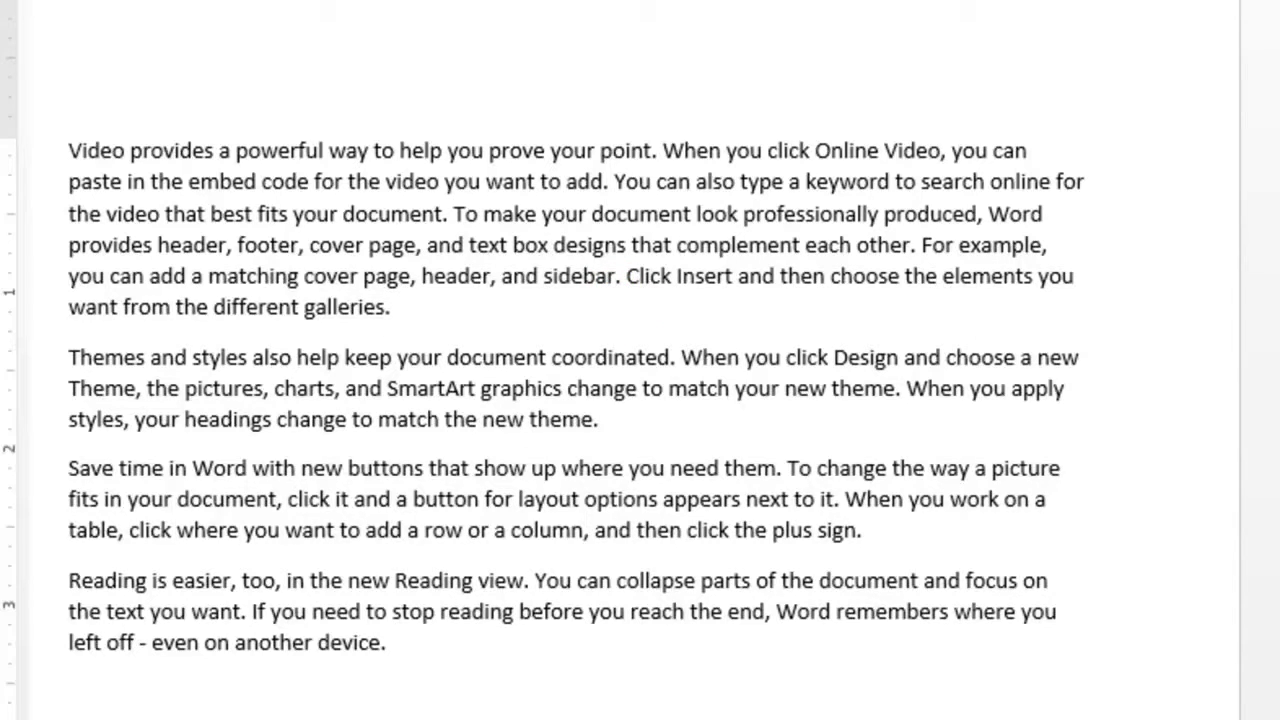
left_click(916, 536)
key("Delete")
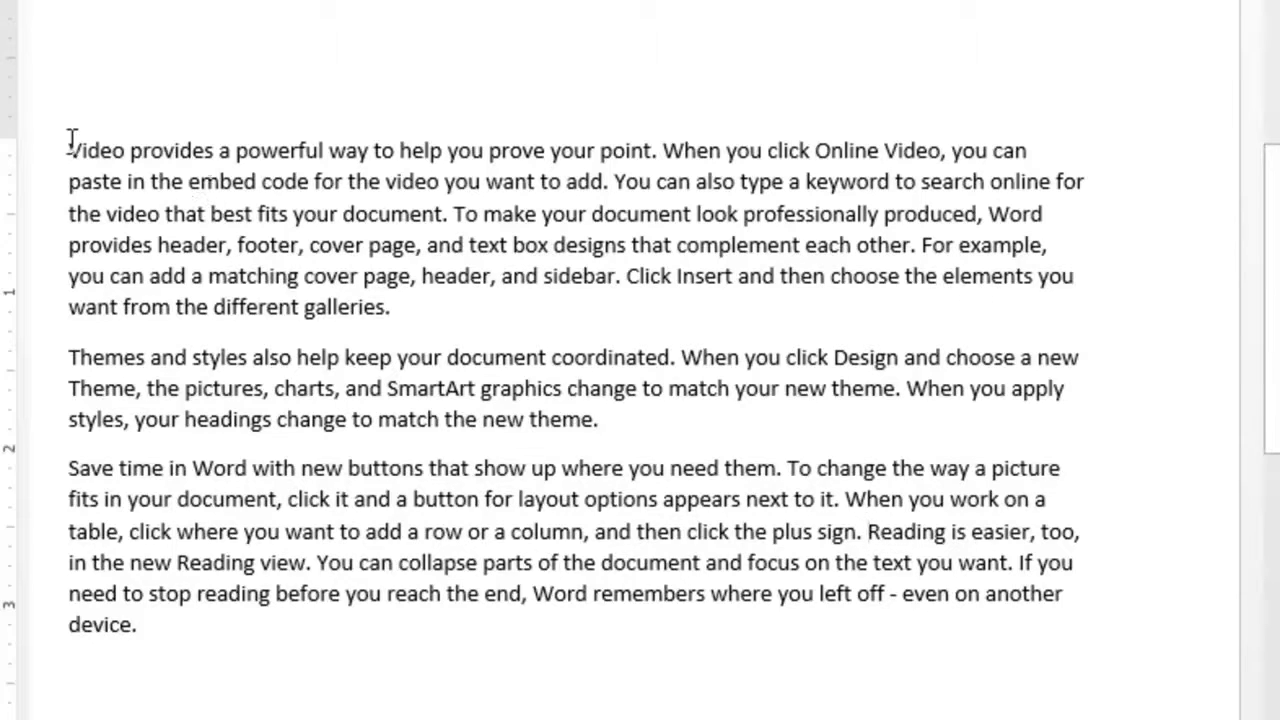
left_click_drag(66, 148, 540, 645)
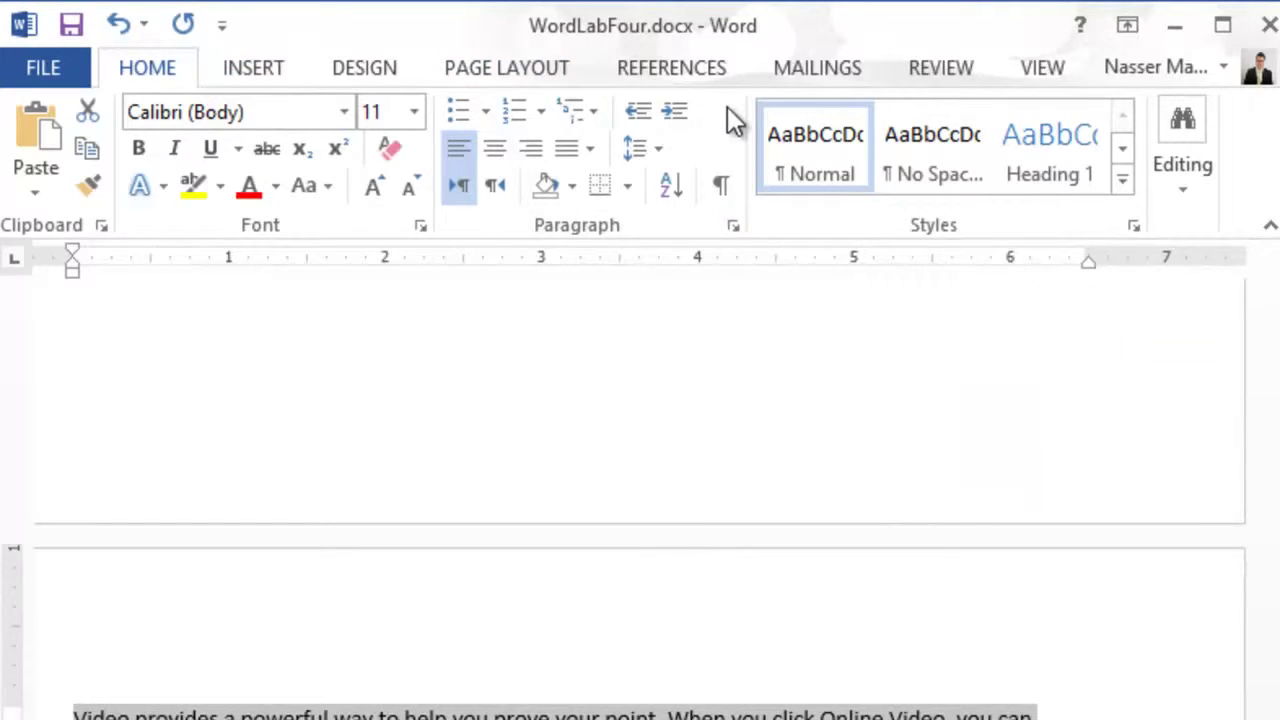
Browse the Page Layout ribbon and Paragraph dialog, closing it without changes
left_click(510, 62)
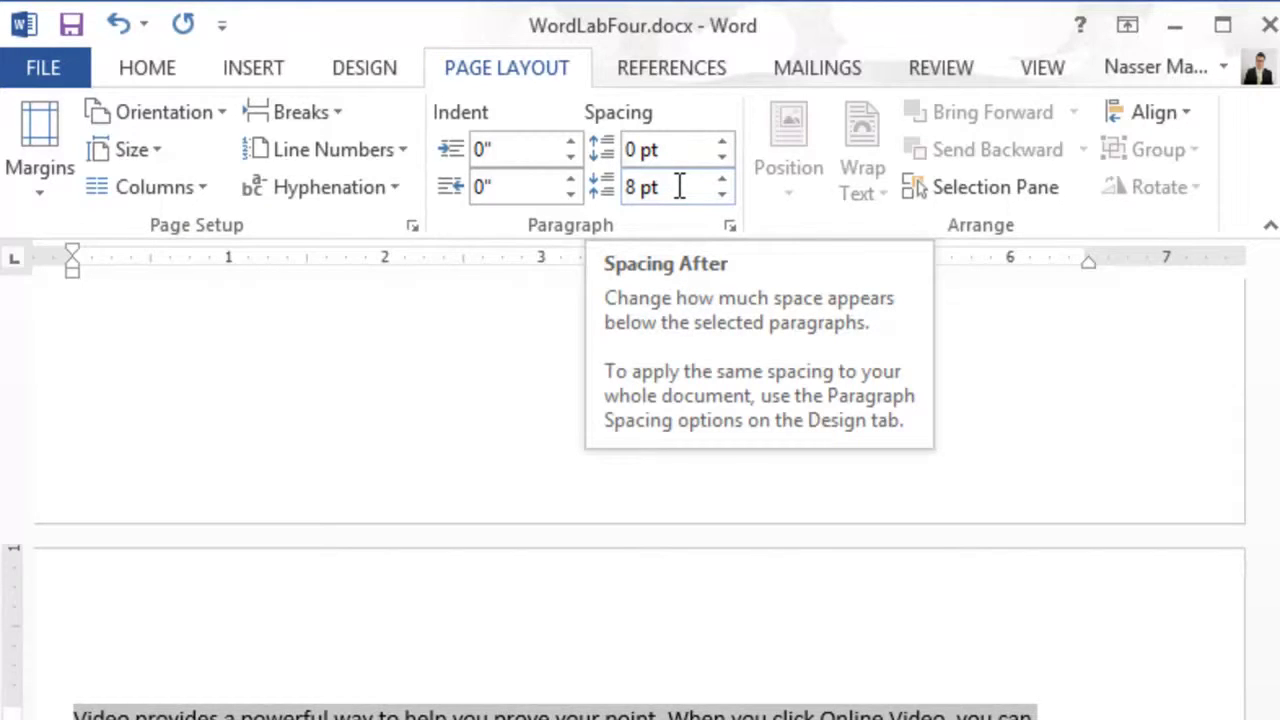
left_click(144, 69)
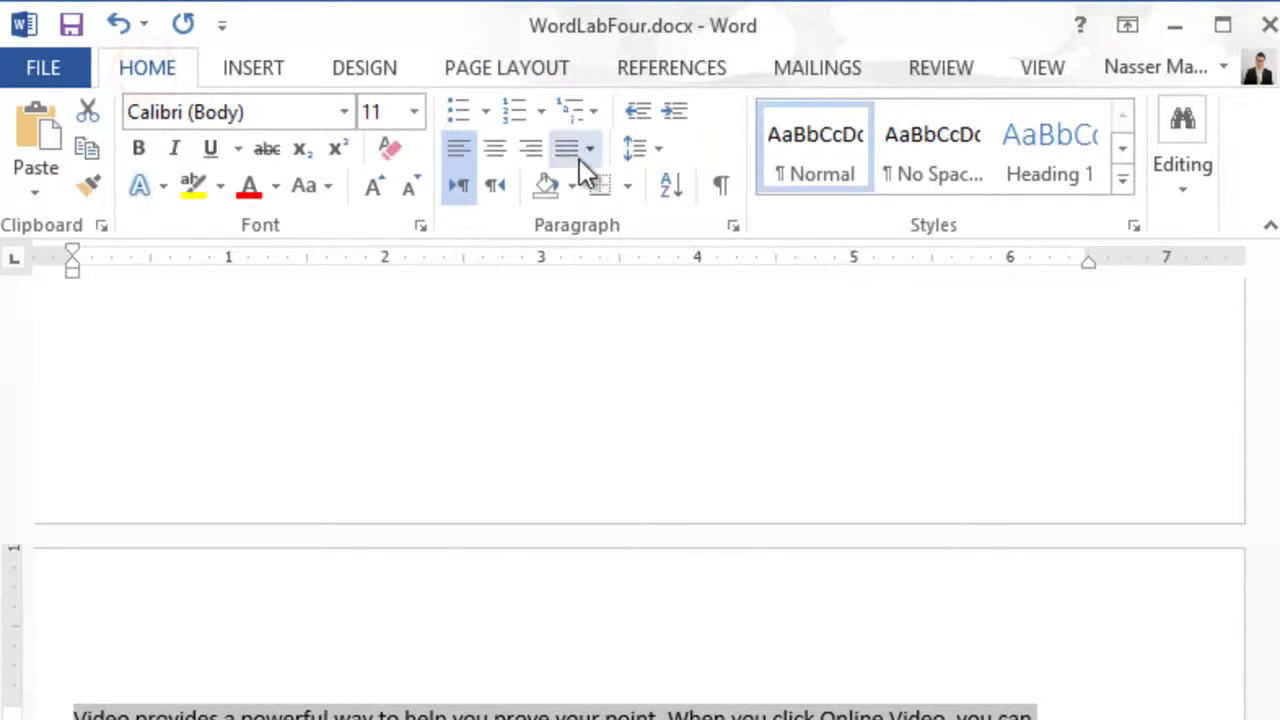
left_click(511, 71)
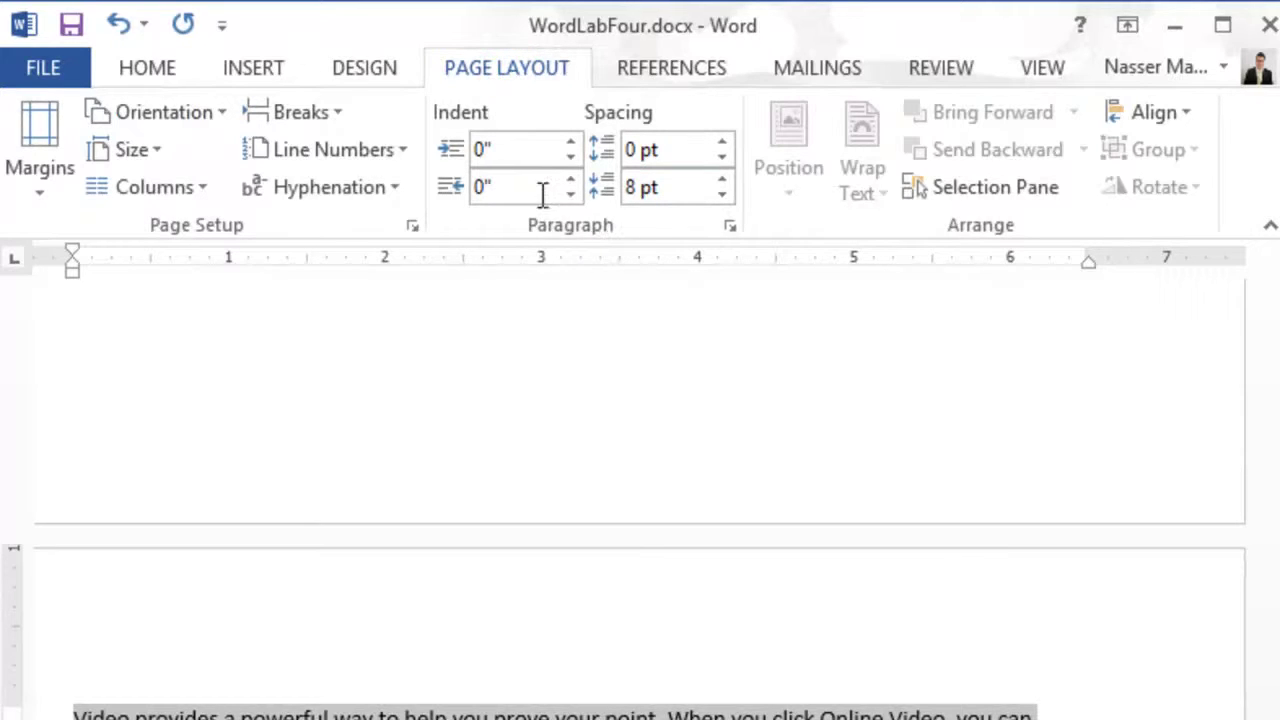
left_click(737, 228)
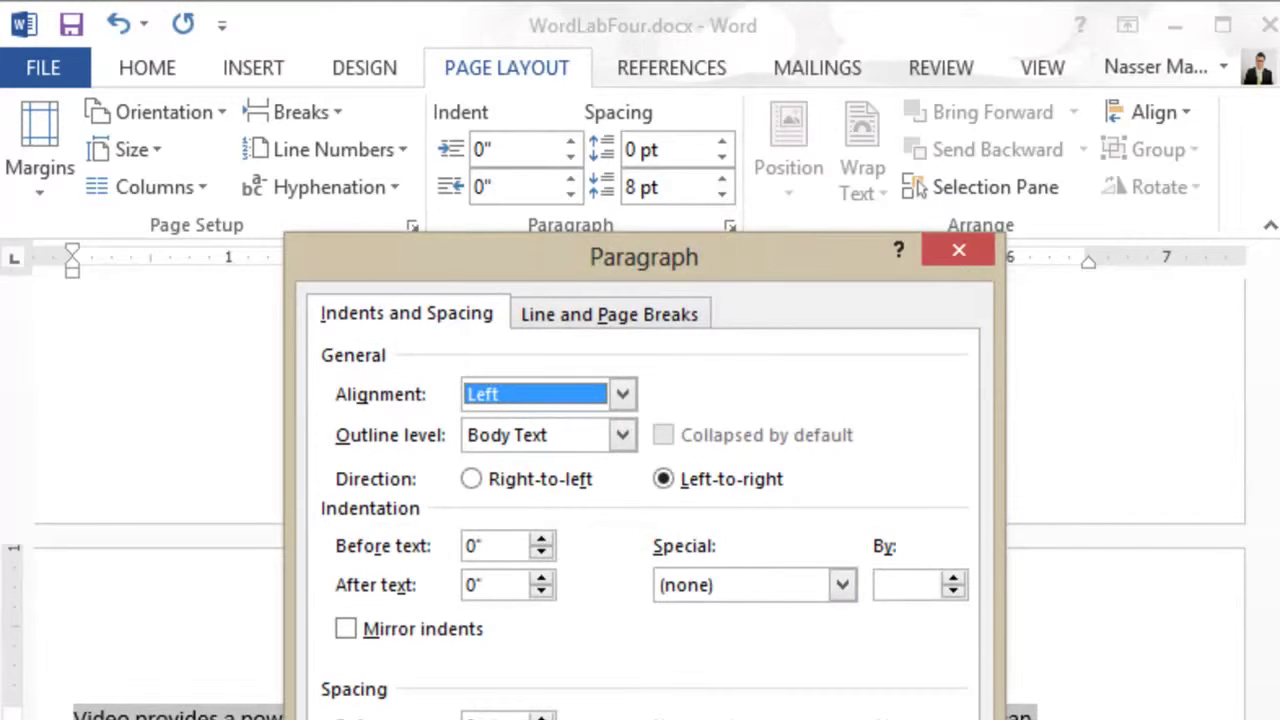
key("Escape")
left_click(137, 57)
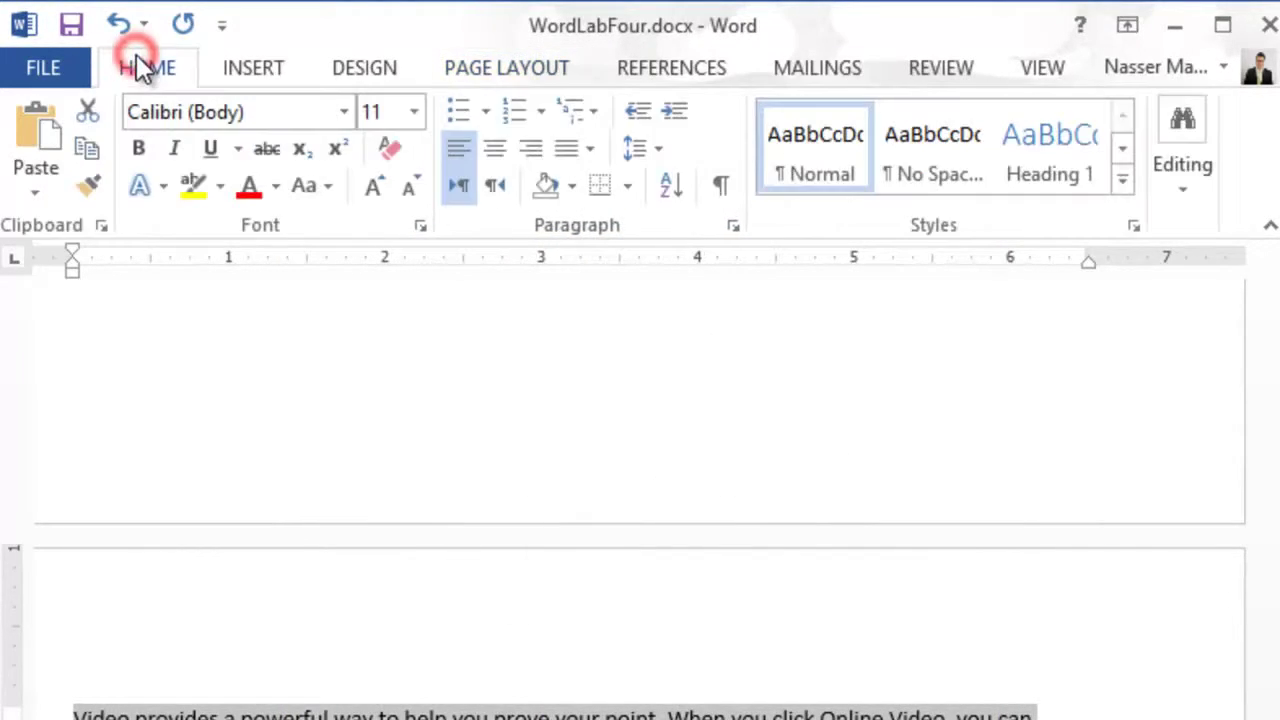
Give the selected paragraphs a 0.5-inch first-line indent, then deselect the text
left_click(734, 229)
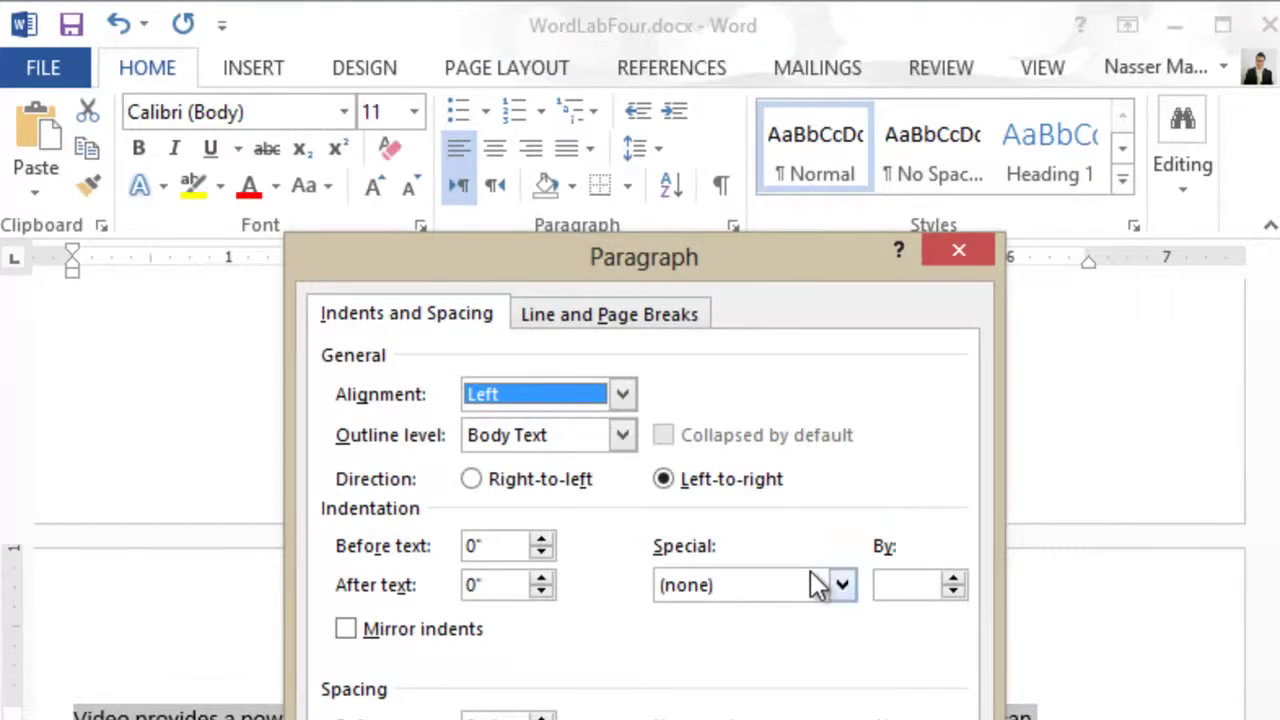
left_click(841, 585)
left_click(776, 634)
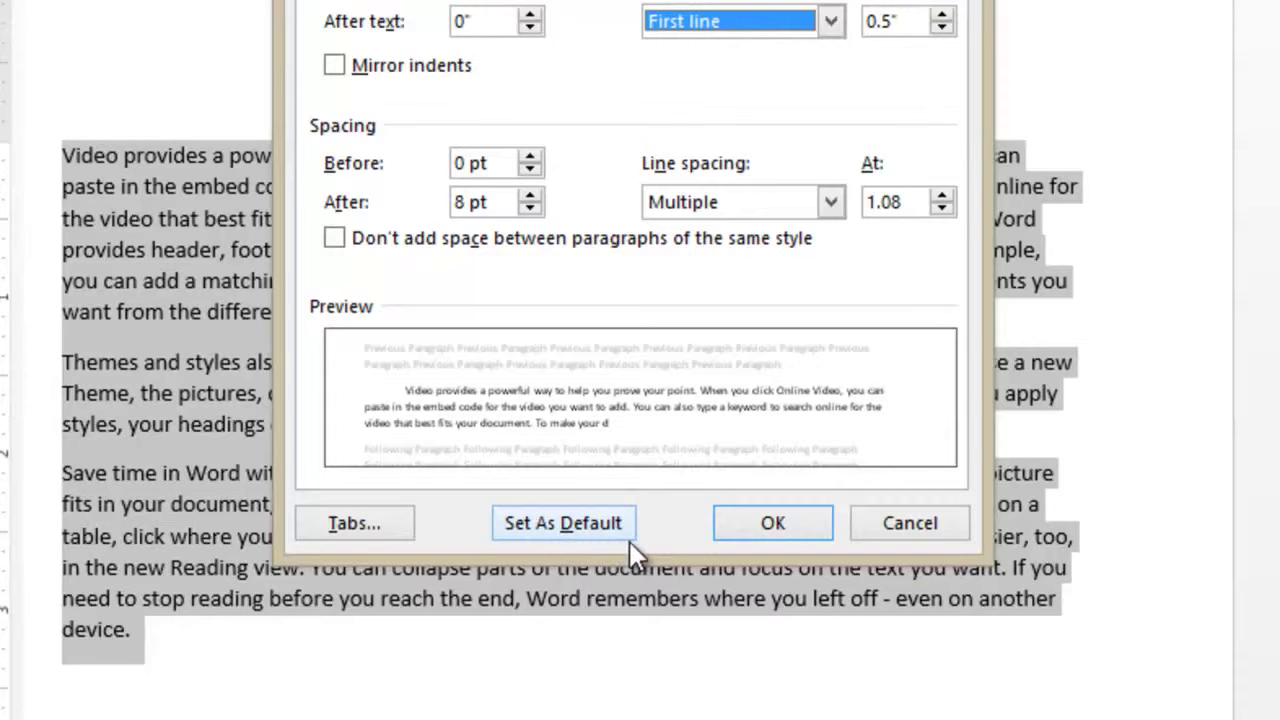
left_click(781, 530)
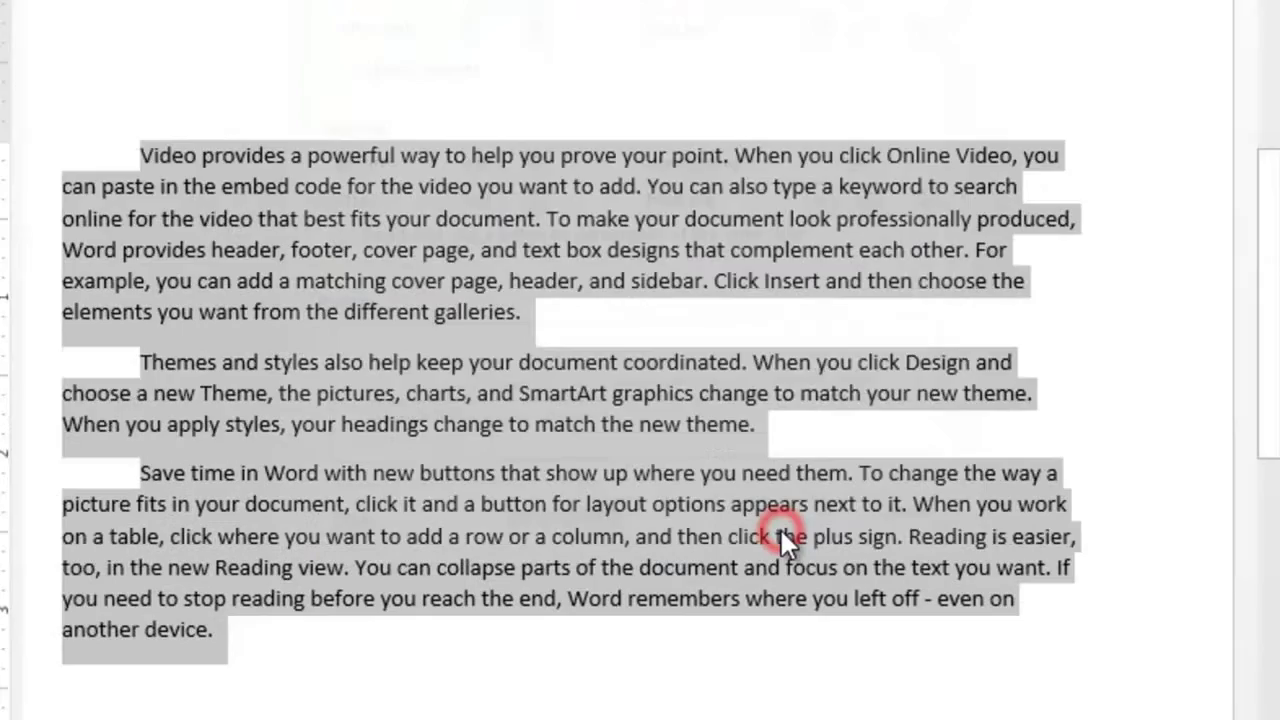
left_click(905, 668)
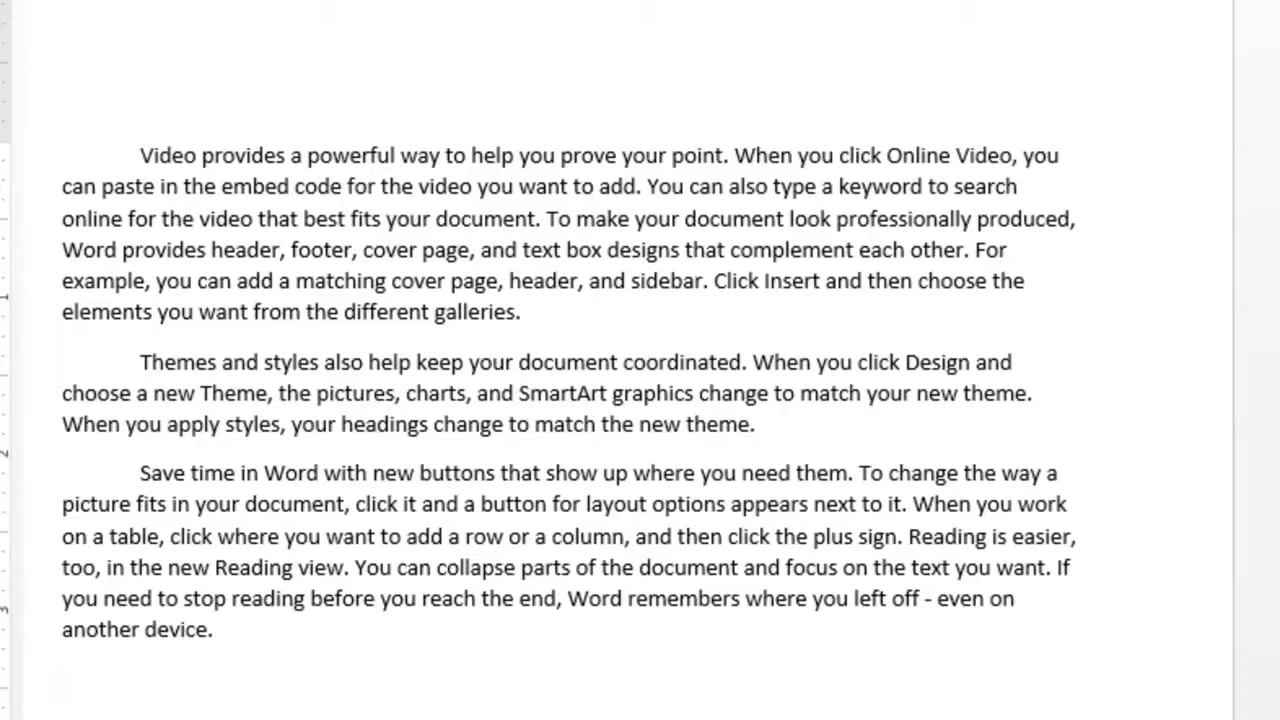
left_click(134, 160)
scroll(422, 310, "up", 2)
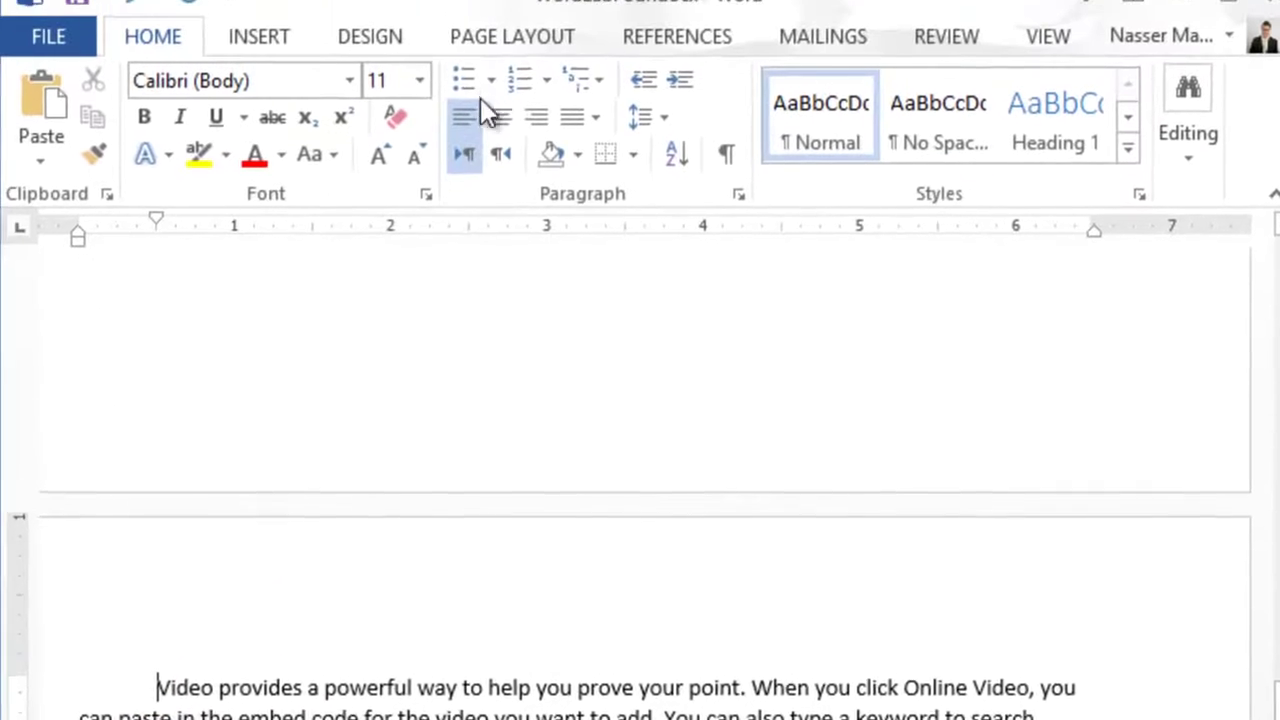
Apply the Moderate margins preset, giving 0.75-inch left and right margins
left_click(496, 74)
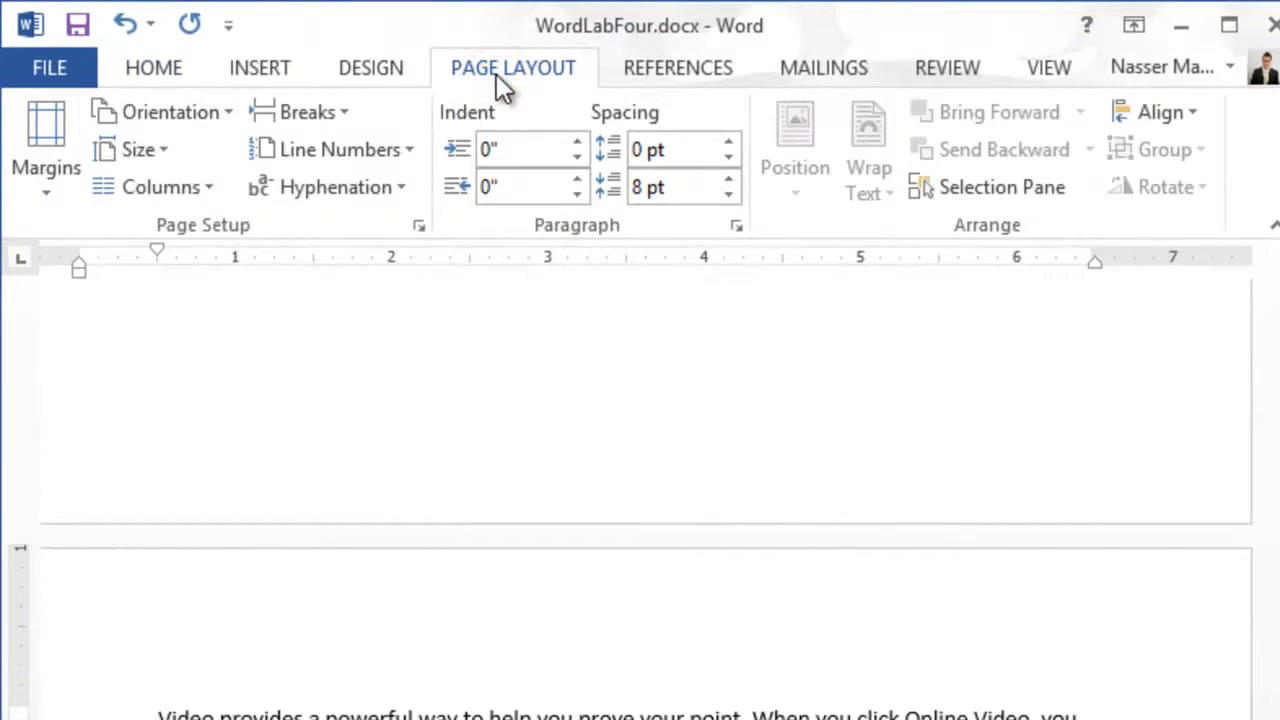
left_click(56, 170)
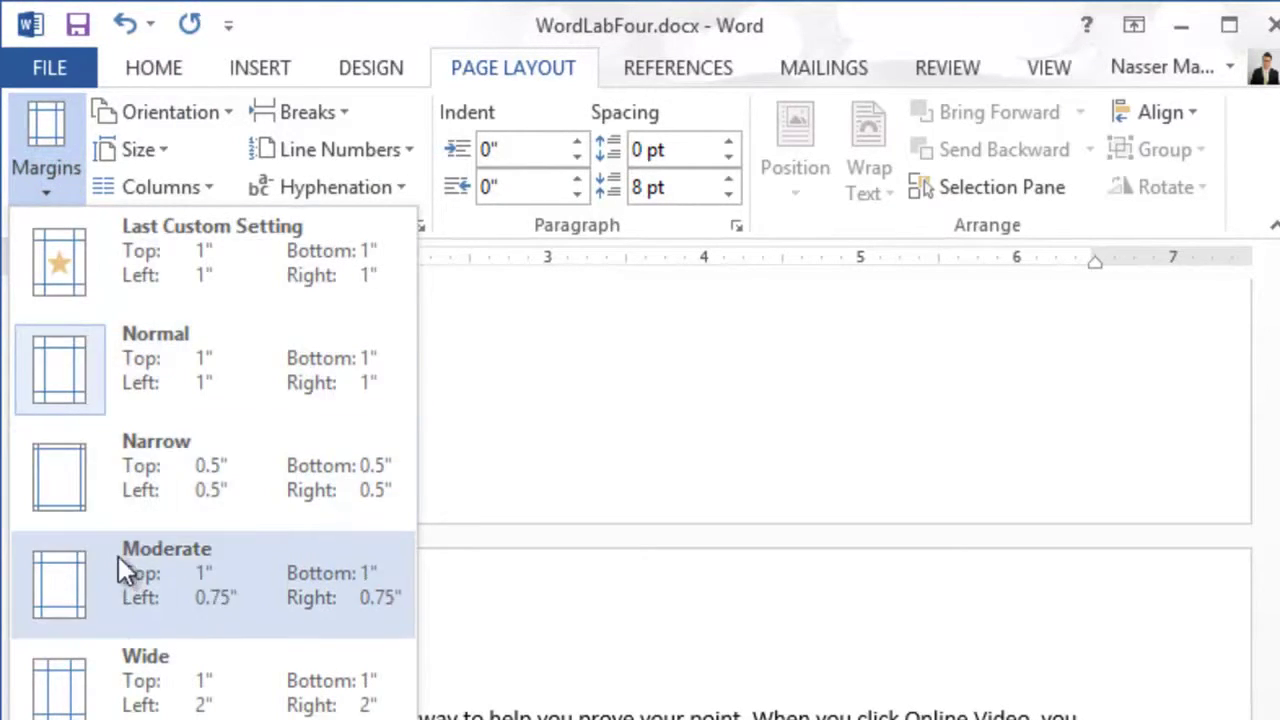
left_click(120, 562)
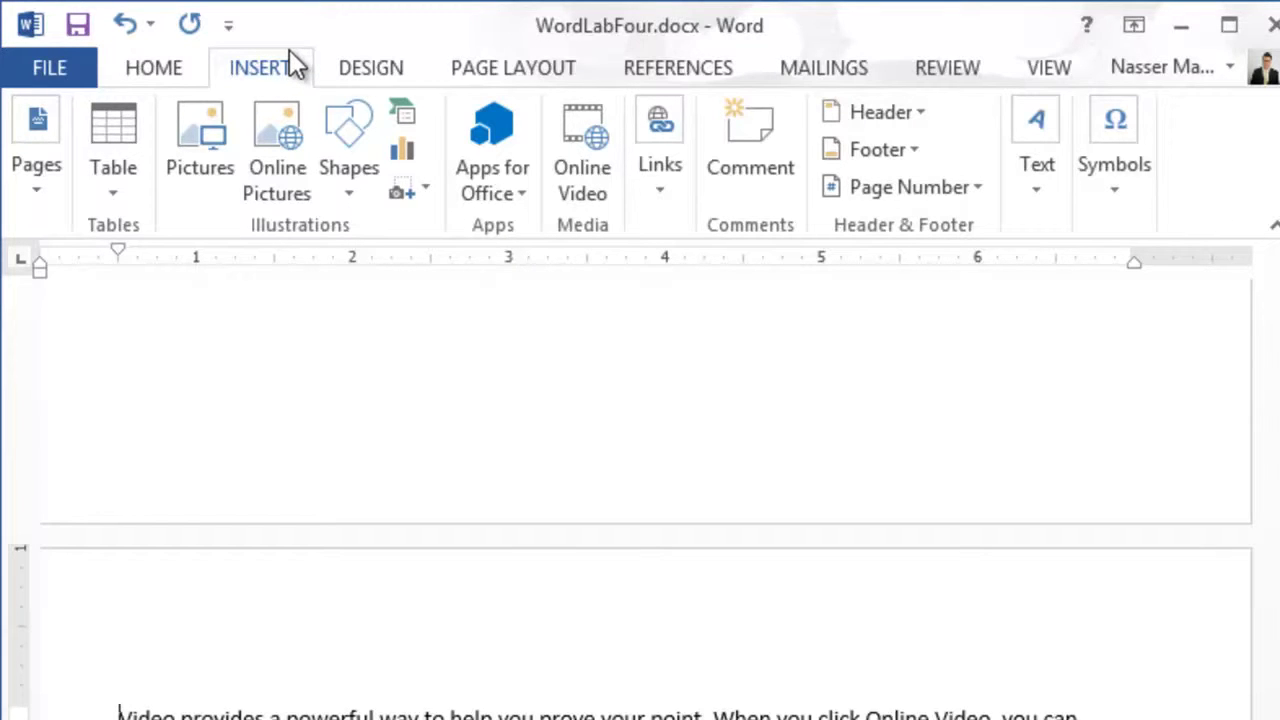
Insert a Brackets 2 page number at the bottom of the page and exit the footer
left_click(966, 186)
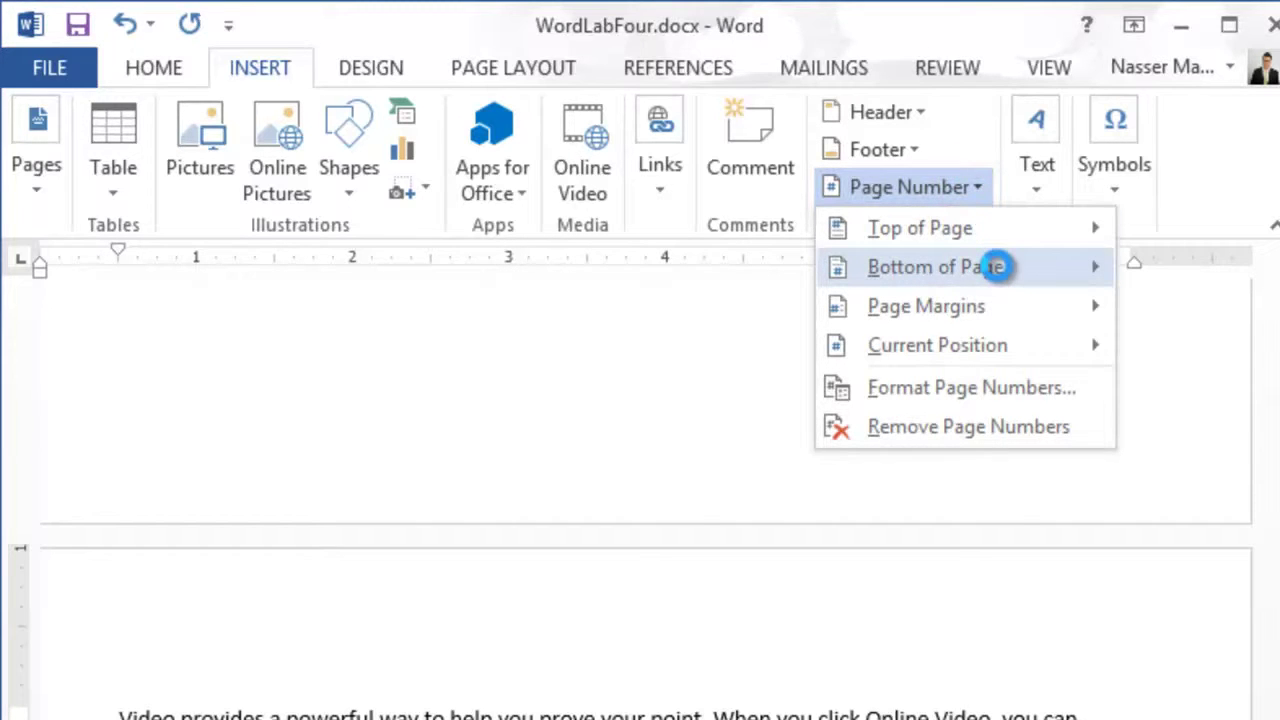
mouse_move(997, 265)
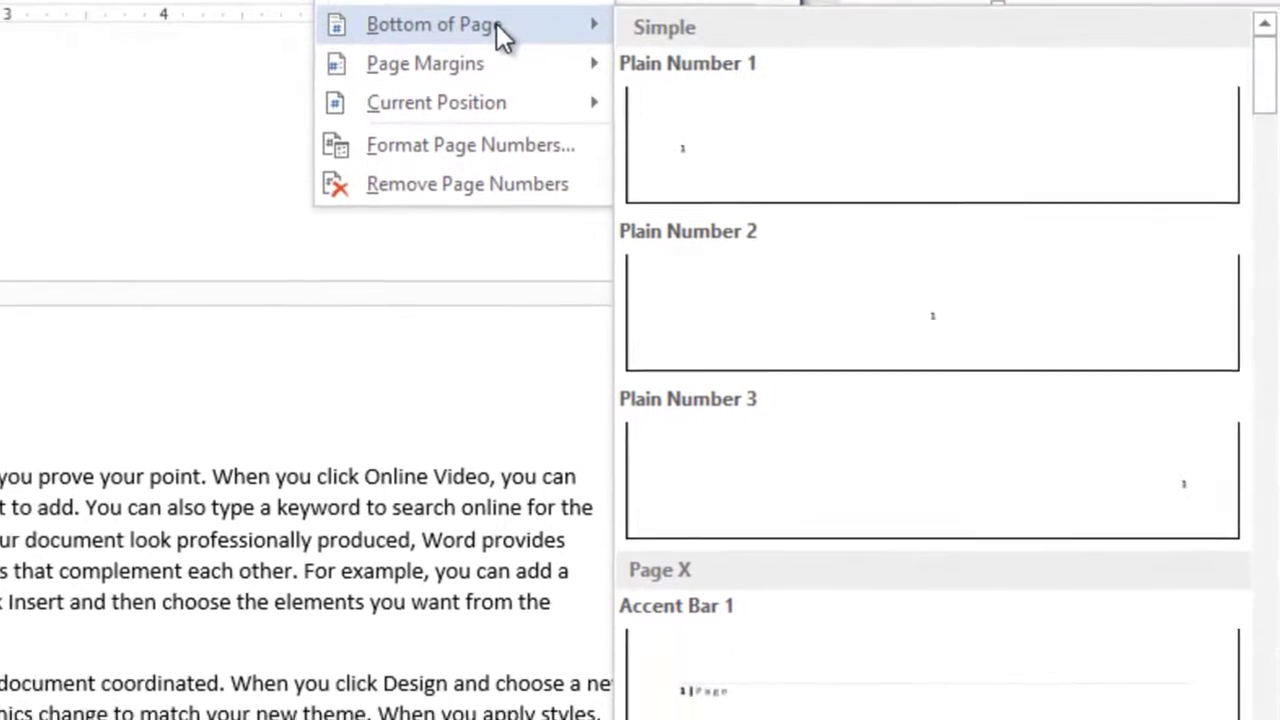
scroll(780, 135, "down", 3)
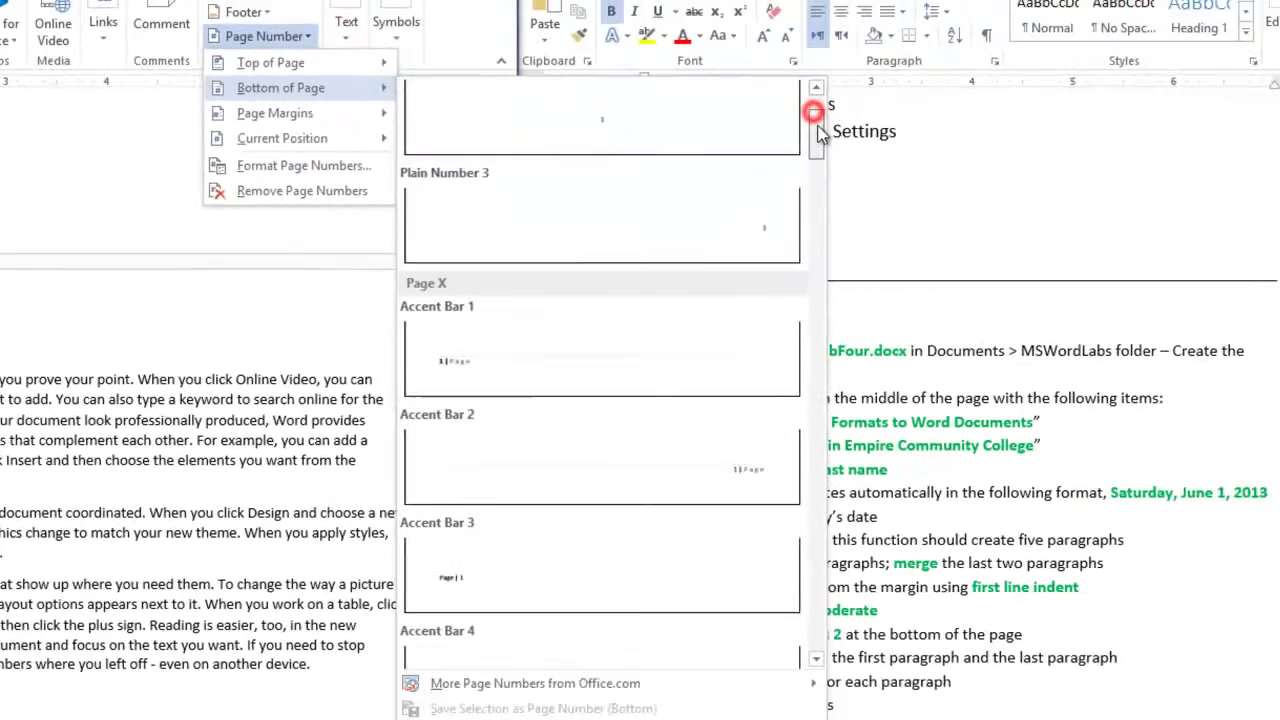
left_click_drag(780, 135, 806, 210)
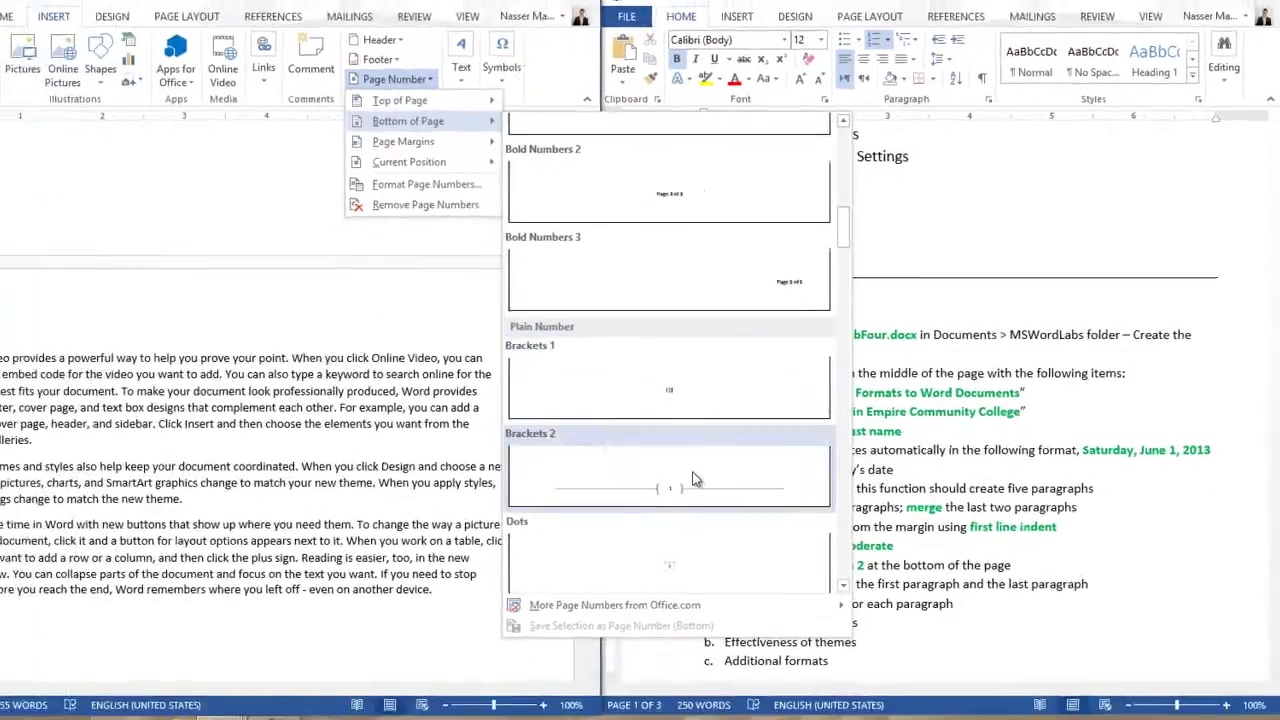
left_click(574, 510)
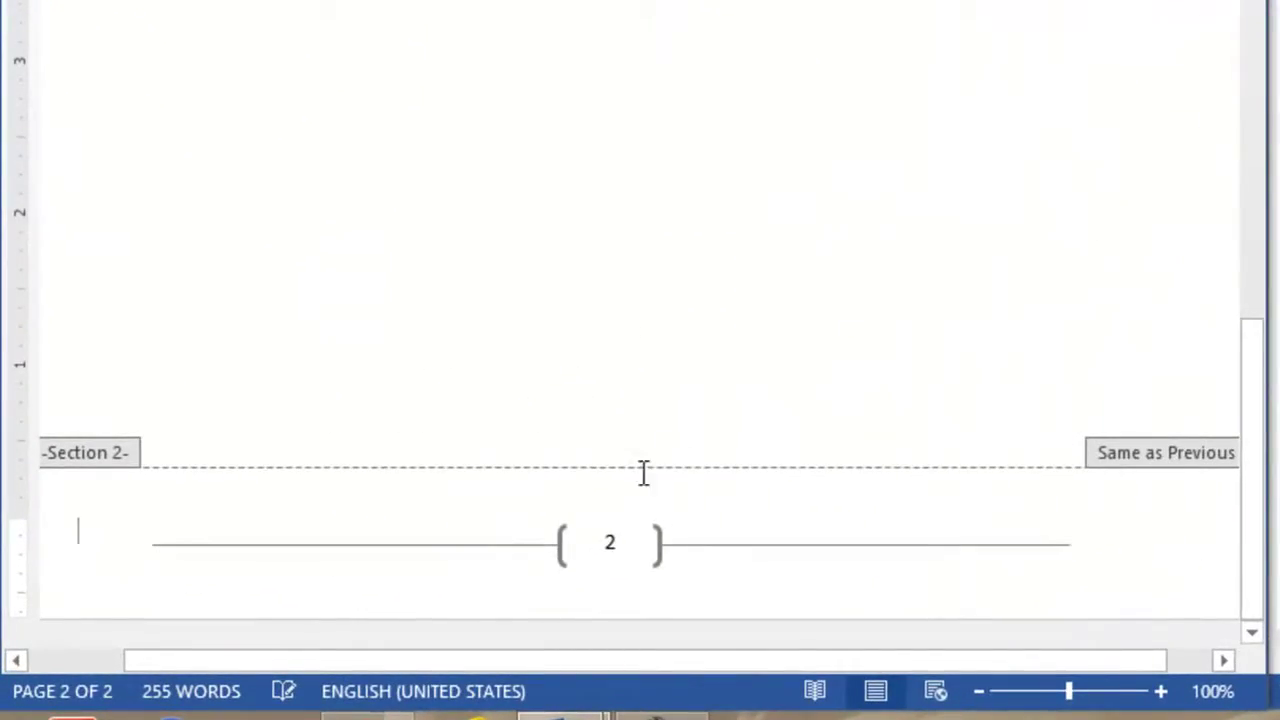
left_click(611, 67)
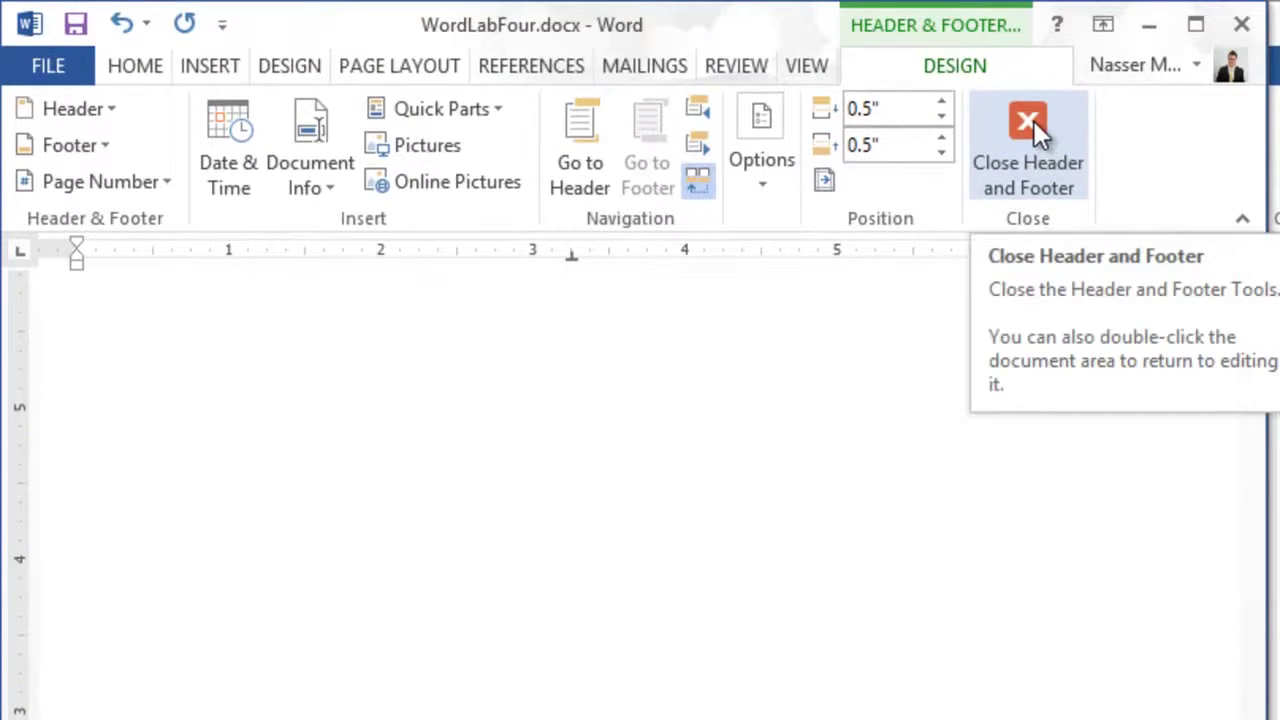
double_click(683, 446)
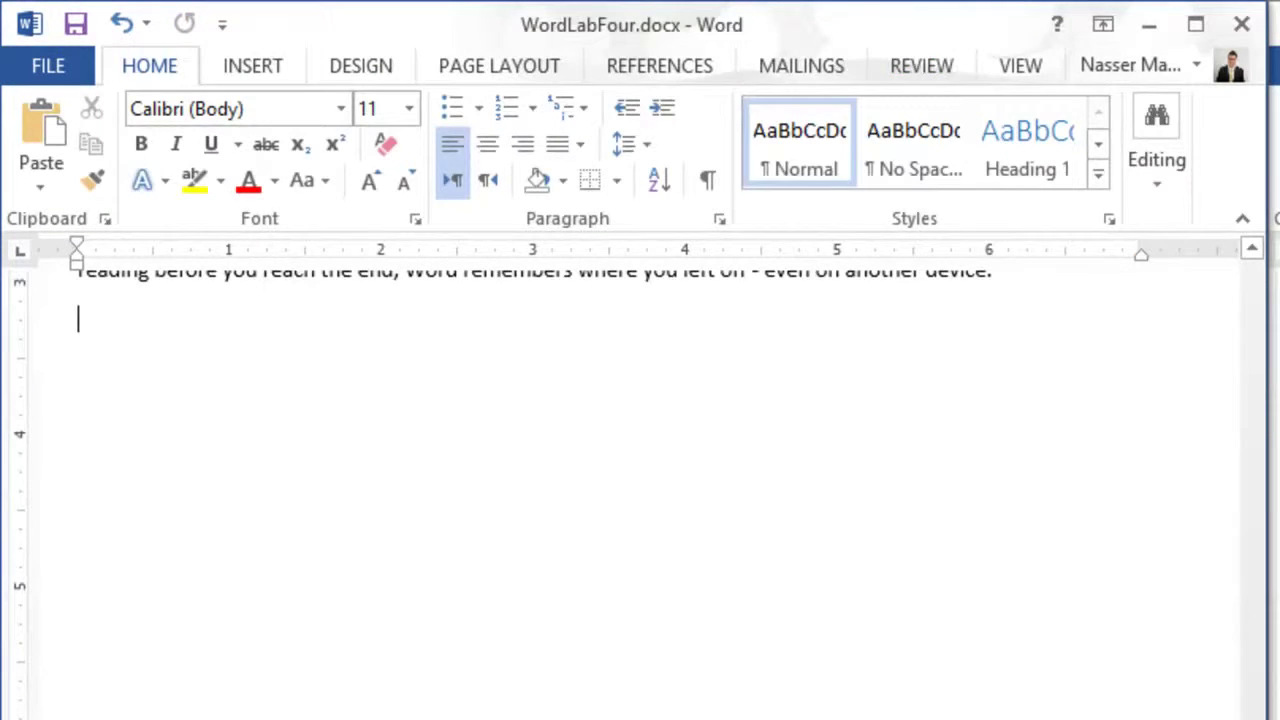
Give the first body paragraph a Dropped capital V
key("ctrl+Home")
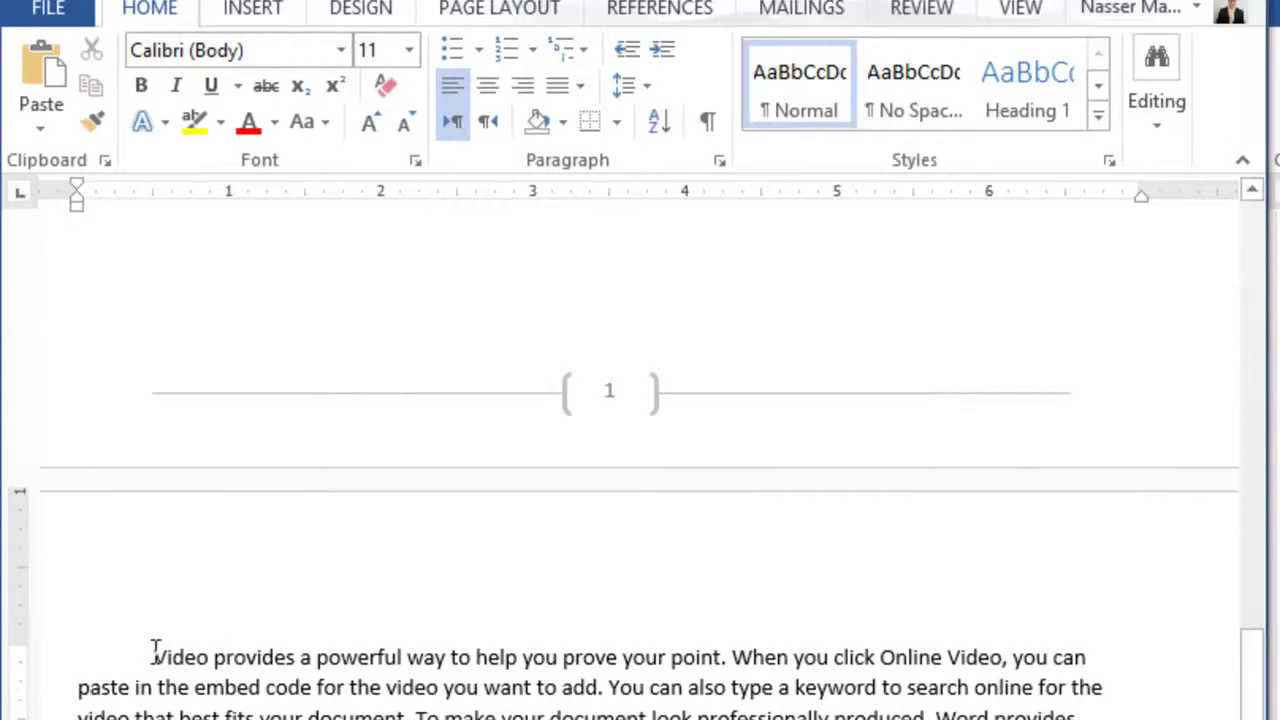
left_click_drag(153, 657, 405, 716)
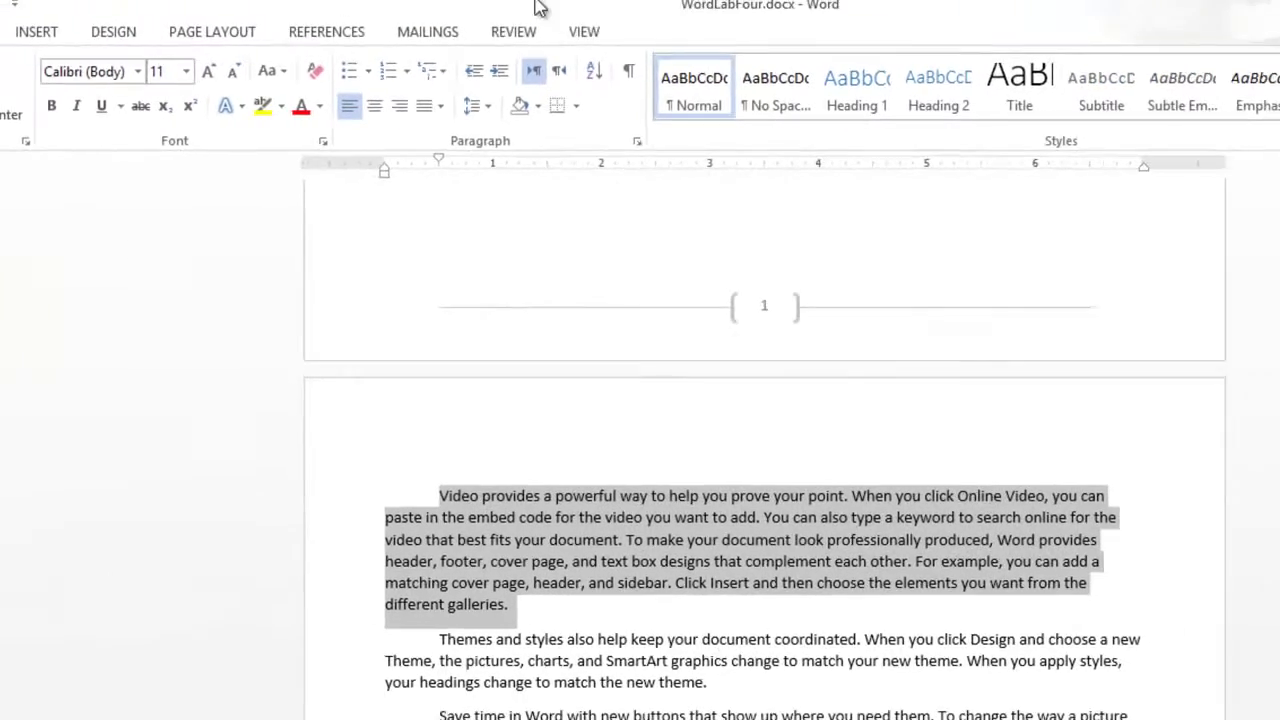
left_click(3, 40)
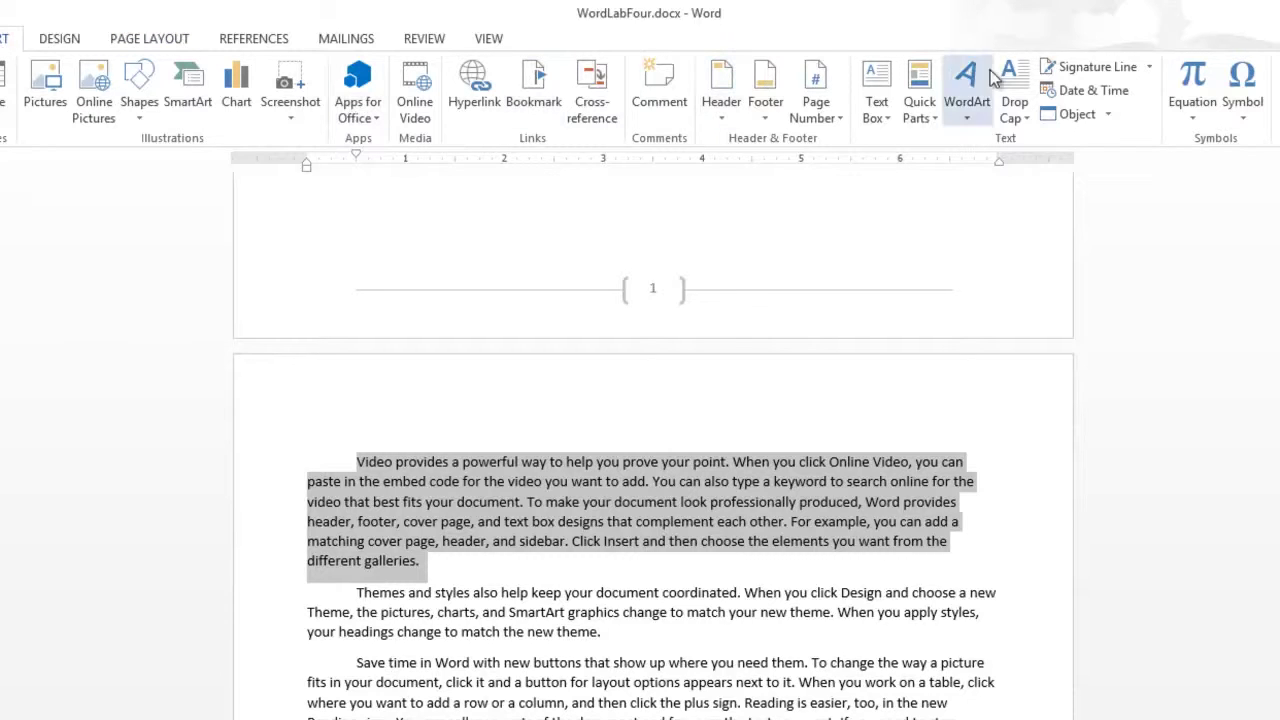
left_click(1027, 117)
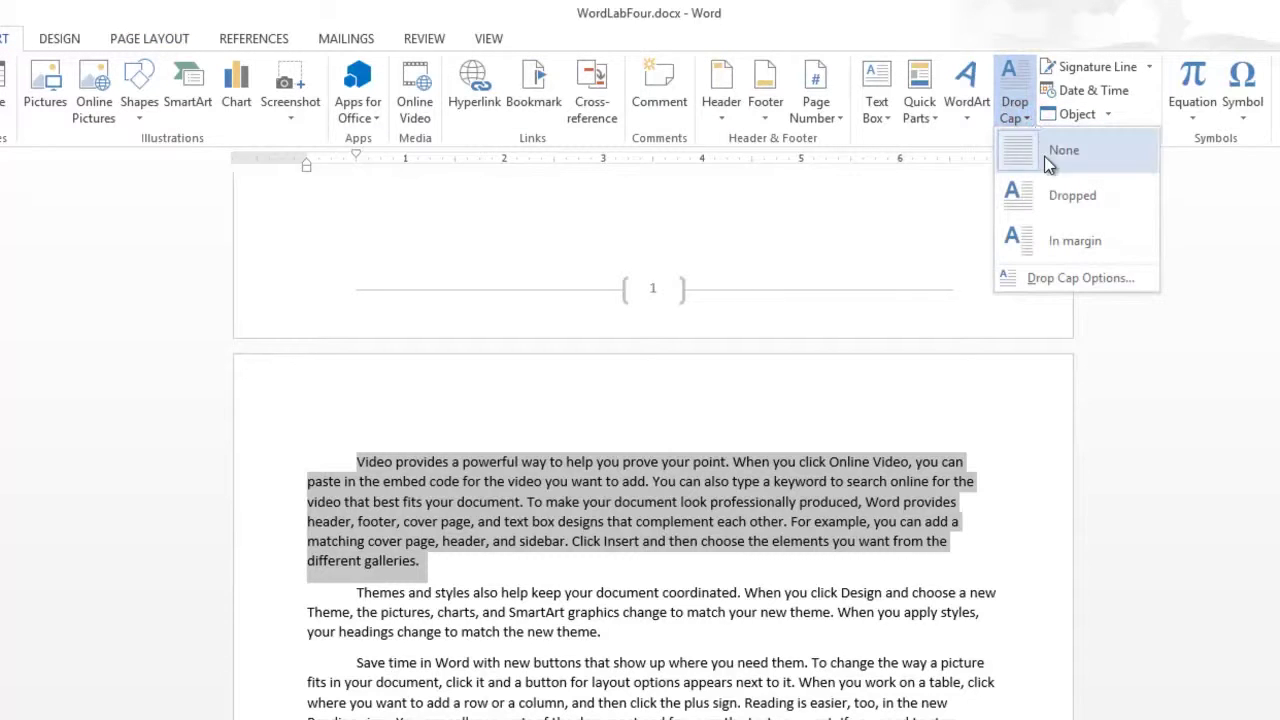
left_click(1060, 195)
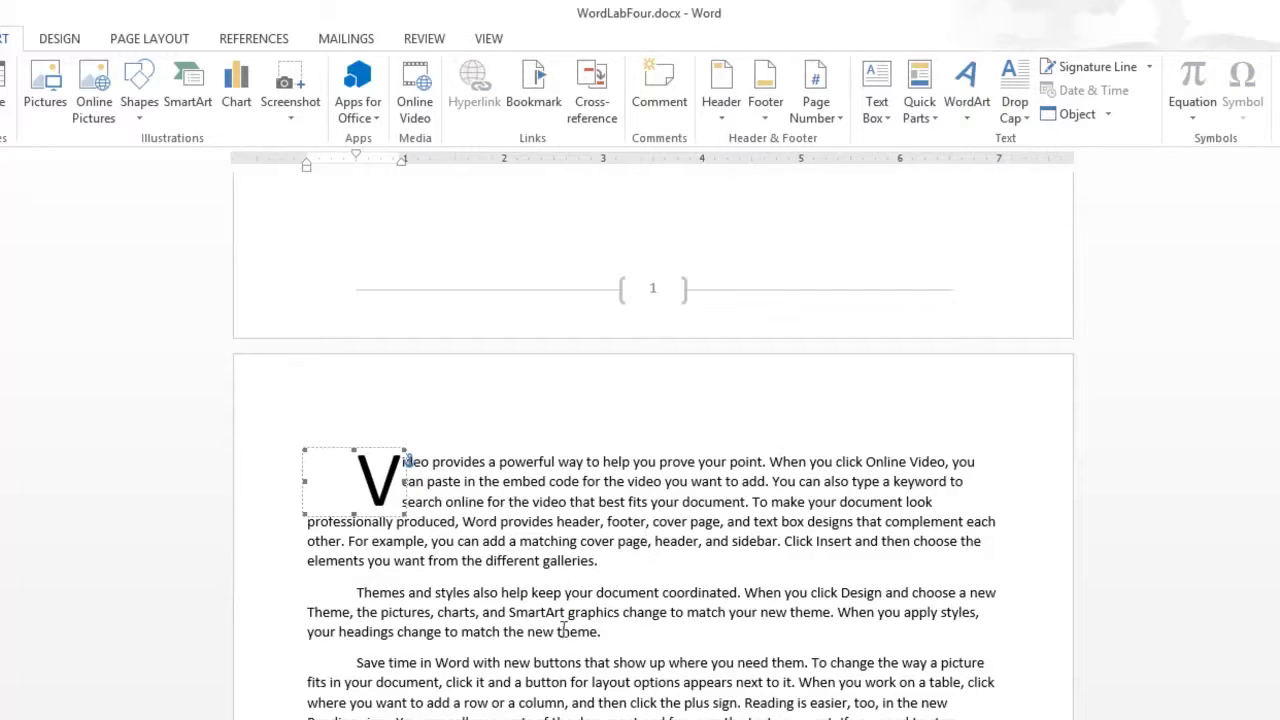
left_click(534, 662)
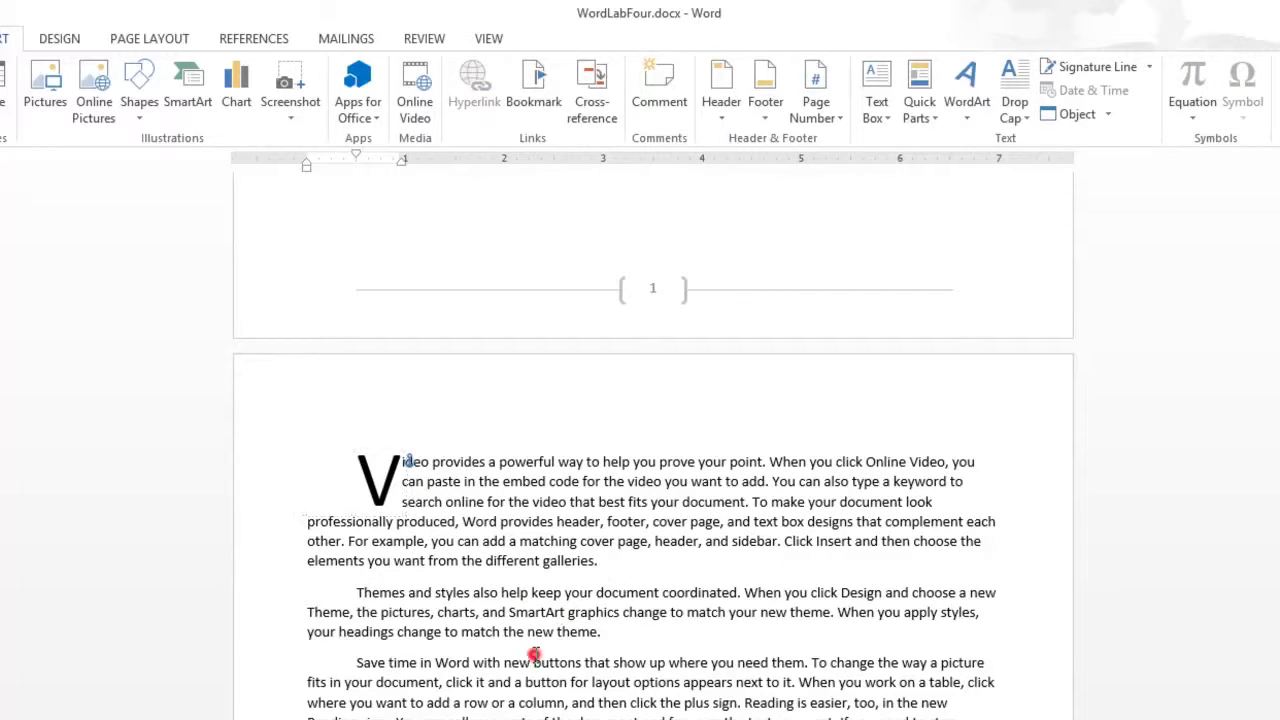
Give the last paragraph a Dropped capital S and restore the Word window to a smaller size
triple_click(357, 663)
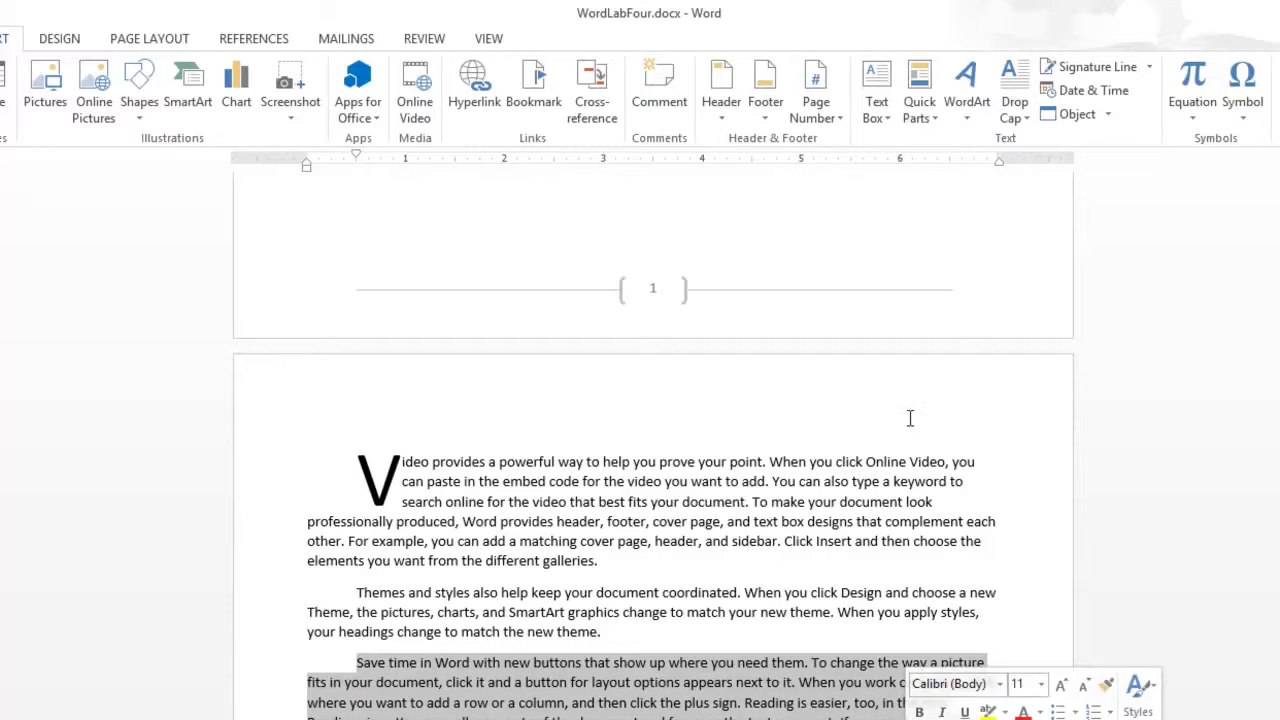
left_click(1018, 115)
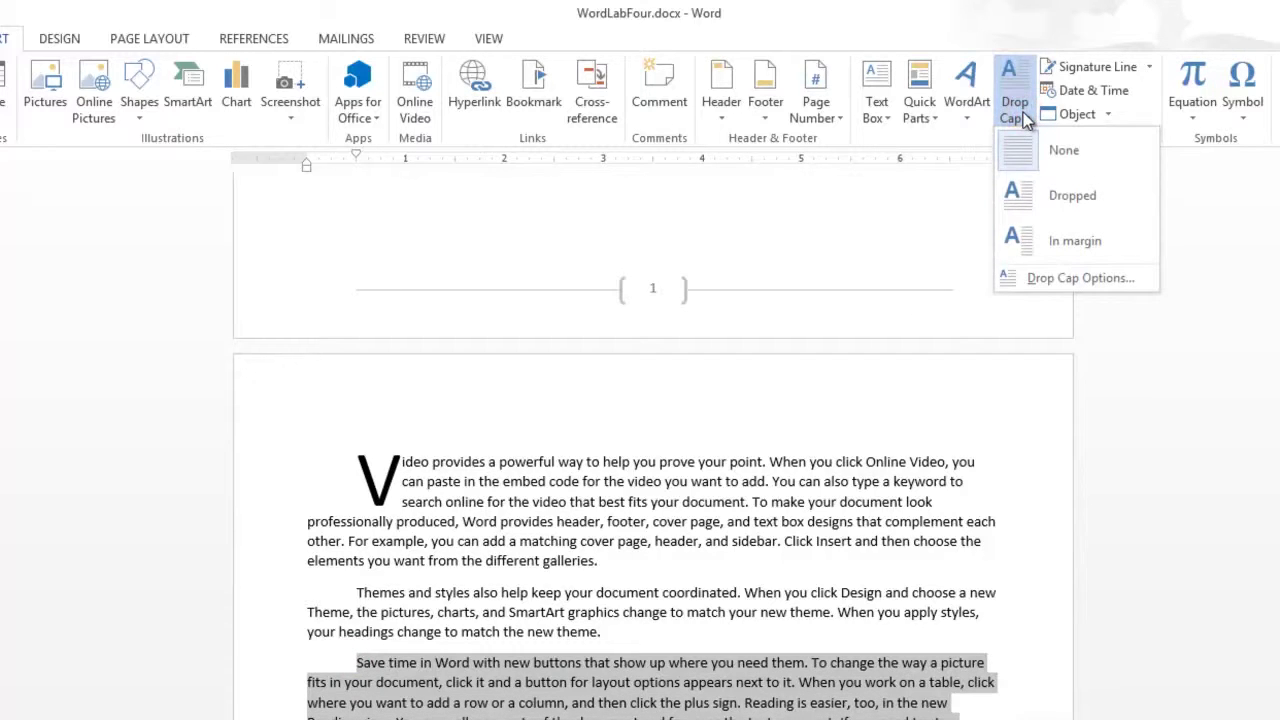
left_click(1042, 198)
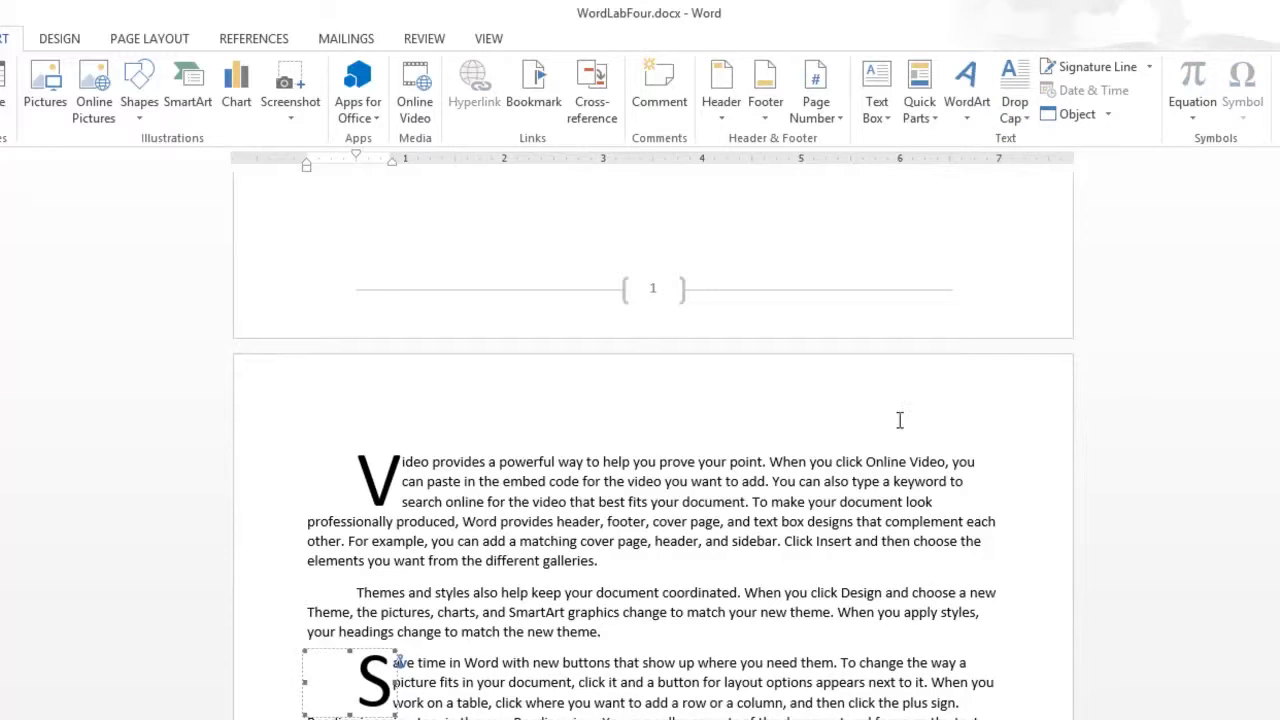
left_click(866, 462)
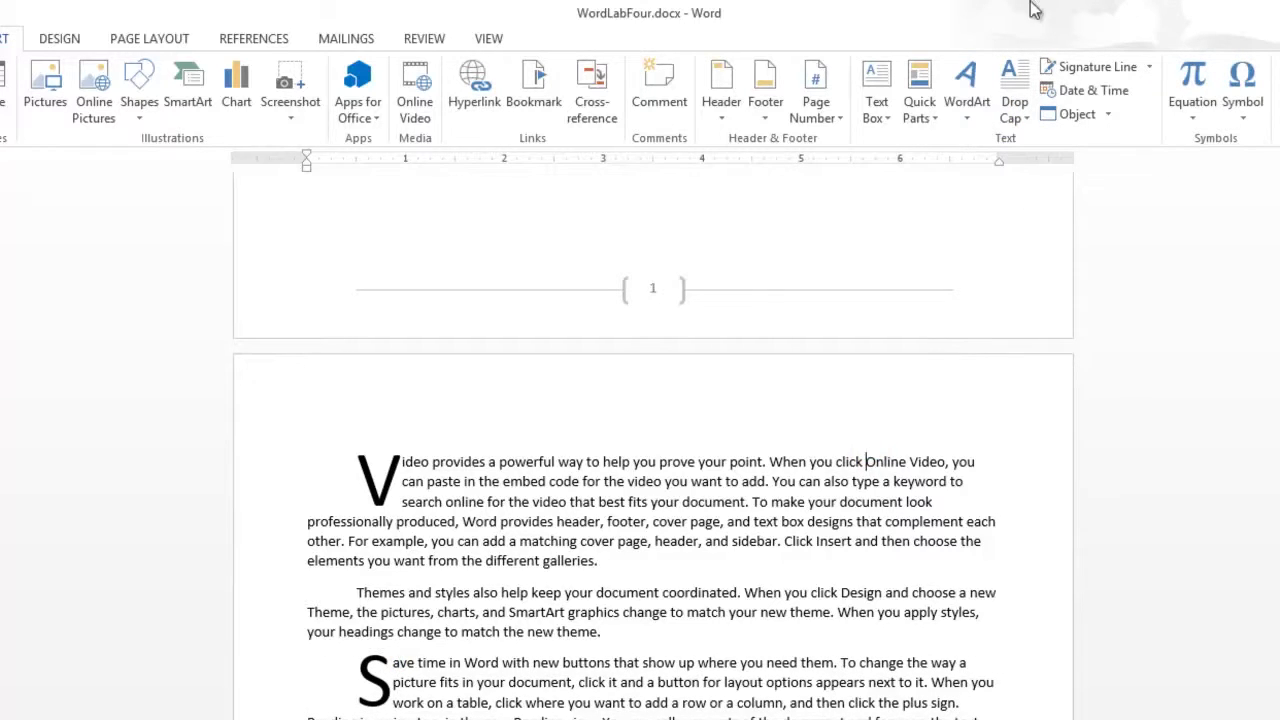
double_click(268, 8)
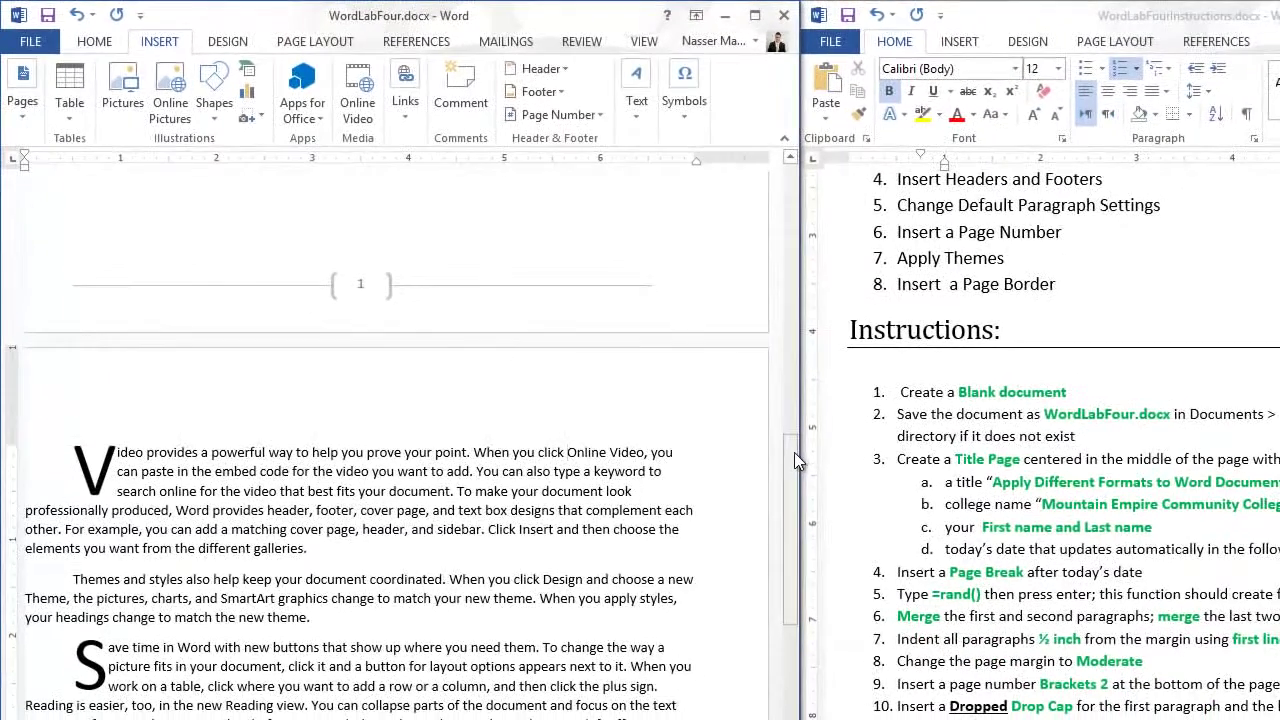
Check the Professional documents subtitle in the instructions, then return to the lab document's first paragraph
left_click_drag(793, 452, 792, 484)
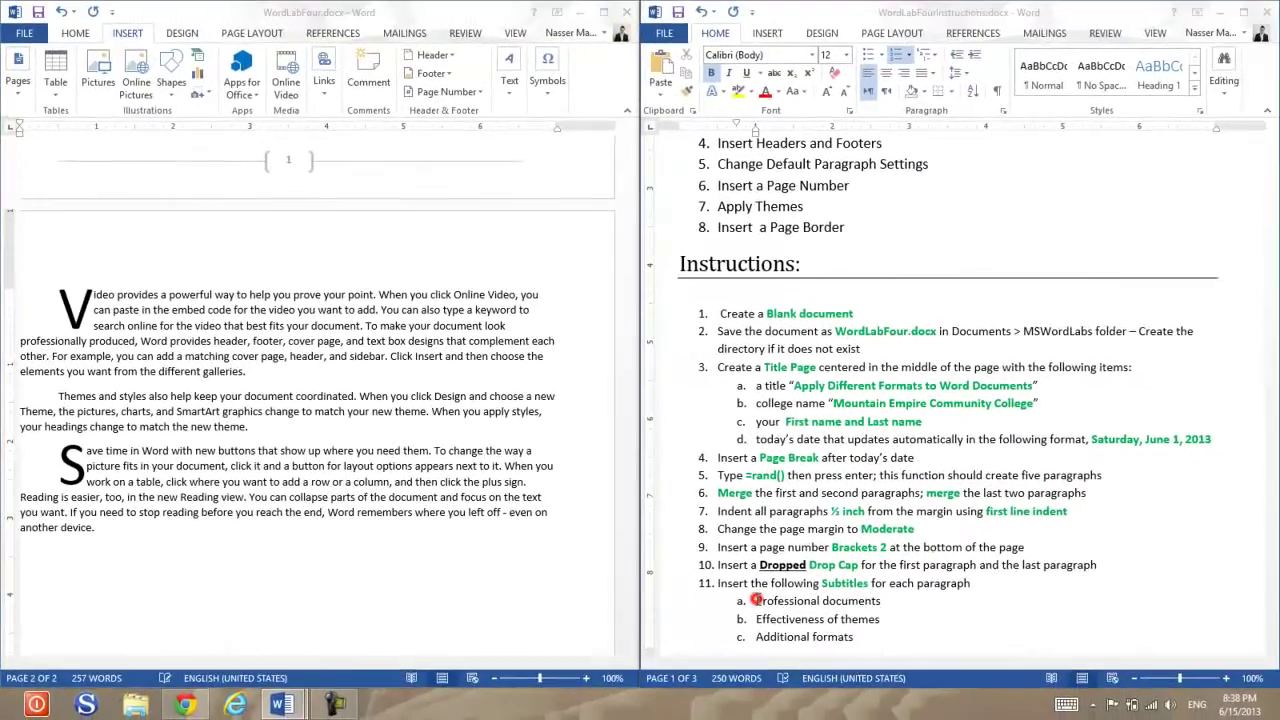
left_click_drag(757, 600, 880, 601)
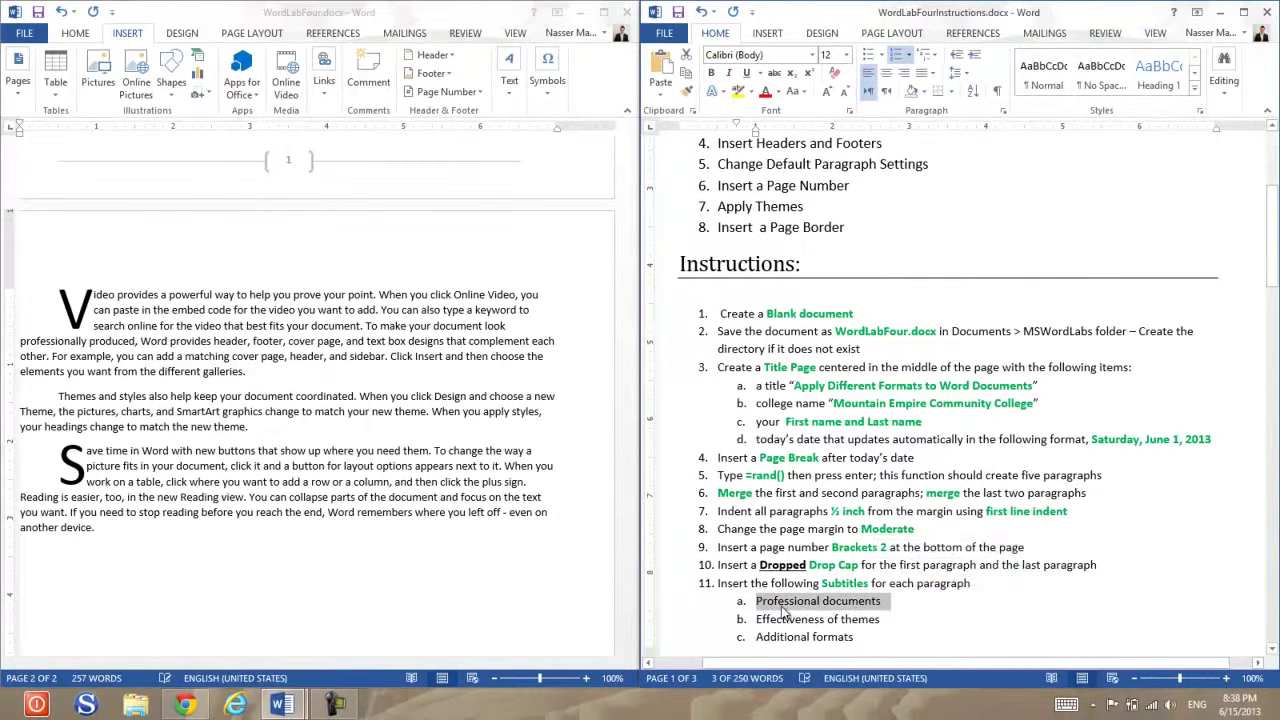
left_click(60, 296)
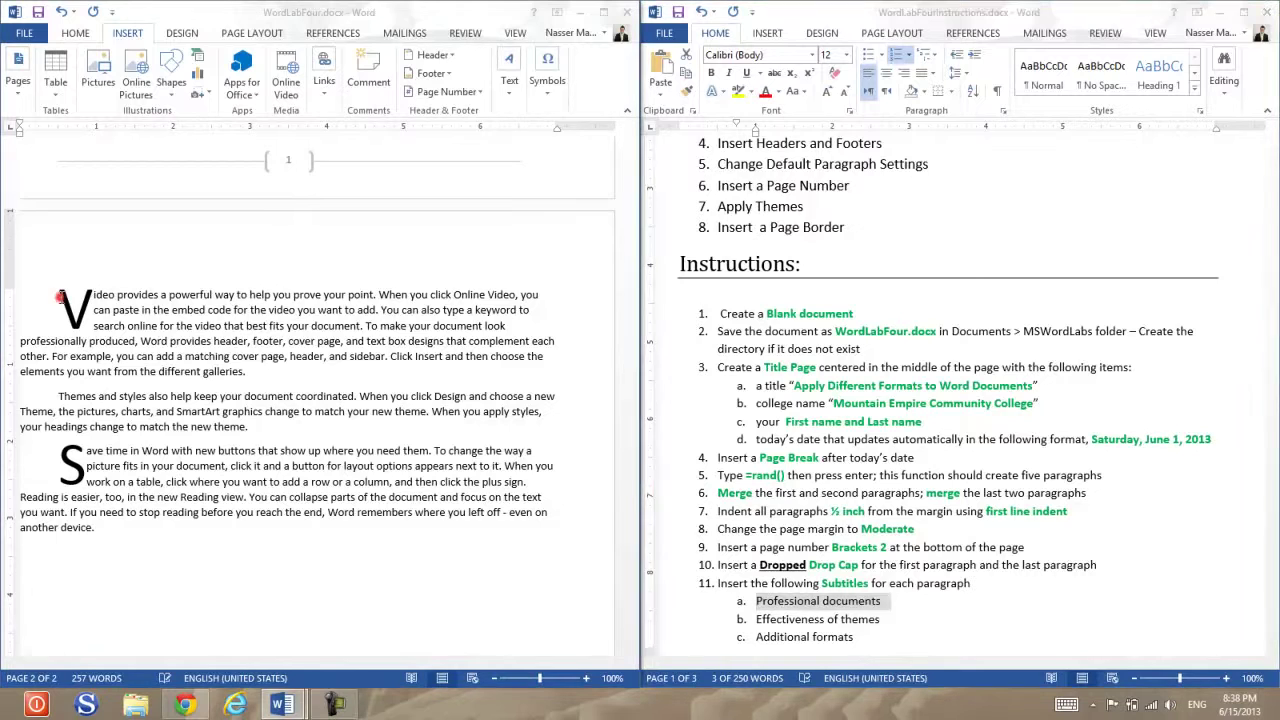
left_click(128, 325)
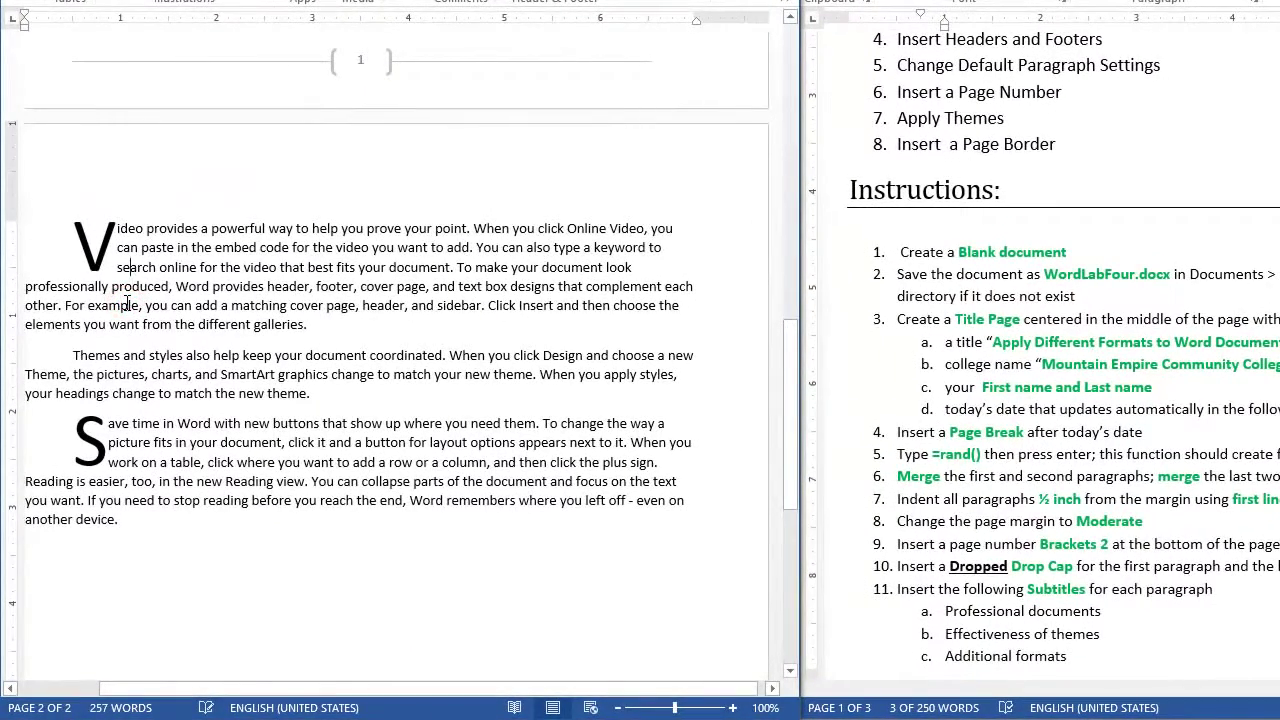
key("Up")
key("Up")
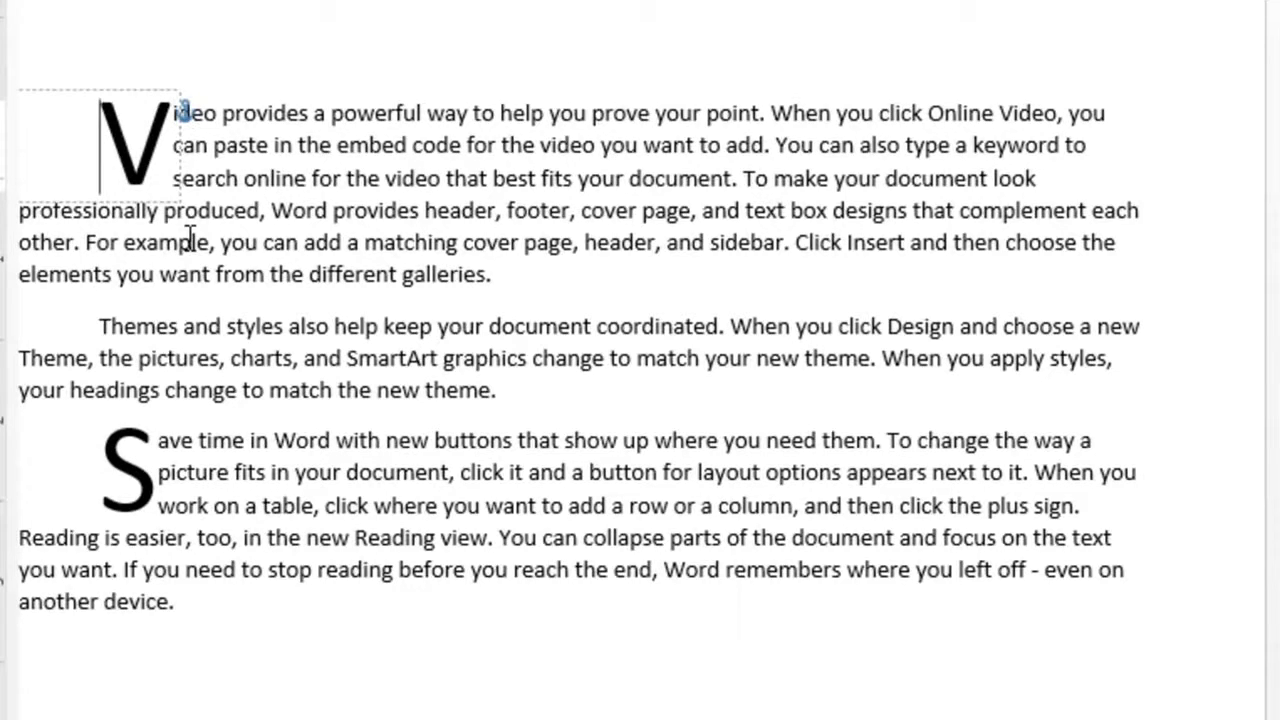
scroll(190, 240, "down", 10)
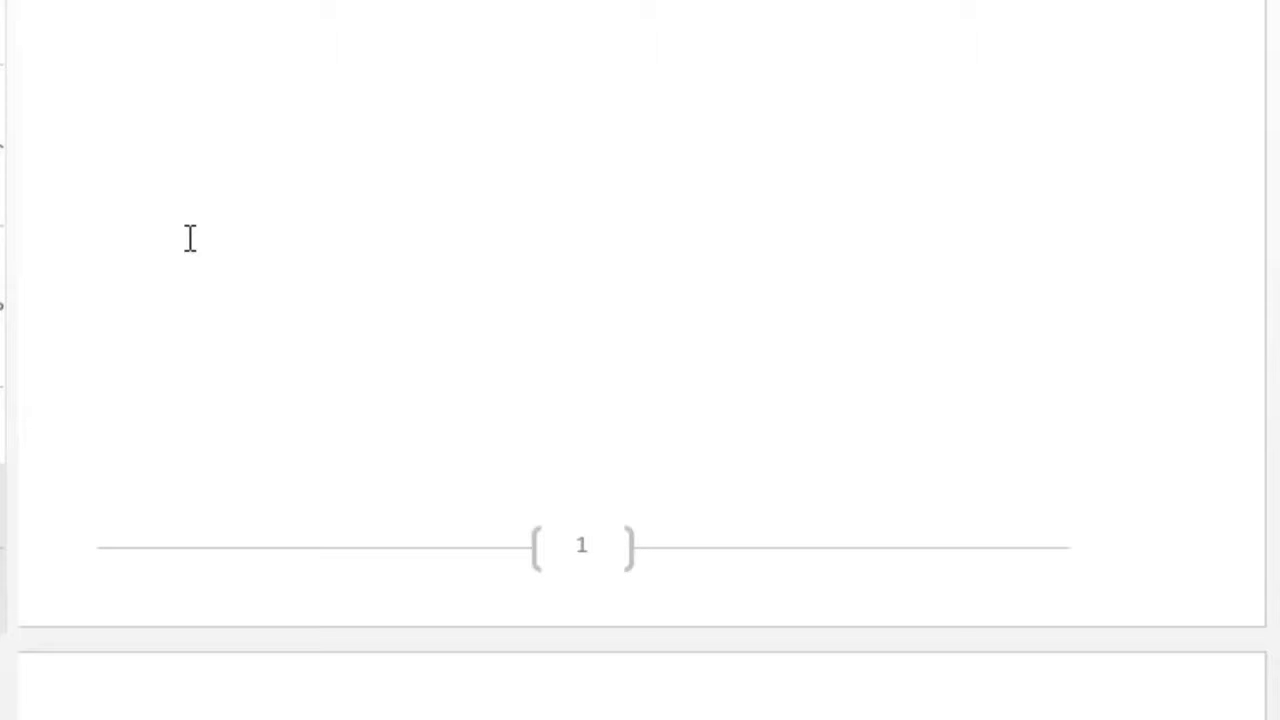
scroll(190, 238, "down", 1)
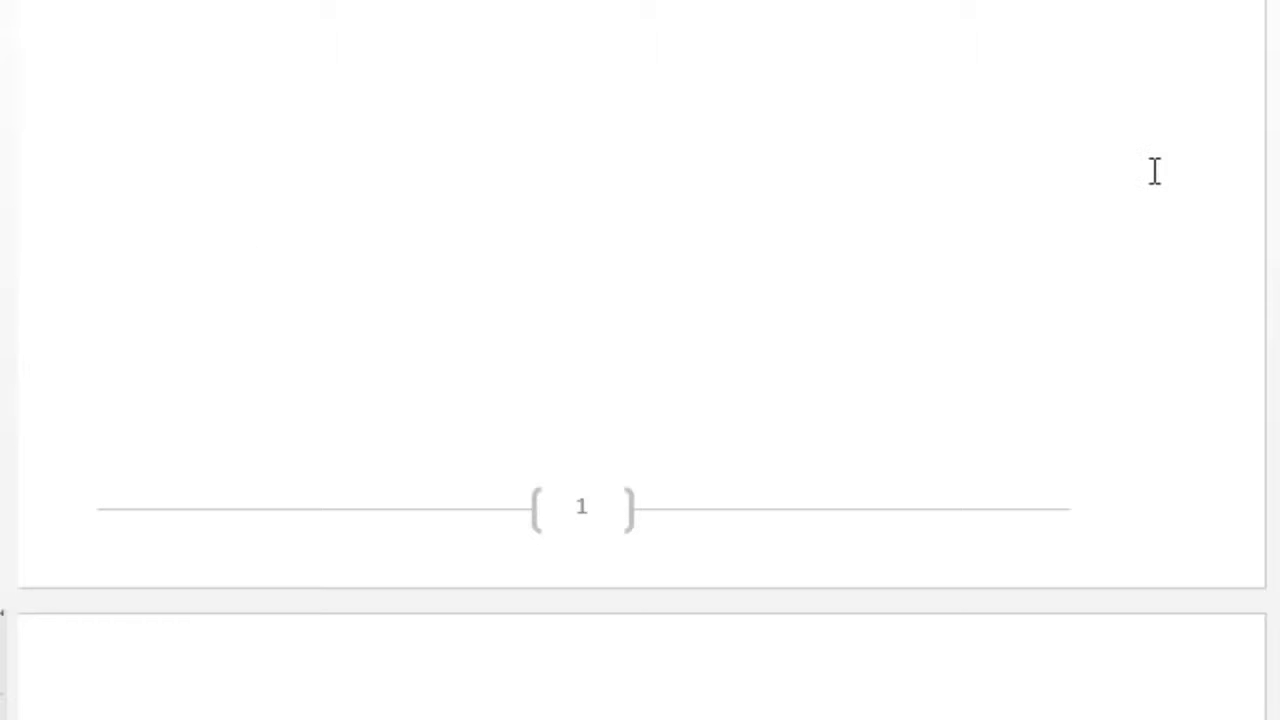
scroll(640, 400, "down", 5)
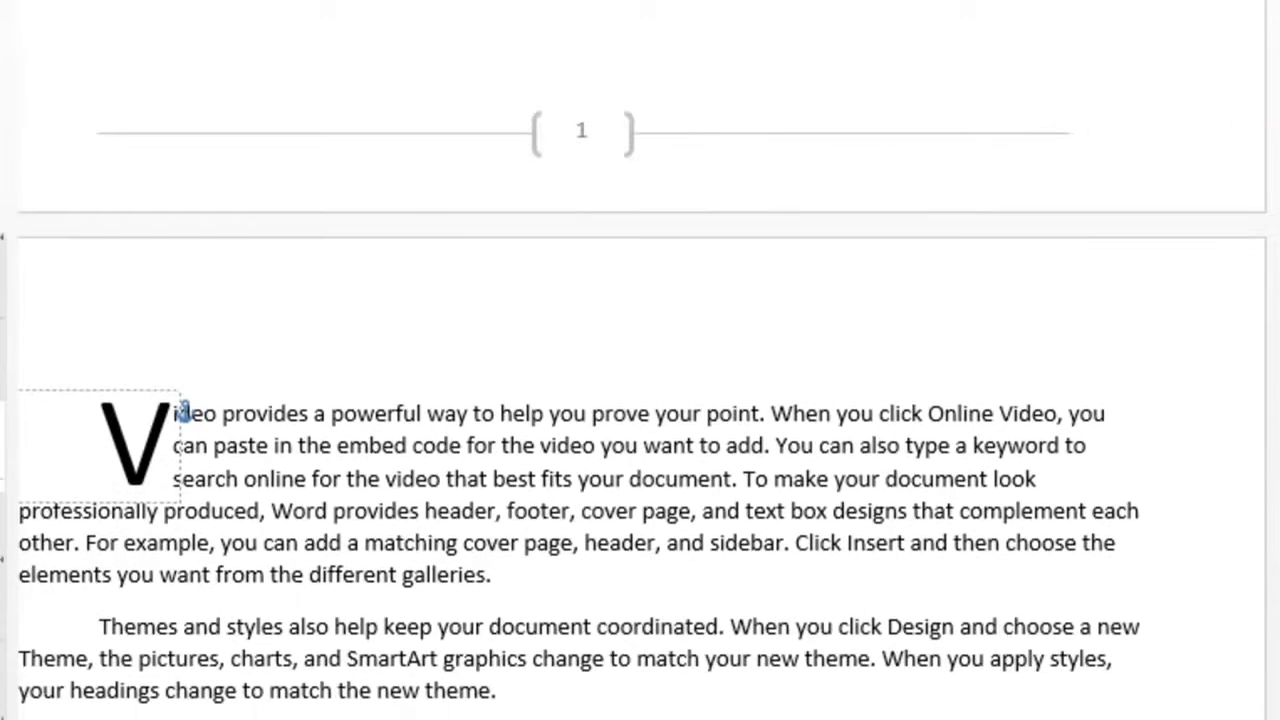
Insert an empty line without a first-line indent before the 'Themes and styles' paragraph
left_click(76, 437)
left_click(210, 518)
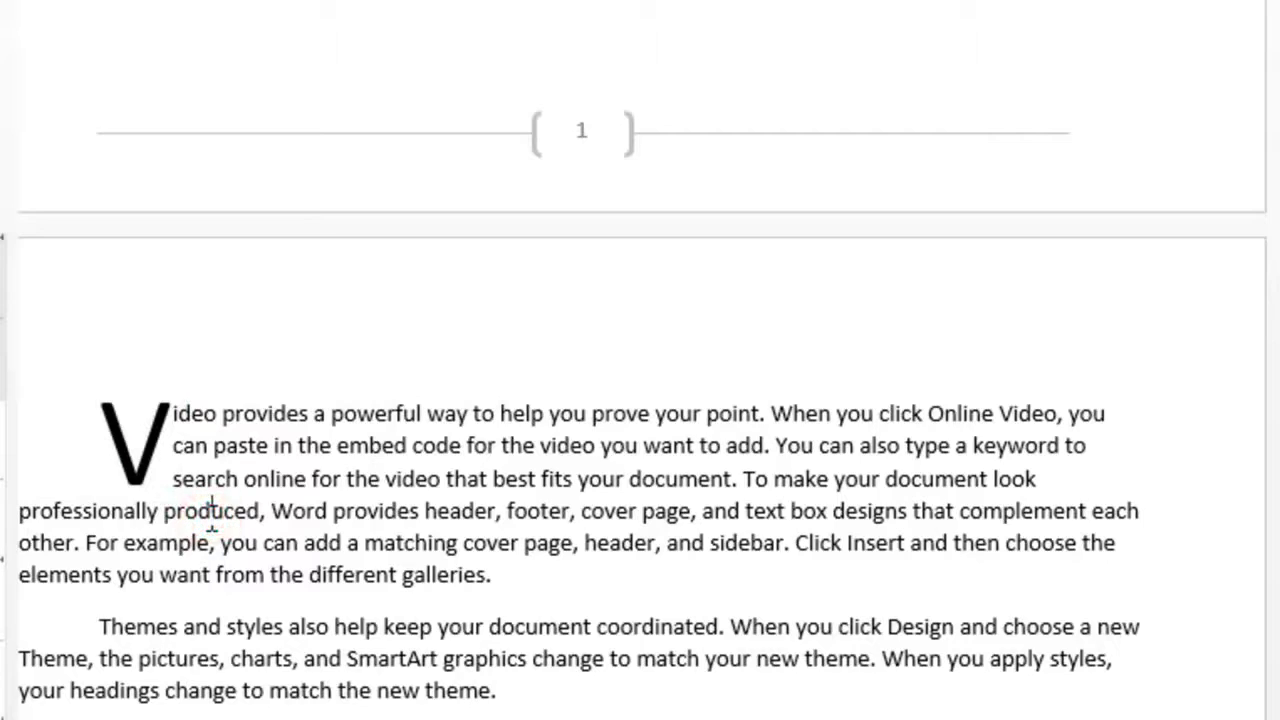
left_click(121, 462)
left_click(203, 551)
left_click(88, 626)
key("Return")
key("Up")
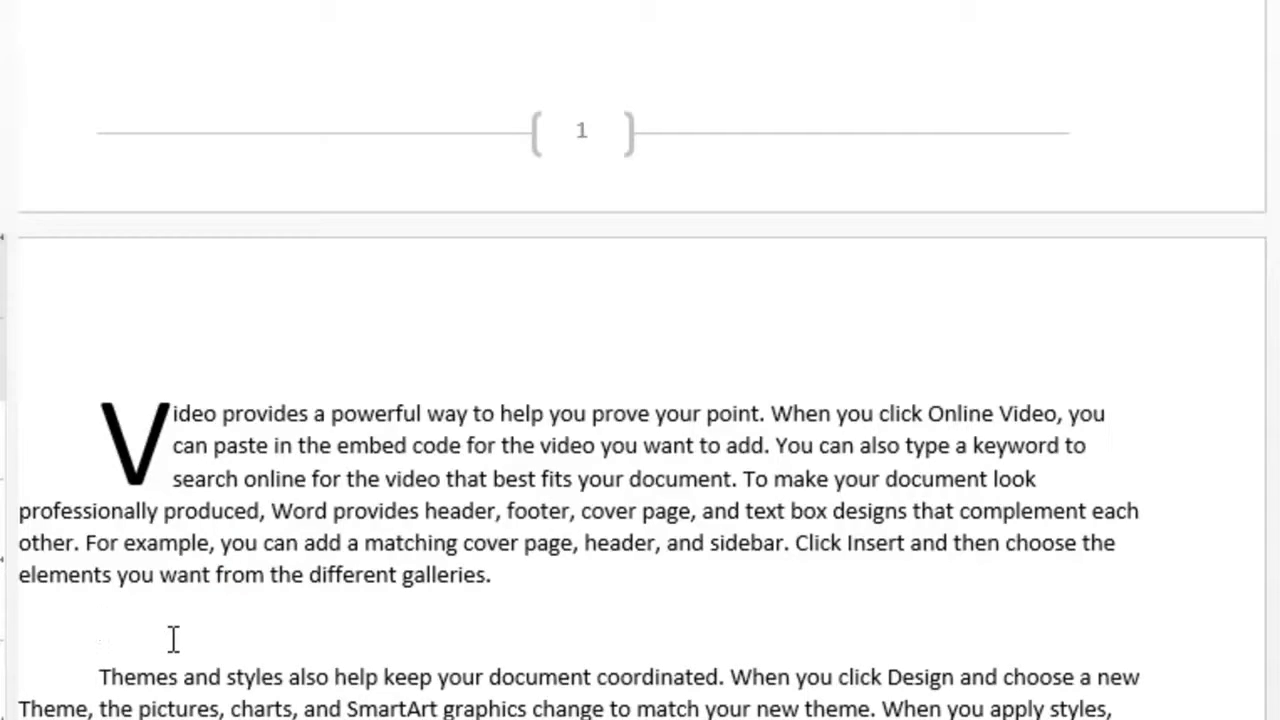
key("BackSpace")
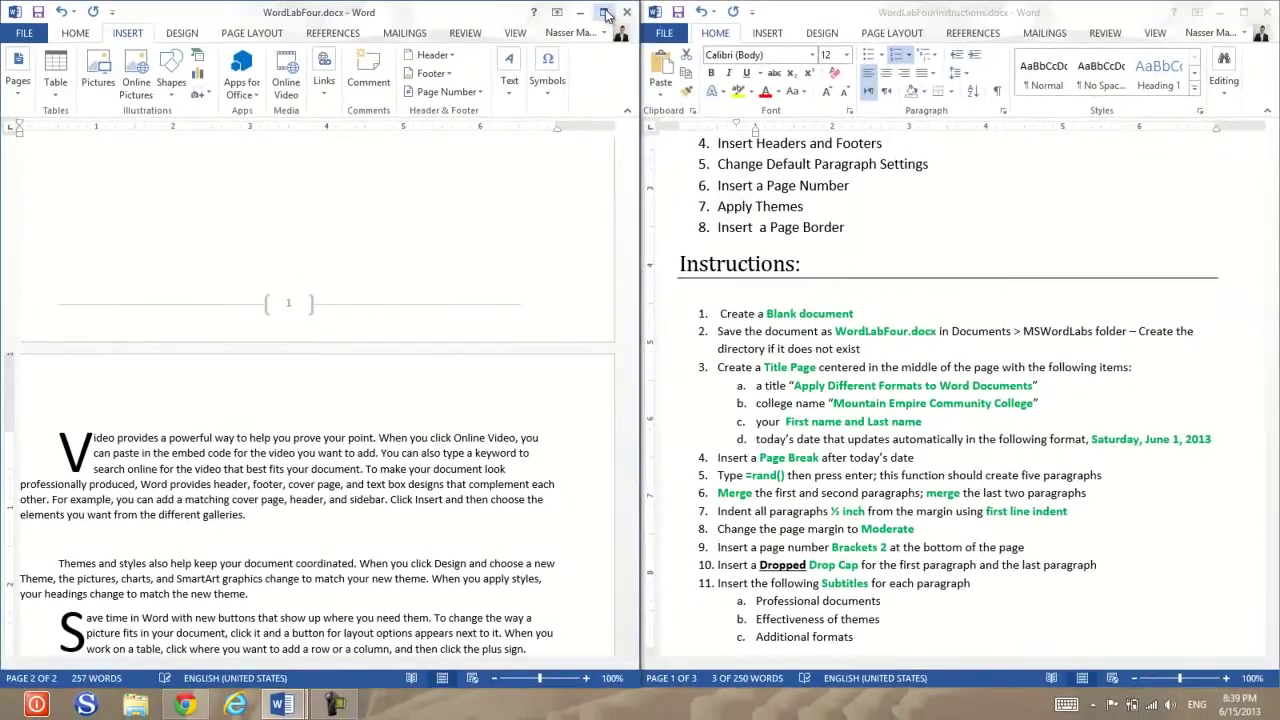
Bring 'Effectiveness of themes' from the instructions onto the empty line and remove the extra blank line
left_click(605, 12)
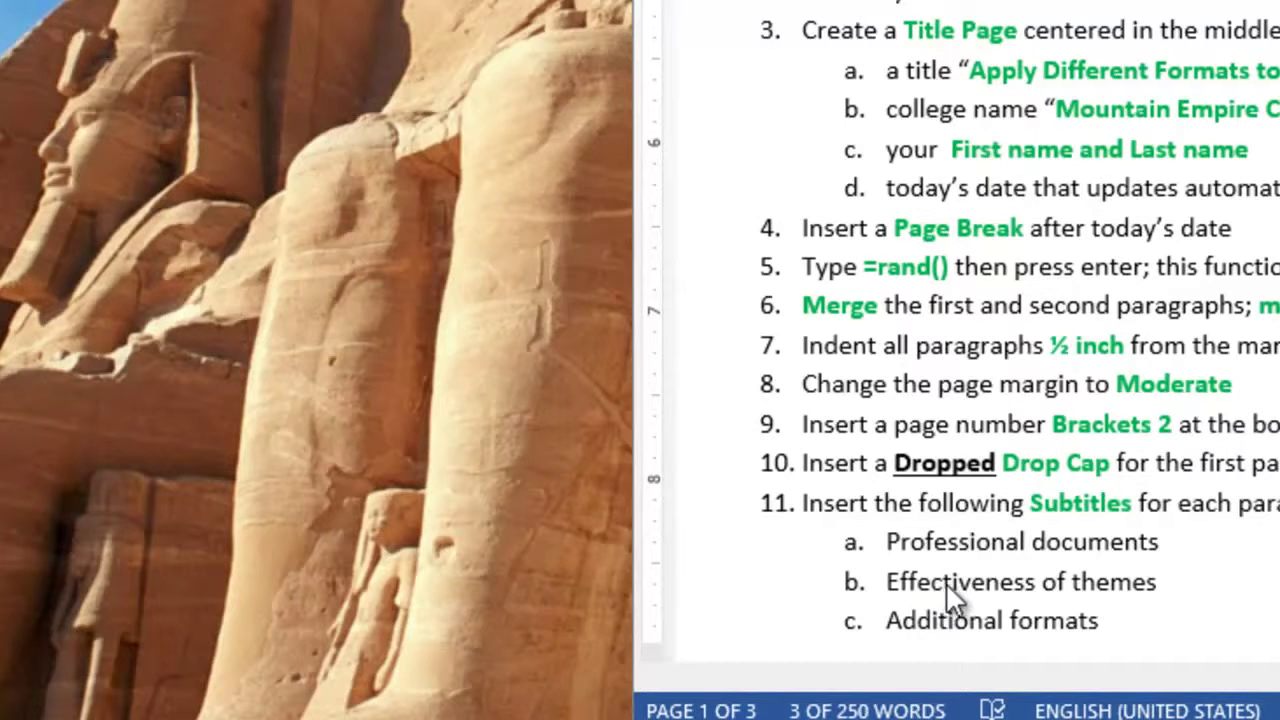
triple_click(946, 576)
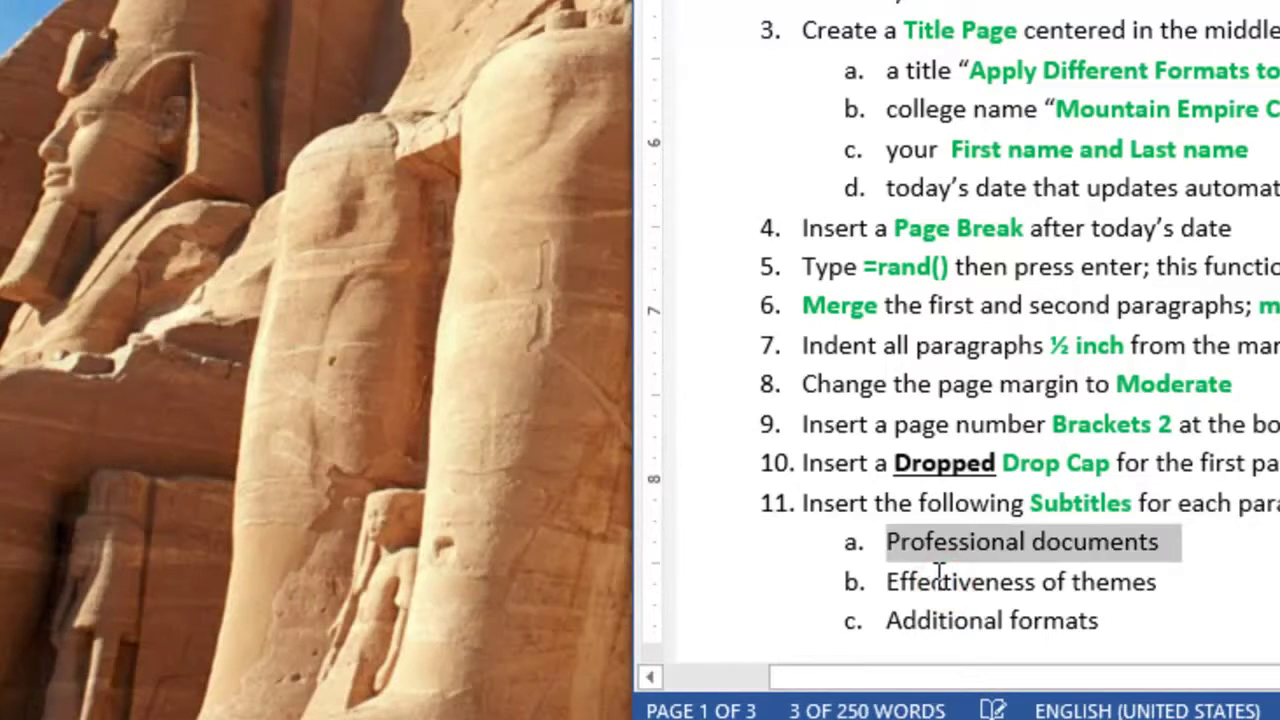
left_click(932, 580)
left_click_drag(887, 580, 1148, 578)
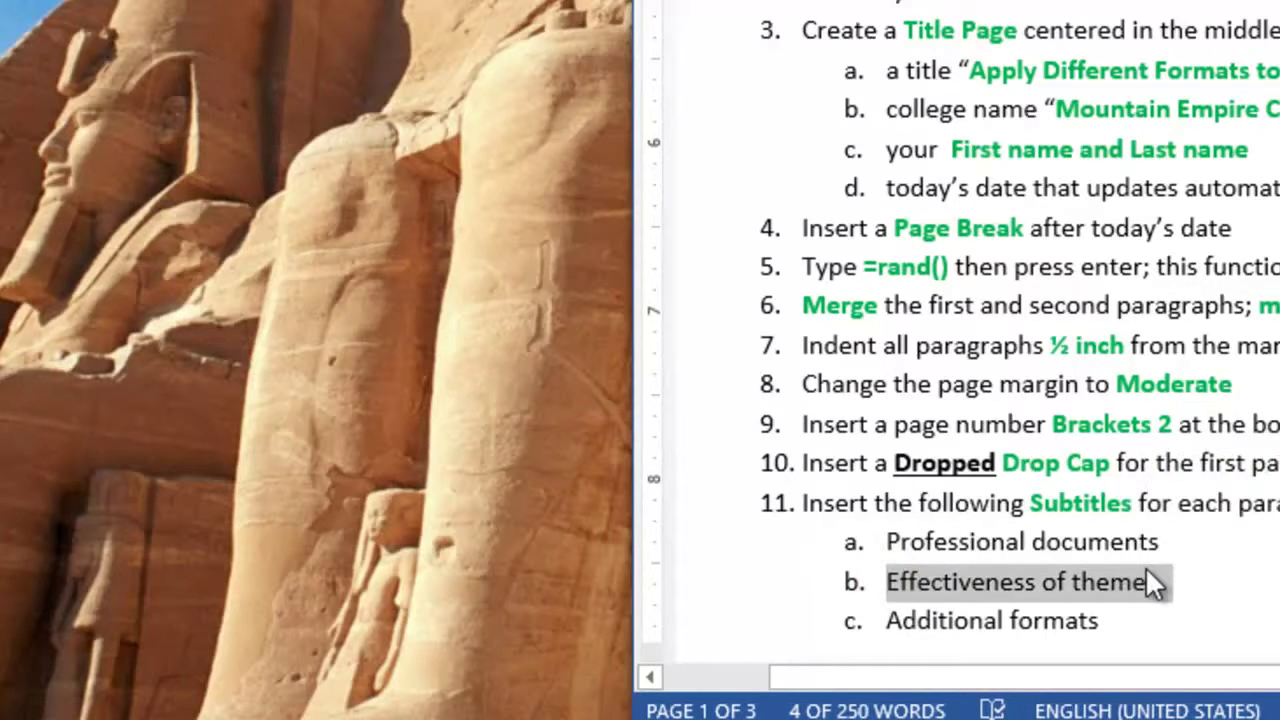
left_click(448, 400)
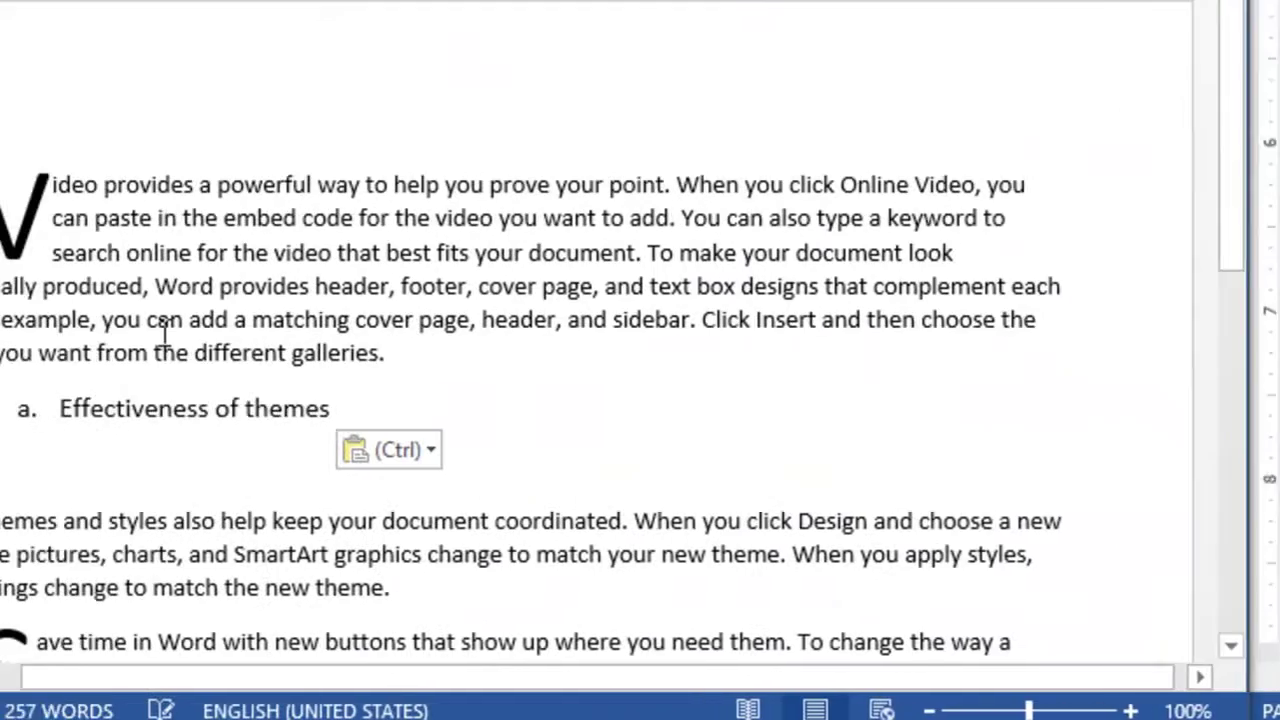
left_click_drag(143, 395, 512, 420)
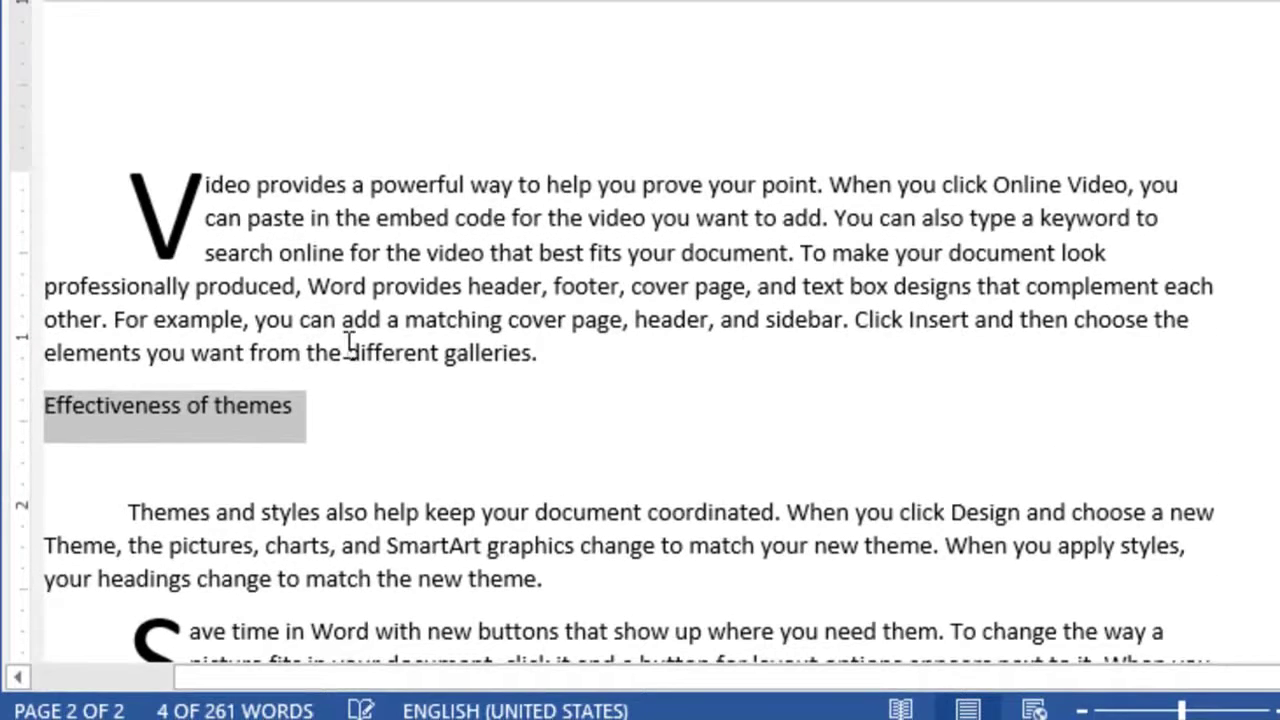
left_click(325, 370)
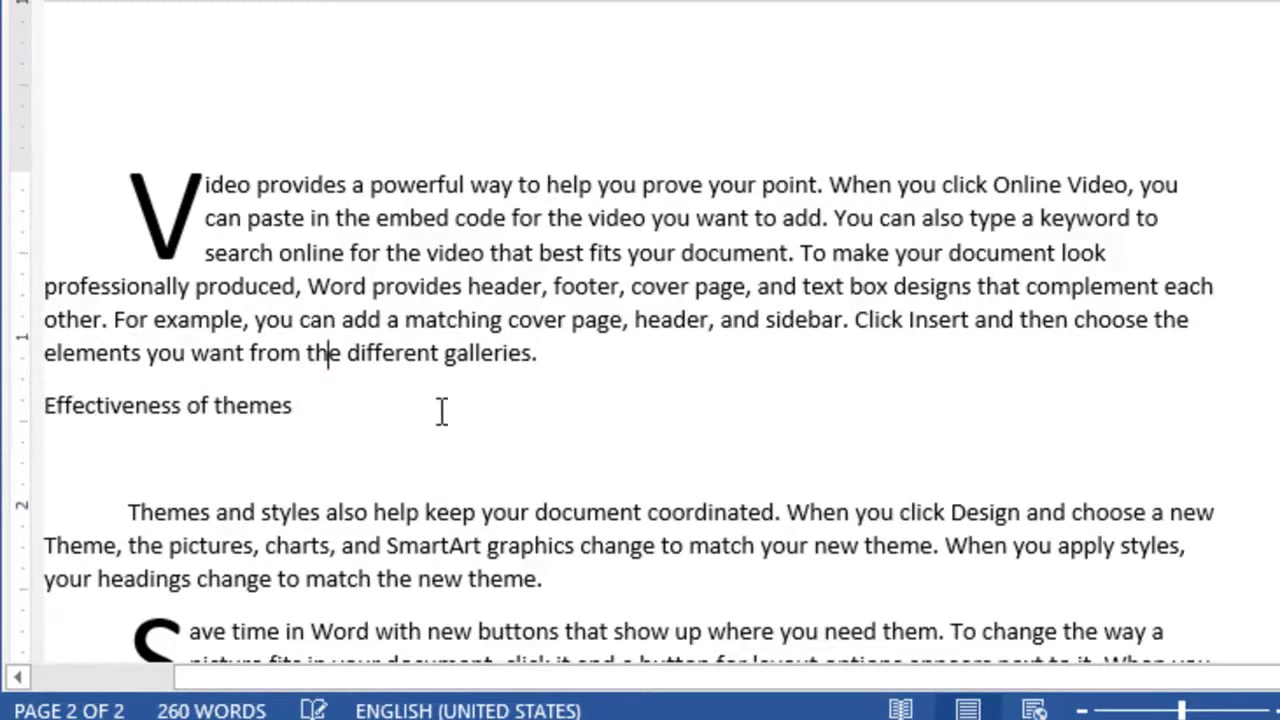
left_click(245, 452)
key("Delete")
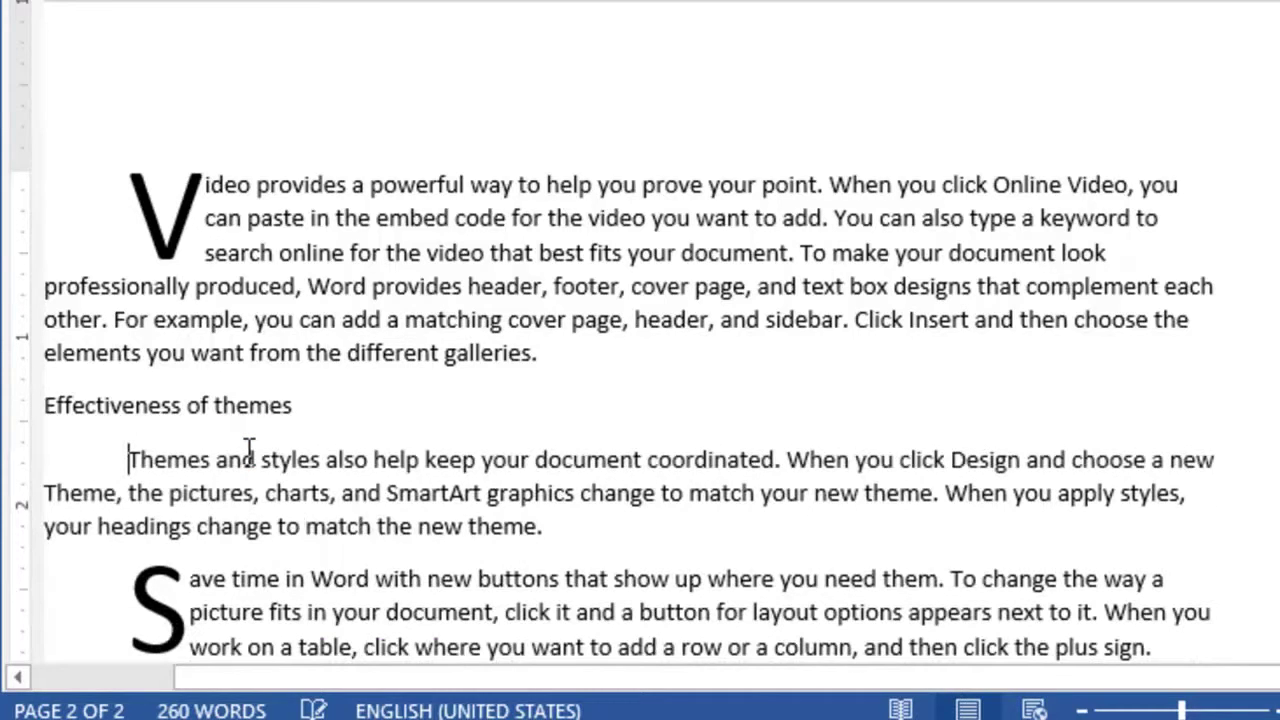
Apply the Subtitle style to the 'Effectiveness of themes' line
left_click_drag(292, 405, 29, 403)
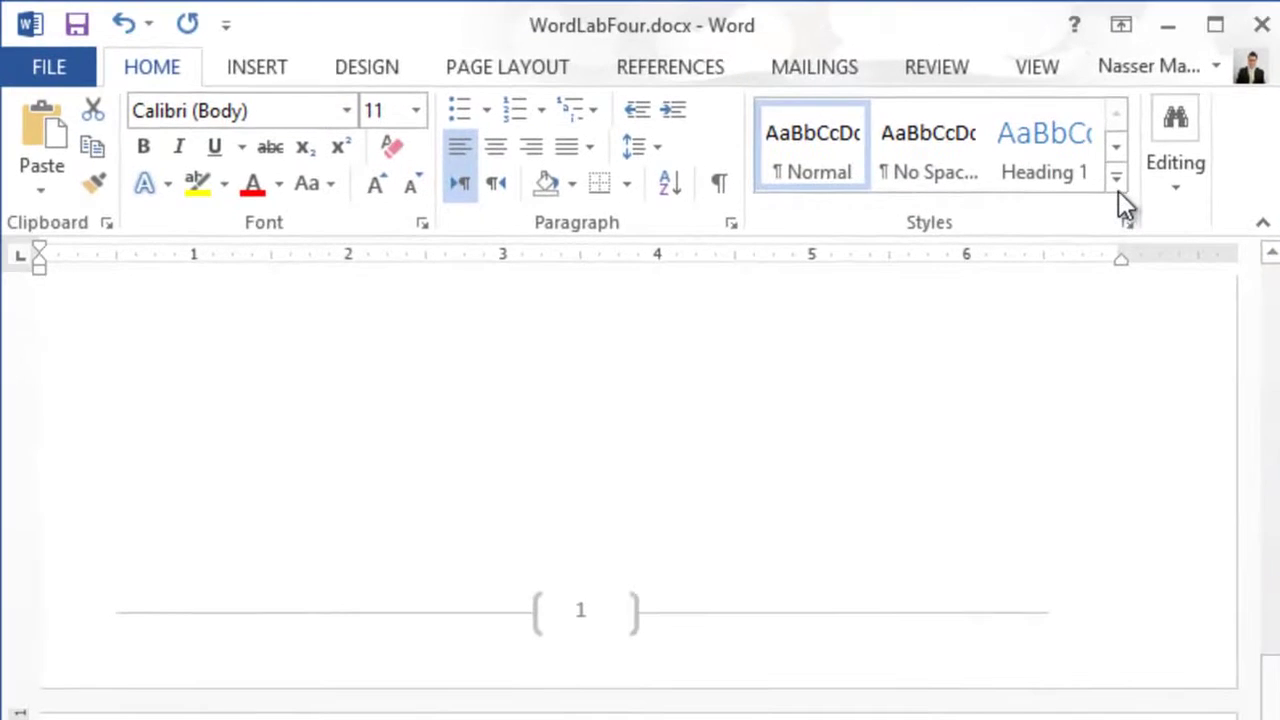
left_click(1118, 190)
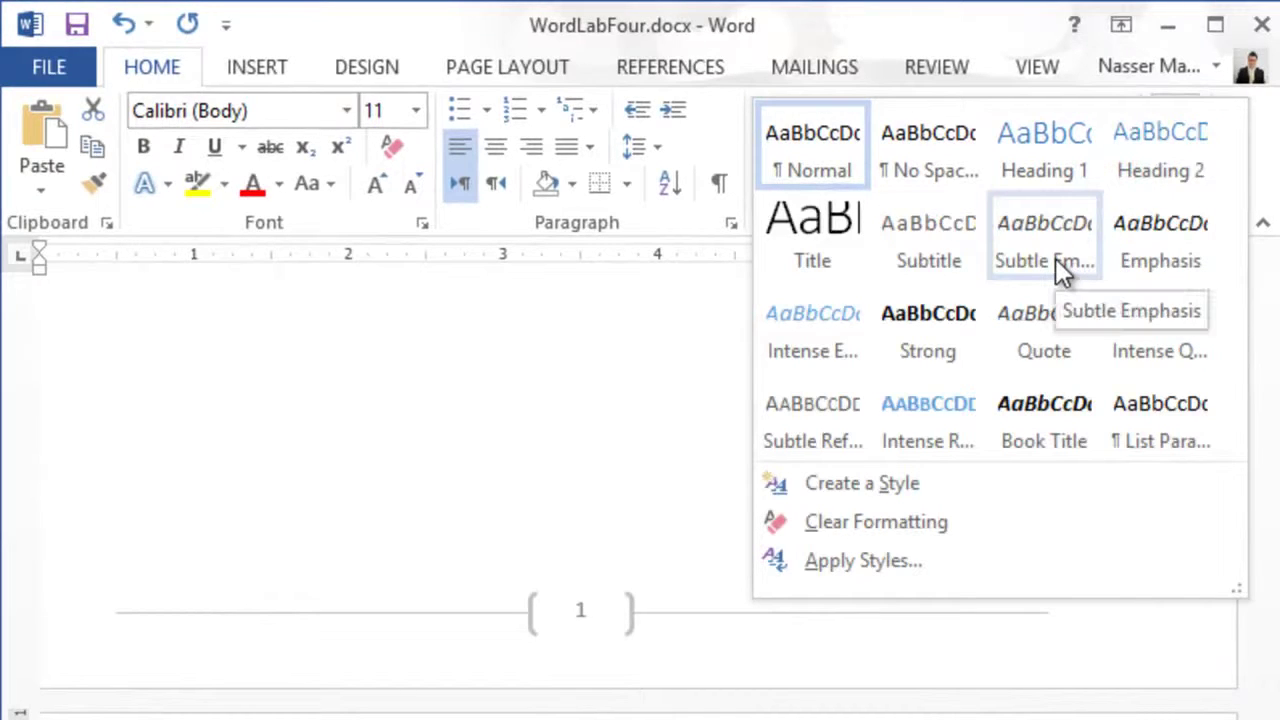
left_click(941, 242)
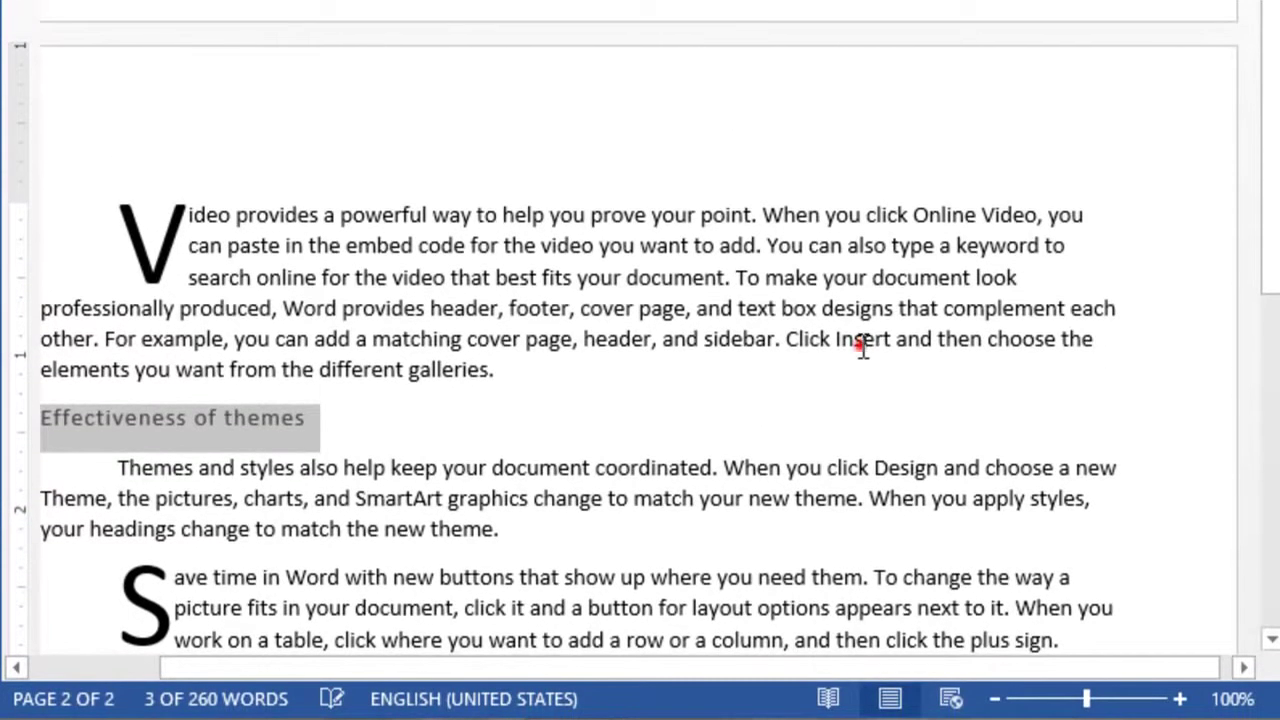
left_click(862, 341)
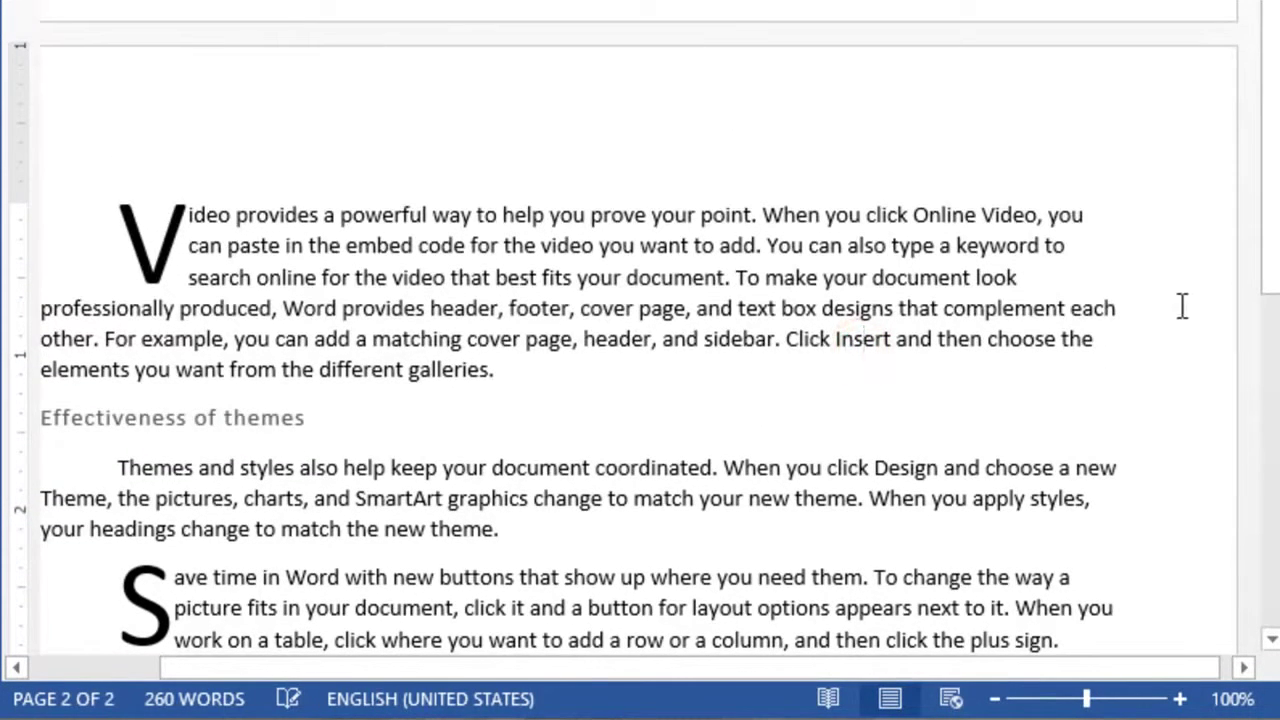
left_click_drag(1270, 229, 1270, 245)
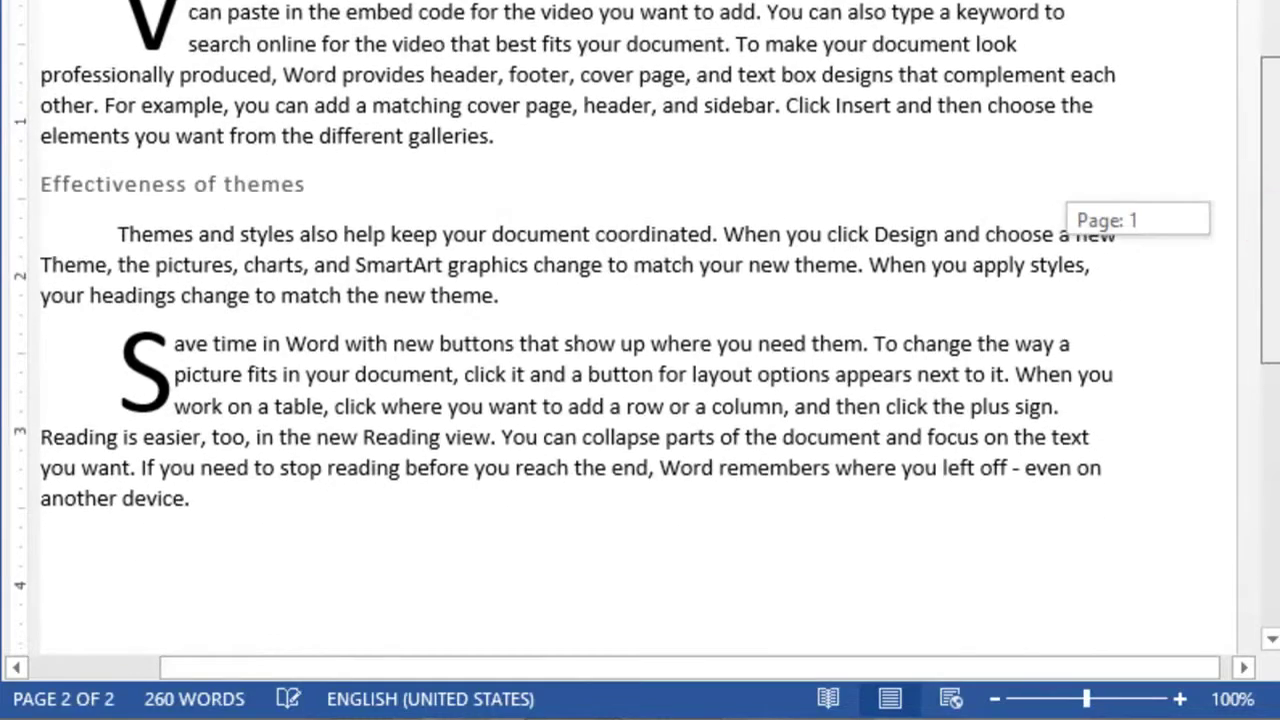
left_click(530, 300)
Type 'Additional formats' on a new line after the Themes paragraph, styled as Subtitle
key("Return")
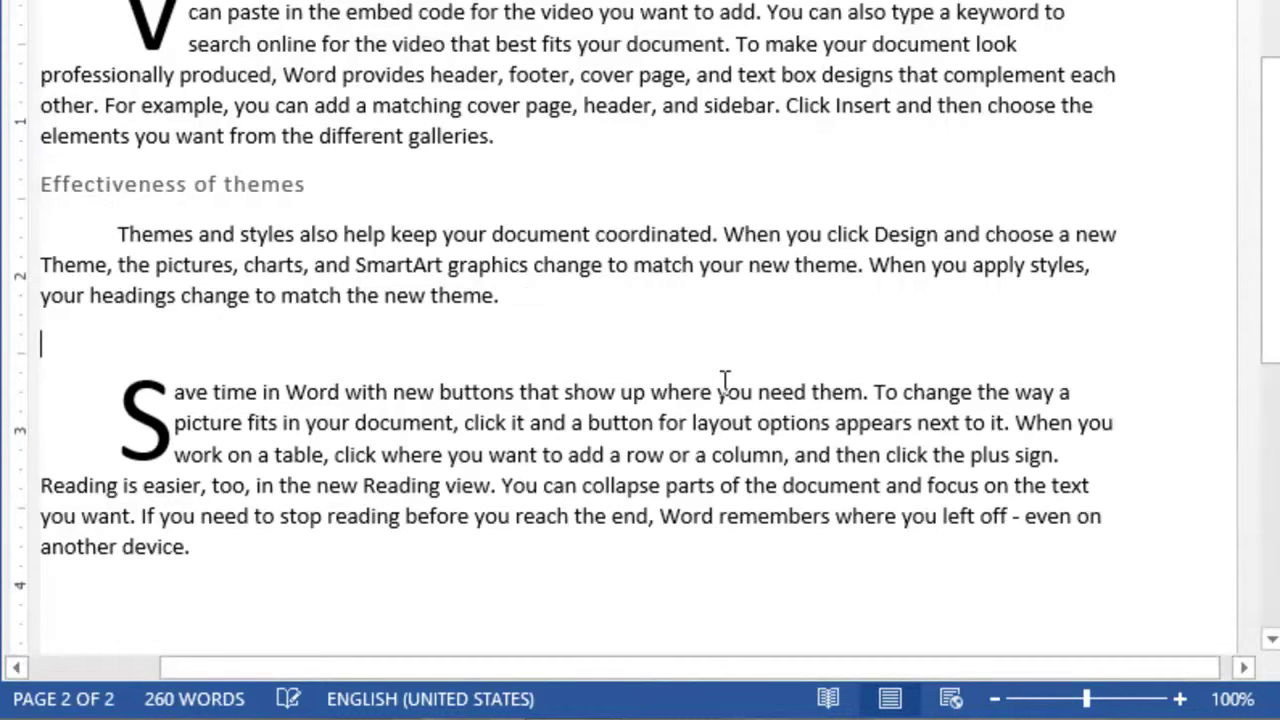
type("Additio")
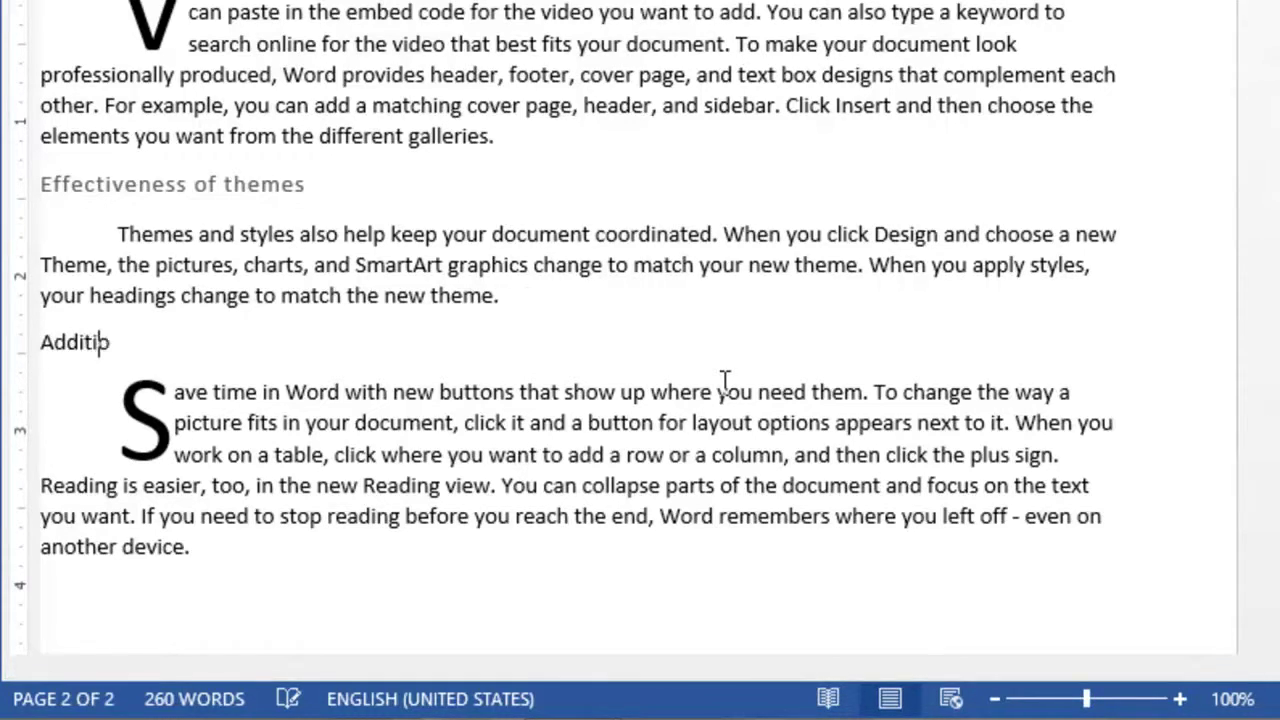
type("nal Fo")
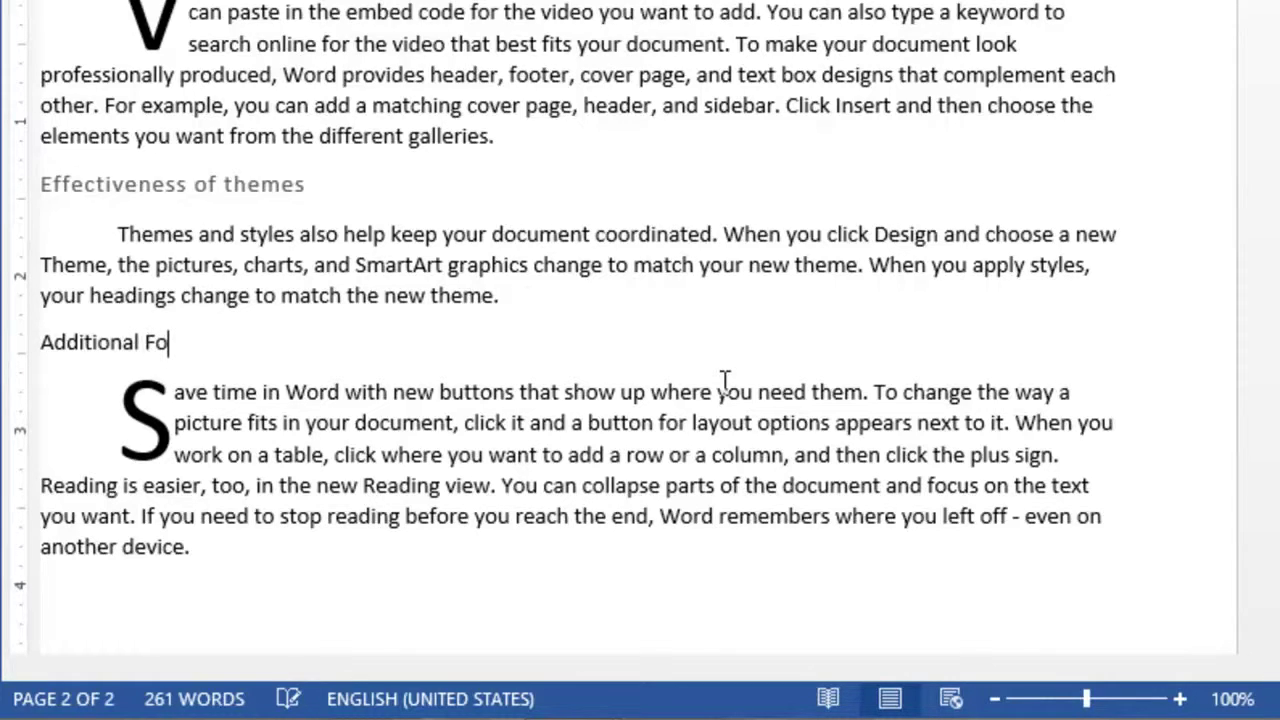
key("BackSpace")
type("ormats")
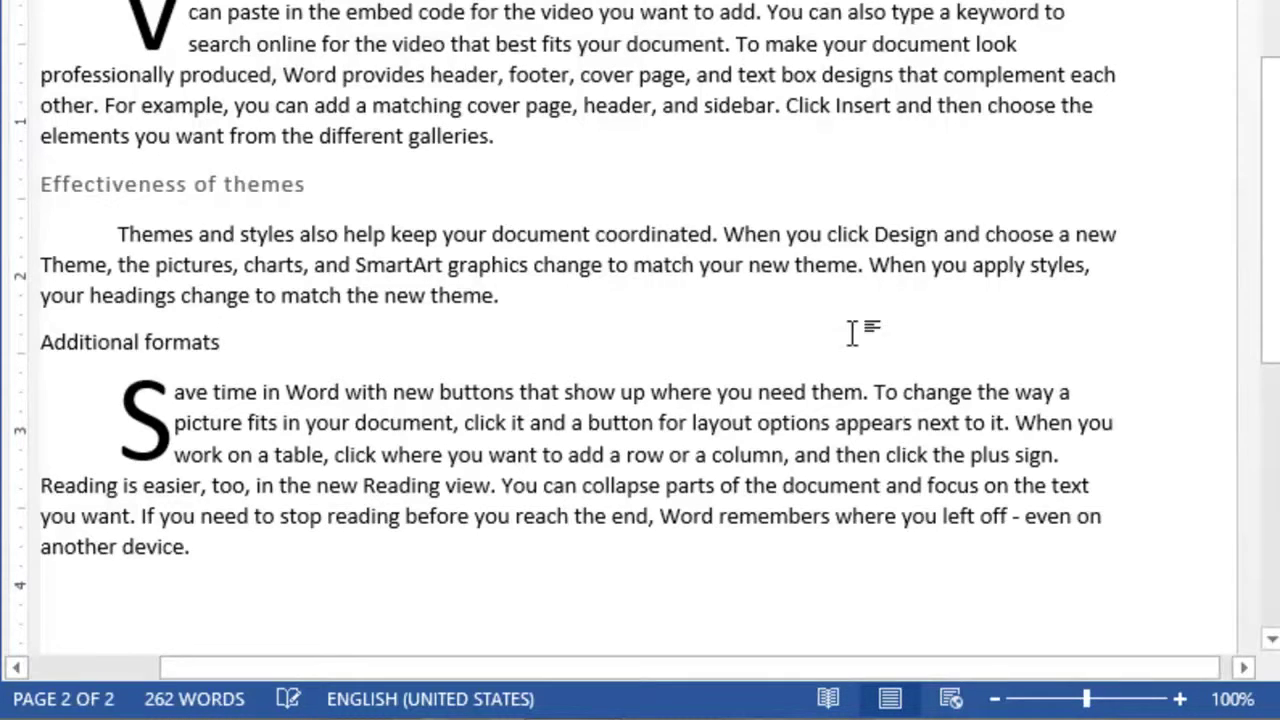
left_click(680, 236)
left_click_drag(224, 343, 45, 350)
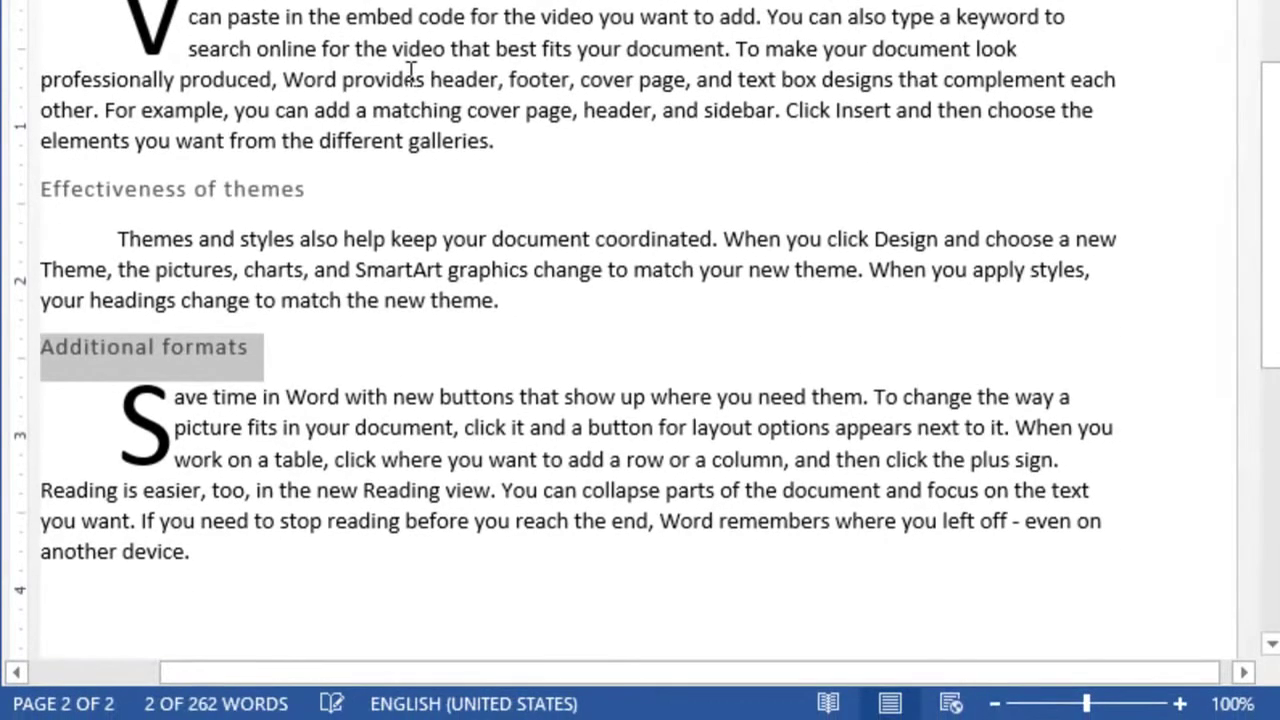
left_click(400, 14)
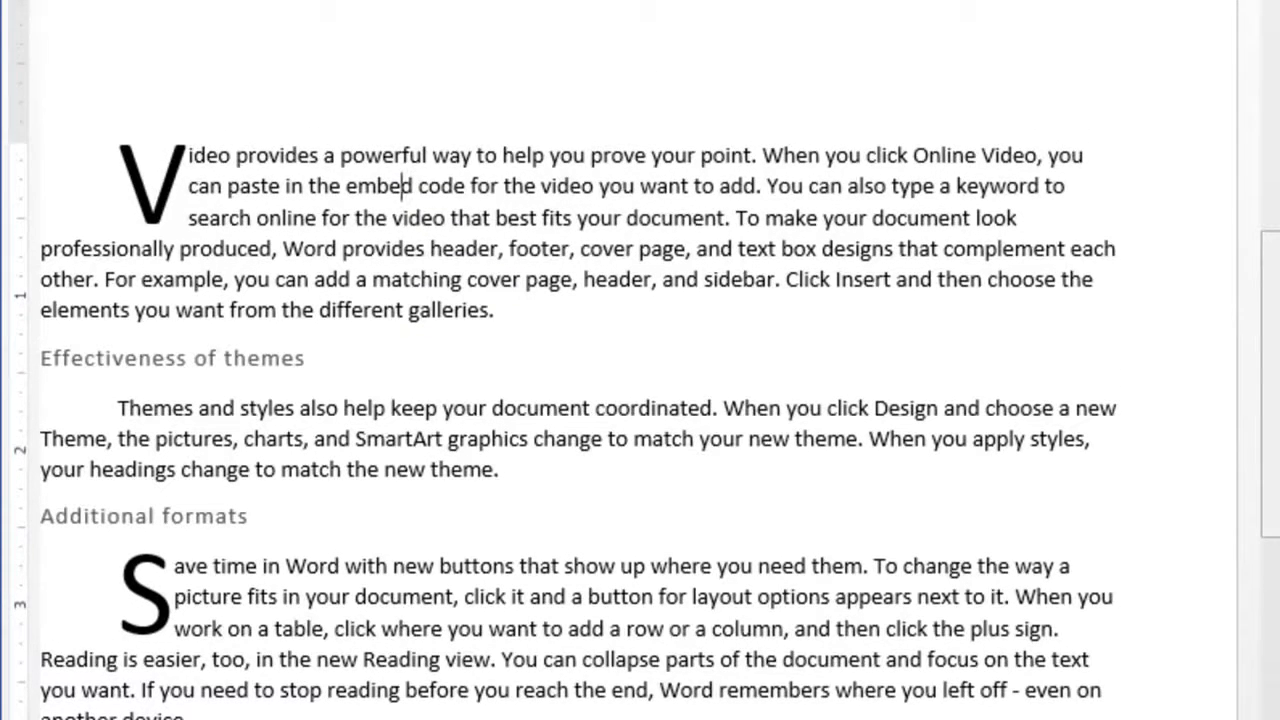
left_click_drag(1268, 262, 1268, 250)
Push the Video paragraph down a line and drag the V drop cap beside its first lines
left_click(214, 262)
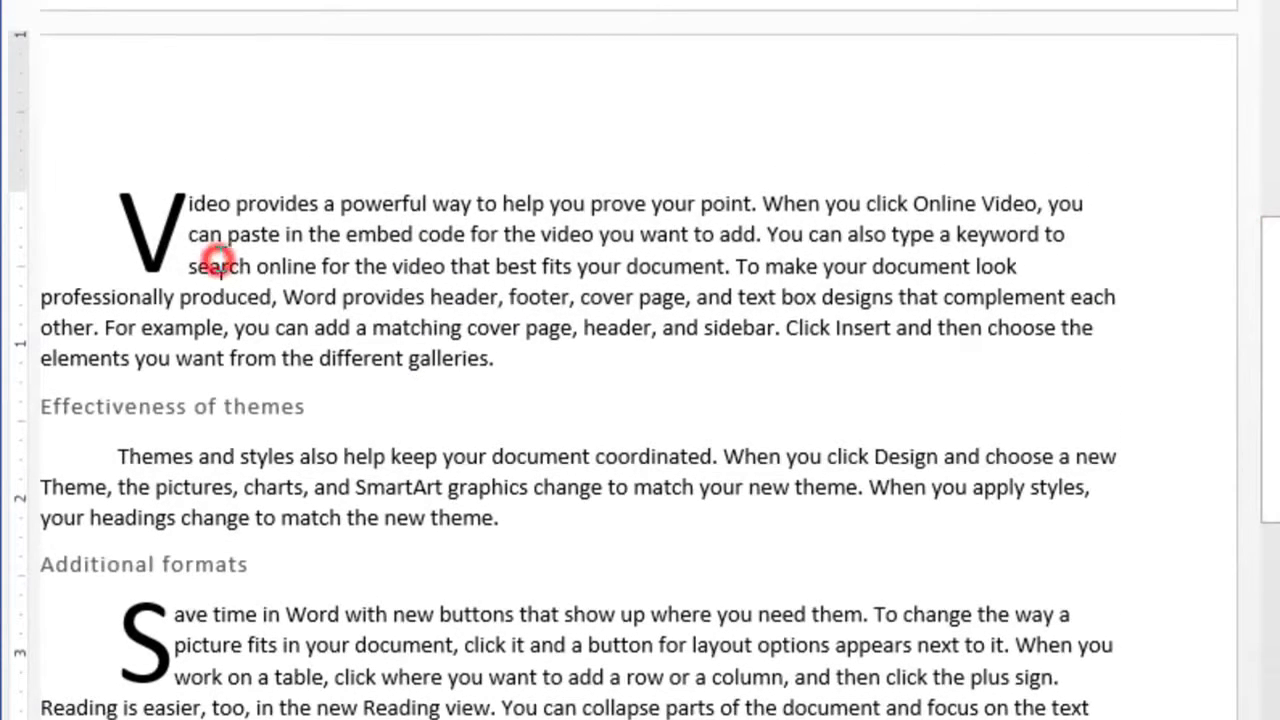
left_click(248, 197)
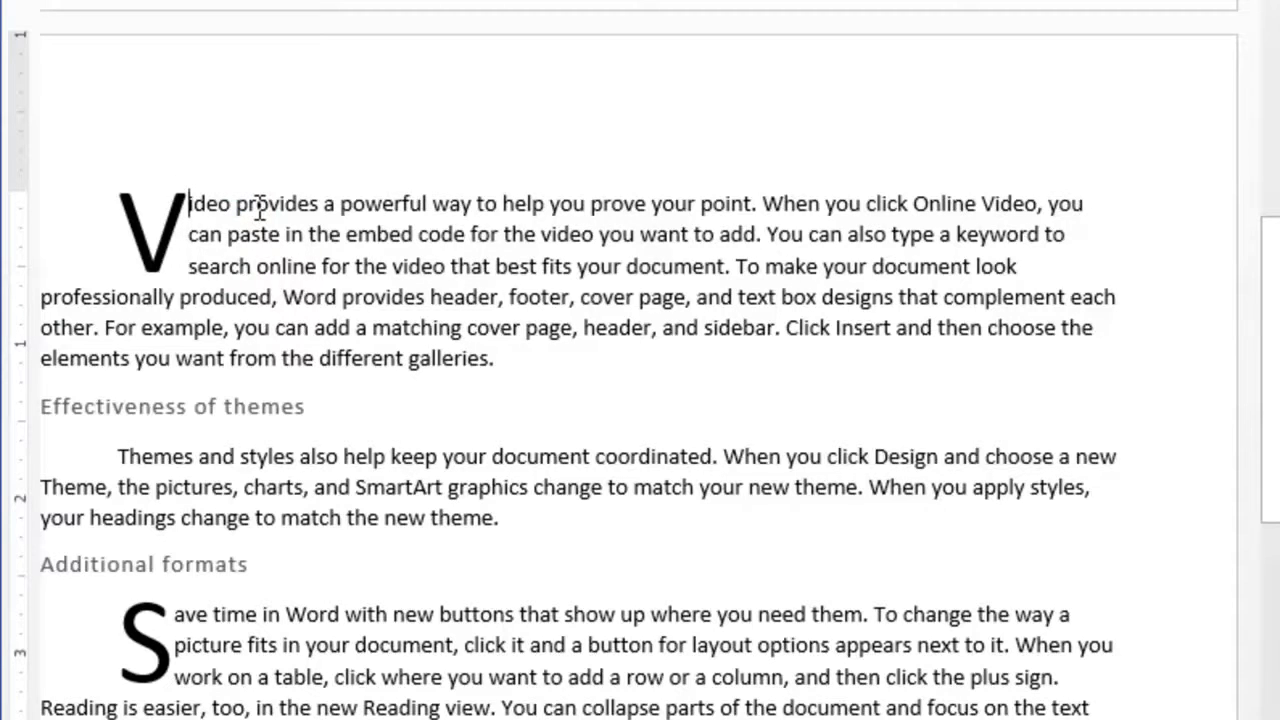
left_click(472, 205)
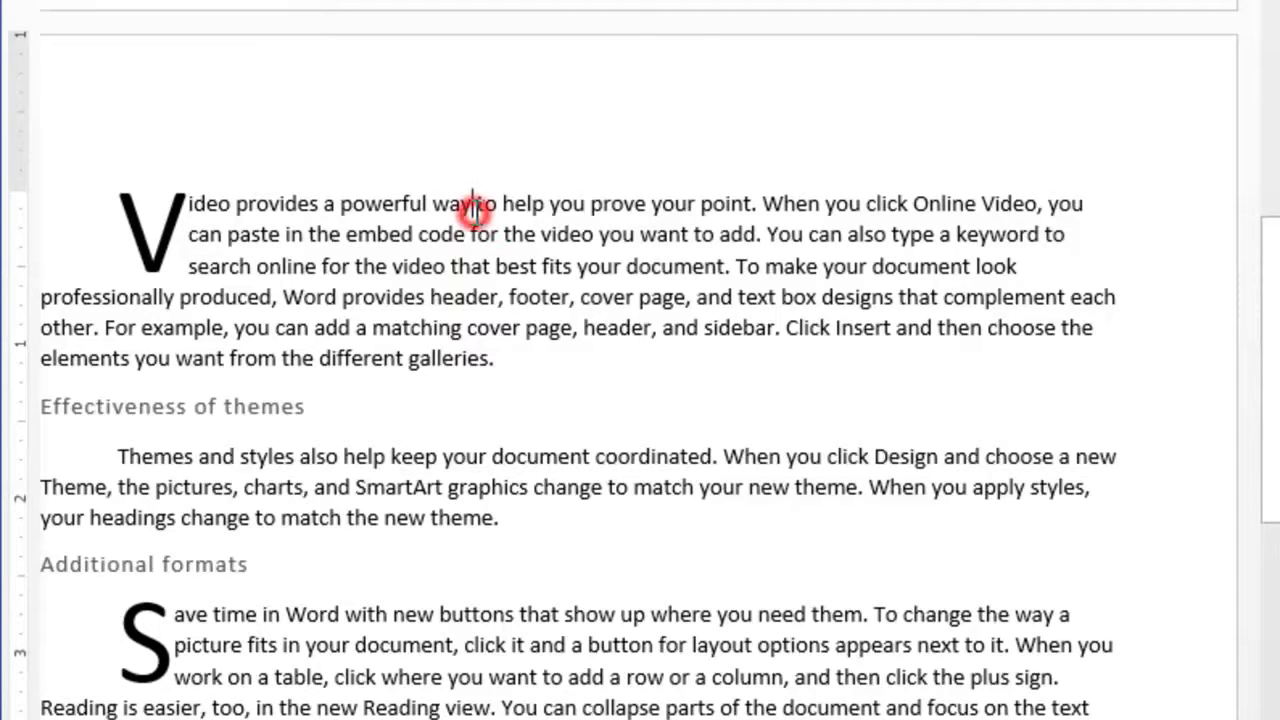
key("Home")
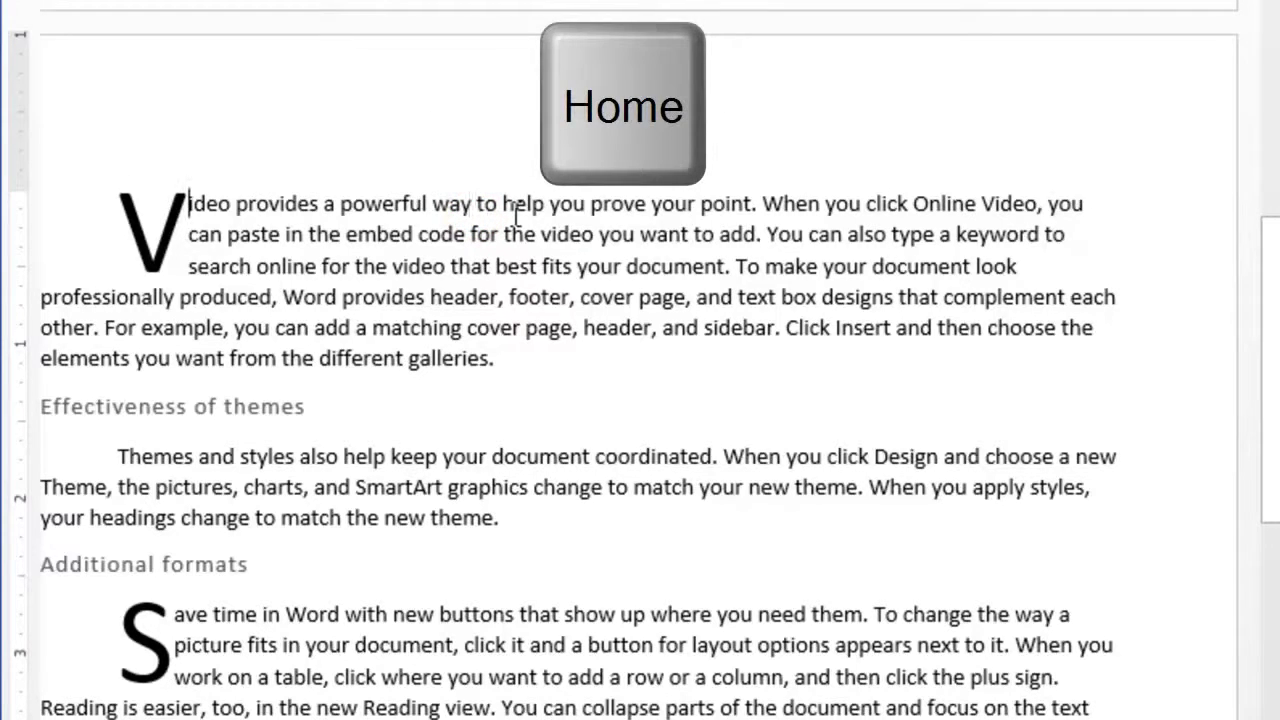
key("Return")
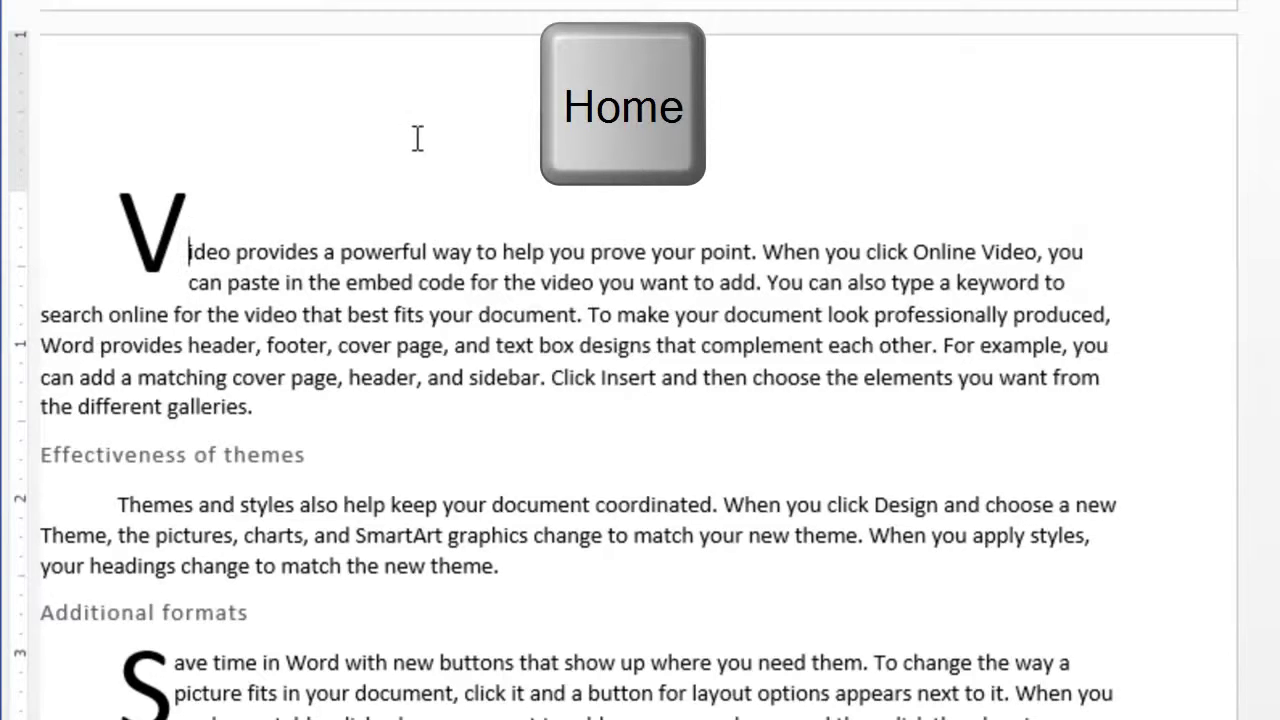
left_click(170, 222)
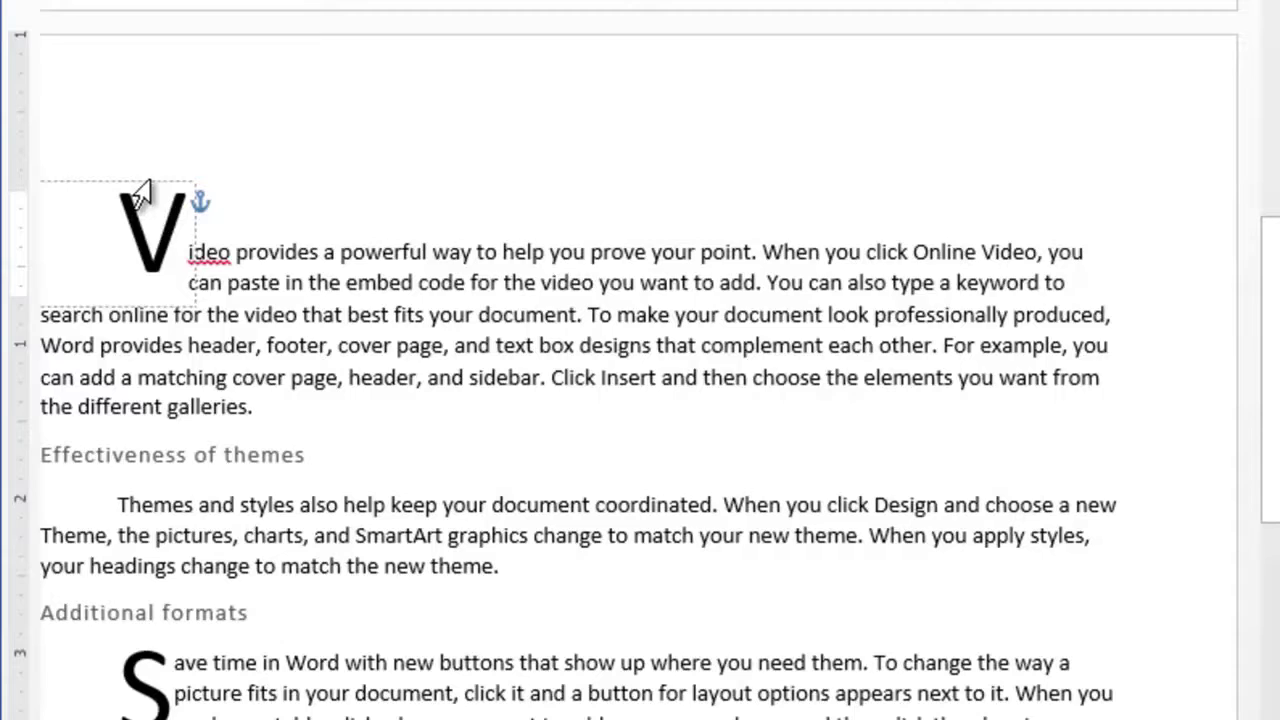
left_click_drag(157, 185, 159, 219)
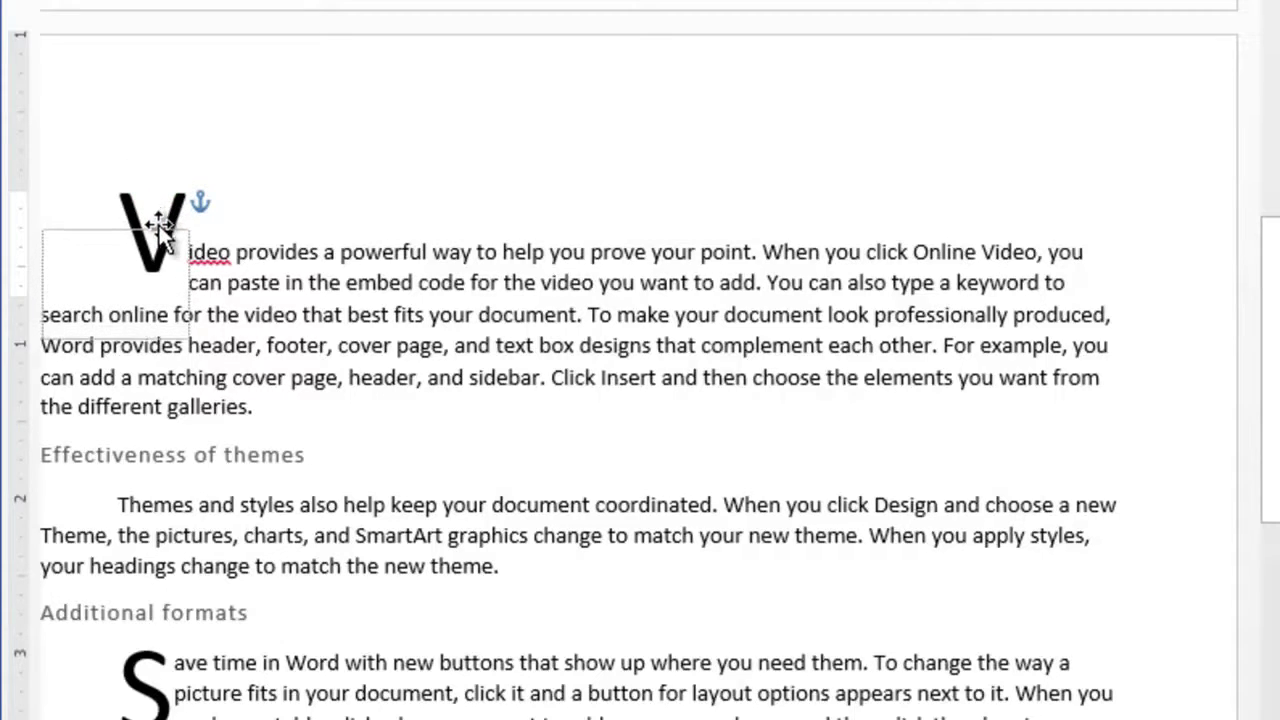
left_click_drag(159, 219, 157, 230)
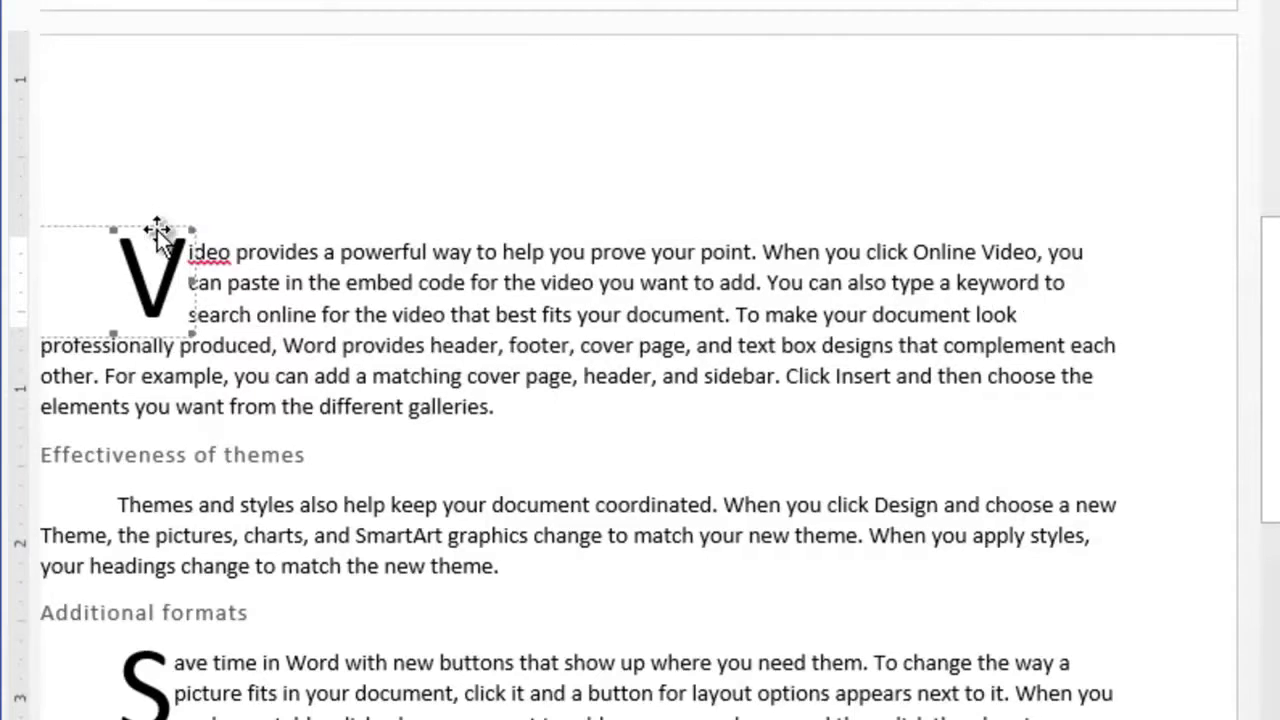
left_click(371, 310)
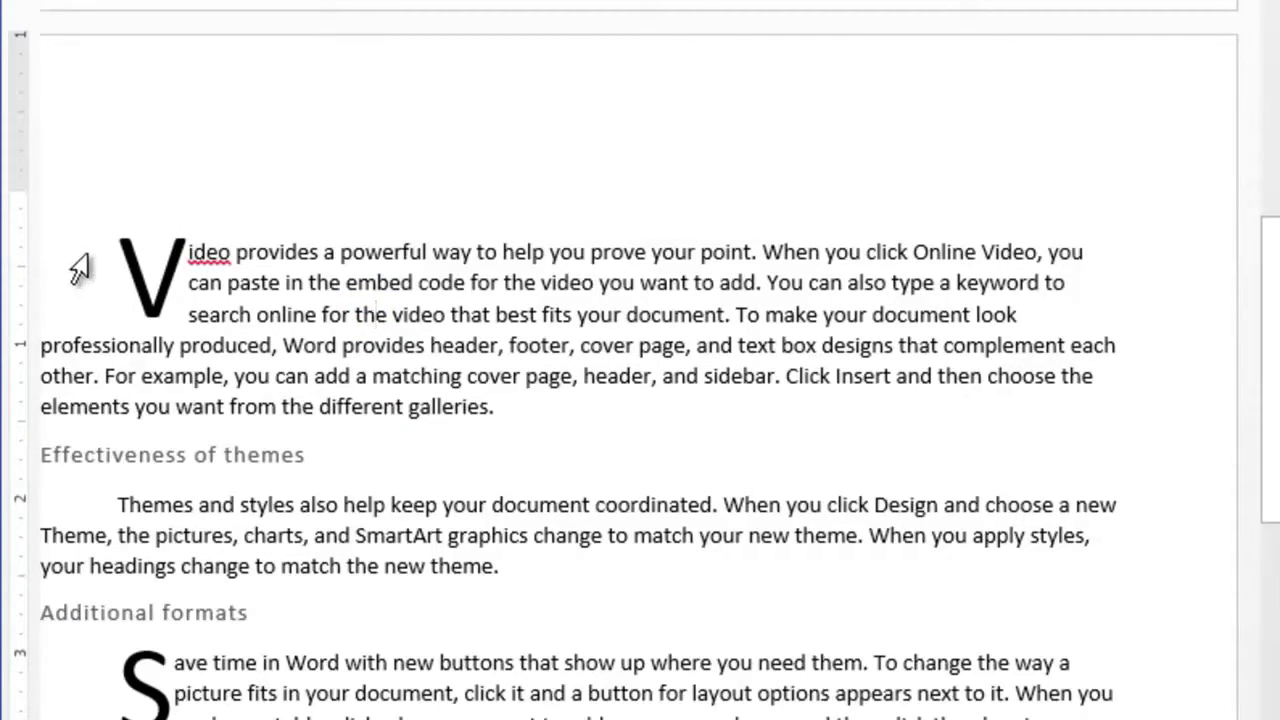
left_click(170, 248)
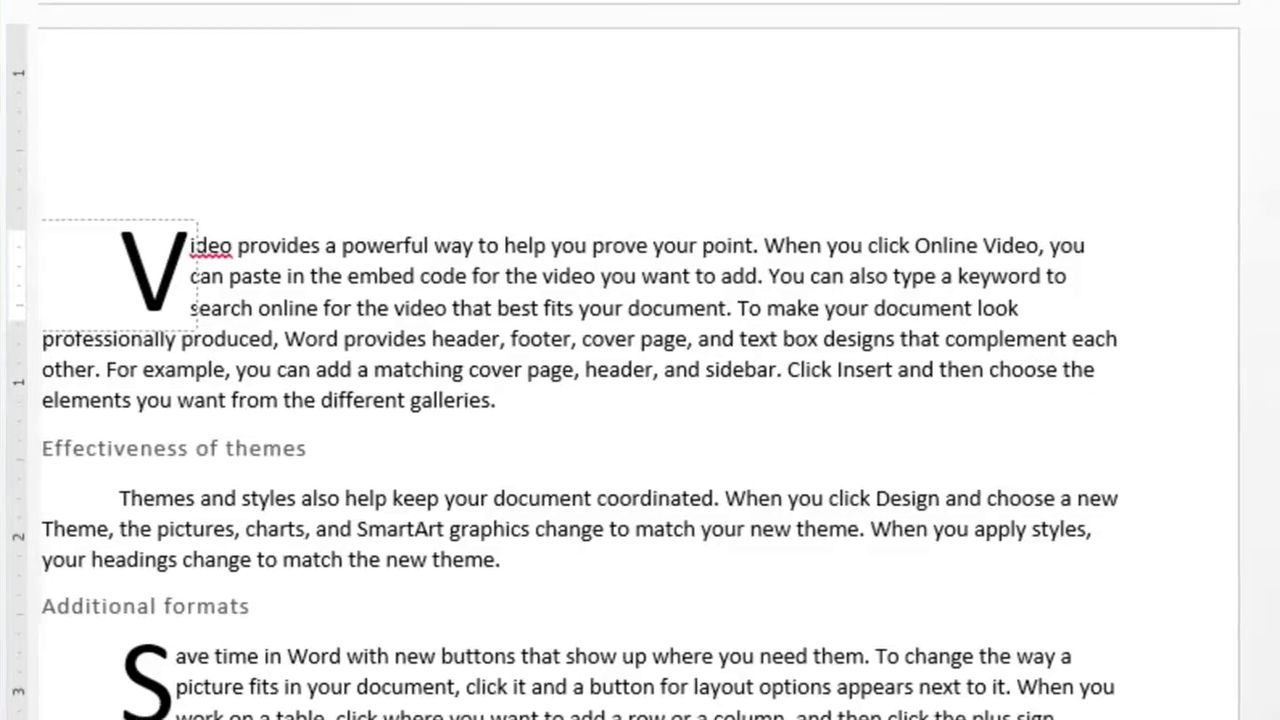
Select the V drop cap frame, shrink it, and pull it up and left
scroll(640, 400, "left", 5)
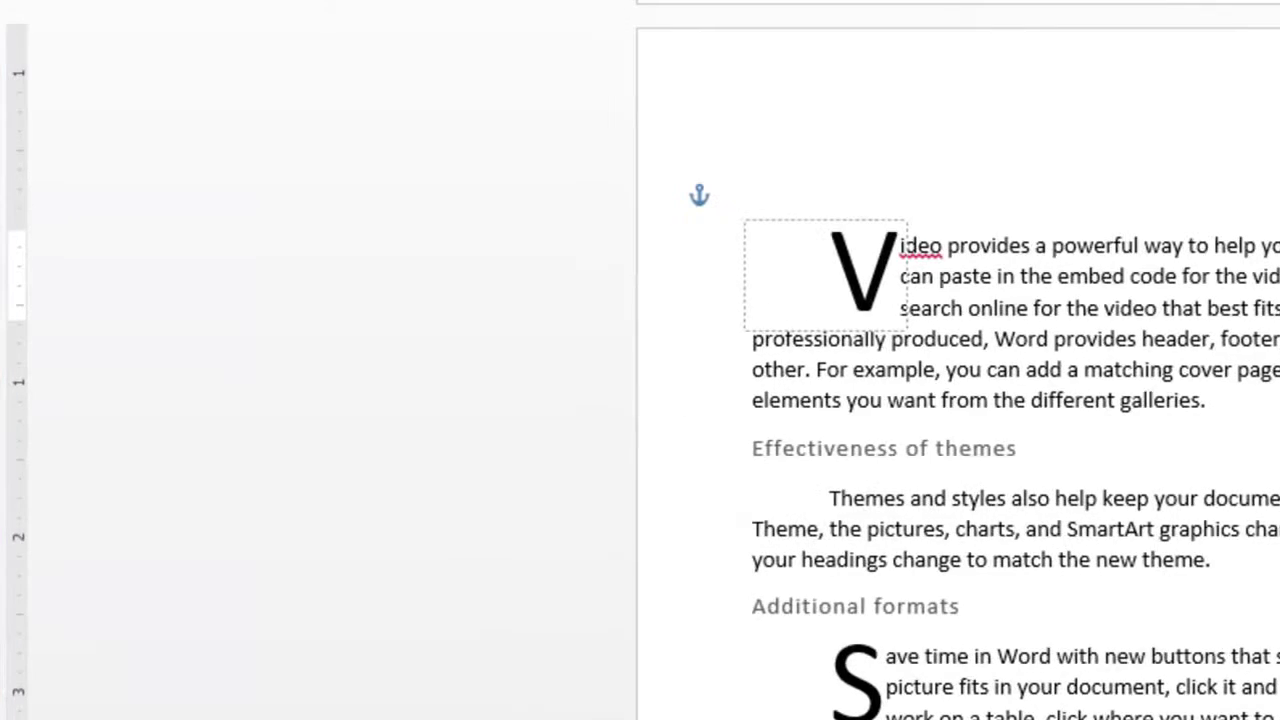
left_click(845, 265)
left_click(813, 221)
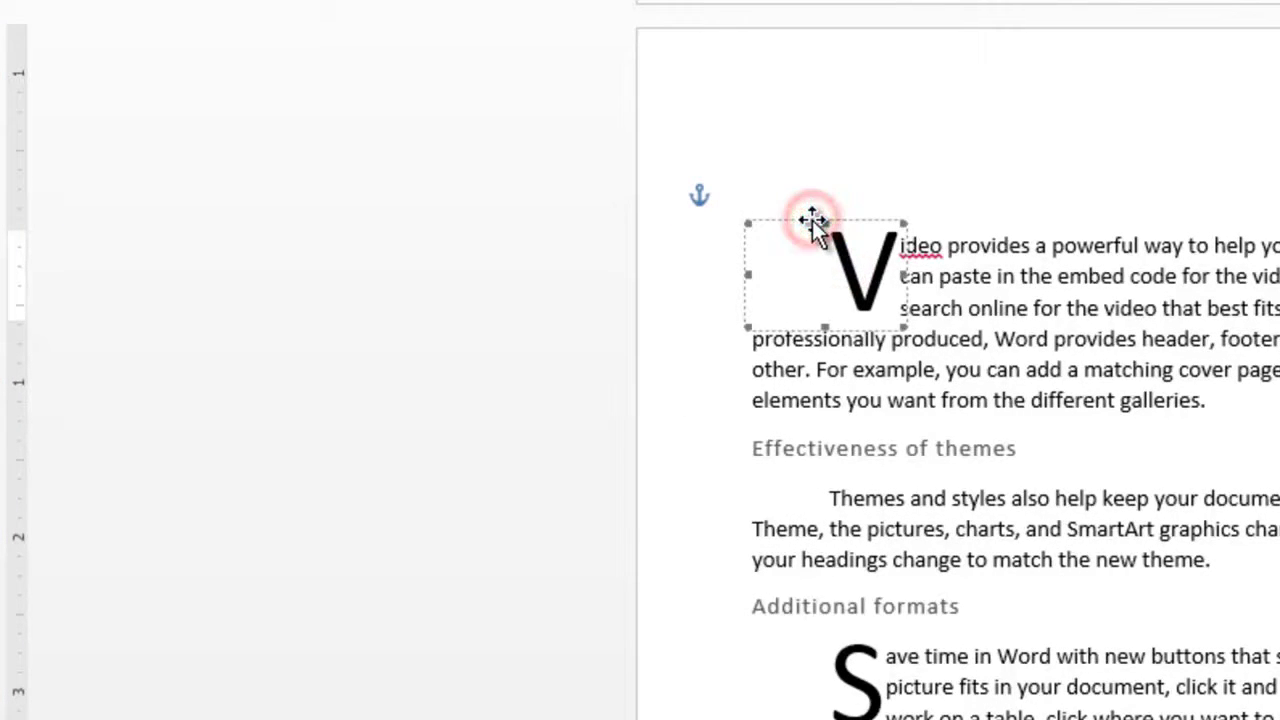
left_click(697, 197)
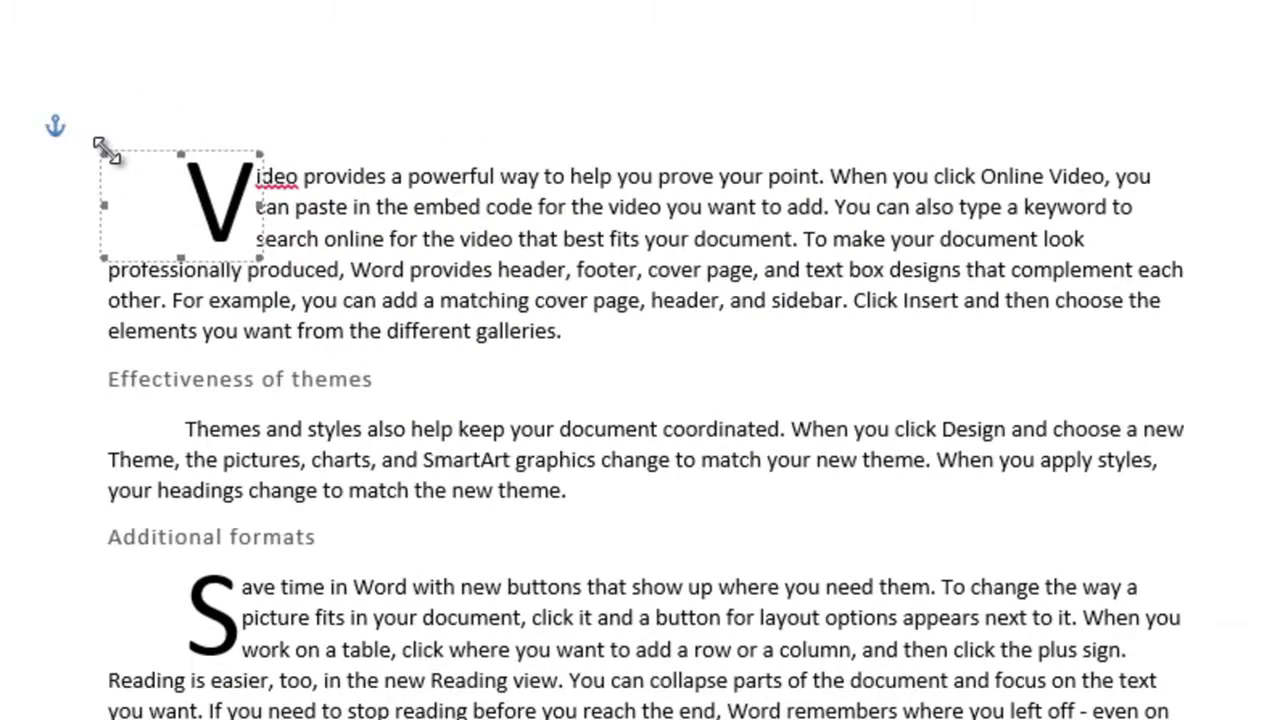
left_click_drag(104, 150, 136, 165)
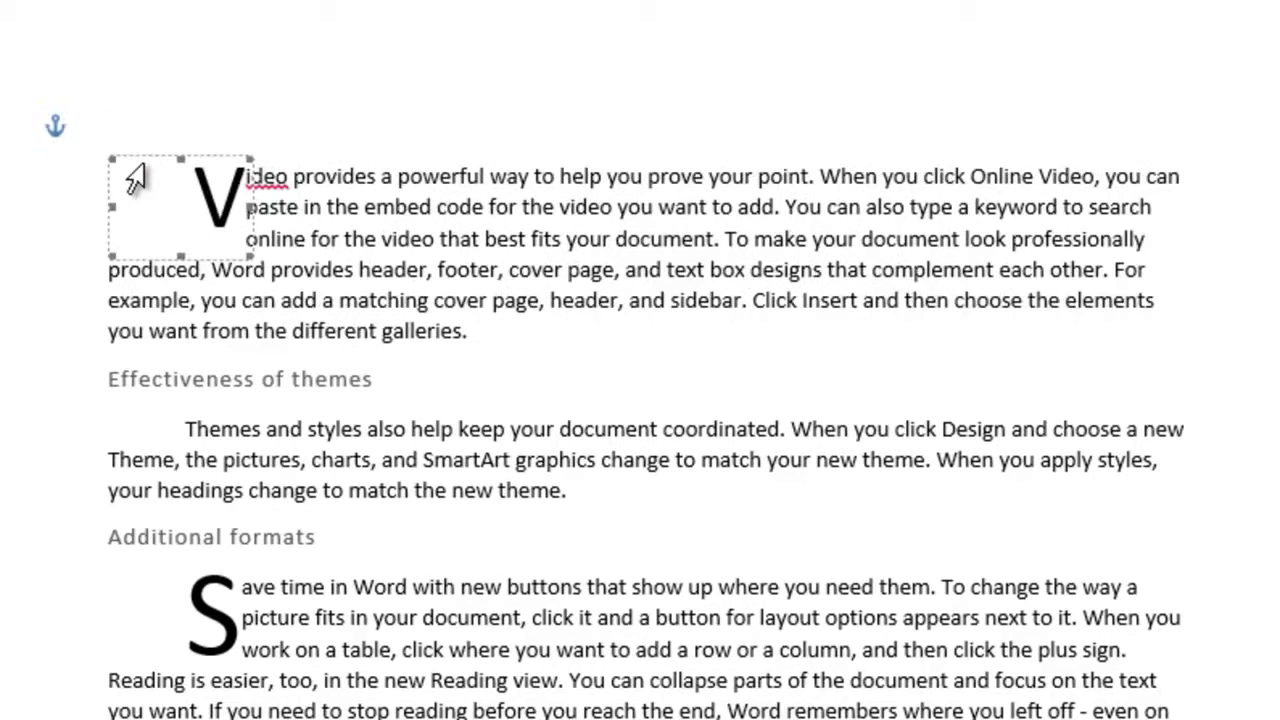
left_click_drag(104, 152, 80, 137)
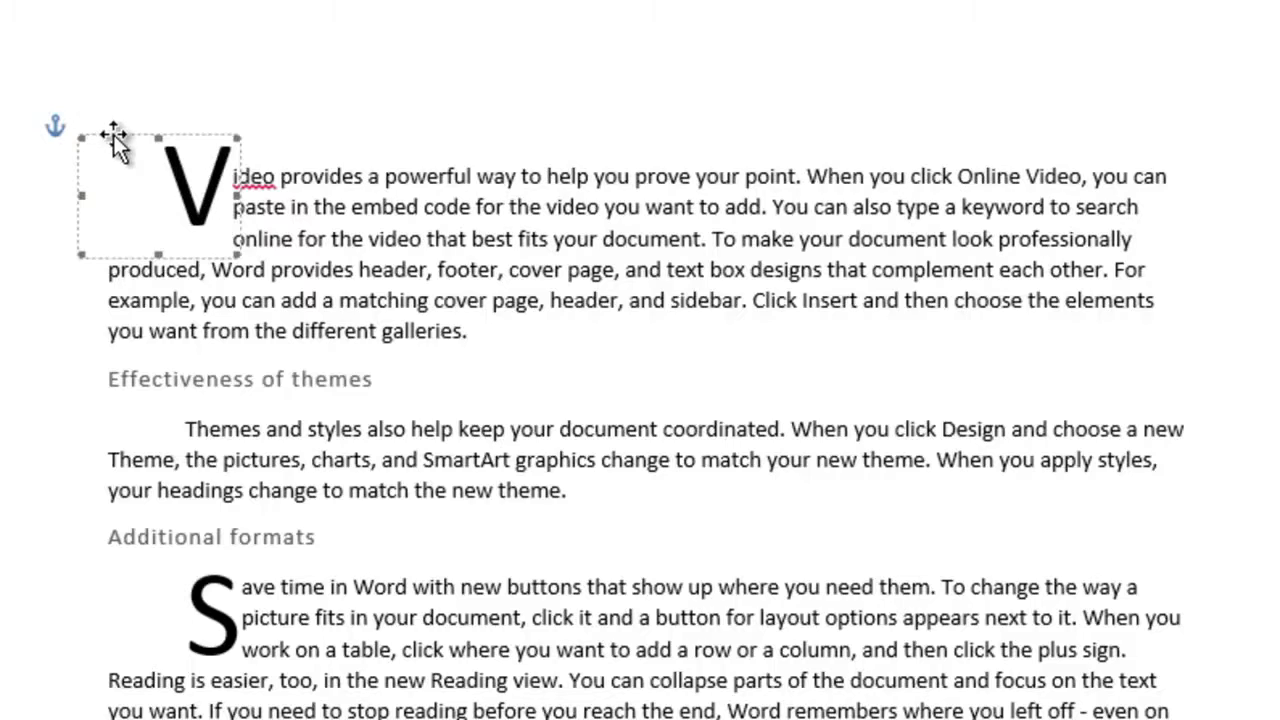
Move the V frame down beside the text and nudge it slightly left
left_click(114, 132)
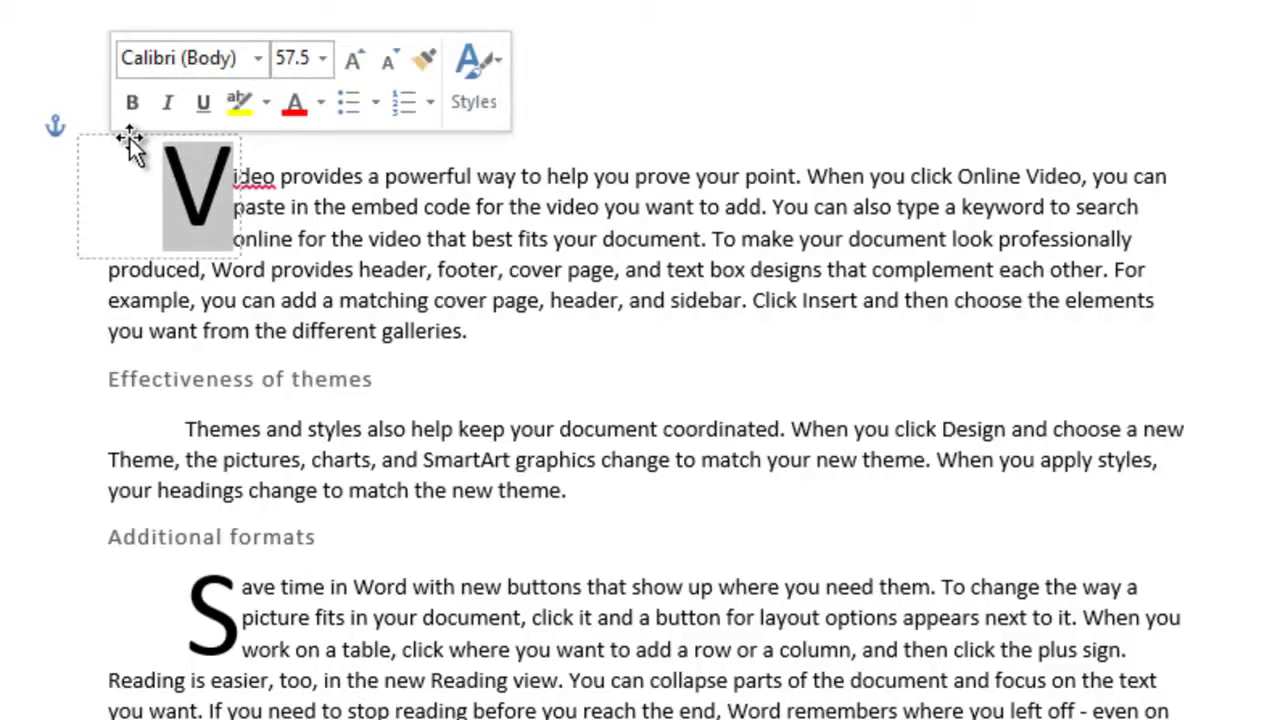
left_click(128, 140)
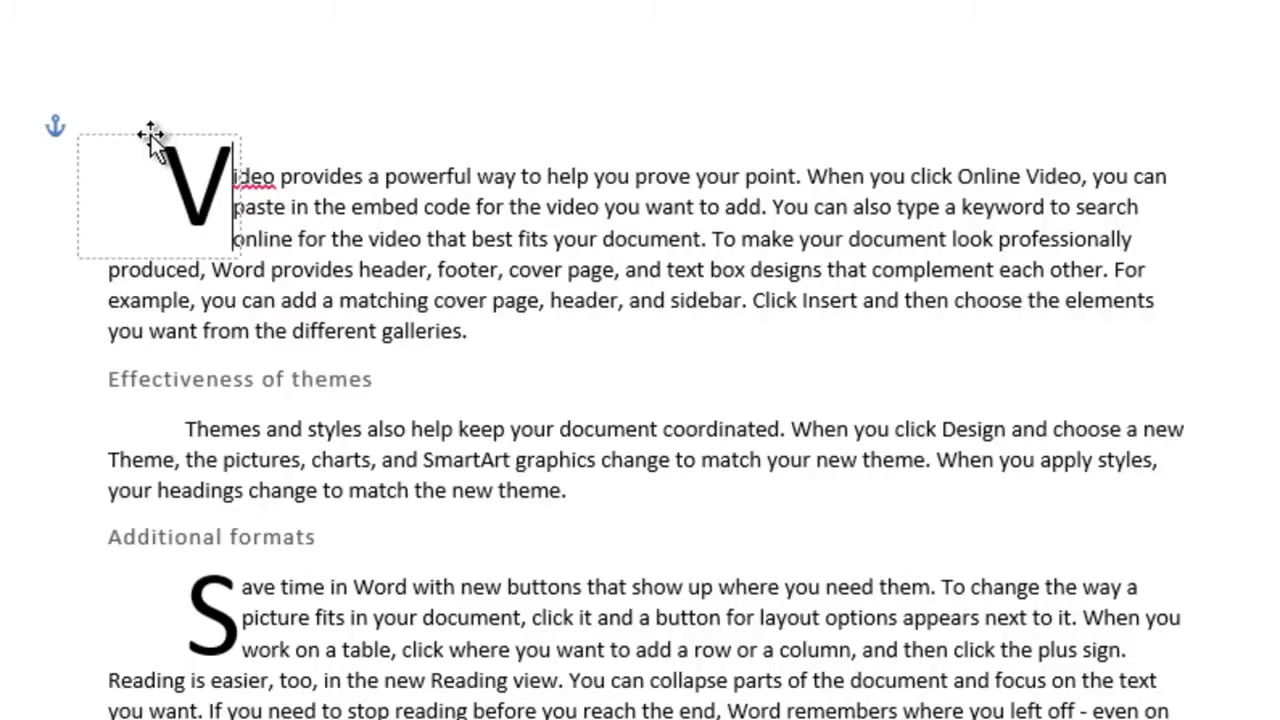
left_click_drag(150, 135, 154, 160)
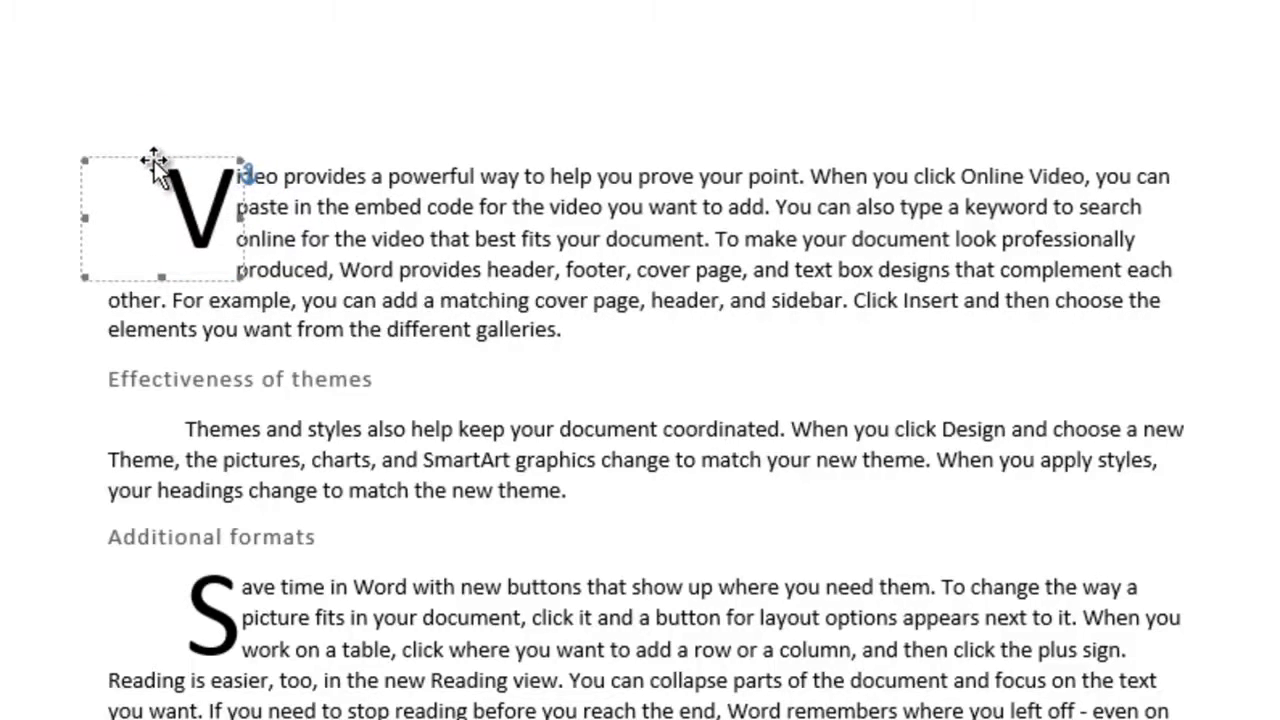
left_click_drag(156, 166, 142, 166)
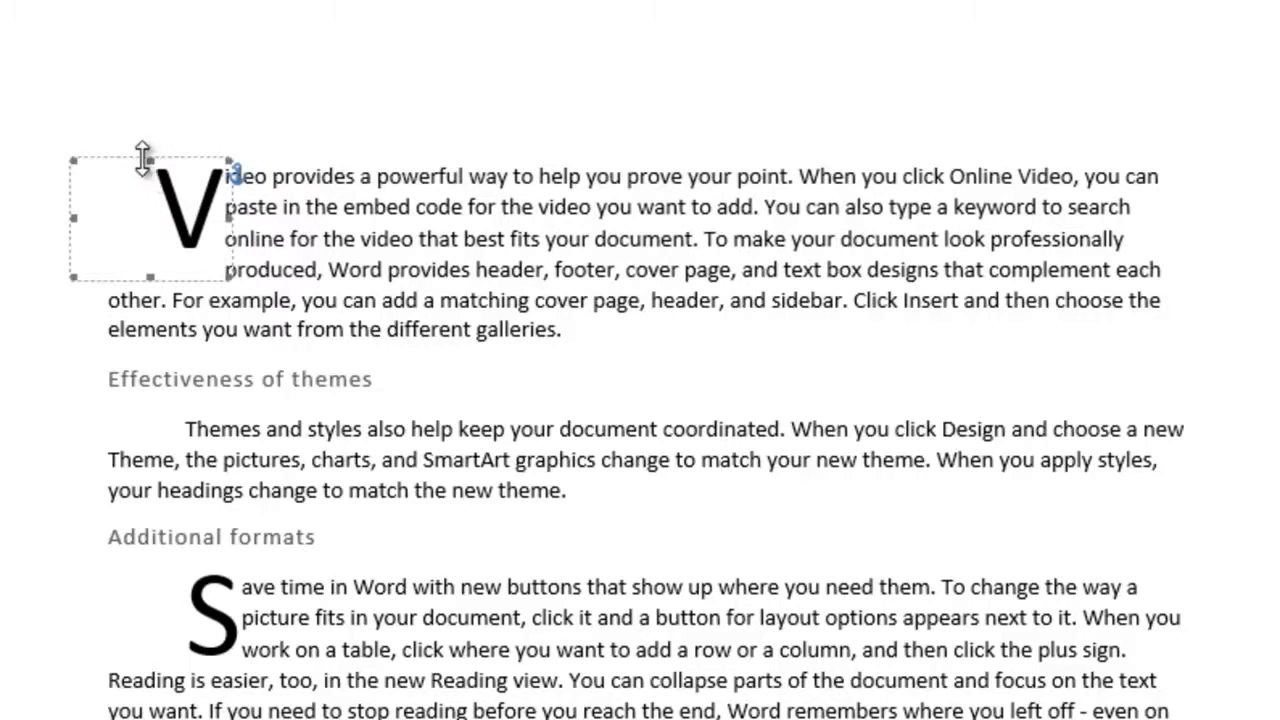
left_click(386, 210)
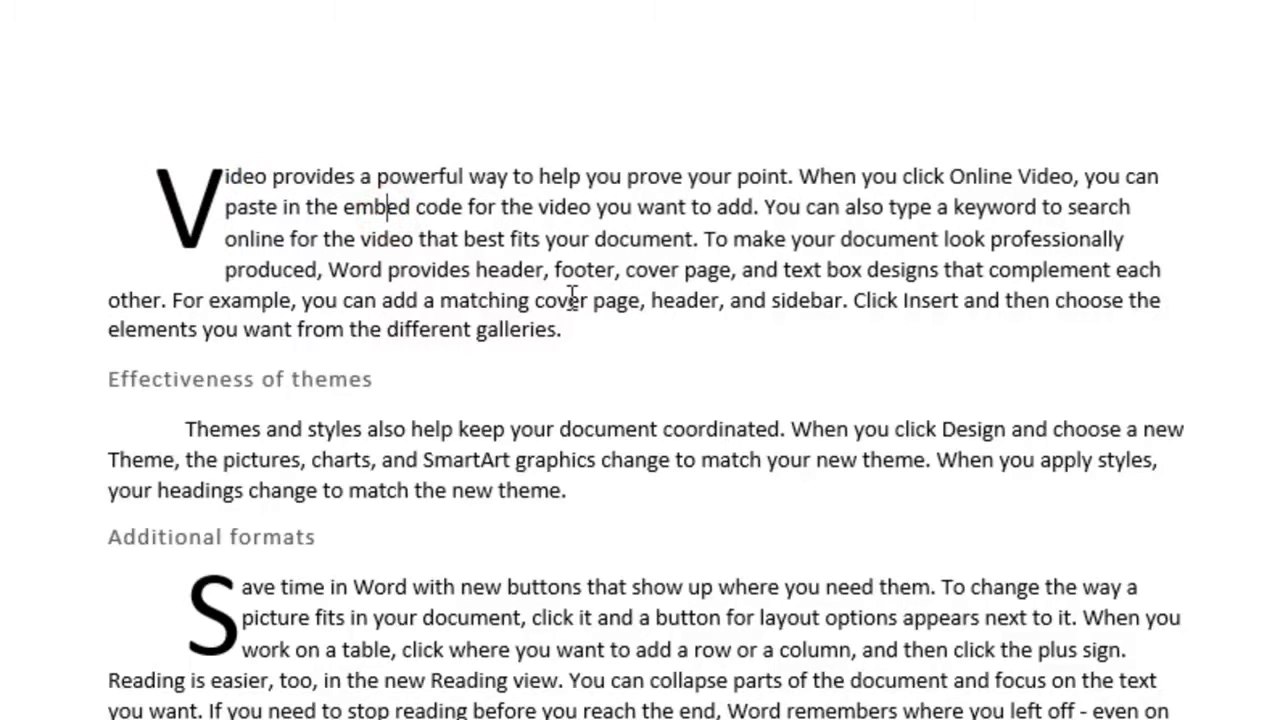
left_click(253, 135)
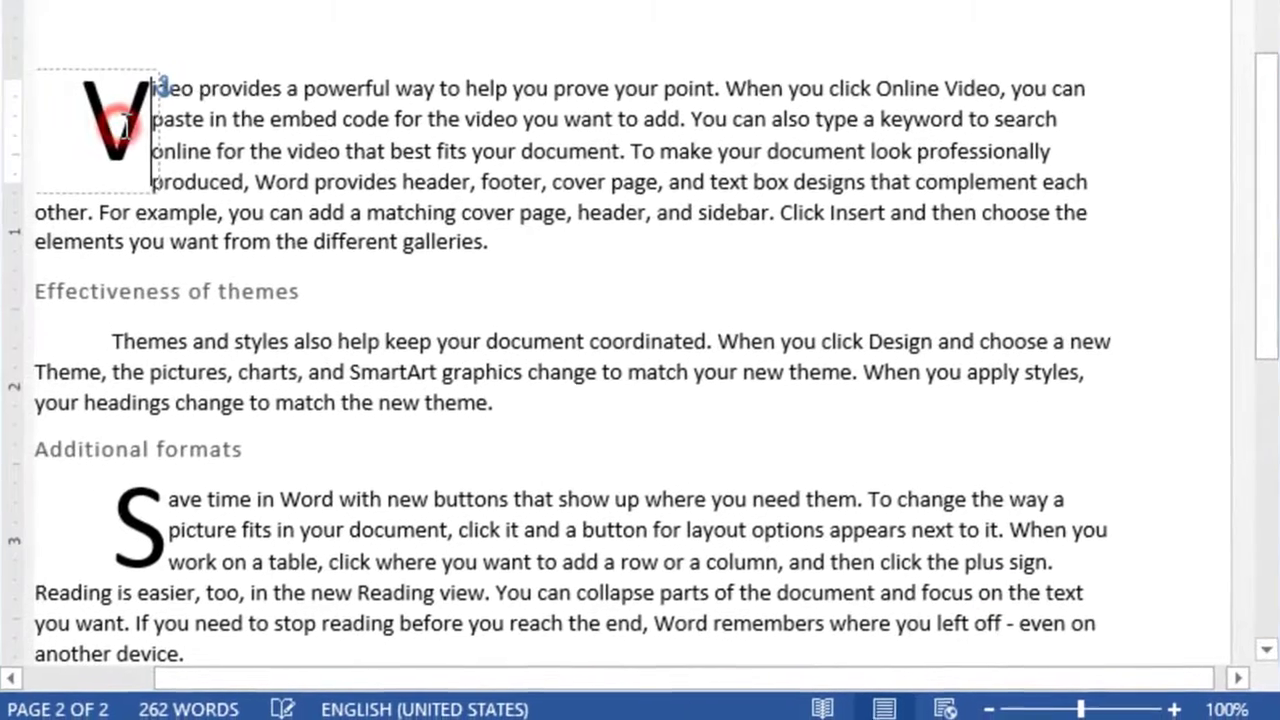
Reposition the V drop cap so it sits at the left margin beside three lines
left_click_drag(131, 70, 125, 67)
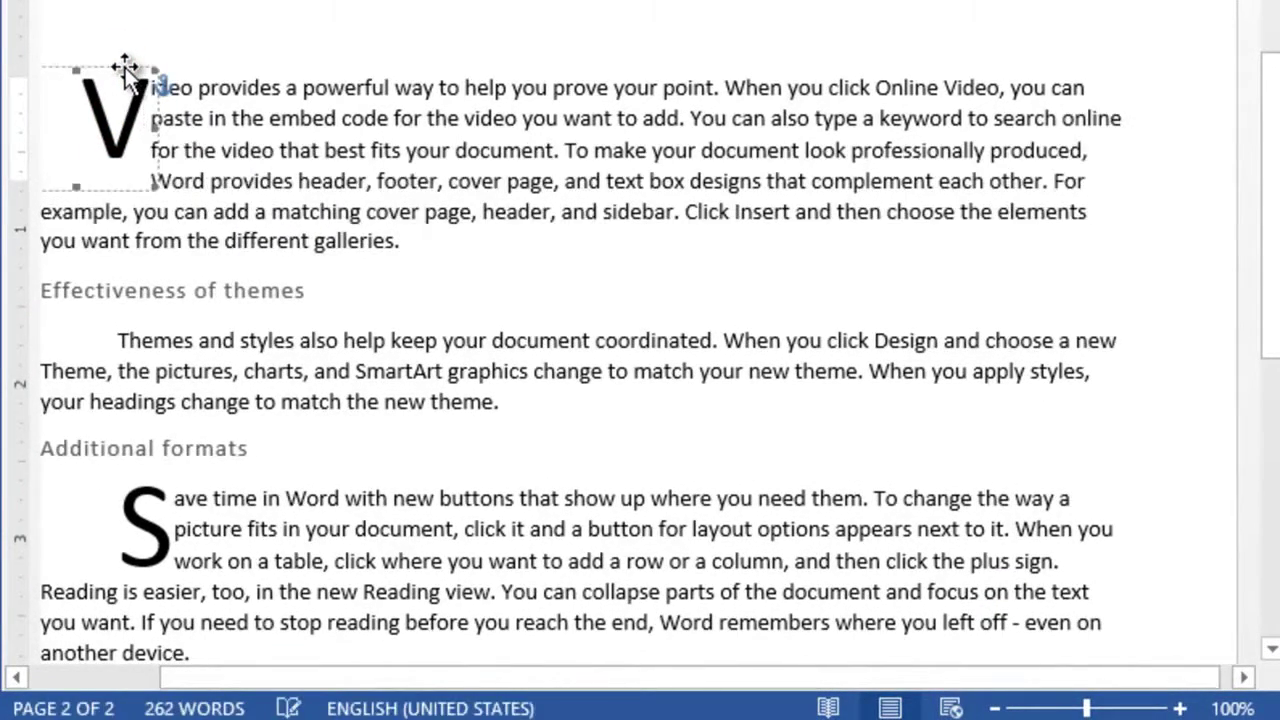
left_click(225, 92)
left_click(191, 35)
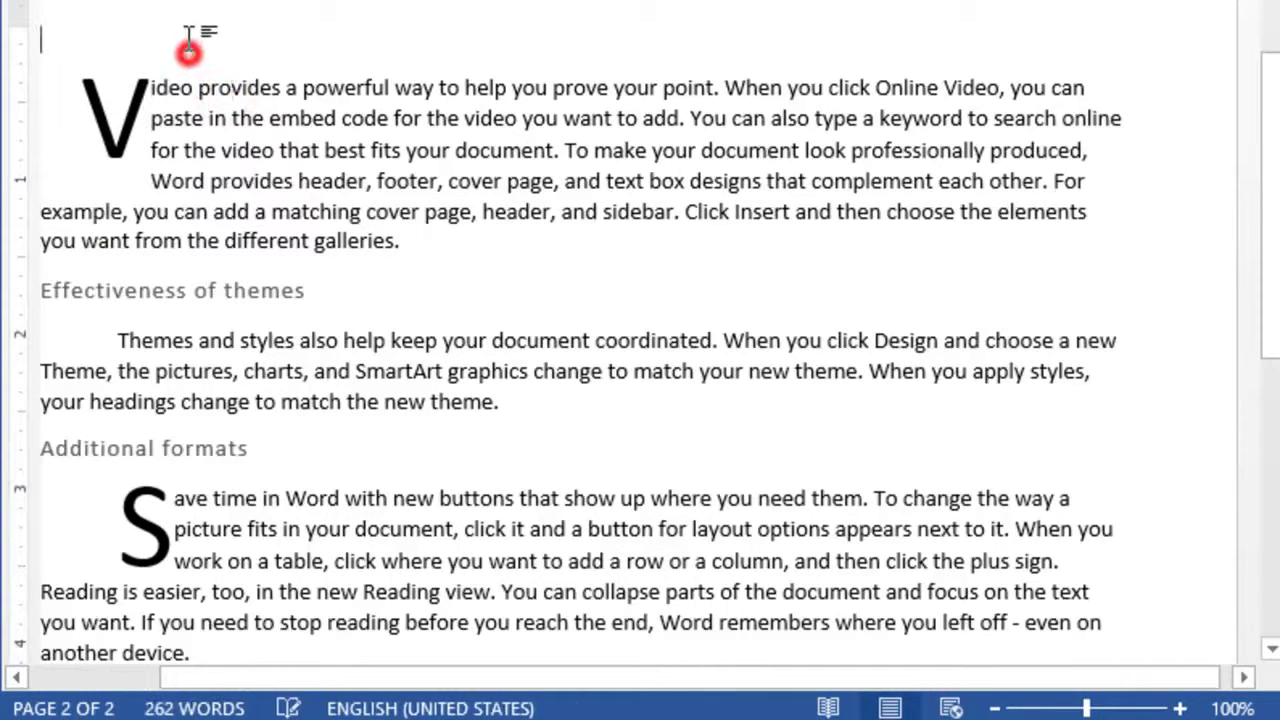
left_click(155, 90)
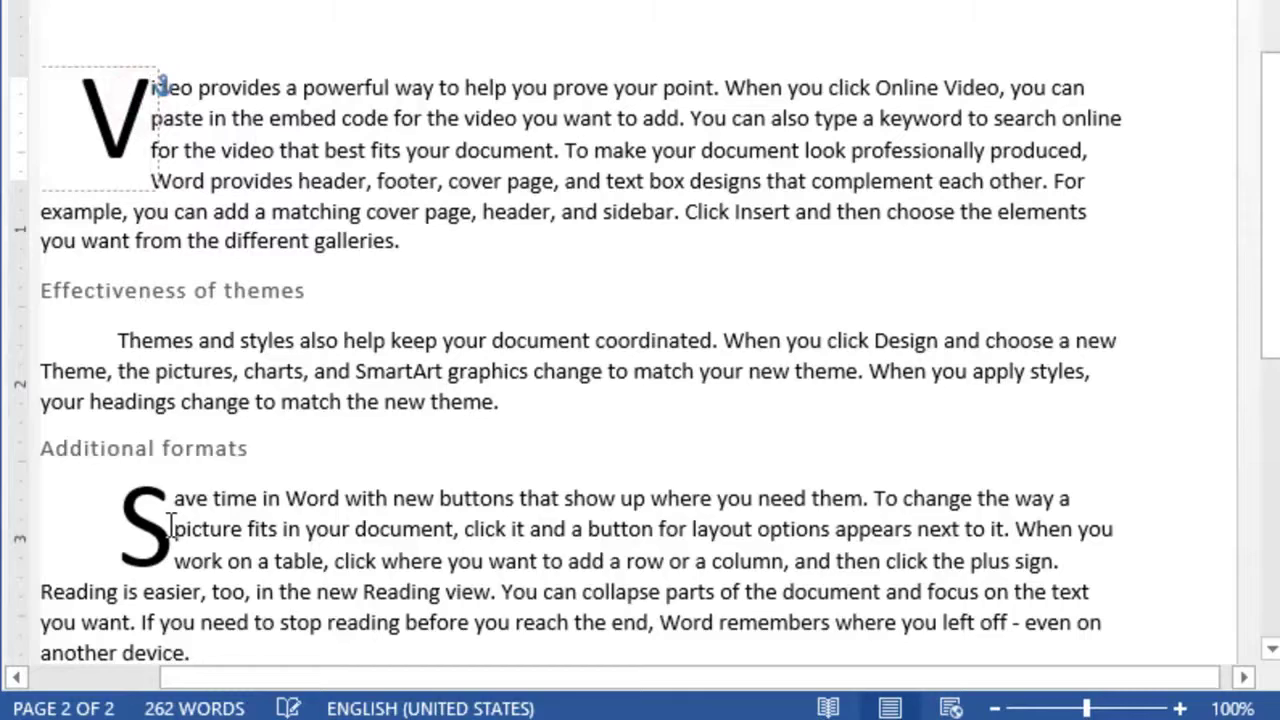
left_click(126, 189)
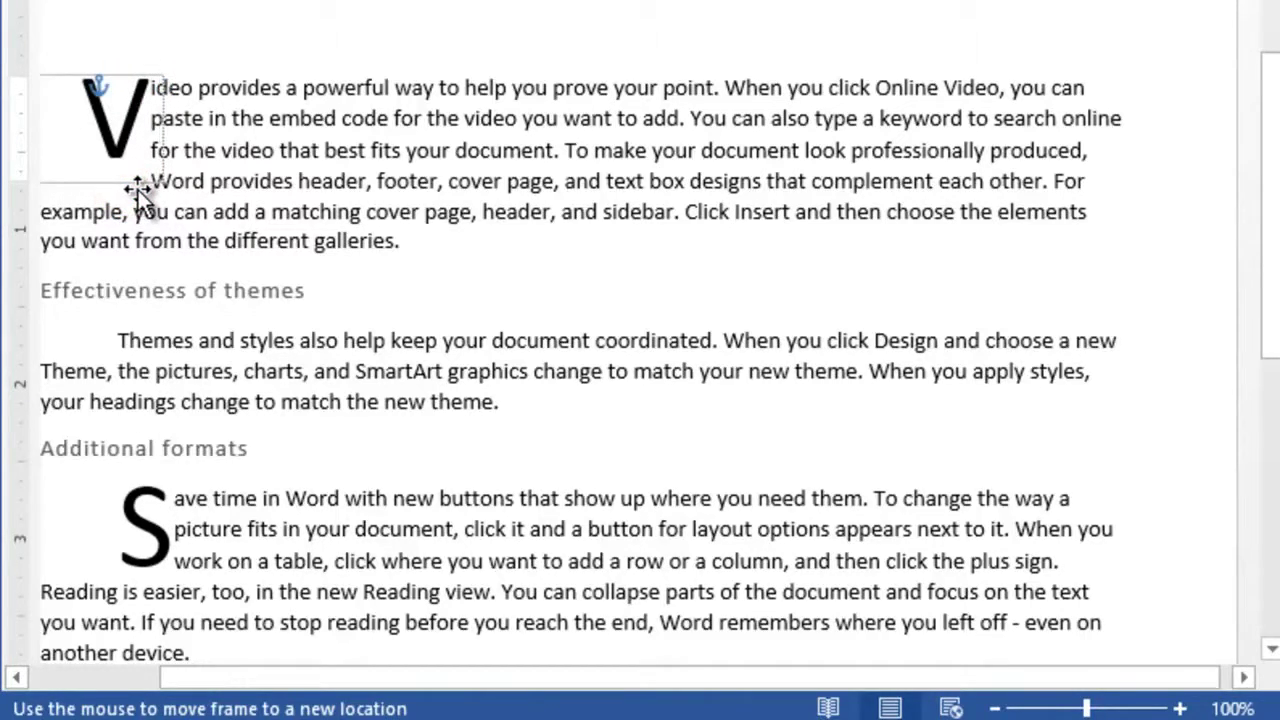
left_click_drag(138, 190, 139, 191)
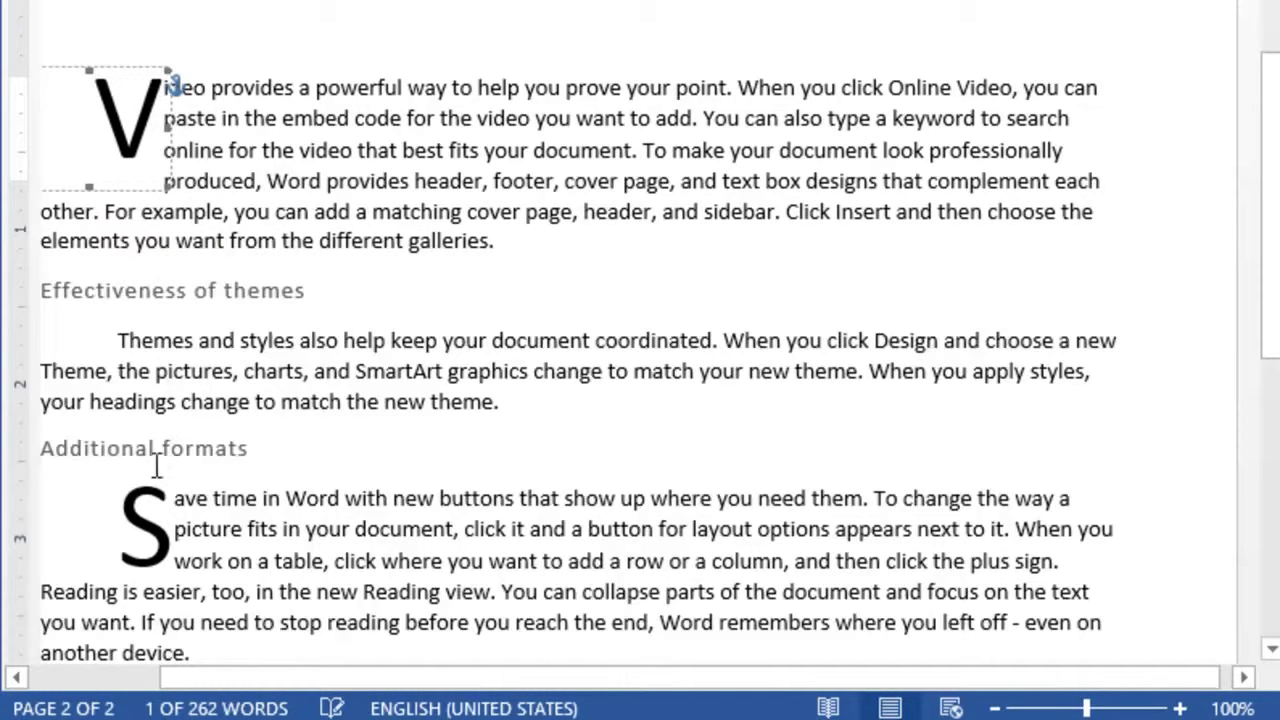
left_click(156, 32)
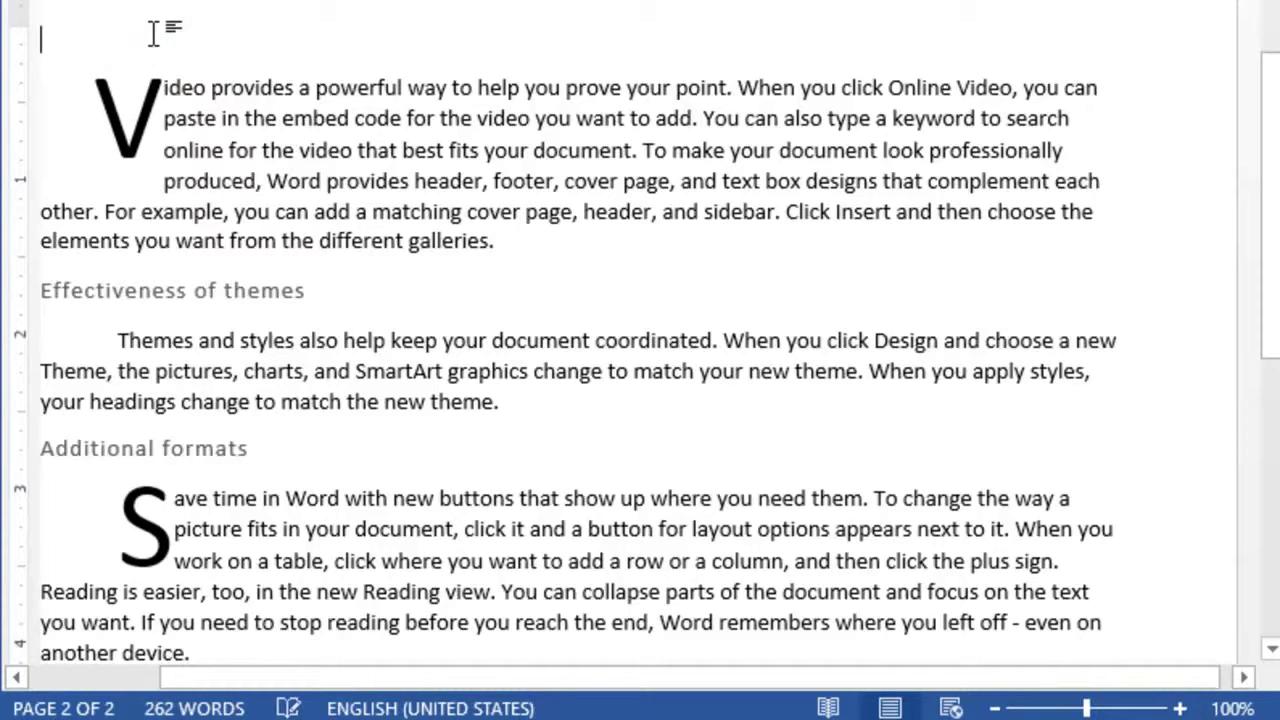
Type 'Professional documents' on the empty top line and give it the Heading 1 style with Ctrl+Alt+1
type("Profe")
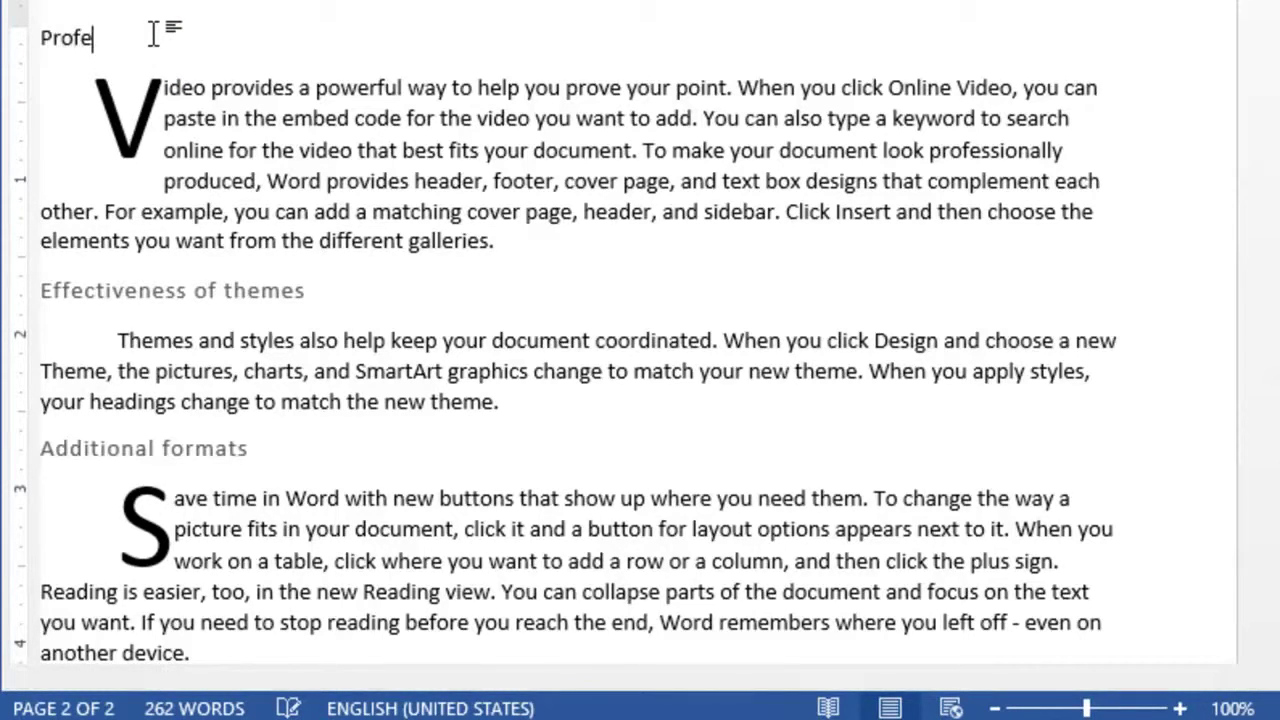
type("ssional d")
type("ocuments")
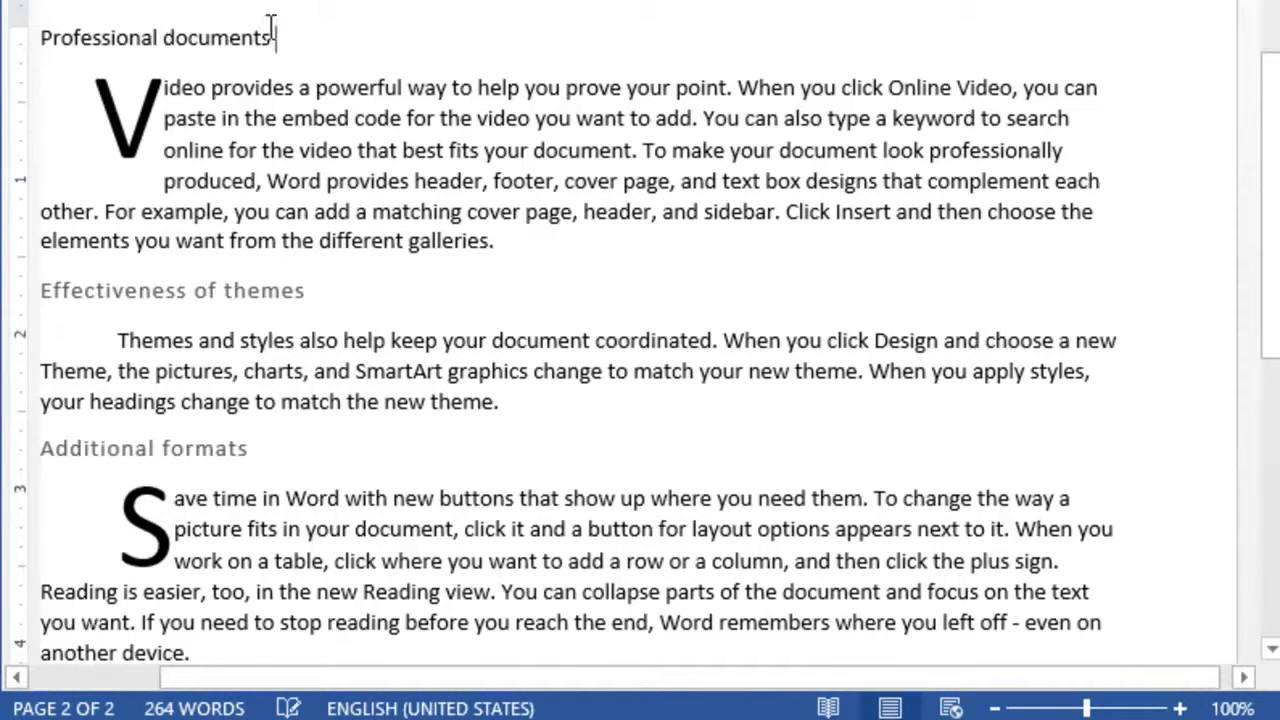
left_click_drag(274, 30, 57, 22)
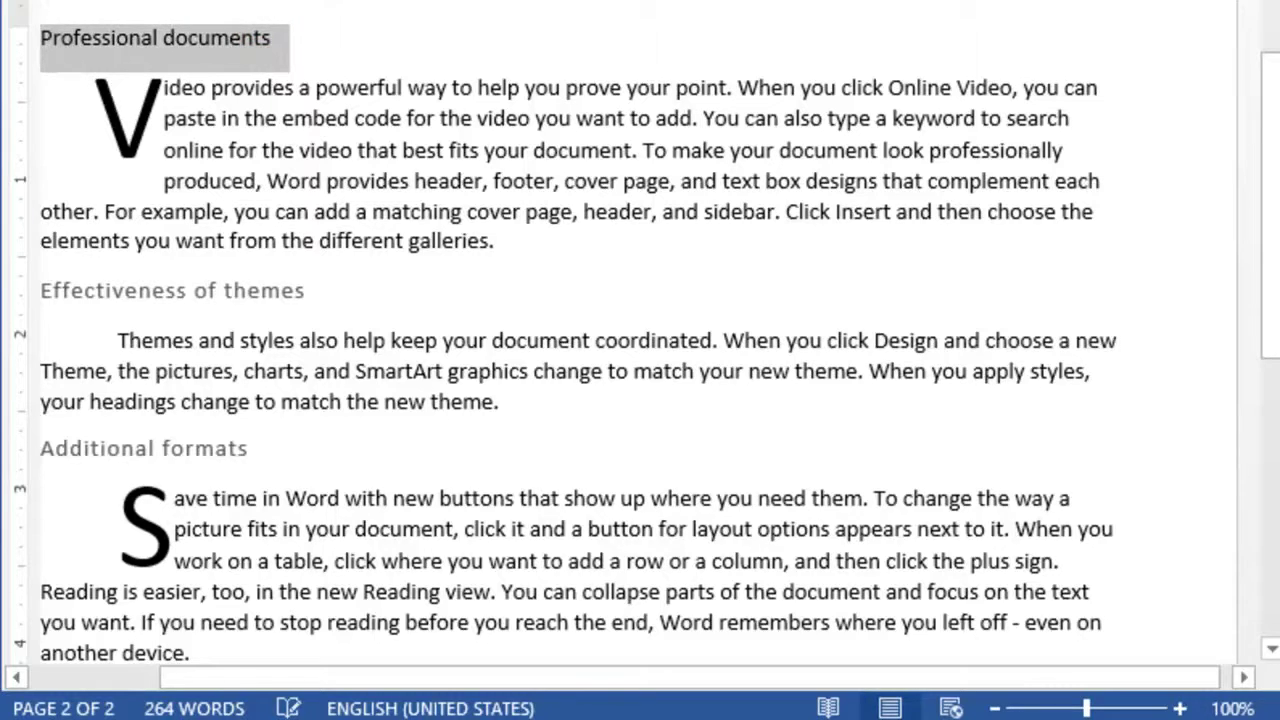
key("ctrl+alt+1")
left_click(926, 120)
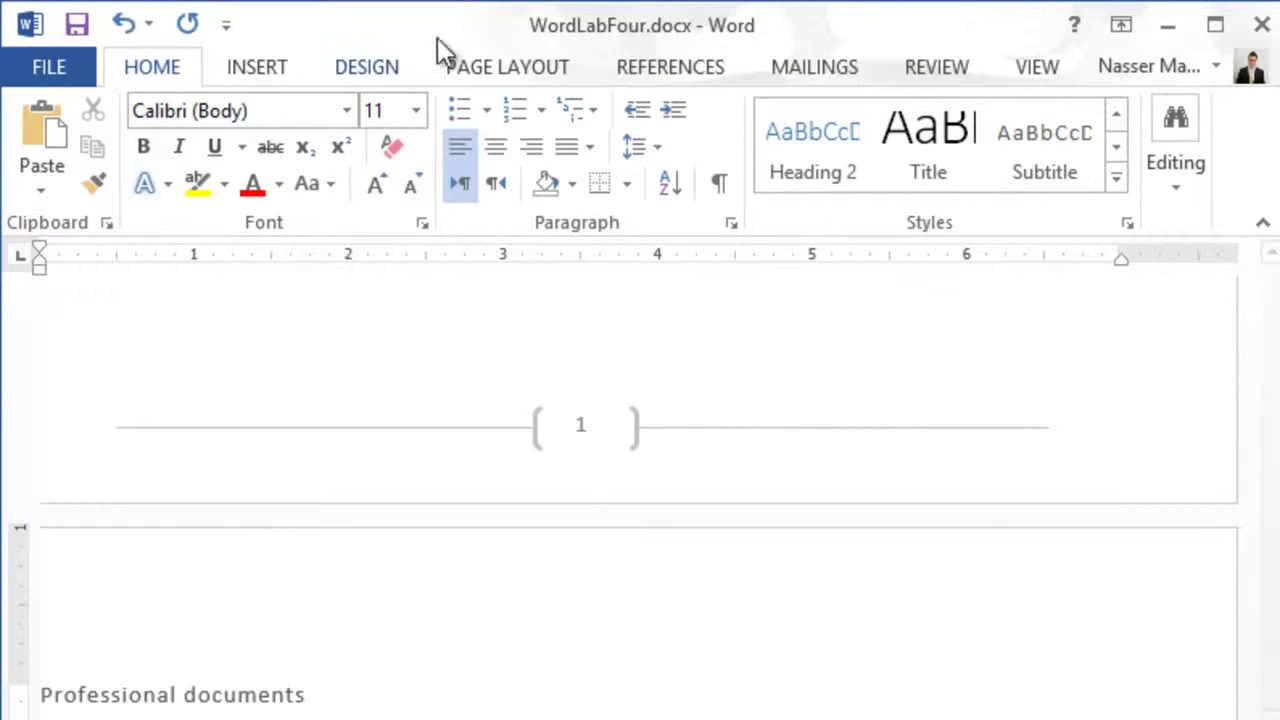
Apply the Retrospect theme to the document from the Design themes gallery
left_click(505, 70)
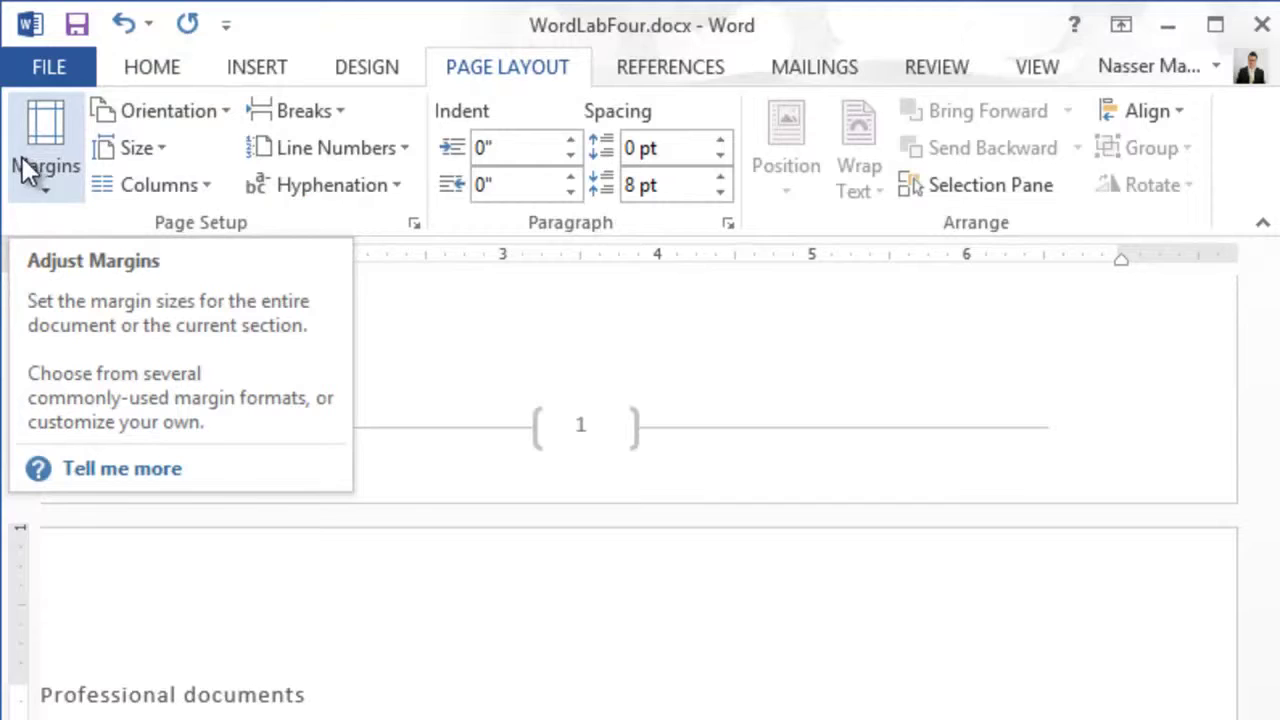
left_click(355, 62)
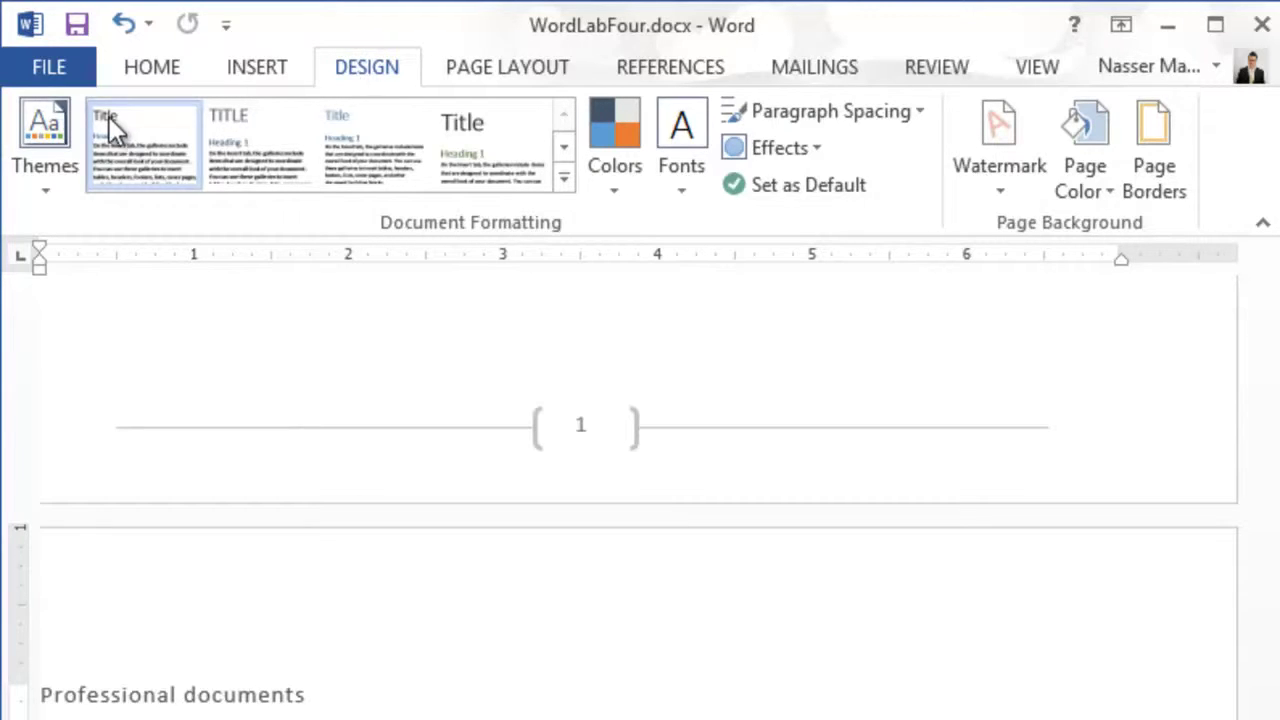
left_click(57, 185)
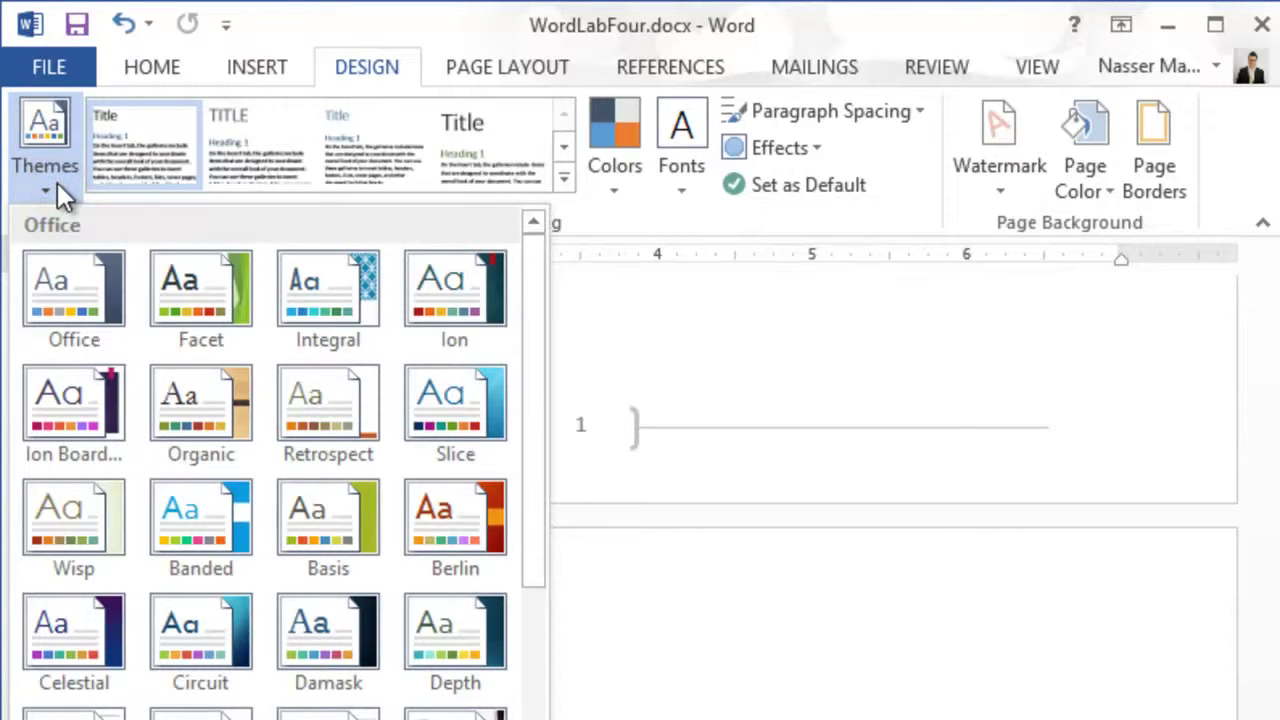
left_click(324, 388)
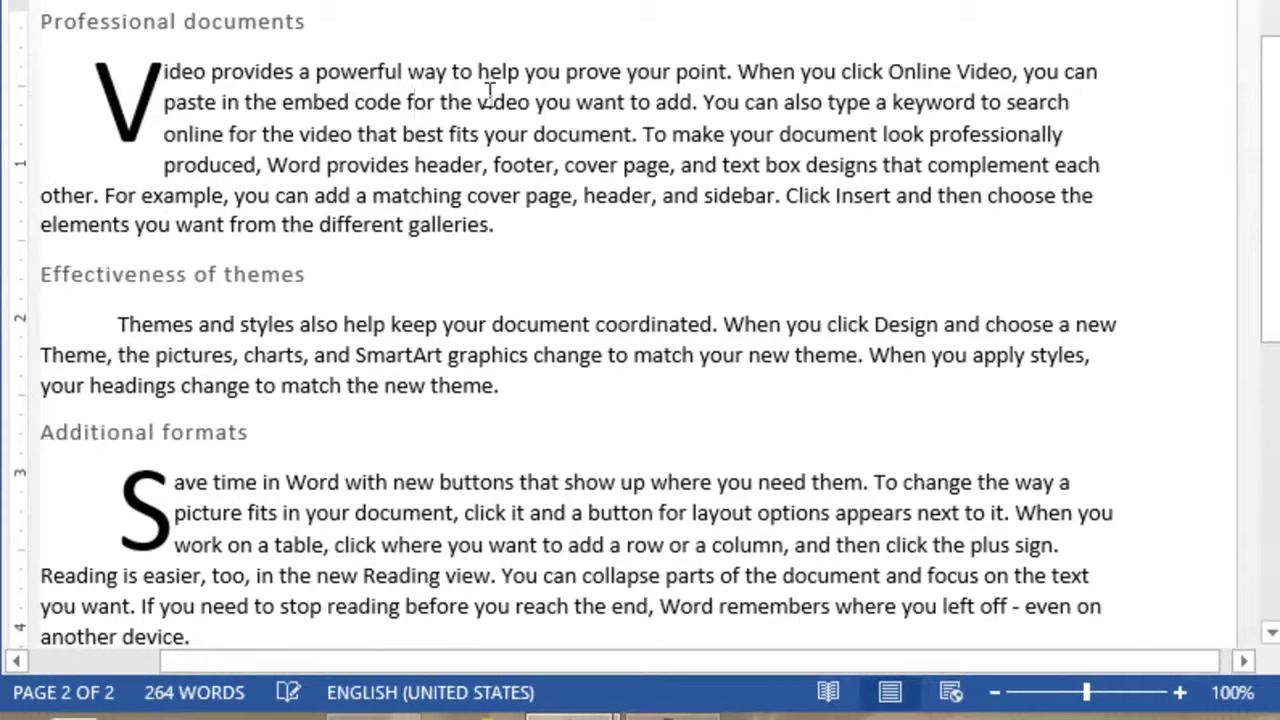
Scroll down to page 2 and place the caret in the dropped-cap body paragraph
left_click(512, 164)
left_click_drag(1270, 58, 1266, 131)
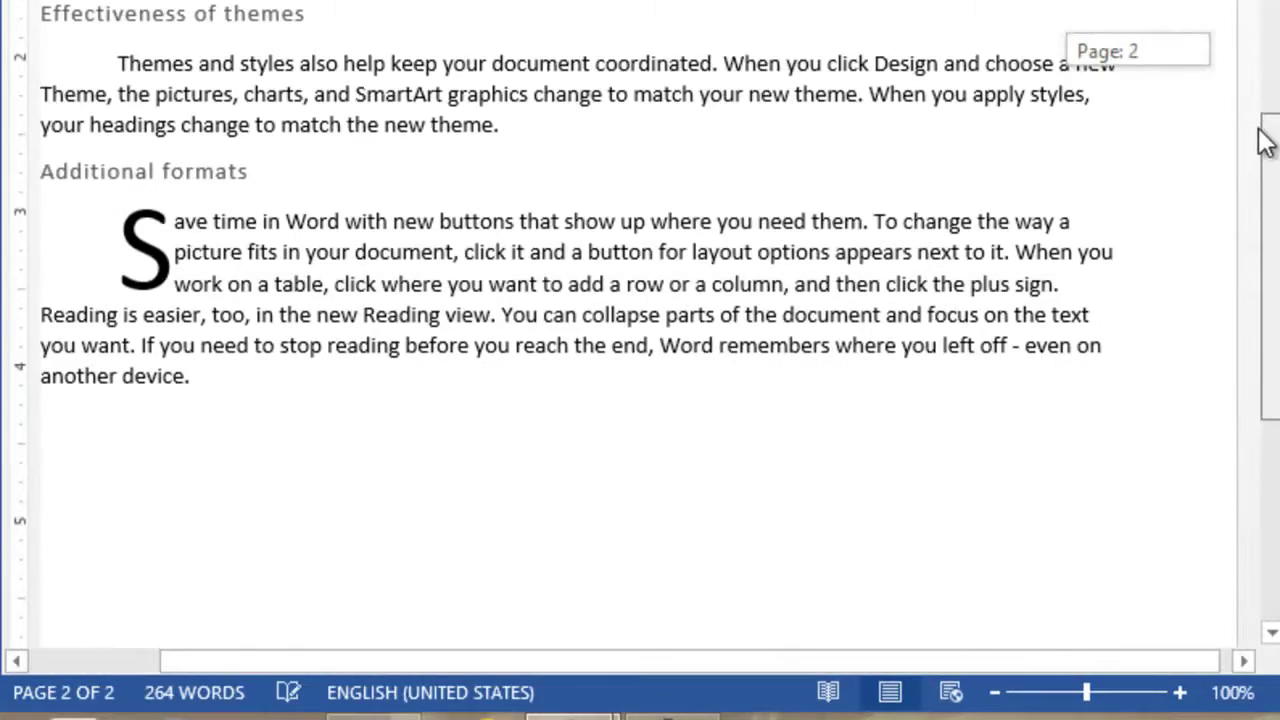
left_click(662, 607)
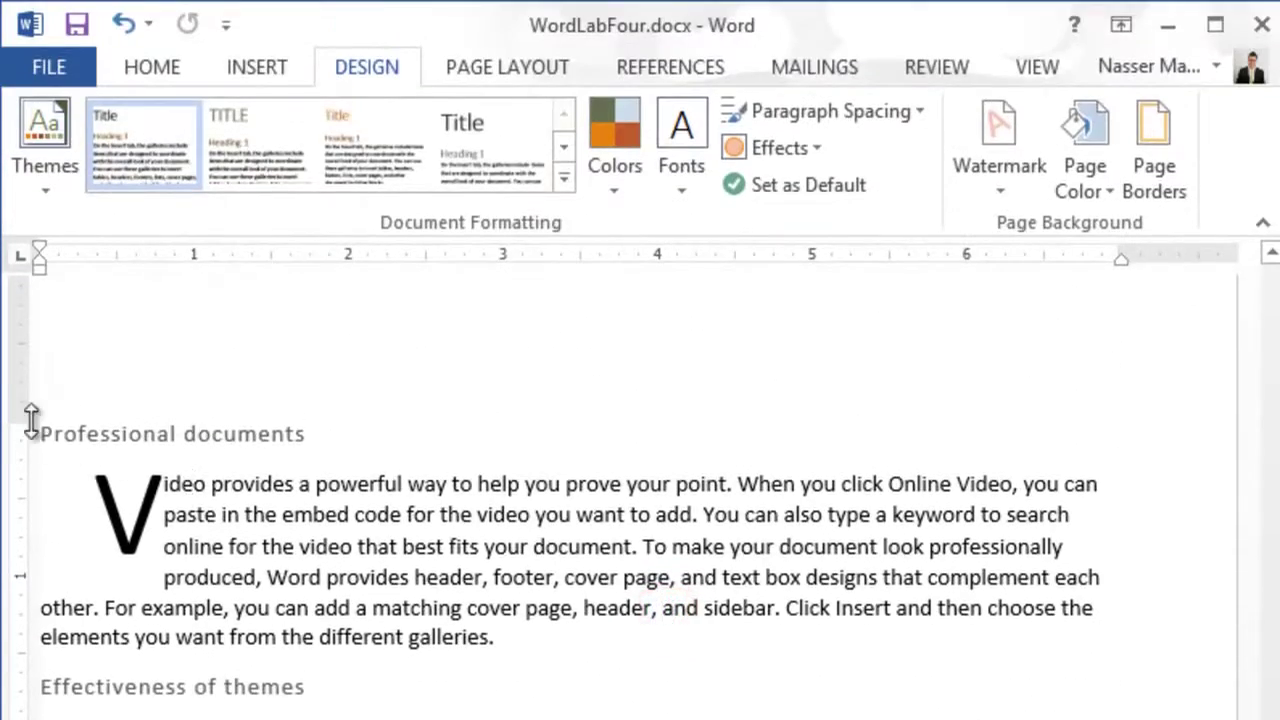
Select the document text and apply the Retrospect theme
triple_click(34, 430)
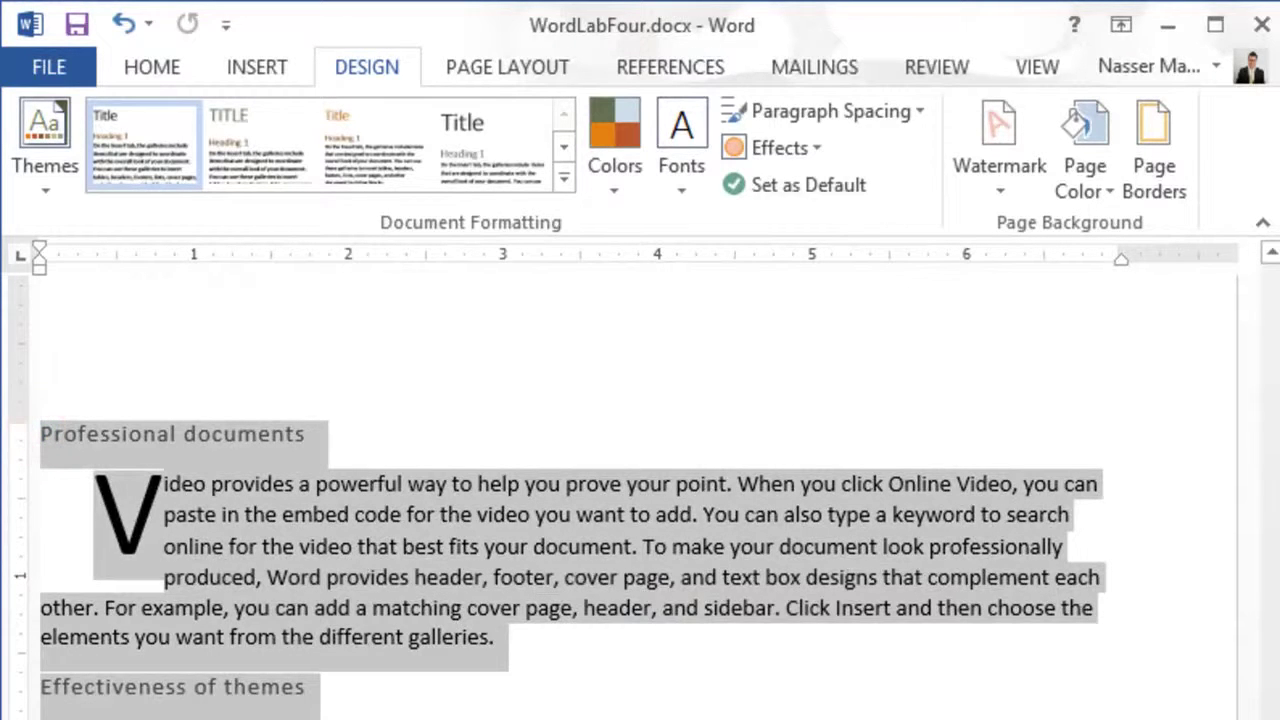
left_click(234, 180)
left_click(46, 178)
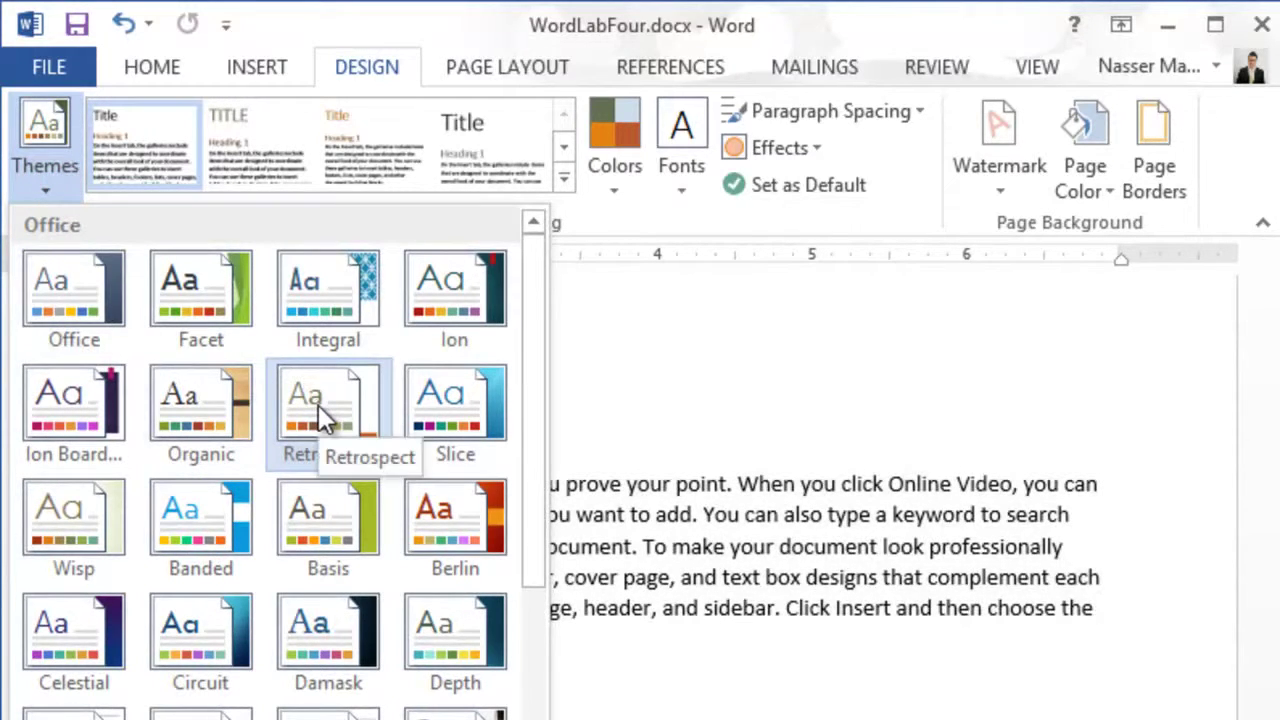
left_click(318, 405)
left_click(440, 550)
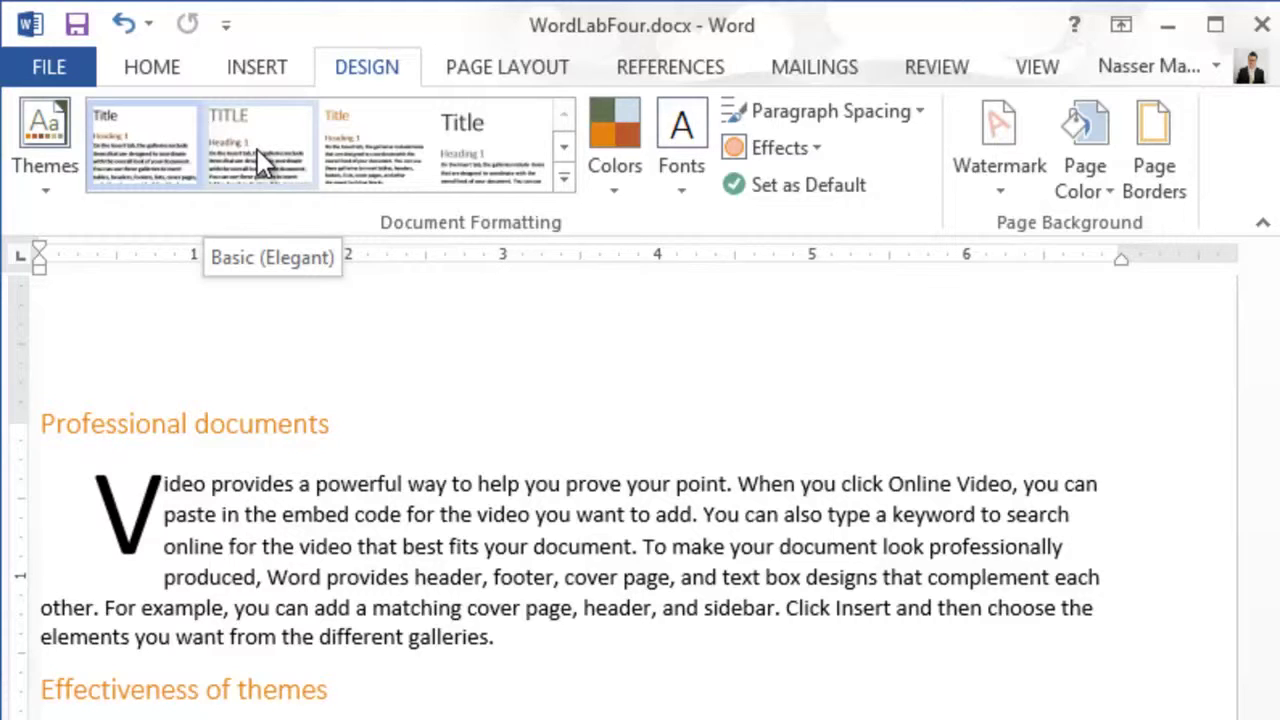
Apply the Basic (Elegant) style set, then switch to the Basis theme
left_click(257, 149)
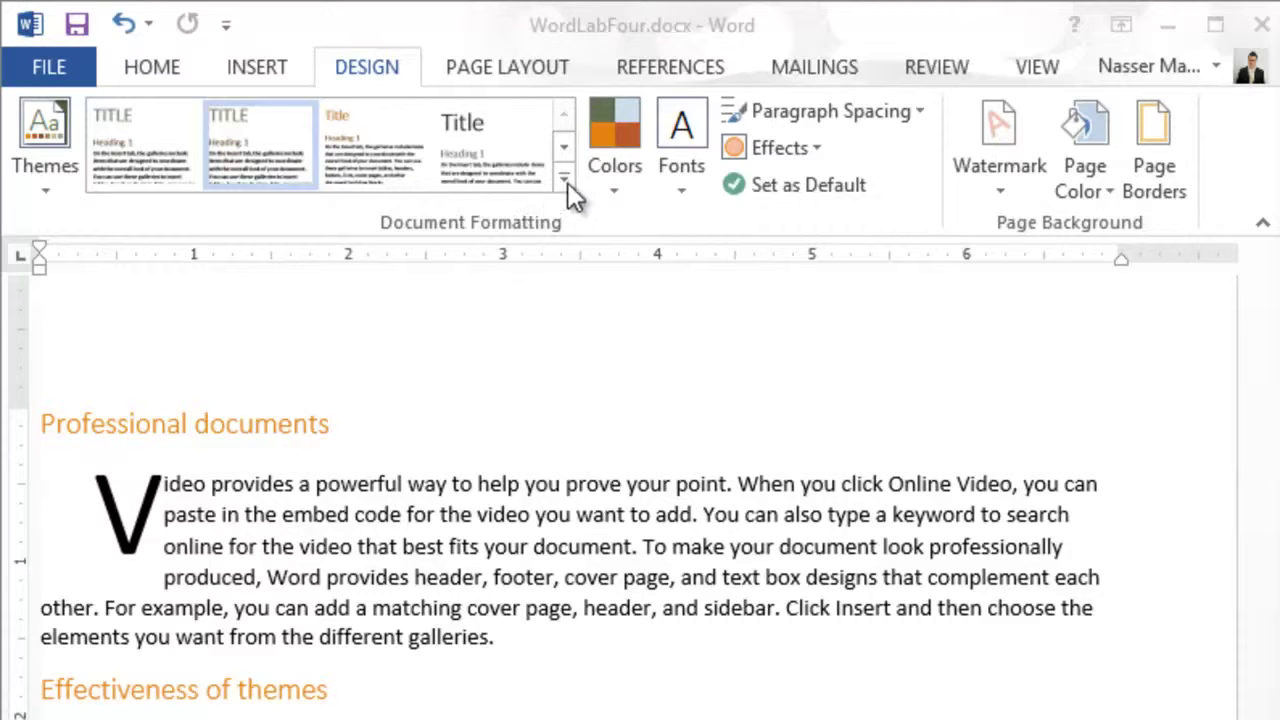
left_click(46, 179)
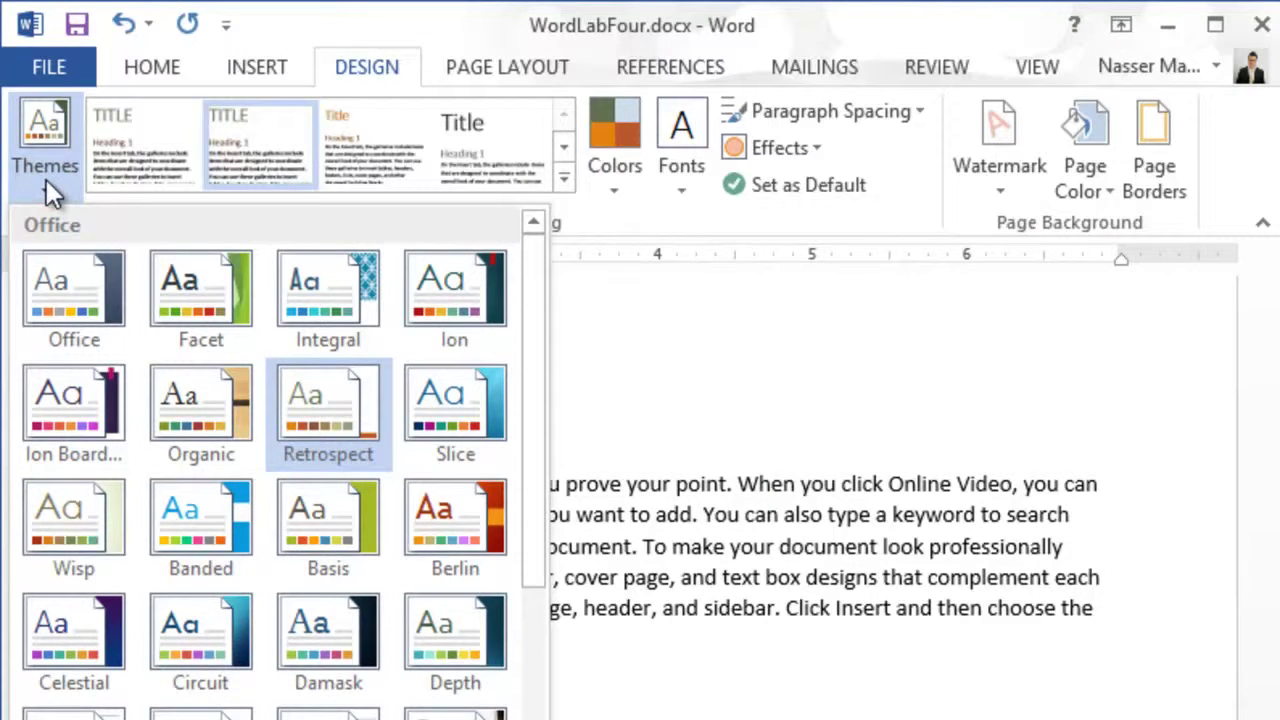
left_click(316, 519)
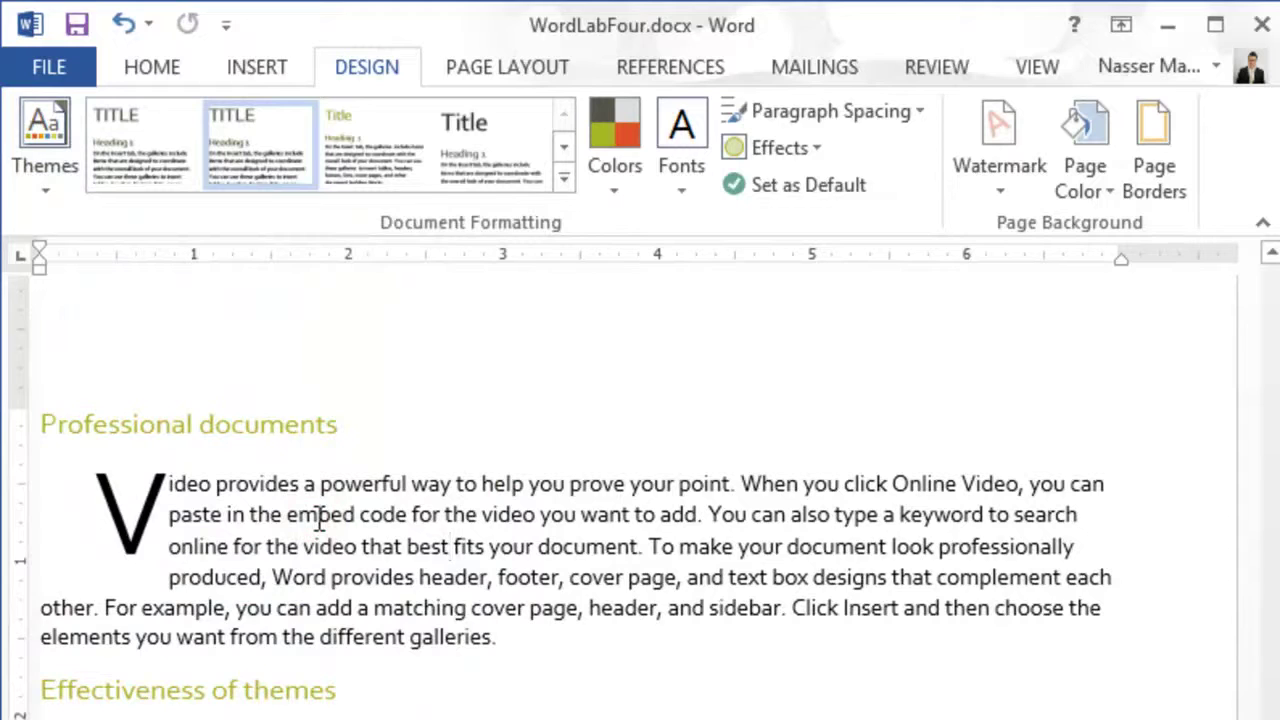
left_click(55, 181)
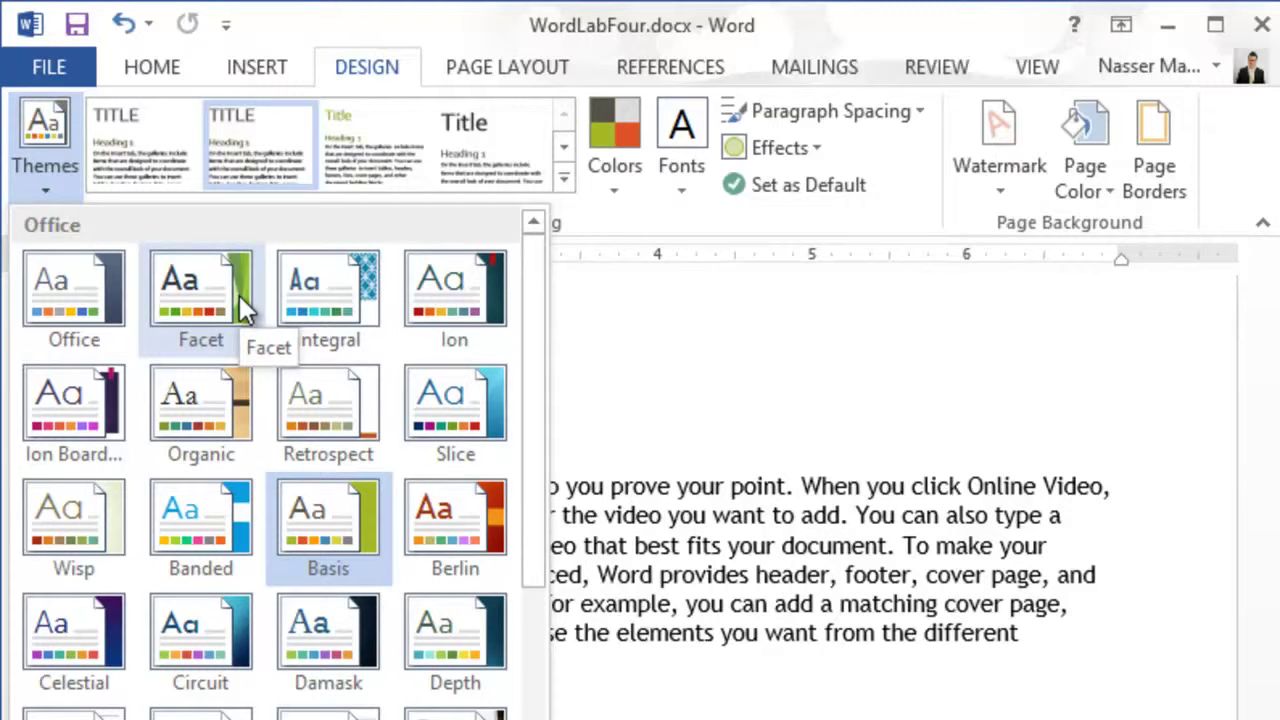
left_click(669, 309)
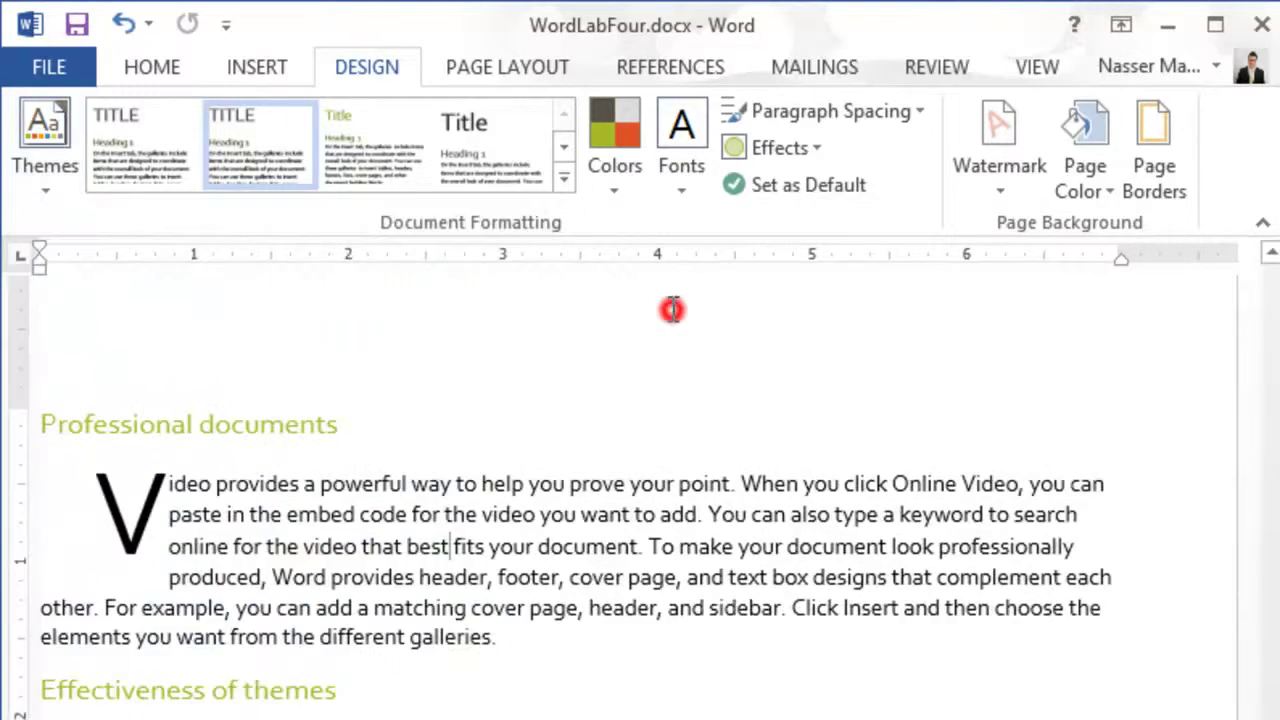
Pick a built-in style set from the full gallery, then apply the Retrospect theme
left_click(559, 177)
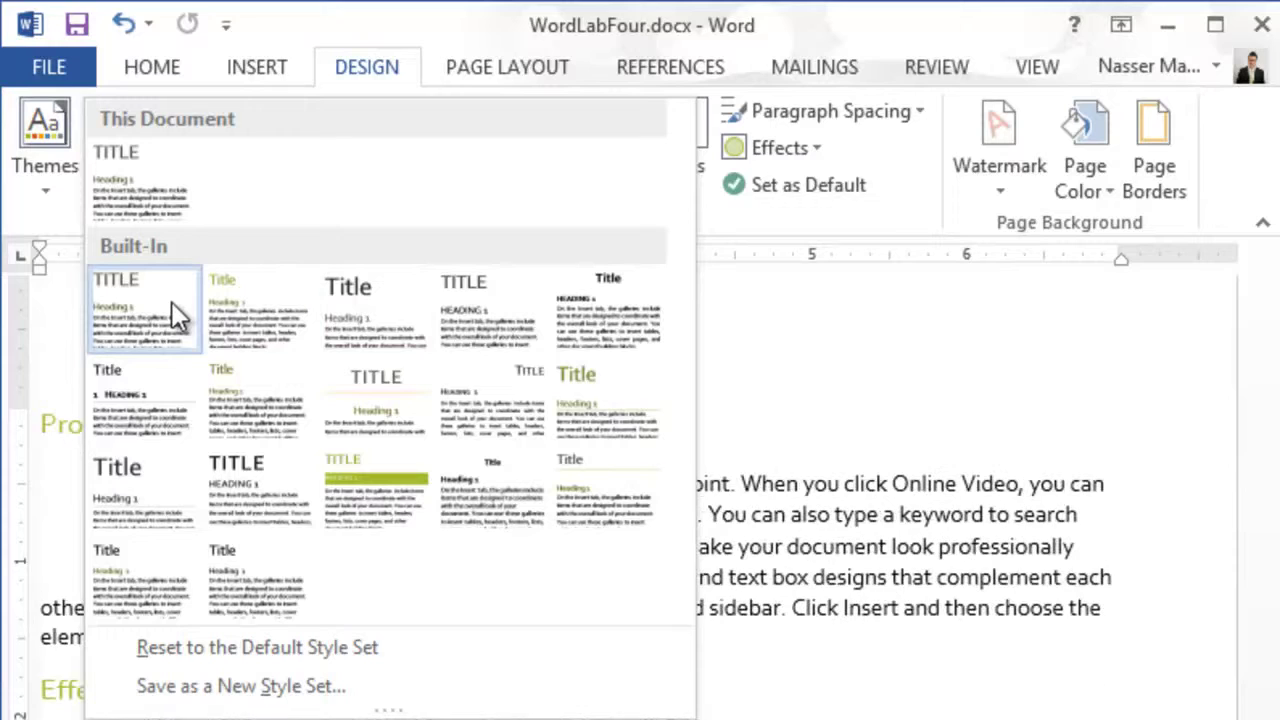
left_click(236, 400)
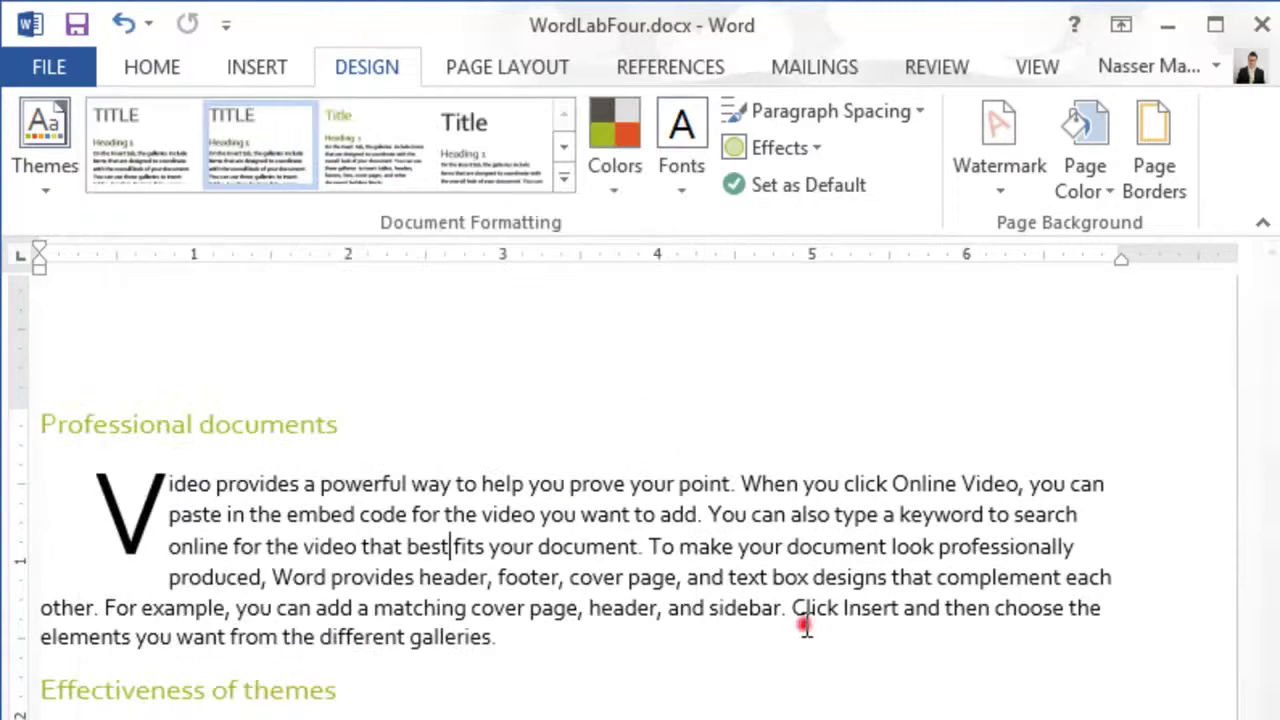
left_click(35, 195)
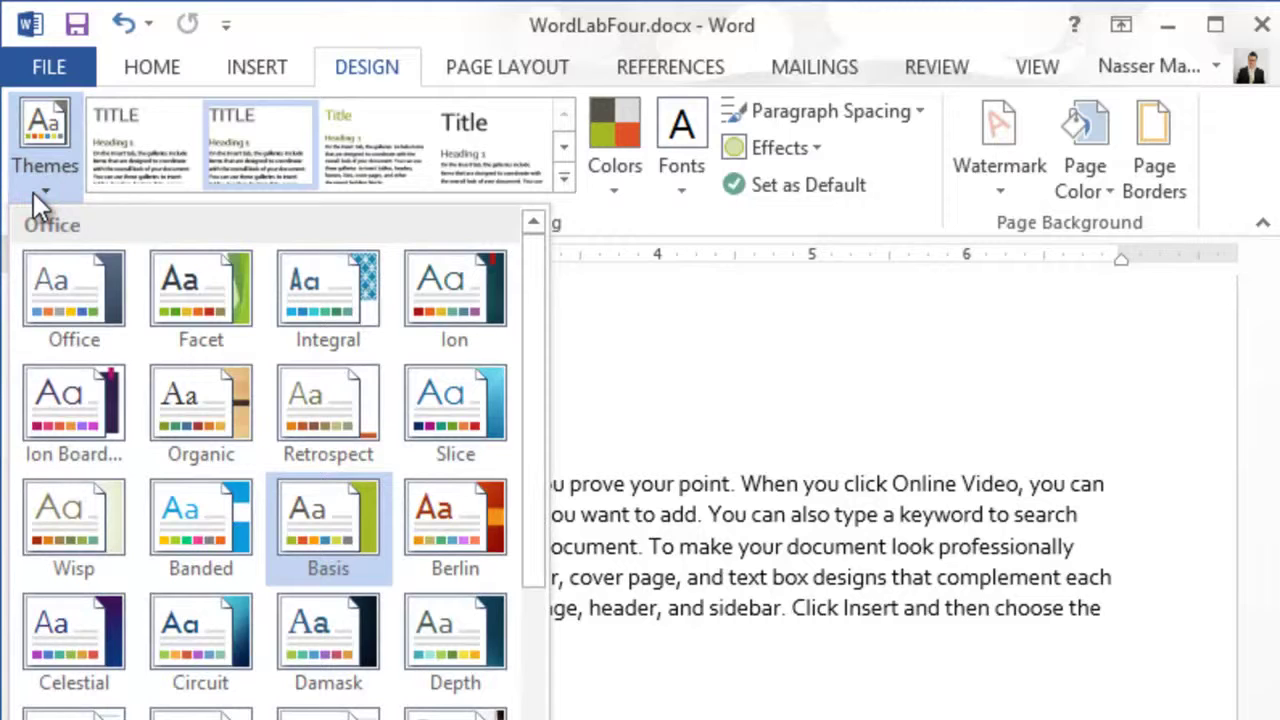
left_click(321, 387)
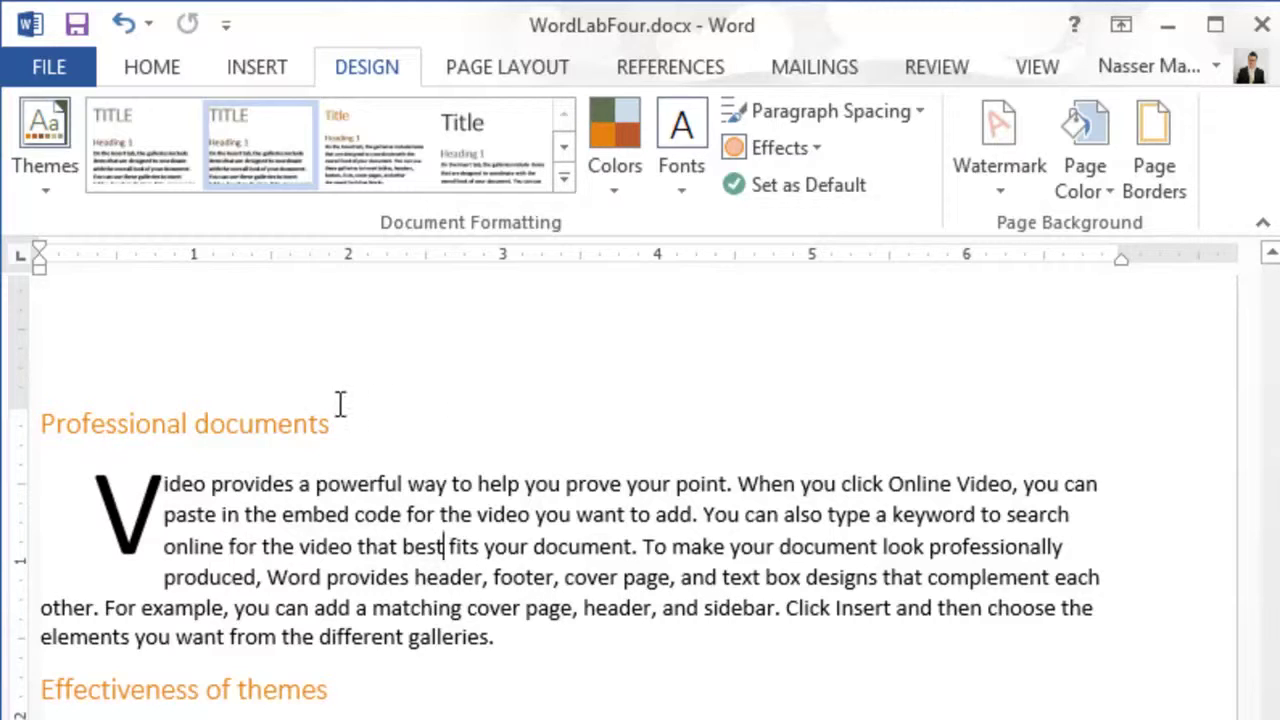
Reapply the Retrospect theme with the caret in the heading so headings turn orange
left_click(50, 187)
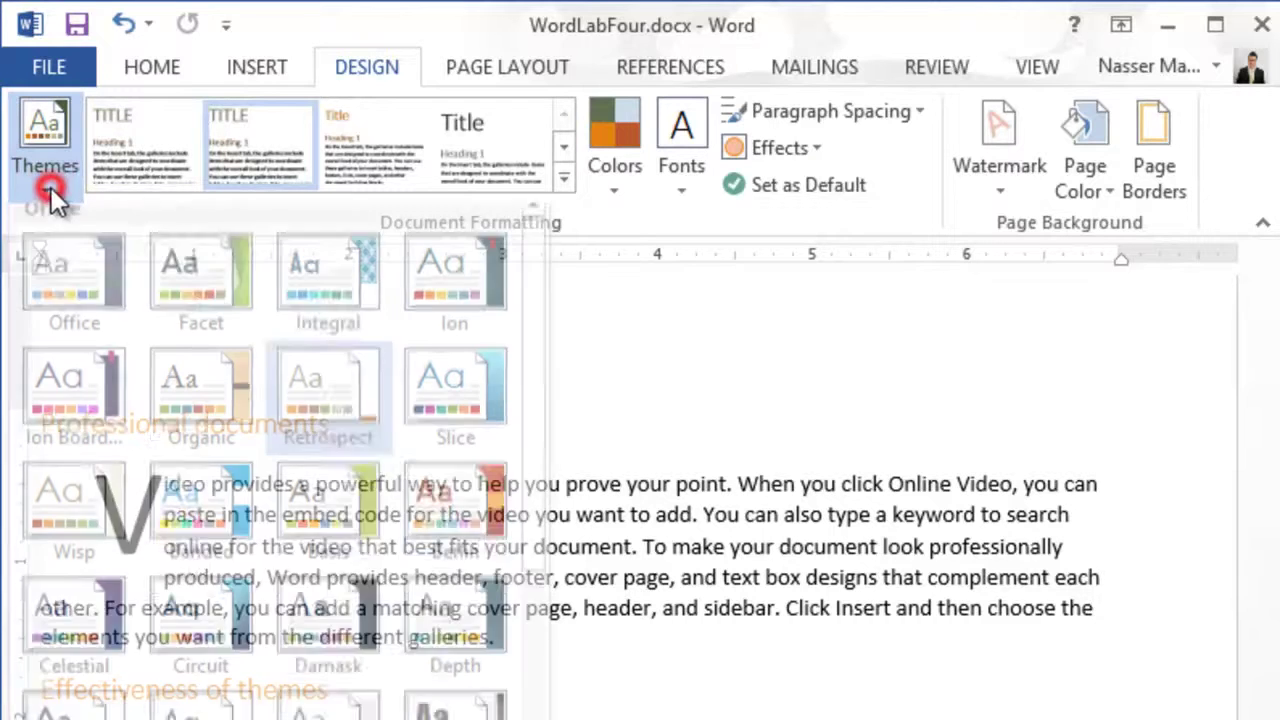
left_click(794, 619)
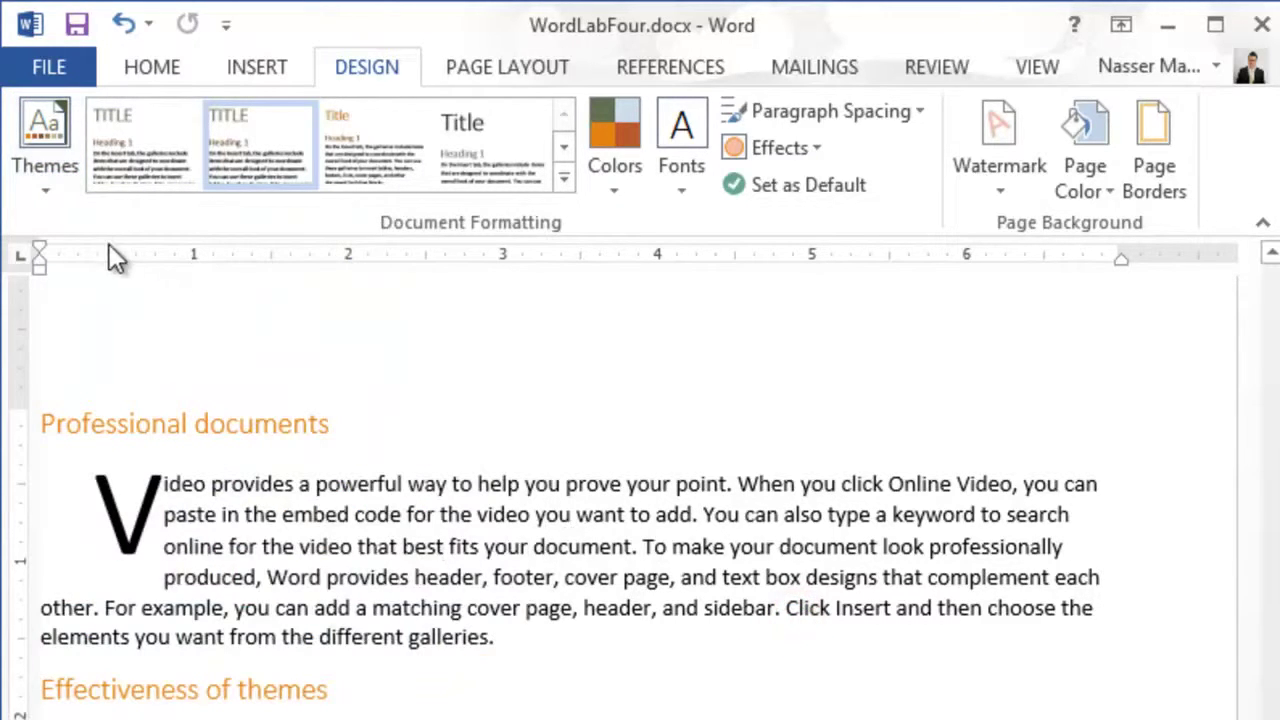
left_click(46, 189)
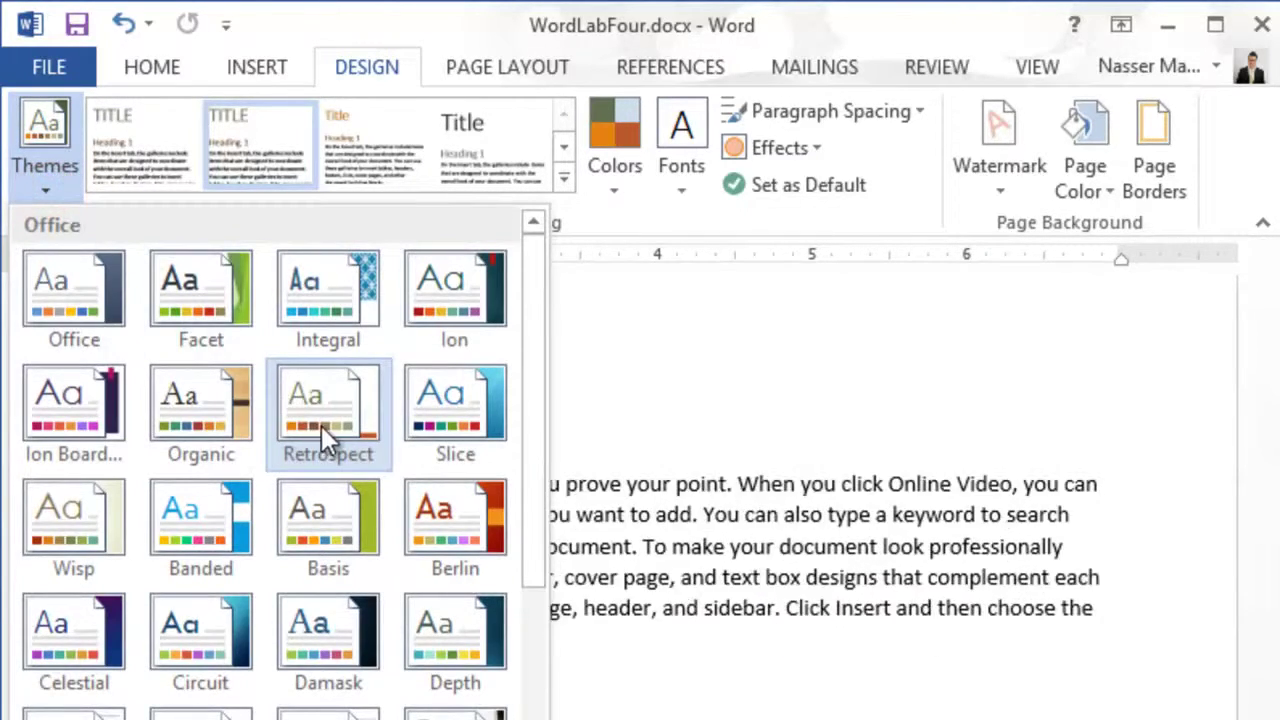
left_click(811, 634)
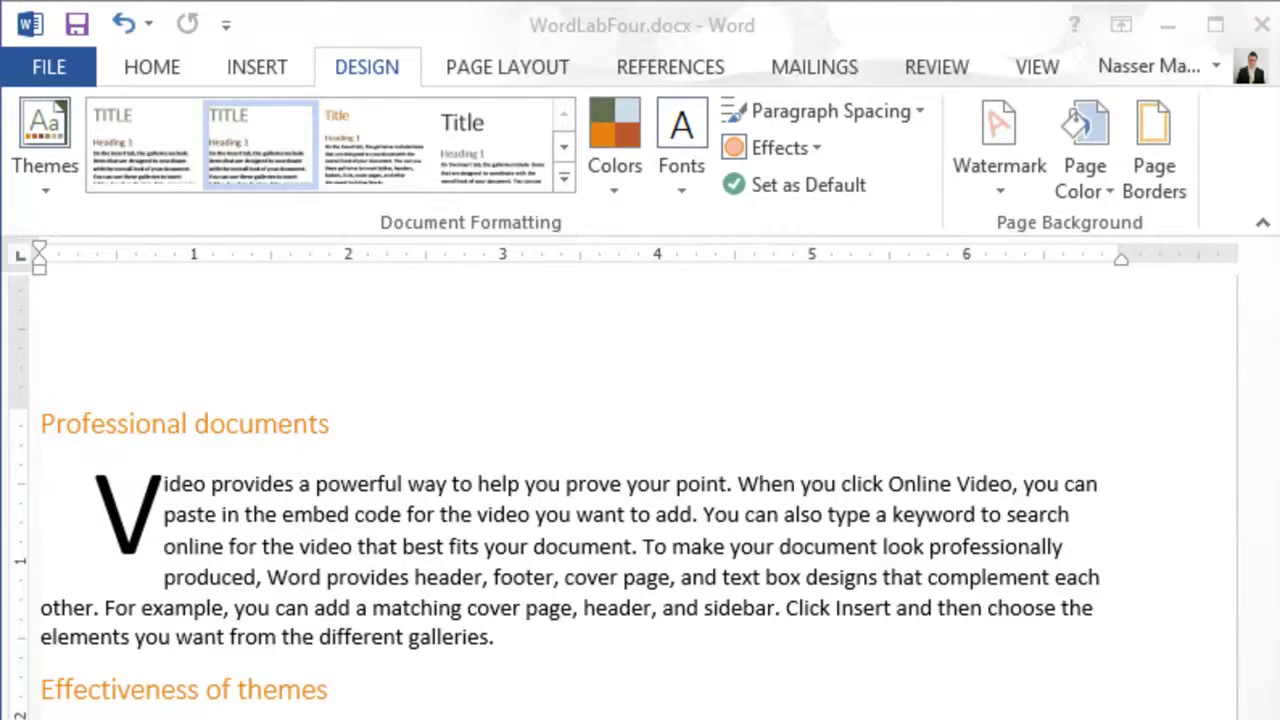
left_click(444, 546)
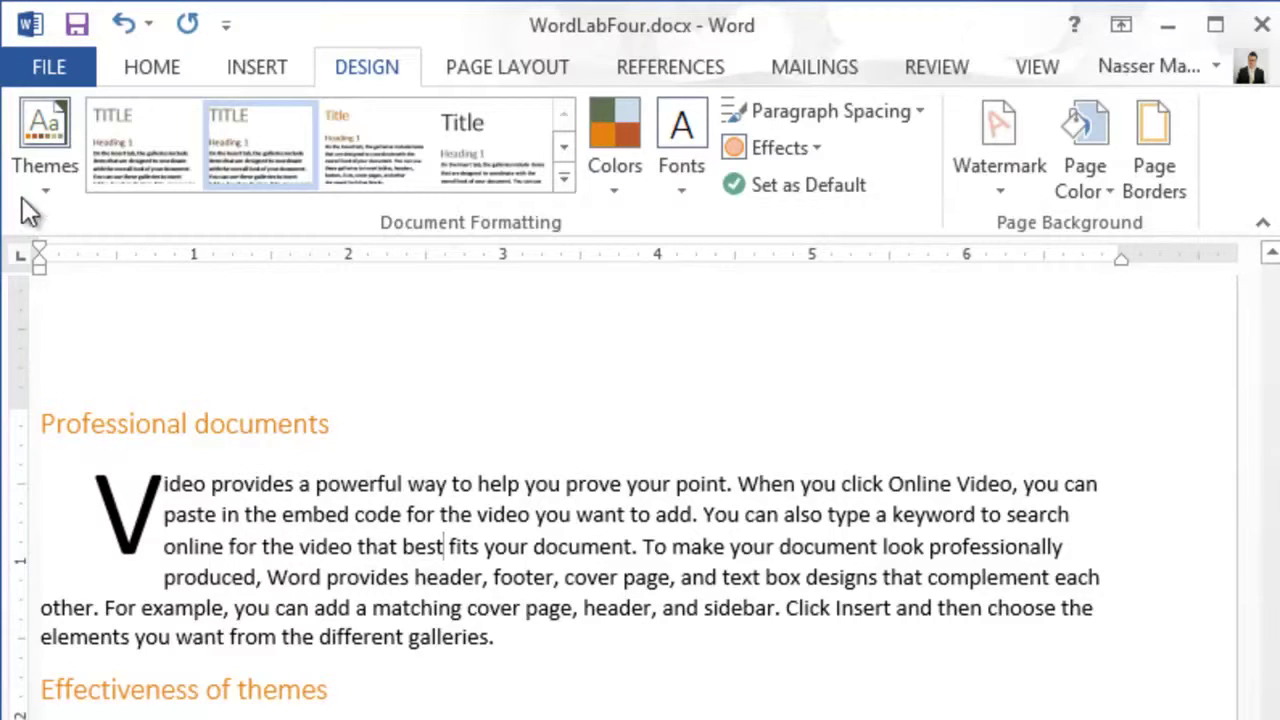
left_click(252, 432)
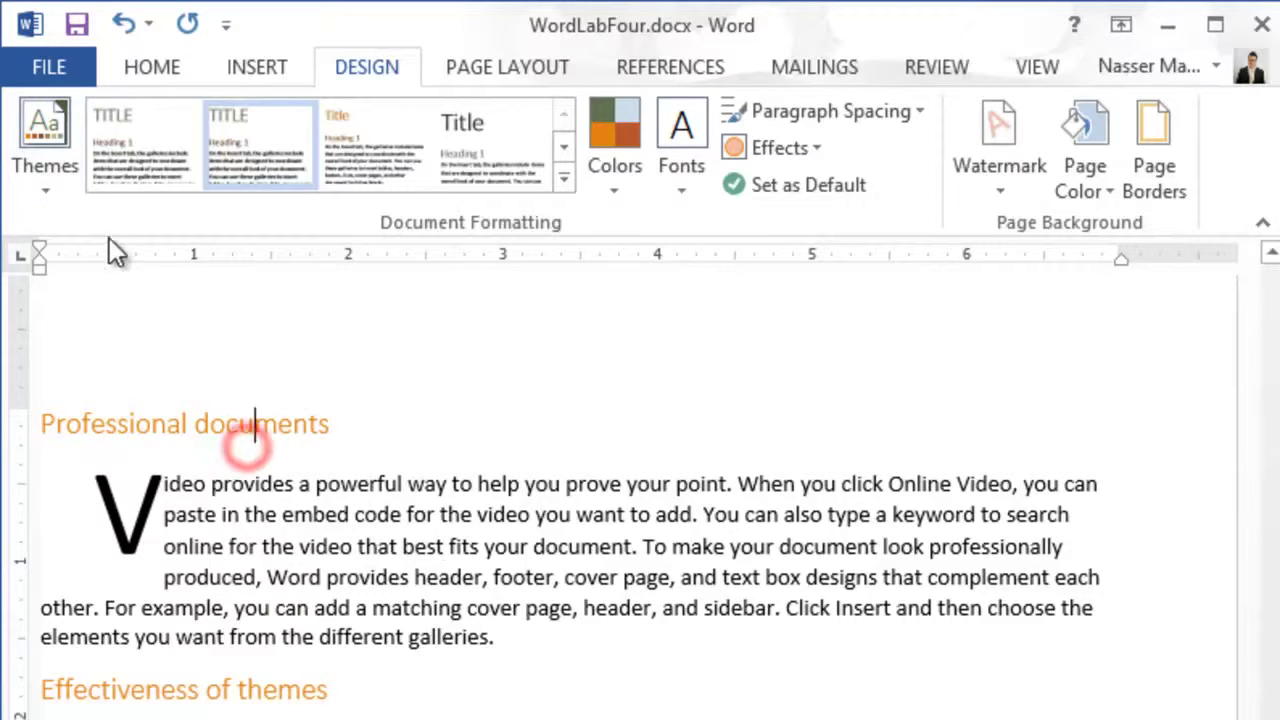
left_click(40, 189)
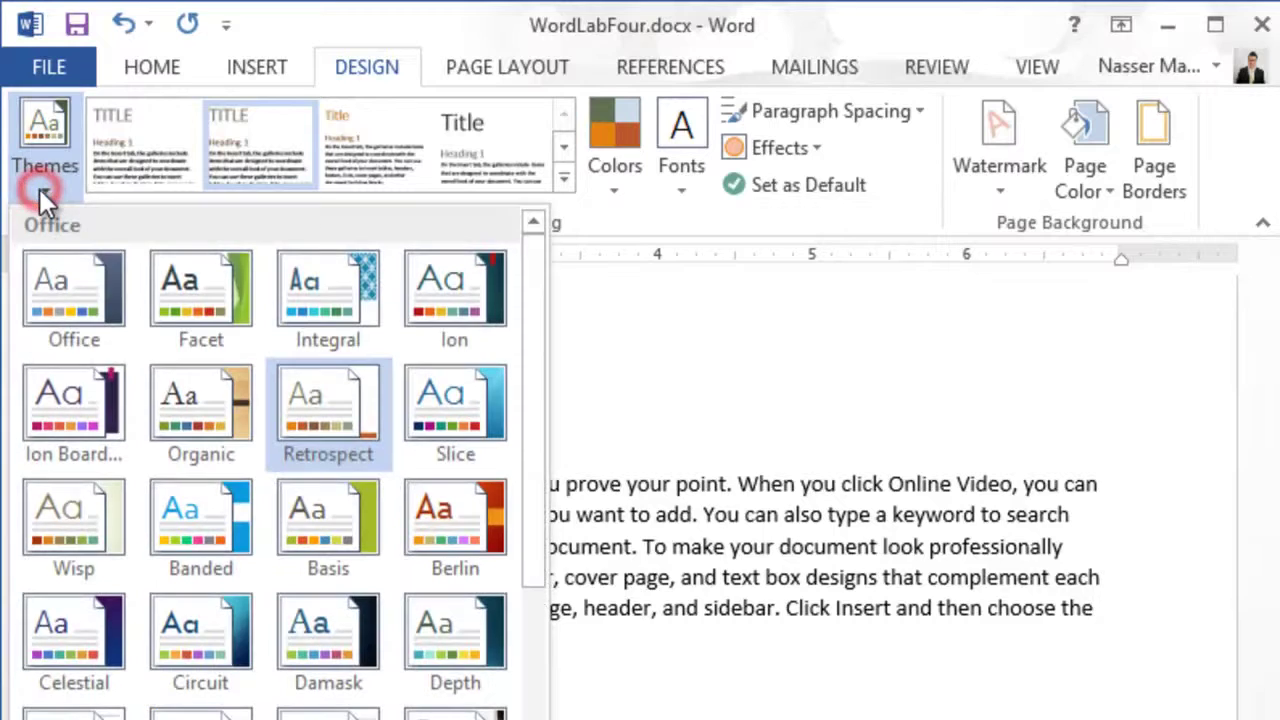
left_click(326, 416)
left_click(417, 580)
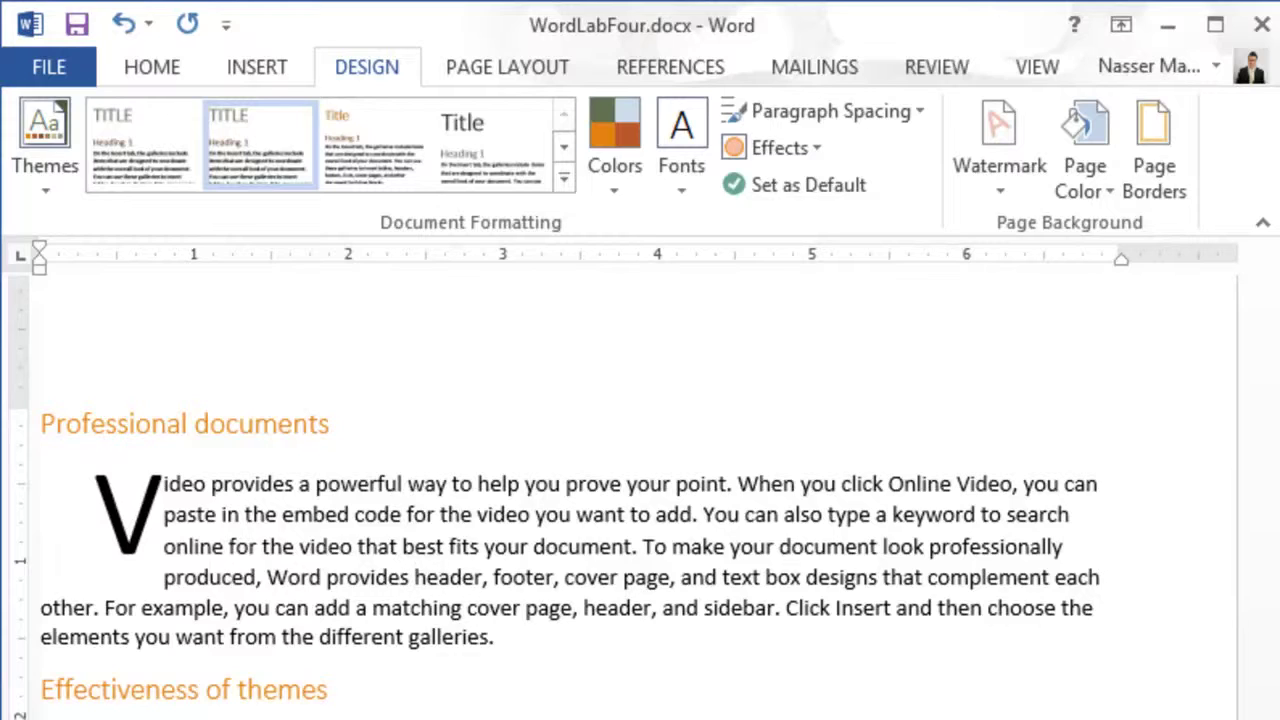
Add a ½ pt orange Box page border applied to the whole document via Page Borders
left_click(816, 613)
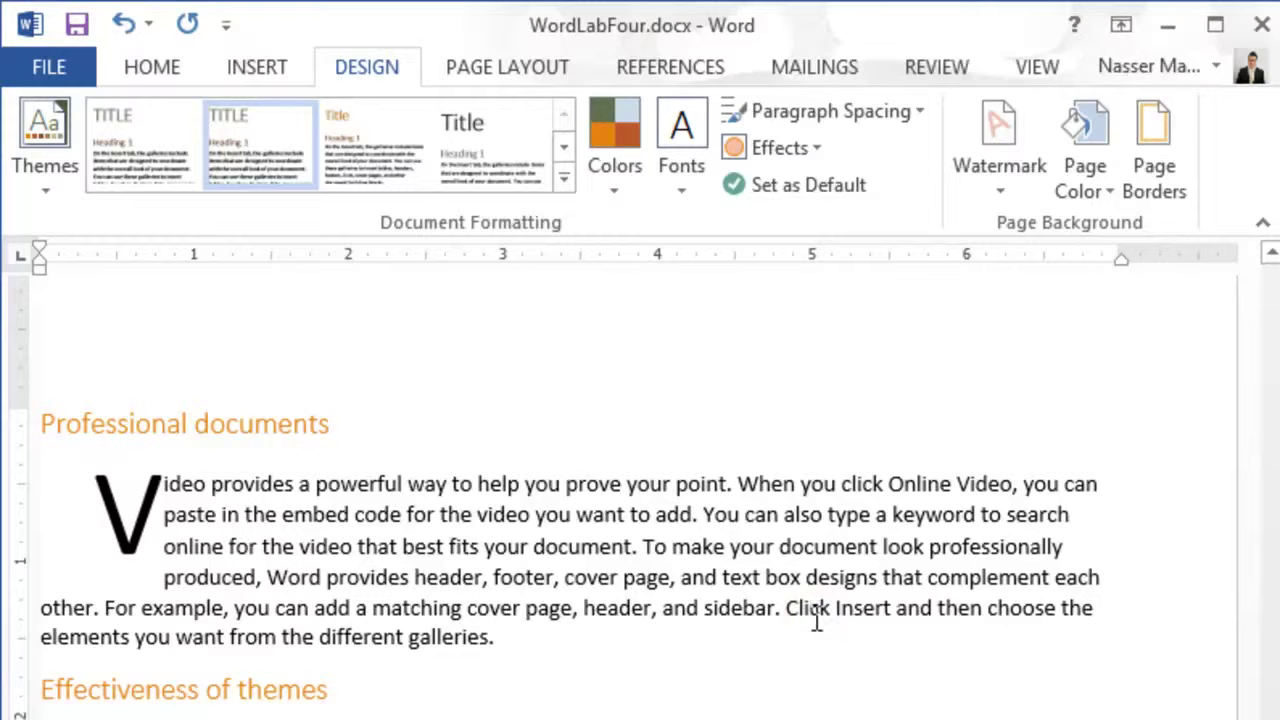
left_click(255, 70)
left_click(152, 63)
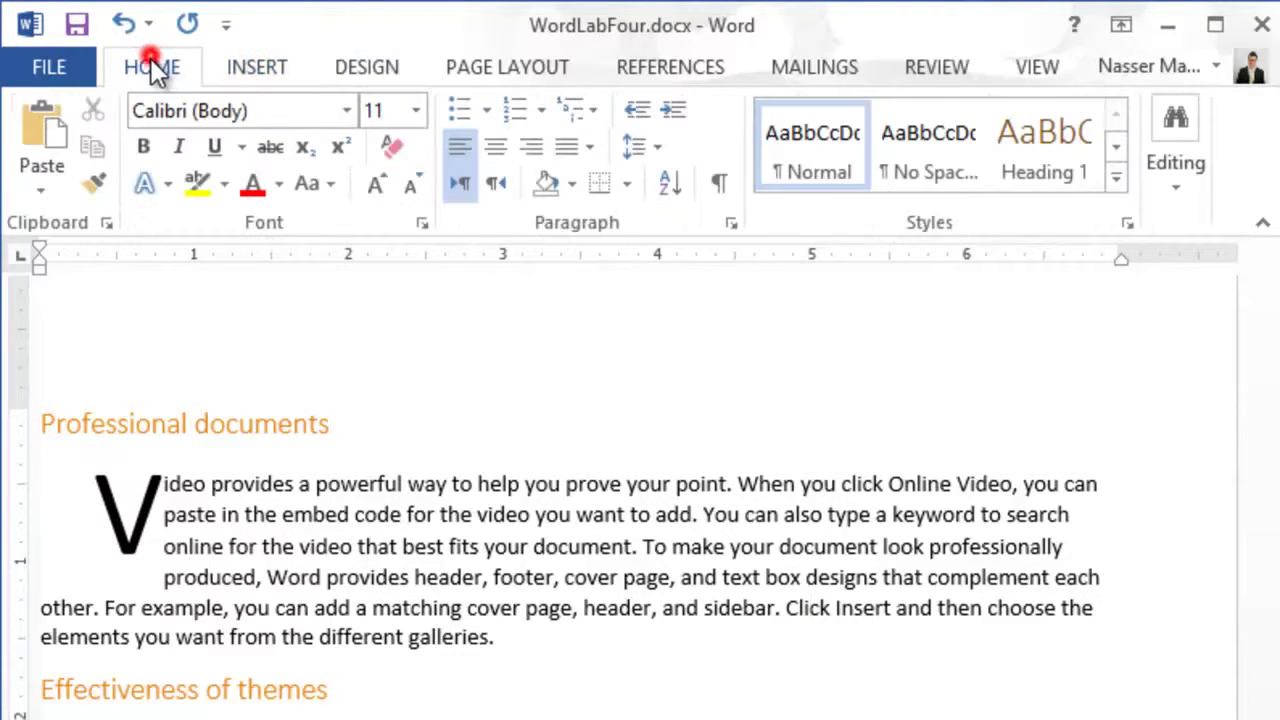
left_click(378, 72)
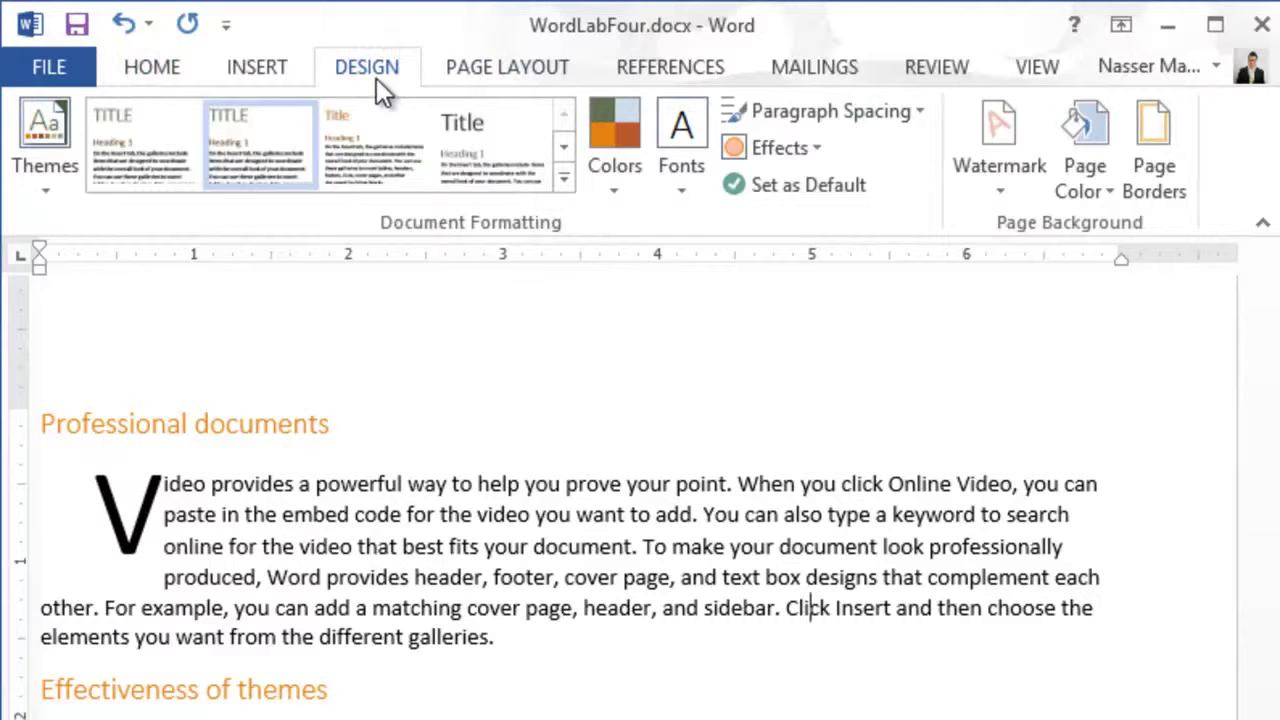
left_click(1160, 135)
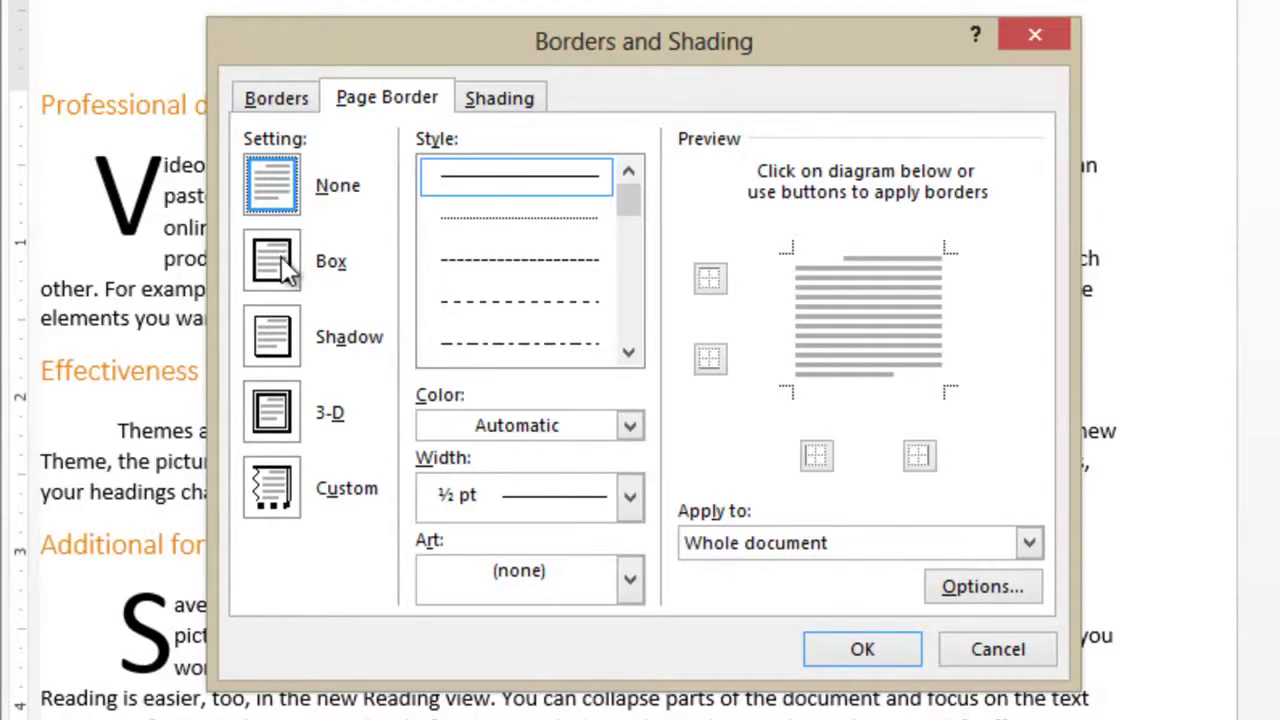
left_click(628, 427)
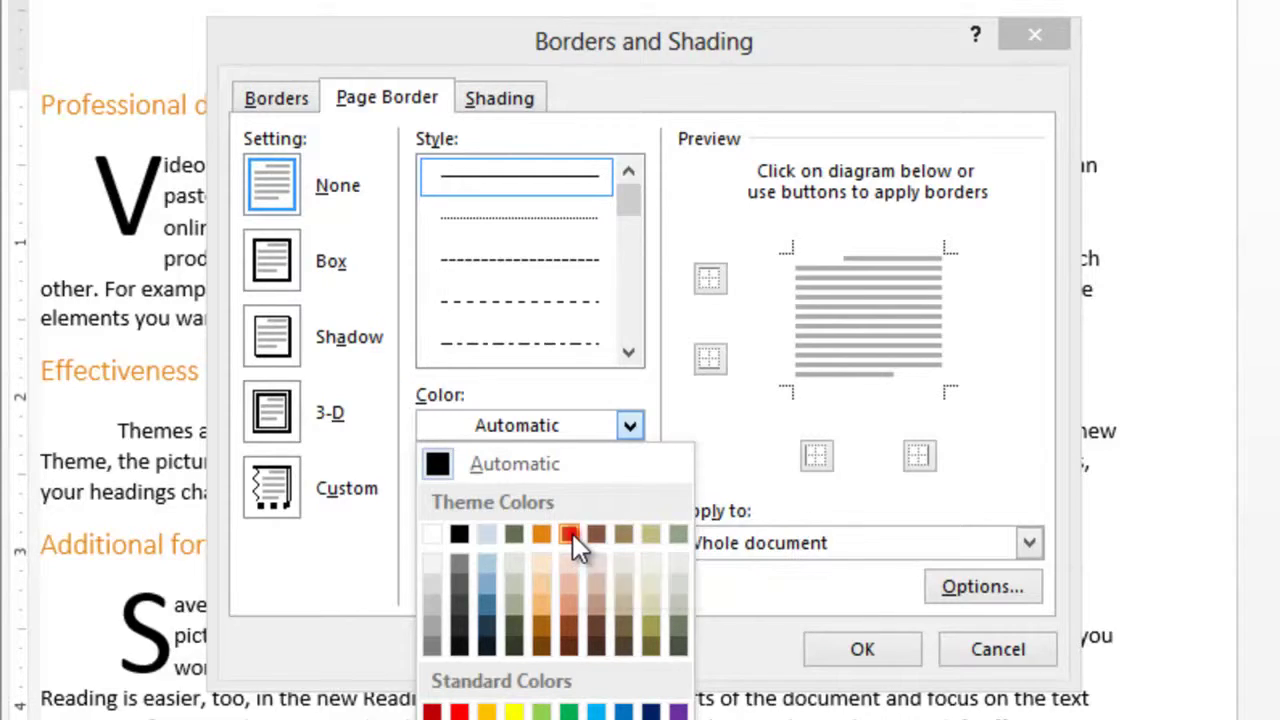
left_click(569, 535)
left_click(856, 650)
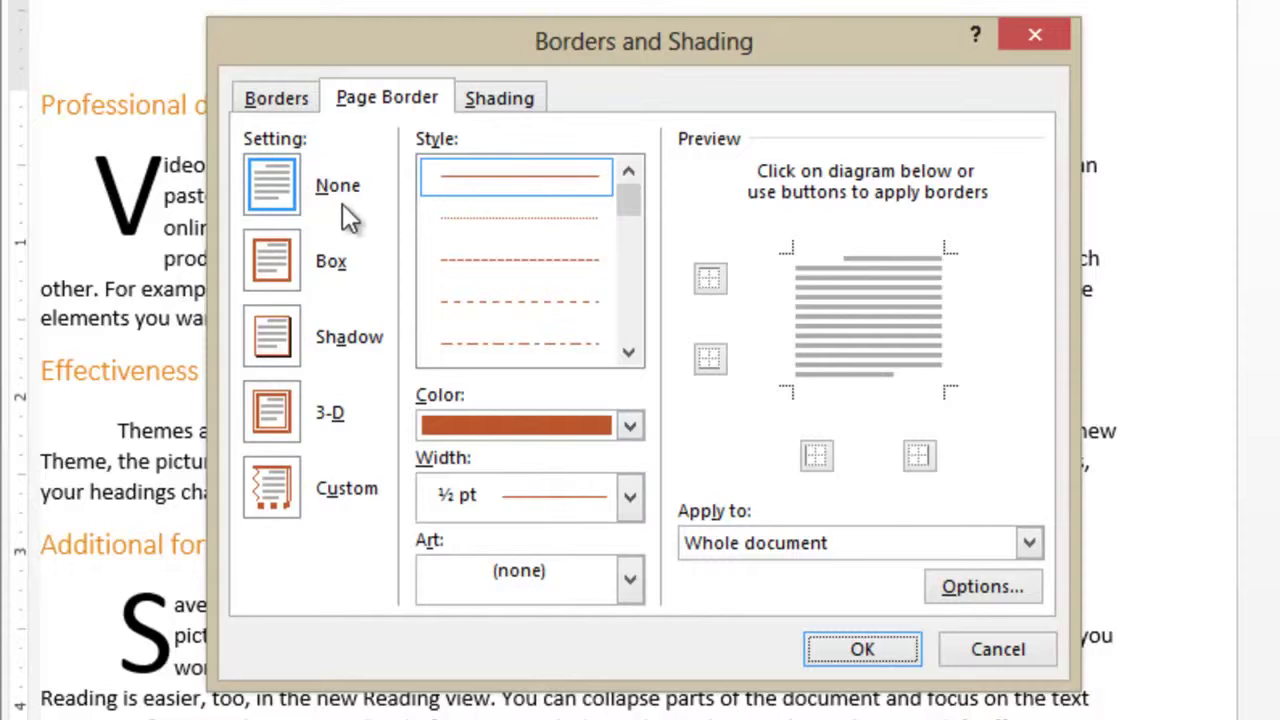
left_click(283, 260)
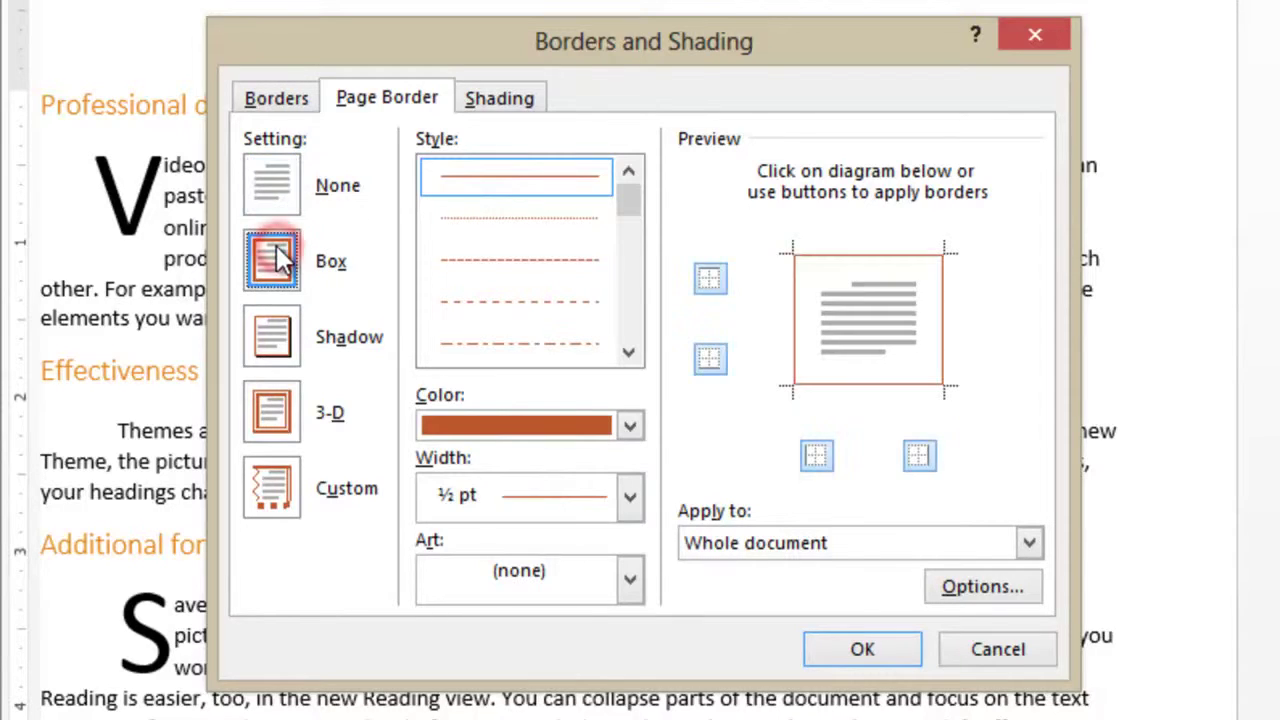
left_click(282, 188)
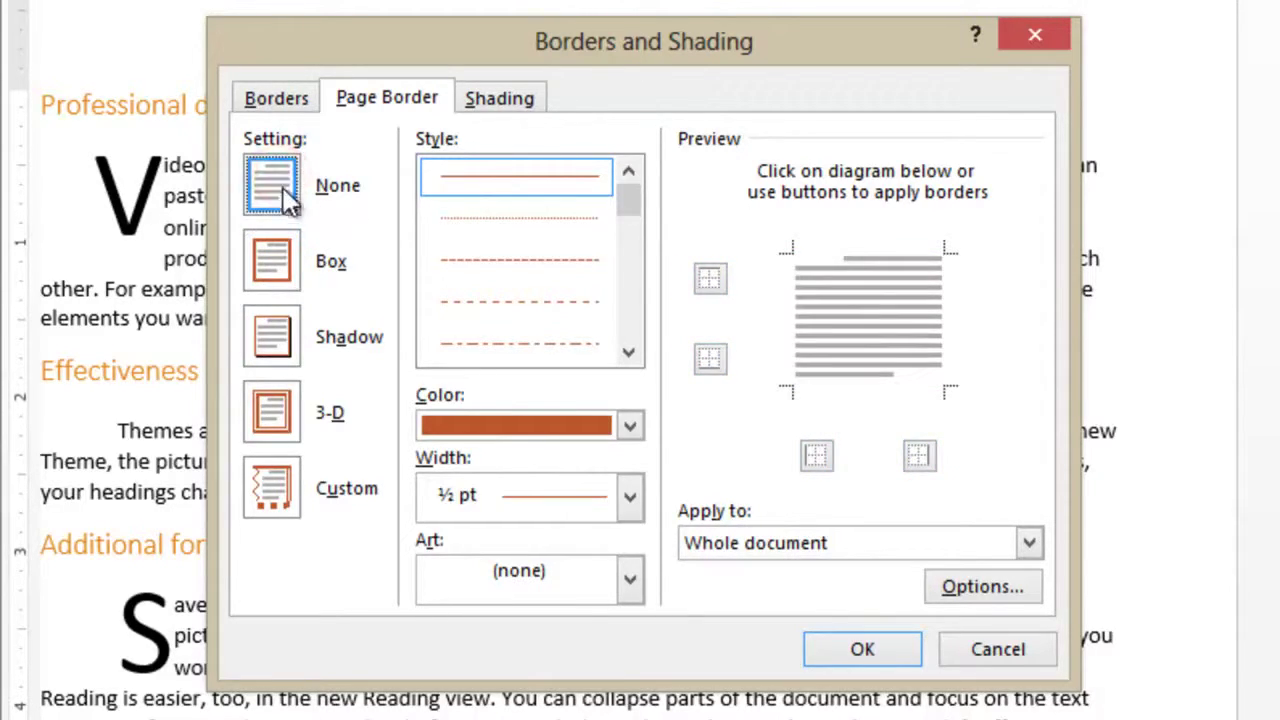
left_click(284, 251)
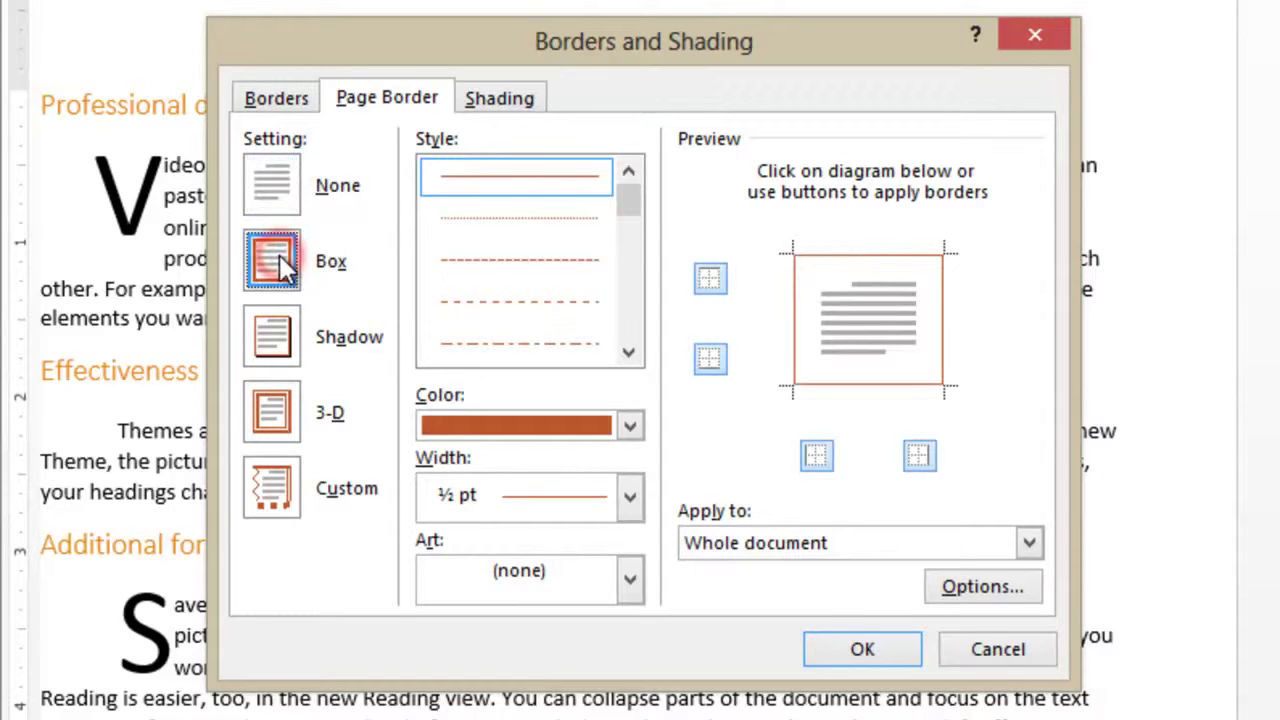
left_click(860, 652)
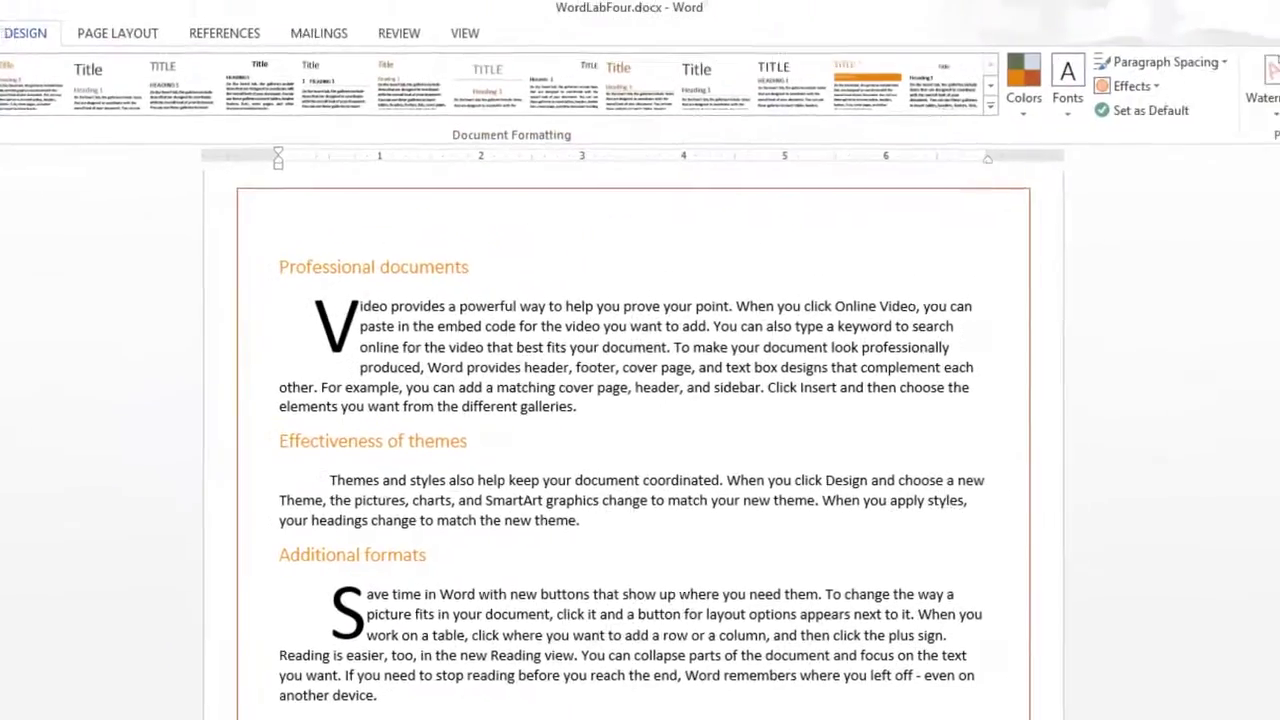
Scroll through the bordered document, then snap the Word window to the left half beside the instructions
mouse_move(1276, 480)
left_mouse_down()
mouse_move(1277, 610)
mouse_move(1277, 130)
left_mouse_up()
scroll(678, 450, "up", 2)
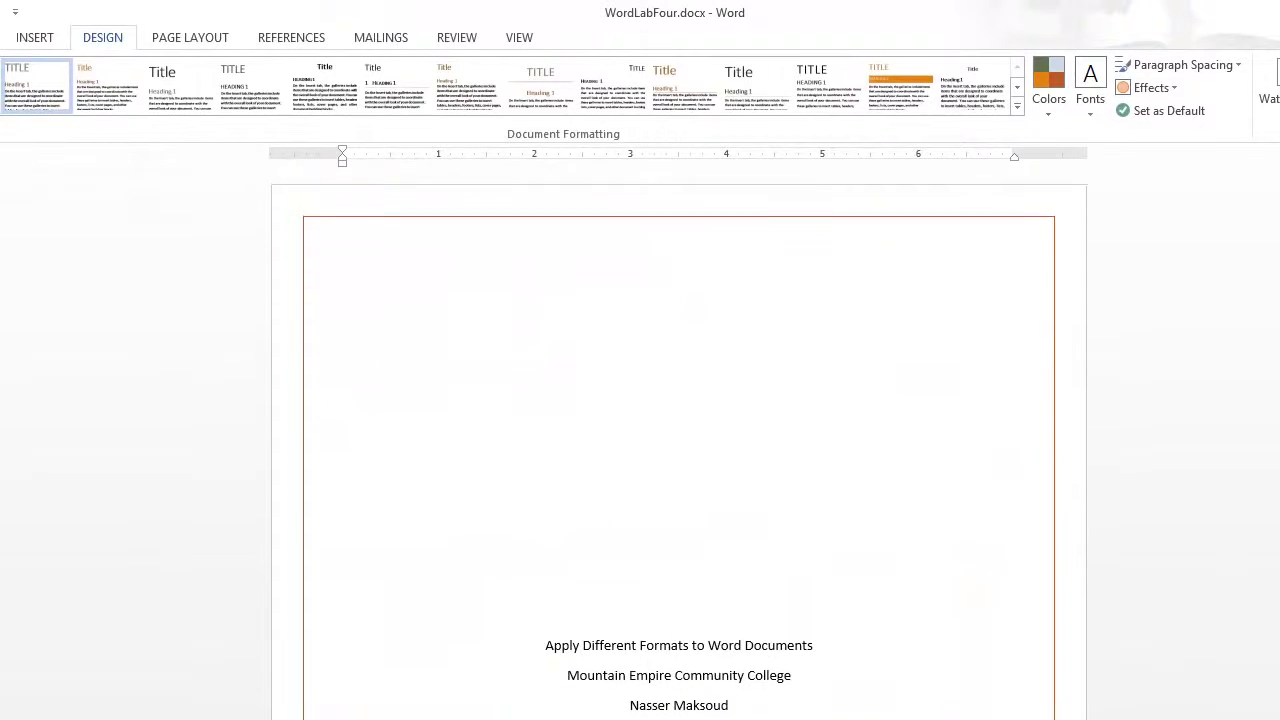
scroll(678, 450, "down", 3)
scroll(678, 450, "down", 4)
scroll(678, 440, "down", 3)
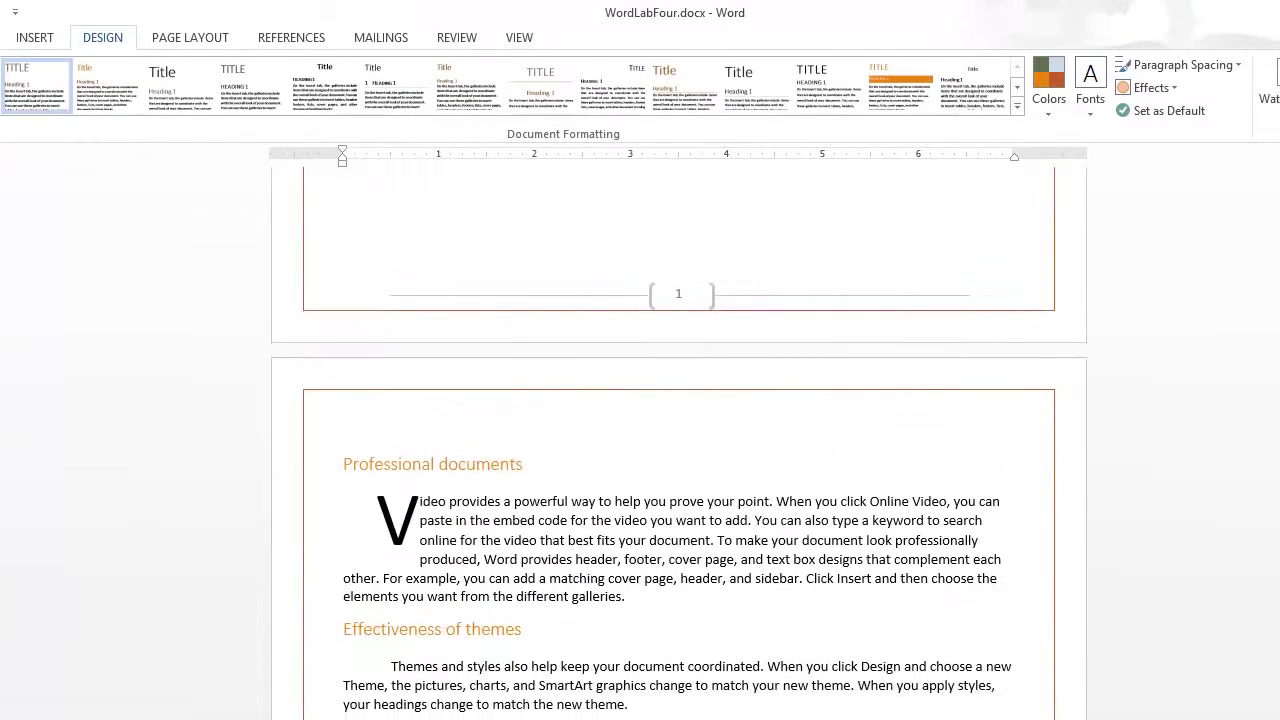
scroll(678, 440, "down", 3)
scroll(678, 440, "up", 2)
scroll(678, 440, "up", 6)
scroll(678, 440, "up", 3)
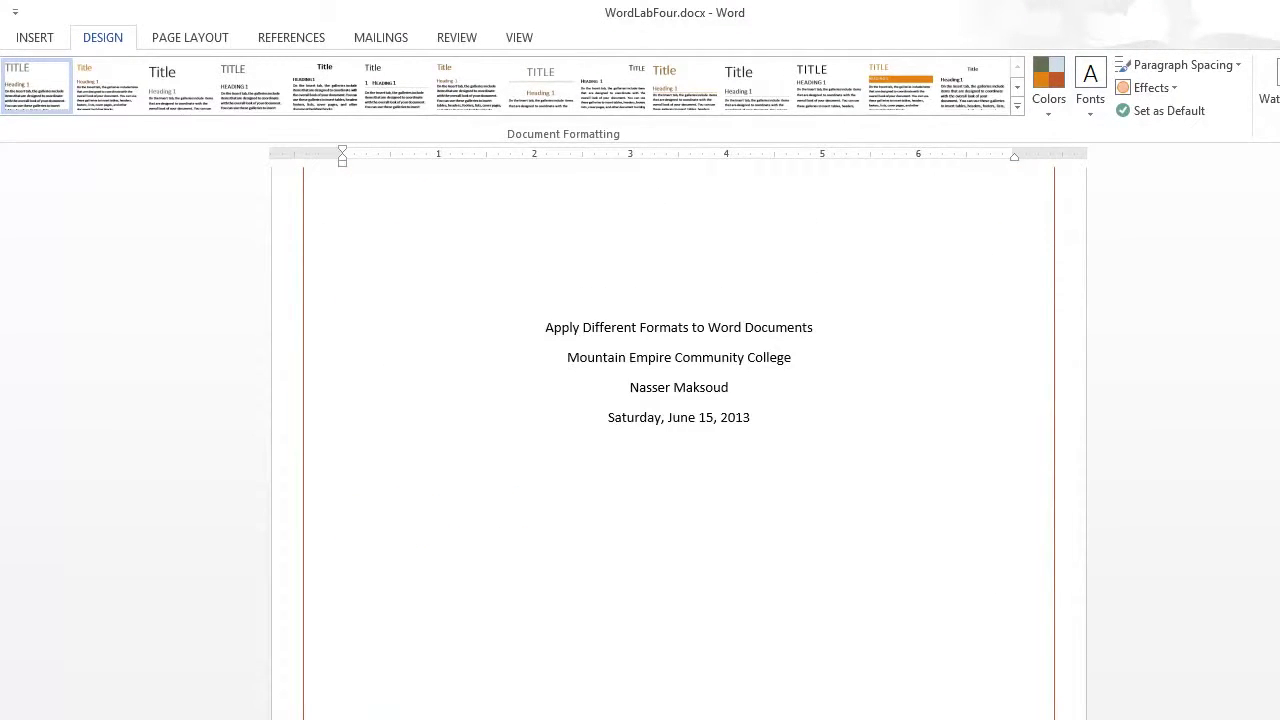
scroll(678, 440, "up", 2)
scroll(678, 440, "up", 2)
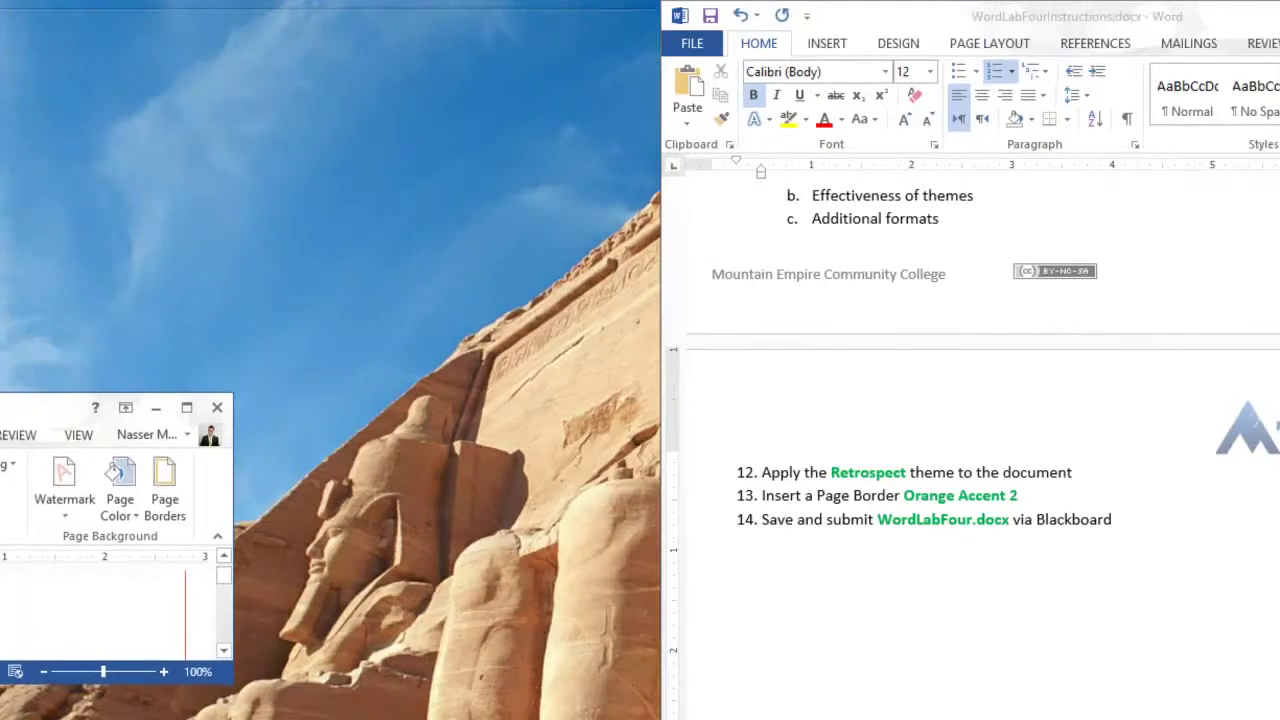
left_click_drag(583, 5, 0, 400)
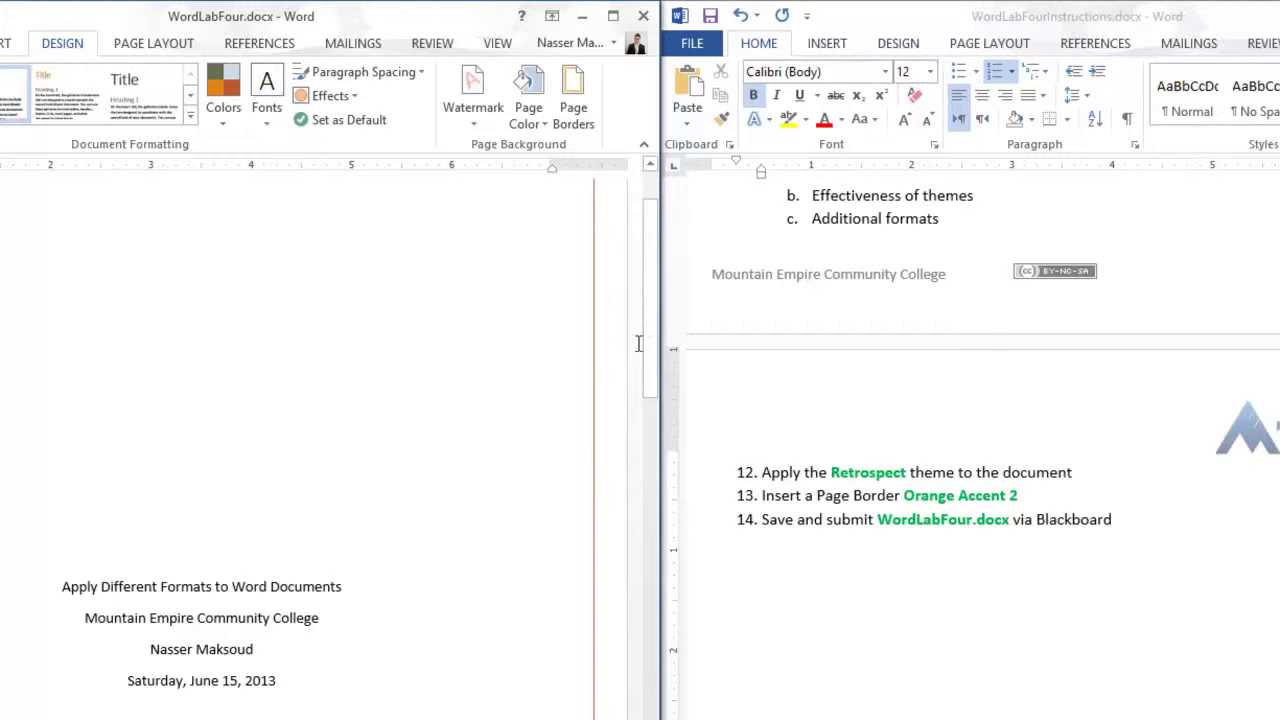
Make the four title-page lines bold and set their font to Cambria
left_click_drag(651, 350, 651, 396)
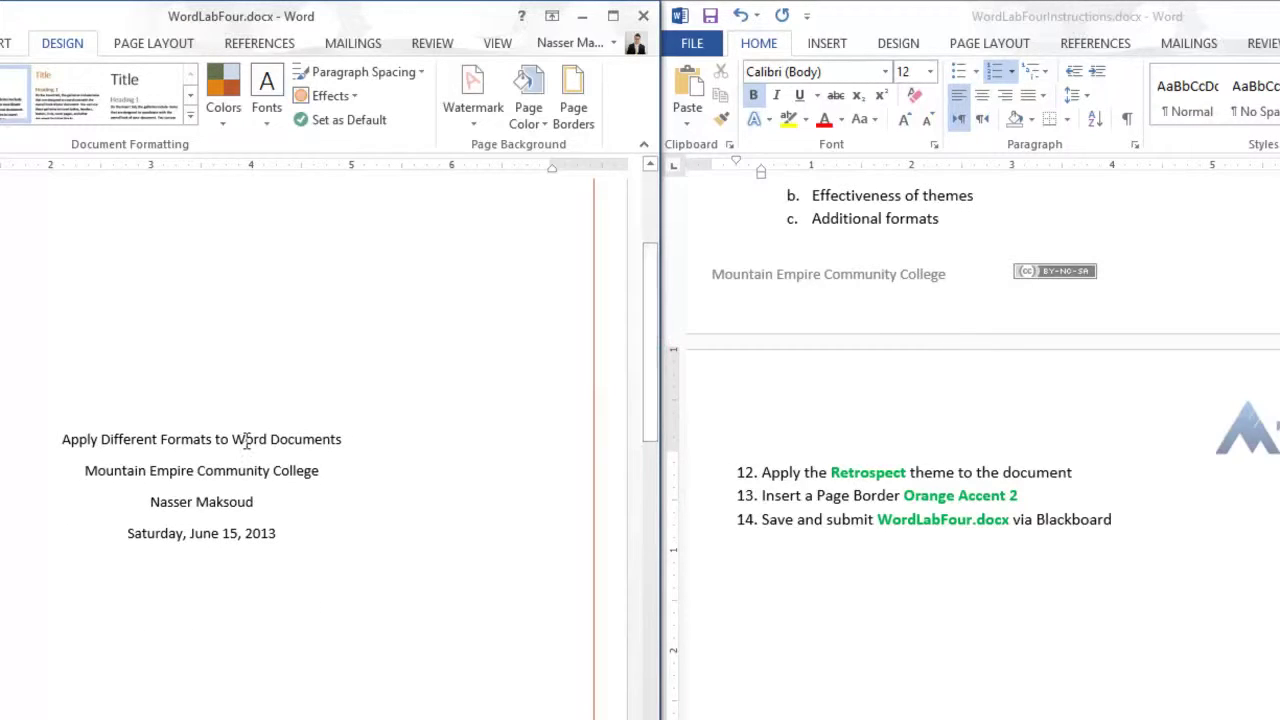
left_click(63, 437)
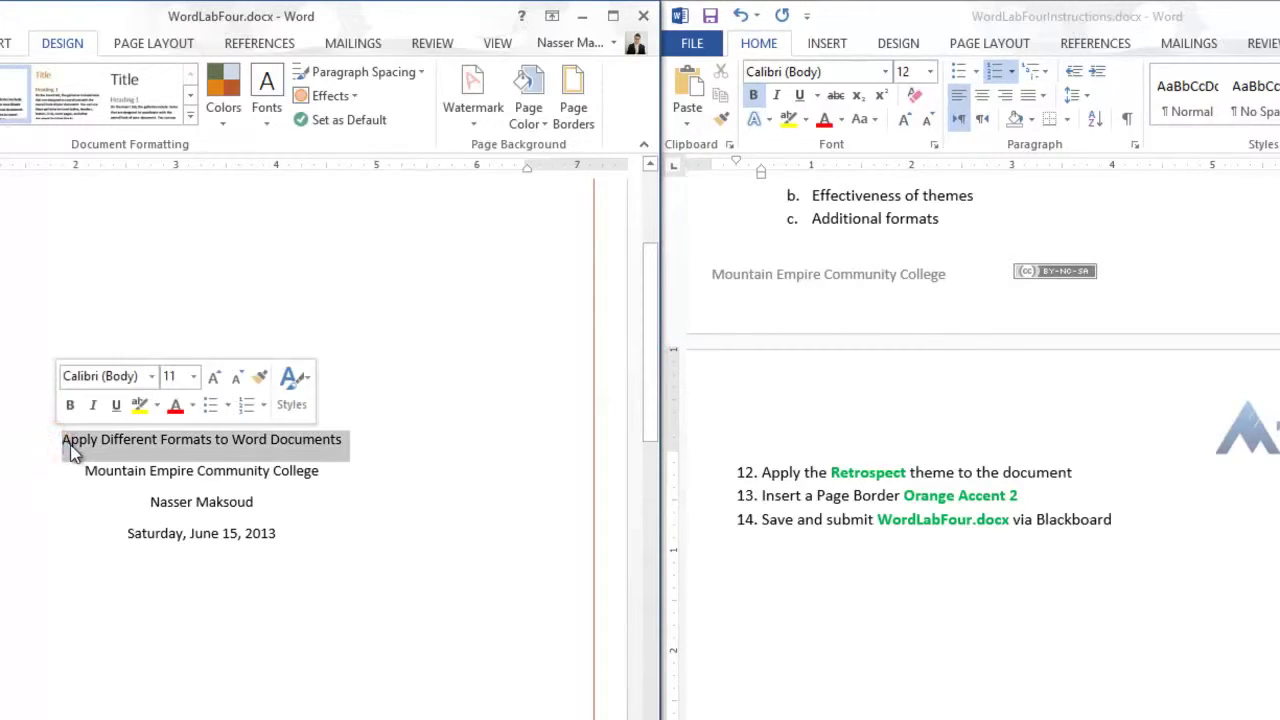
left_click(70, 444)
left_click_drag(62, 439, 315, 531)
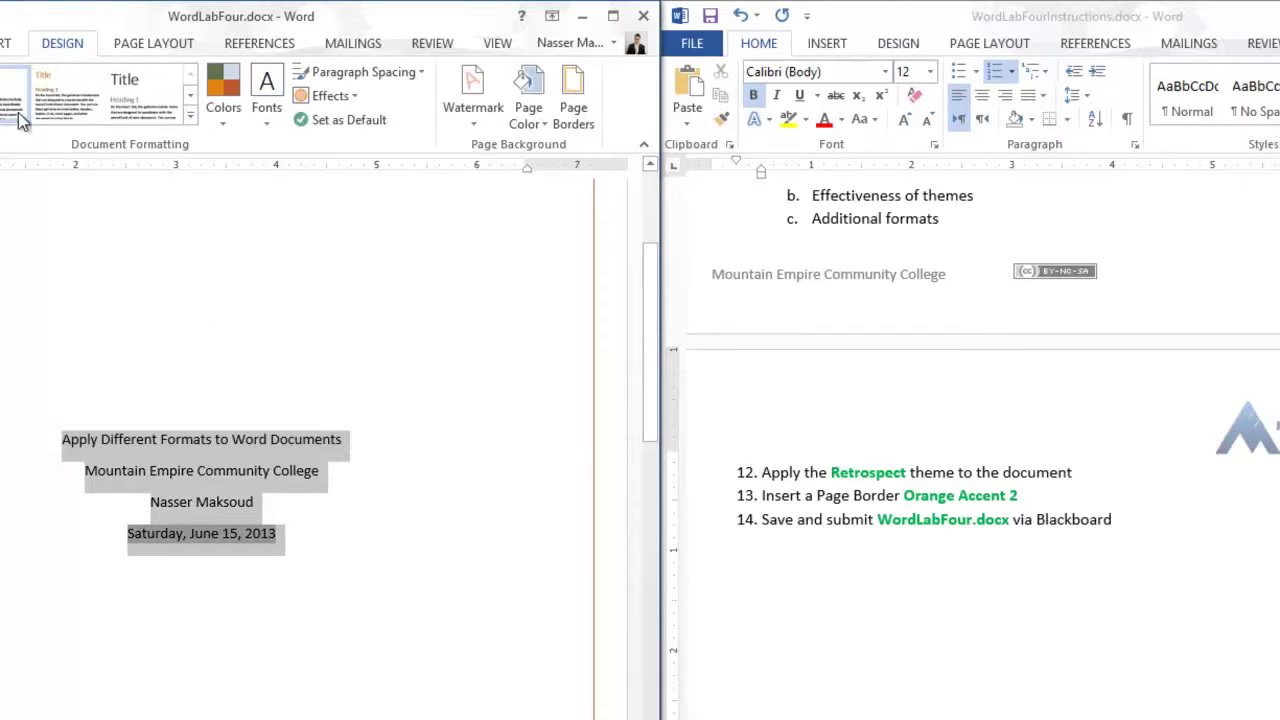
left_click(150, 31)
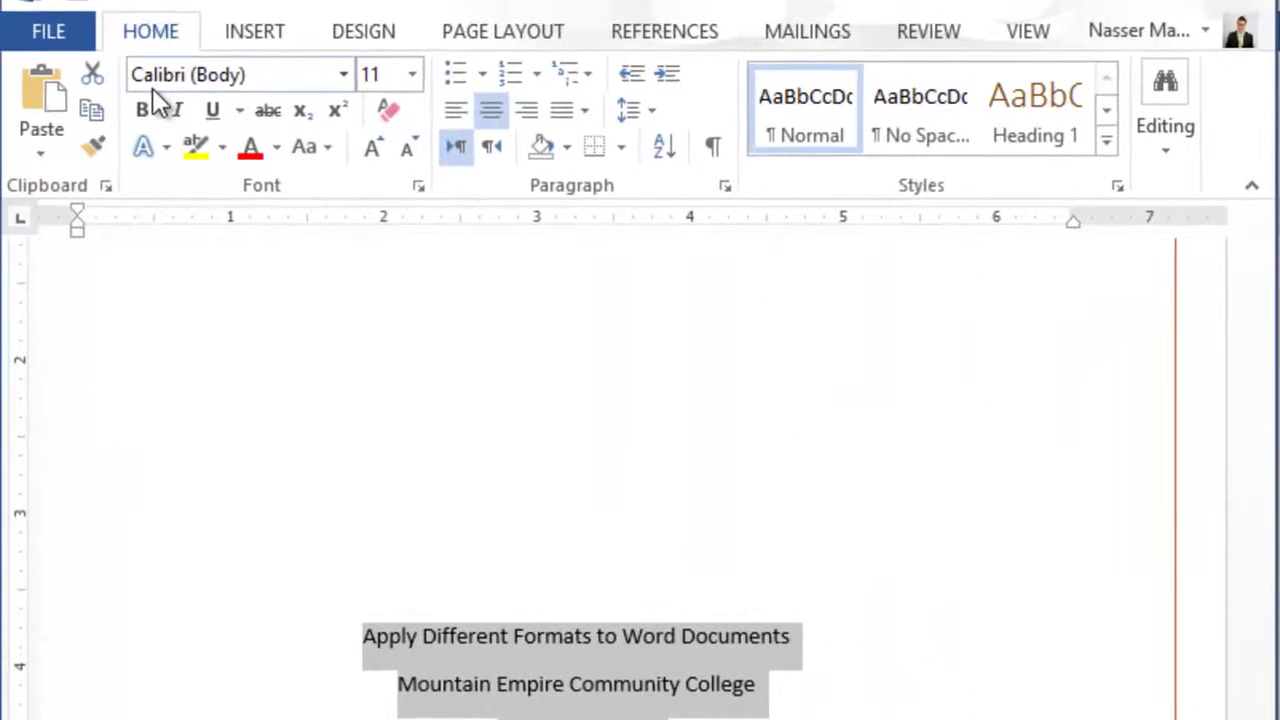
left_click(146, 108)
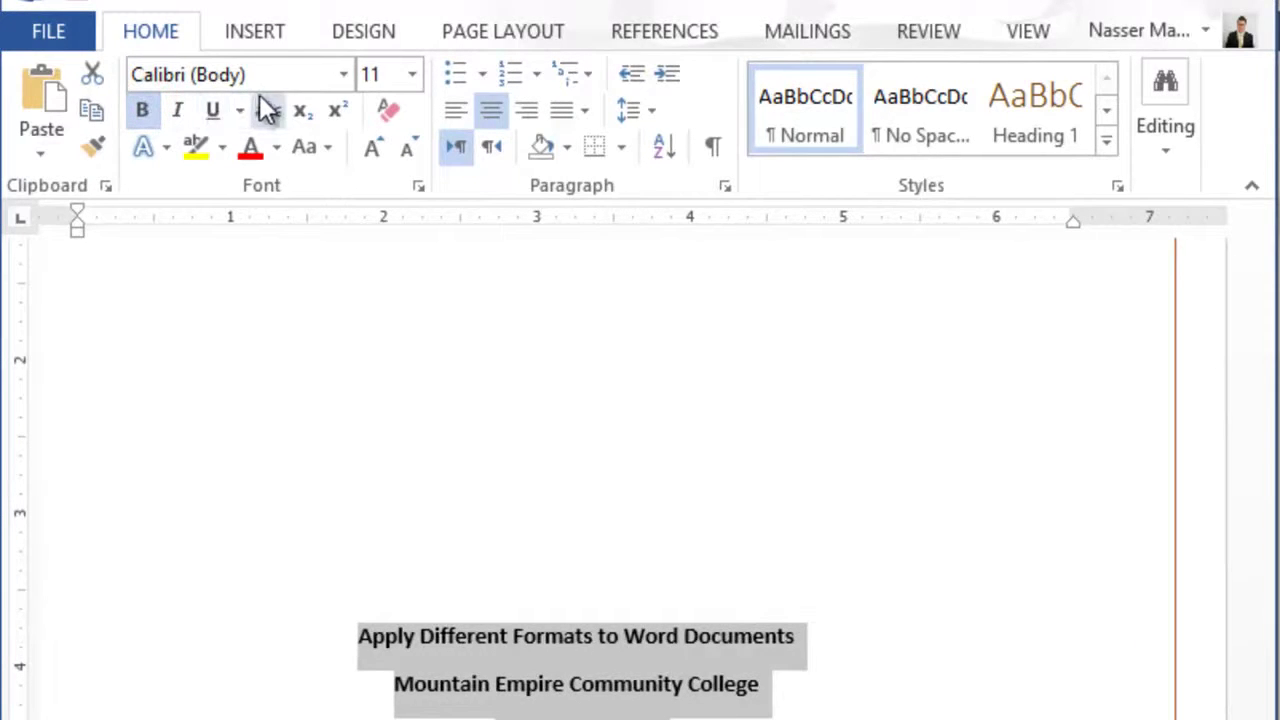
left_click(281, 75)
type("Cambria")
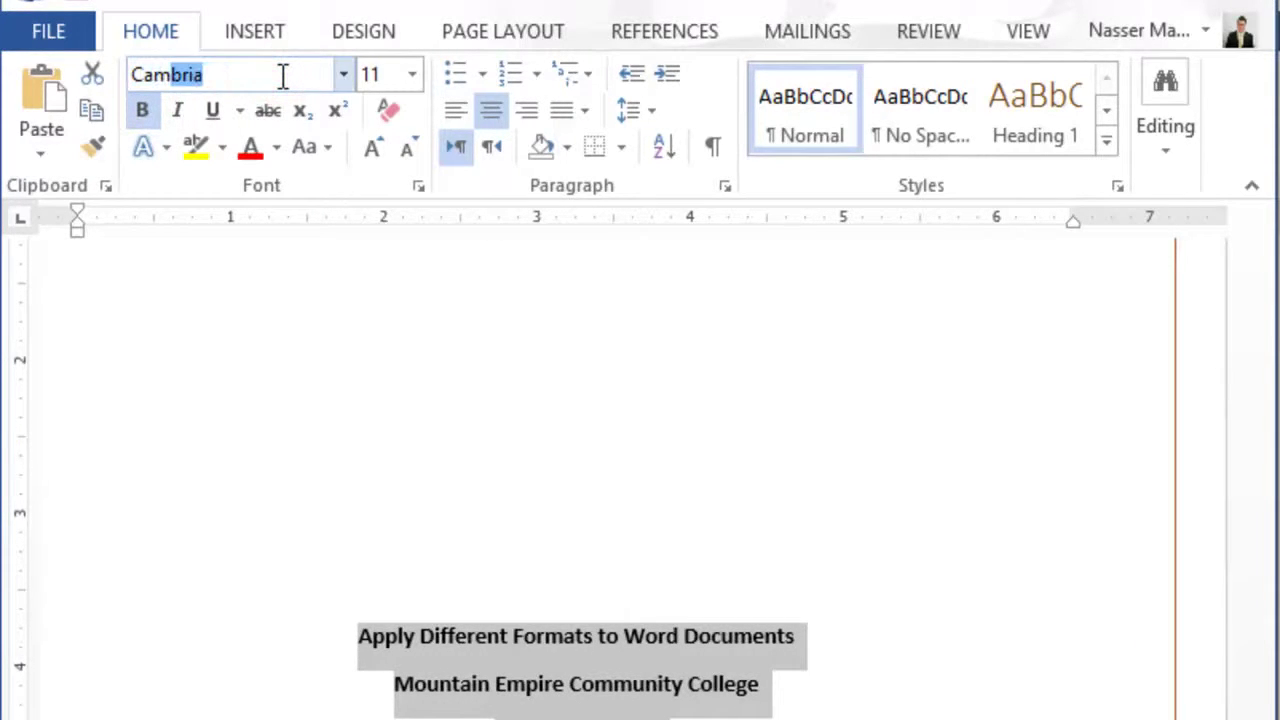
key("Return")
left_click(640, 483)
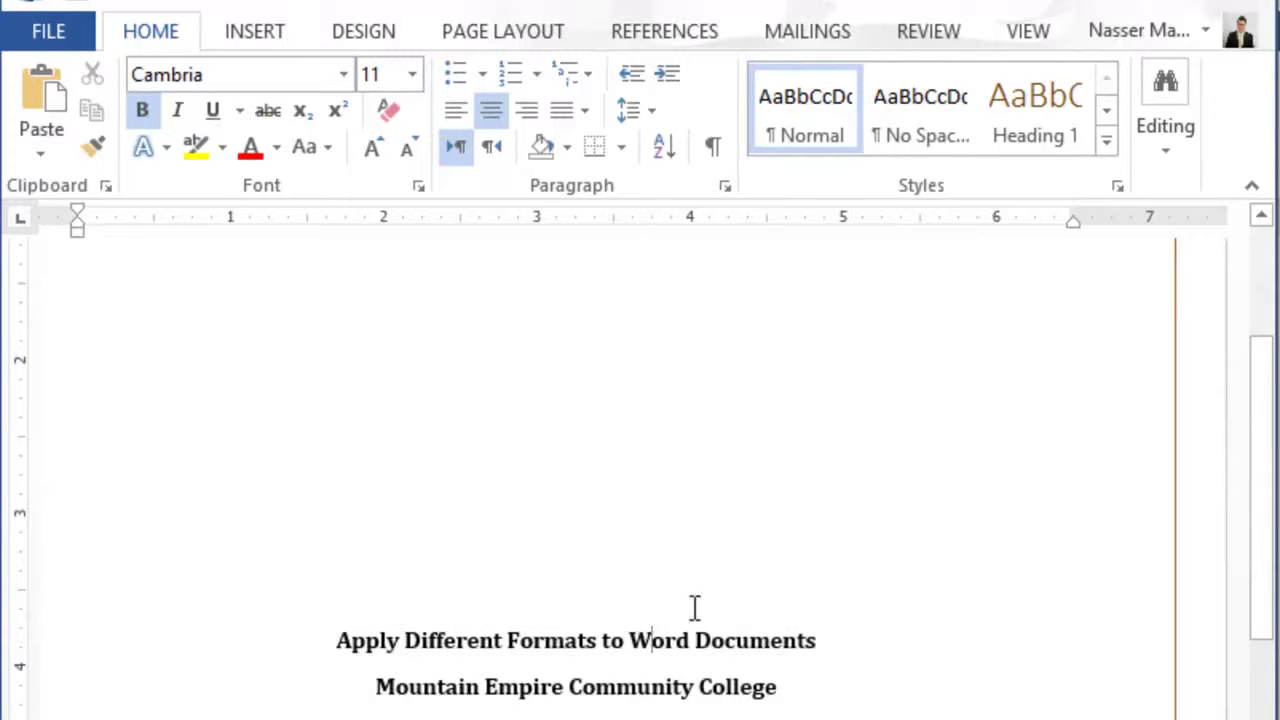
Colour the 'Mountain Empire Community College' line orange
left_click(803, 643)
left_click(486, 714)
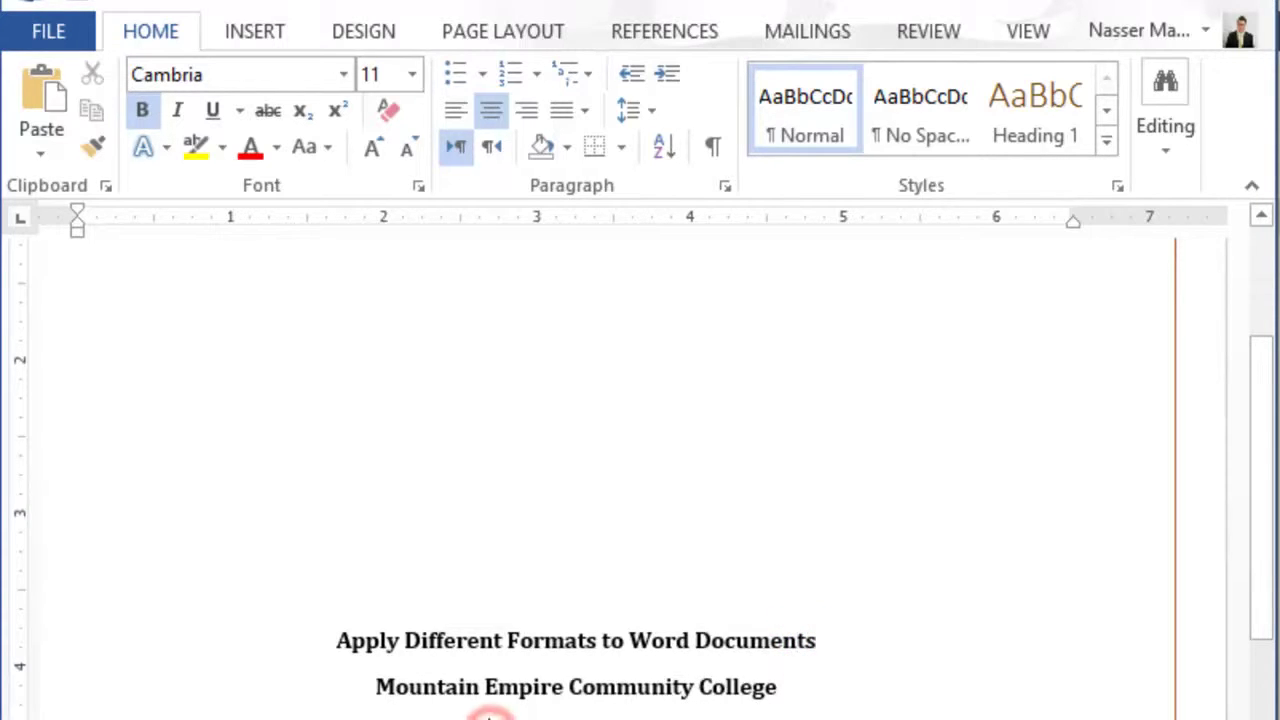
left_click(467, 690)
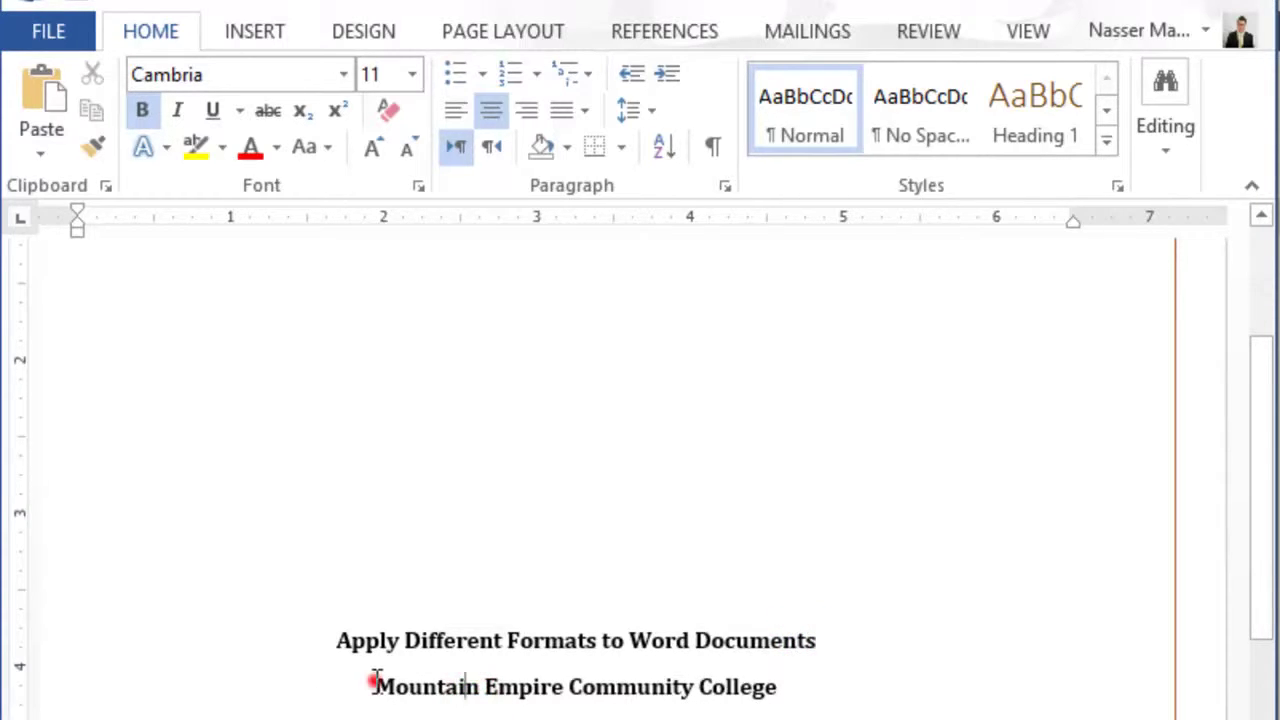
left_click_drag(366, 688, 790, 690)
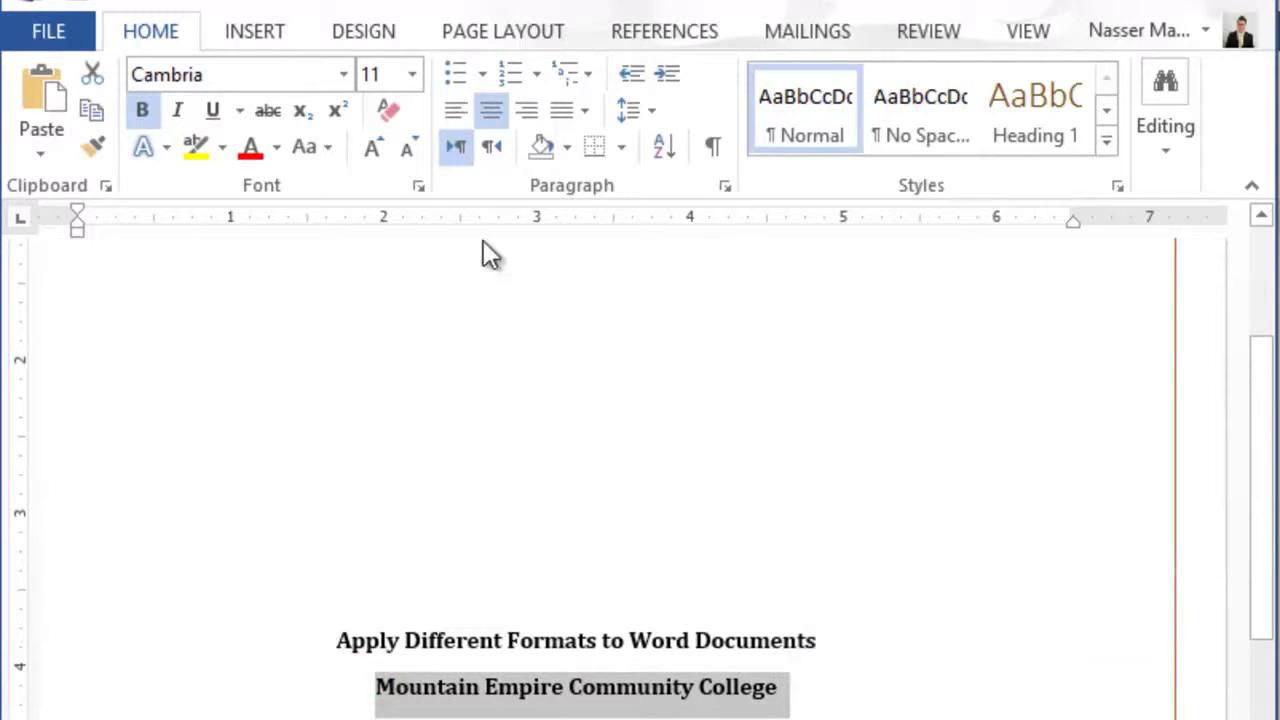
left_click(276, 147)
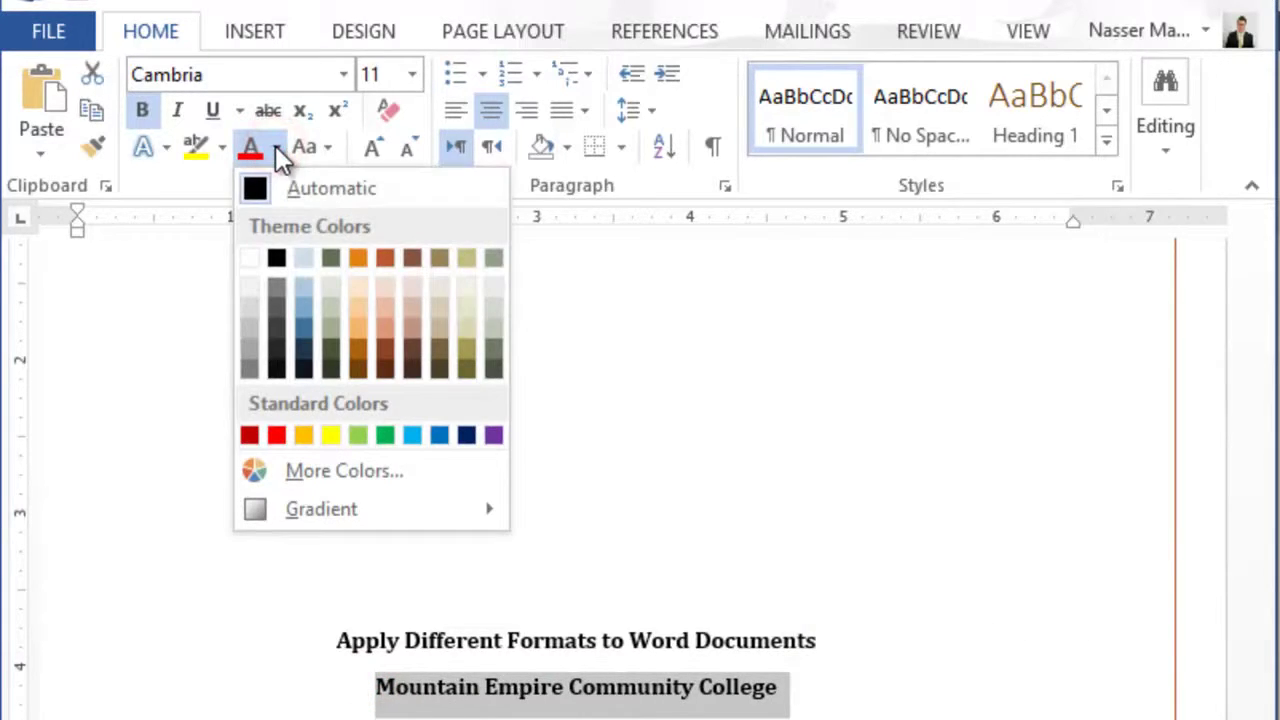
left_click(389, 257)
left_click(770, 512)
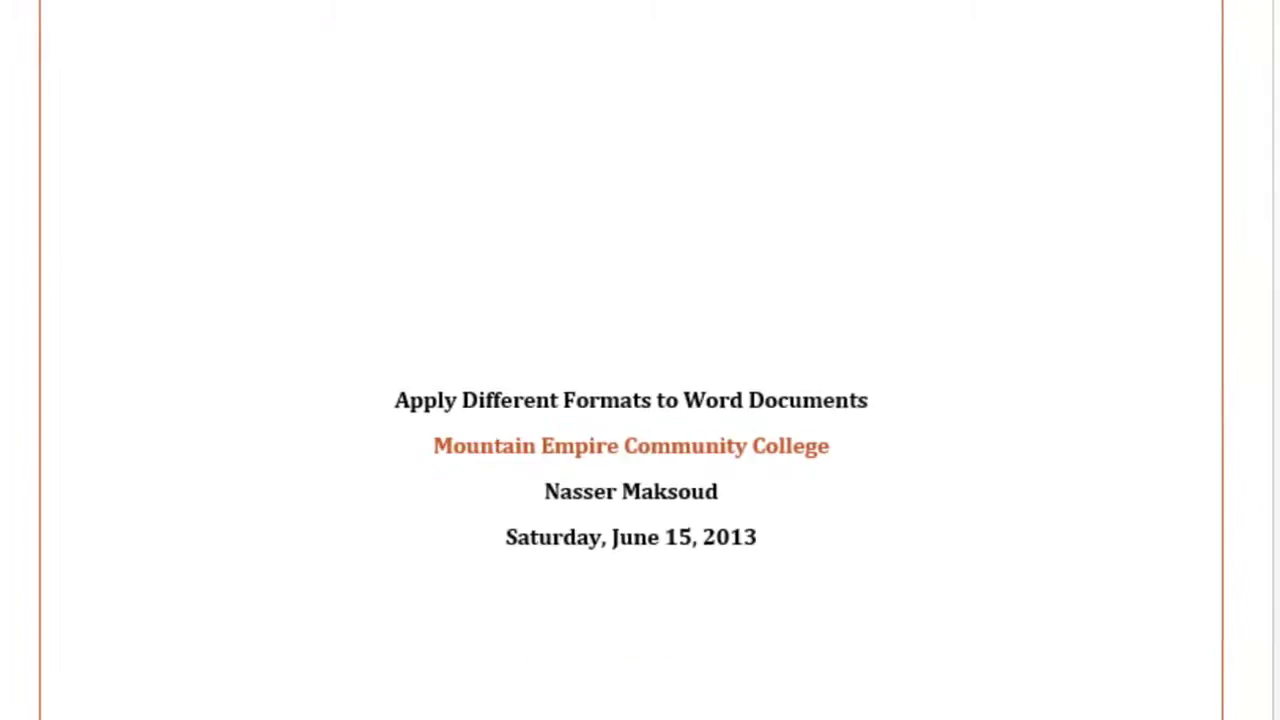
Undo the orange colour and Cambria font on the title lines with Ctrl+Z
scroll(480, 400, "down", 15)
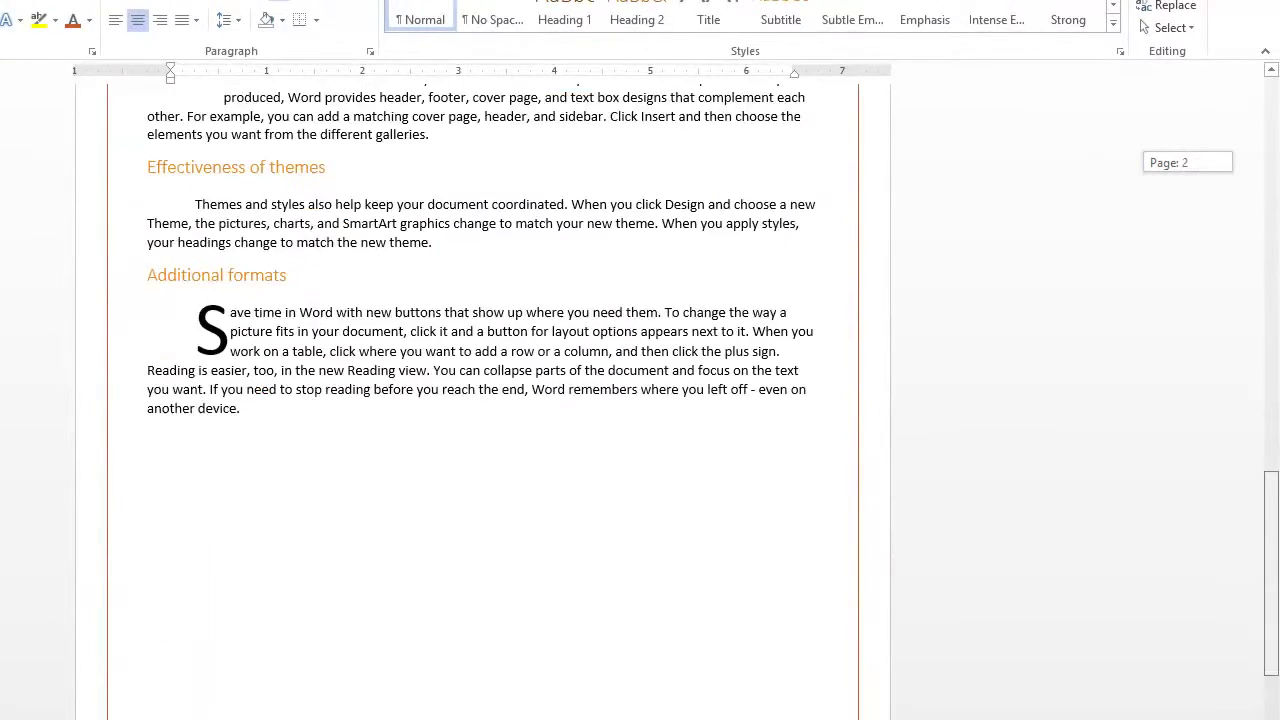
scroll(1234, 209, "up", 5)
scroll(1234, 209, "up", 8)
scroll(1234, 120, "up", 4)
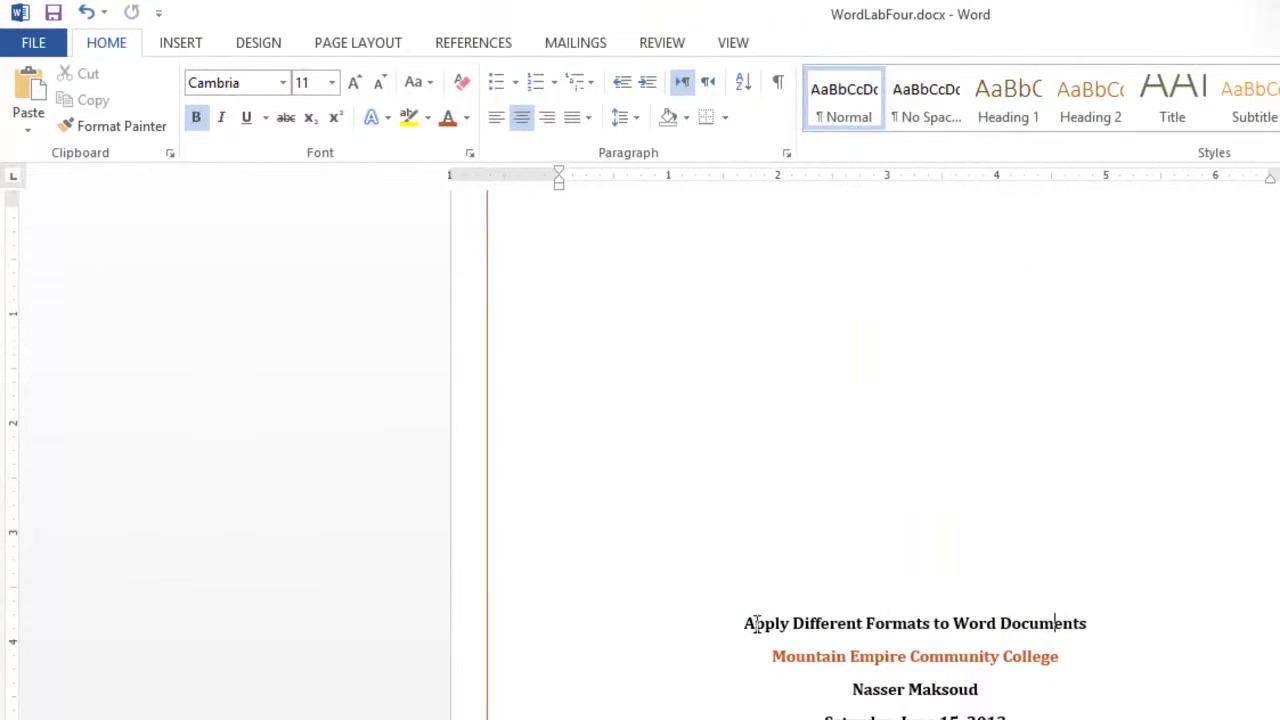
key("ctrl+z")
key("ctrl+z")
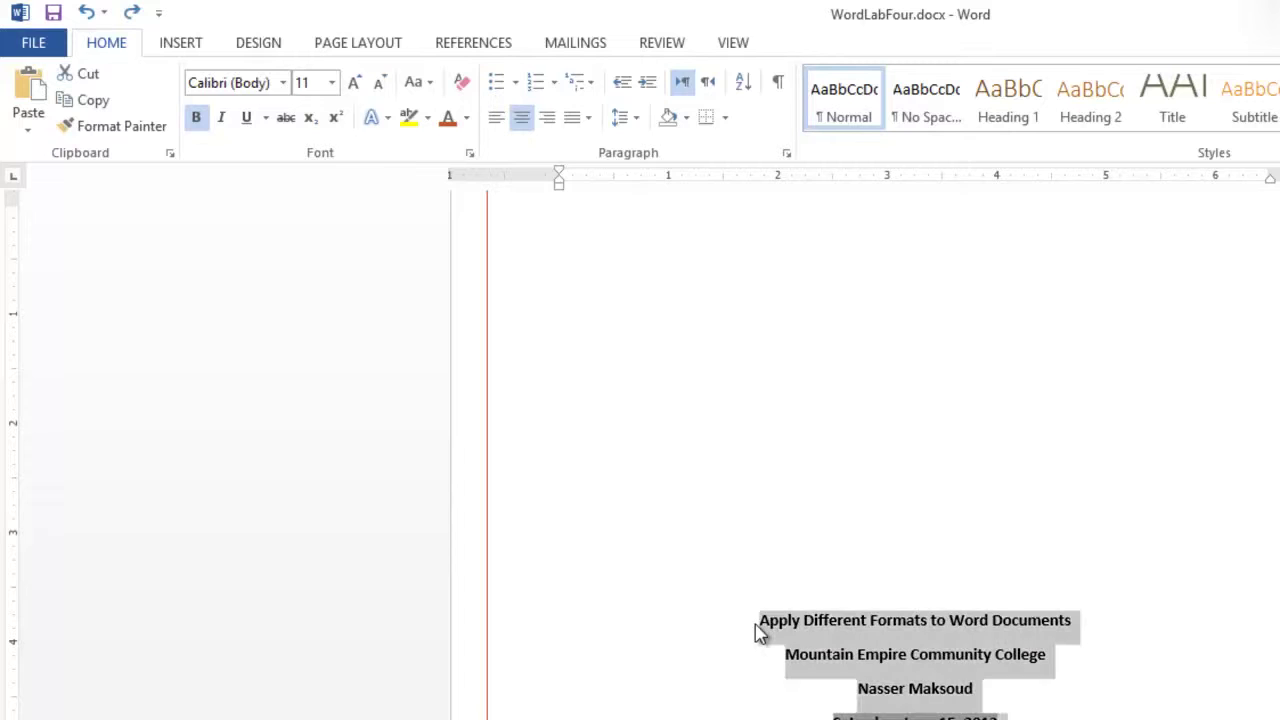
key("ctrl+z")
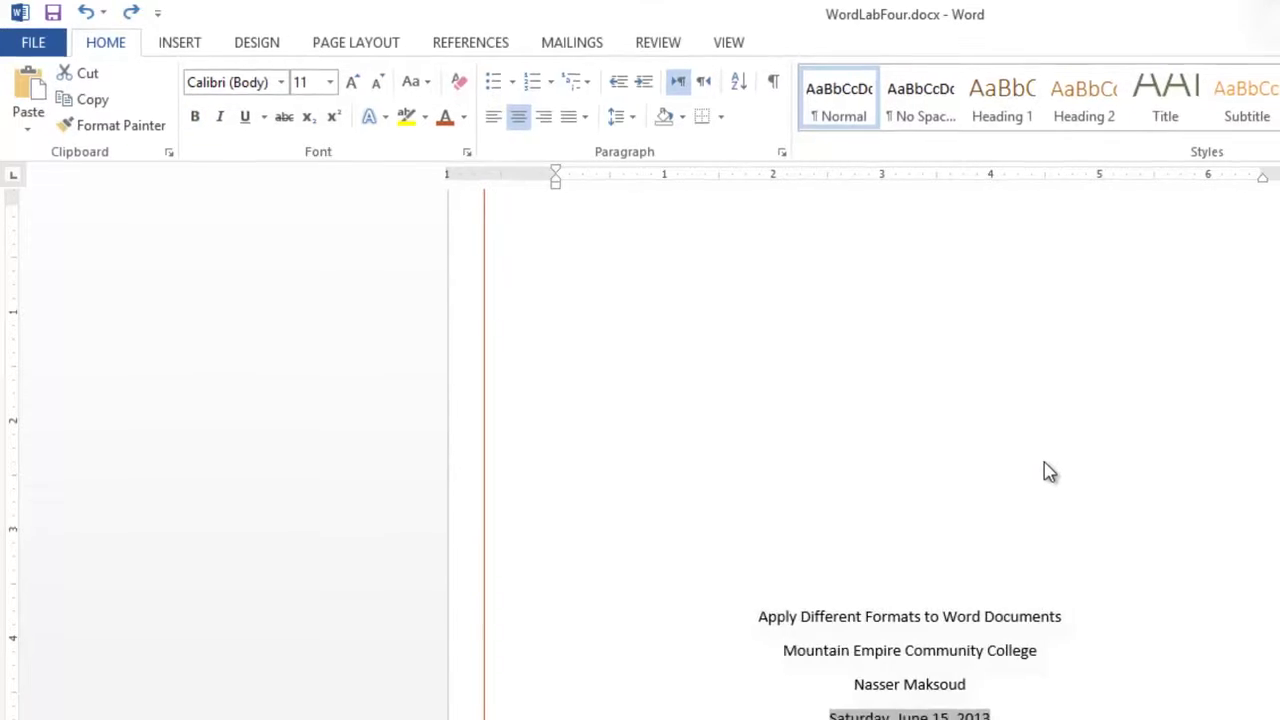
left_click(846, 494)
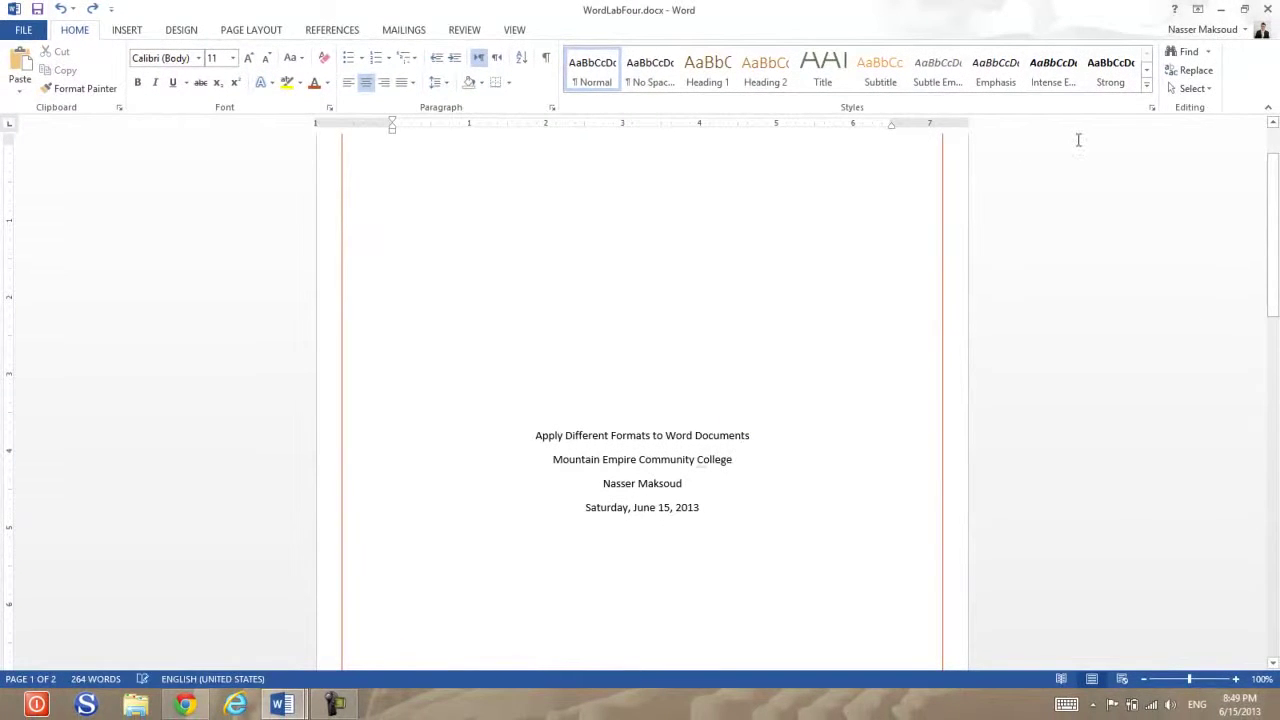
Scroll through the document to check the plain title page and bordered pages
scroll(637, 450, "down", 5)
scroll(637, 450, "down", 5)
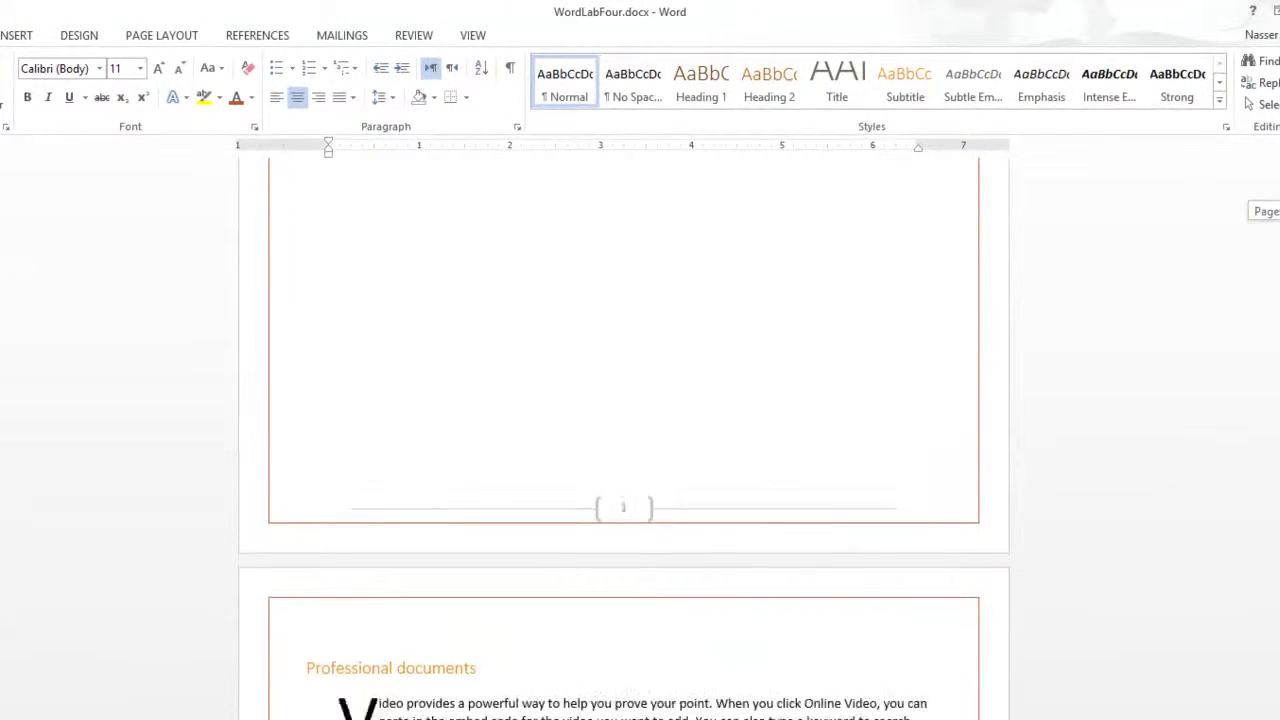
scroll(637, 450, "down", 5)
scroll(624, 450, "down", 5)
scroll(624, 450, "down", 3)
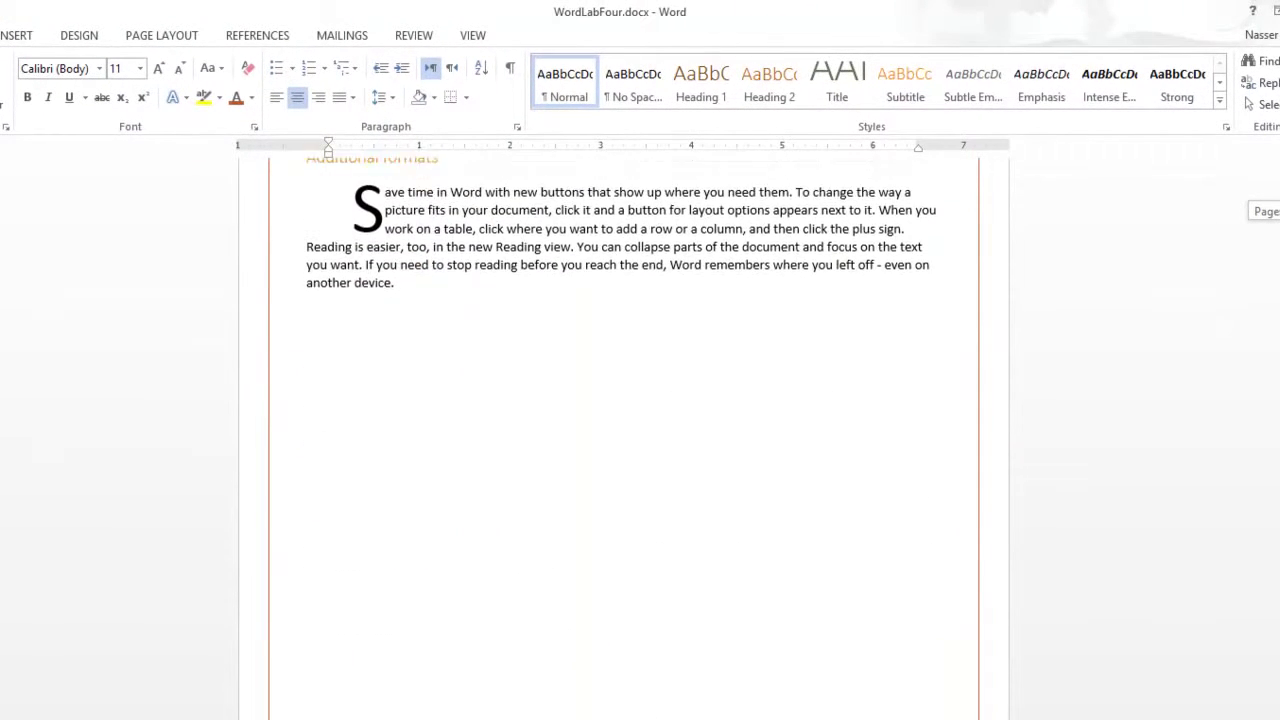
scroll(624, 450, "up", 8)
scroll(624, 450, "up", 5)
scroll(624, 450, "up", 5)
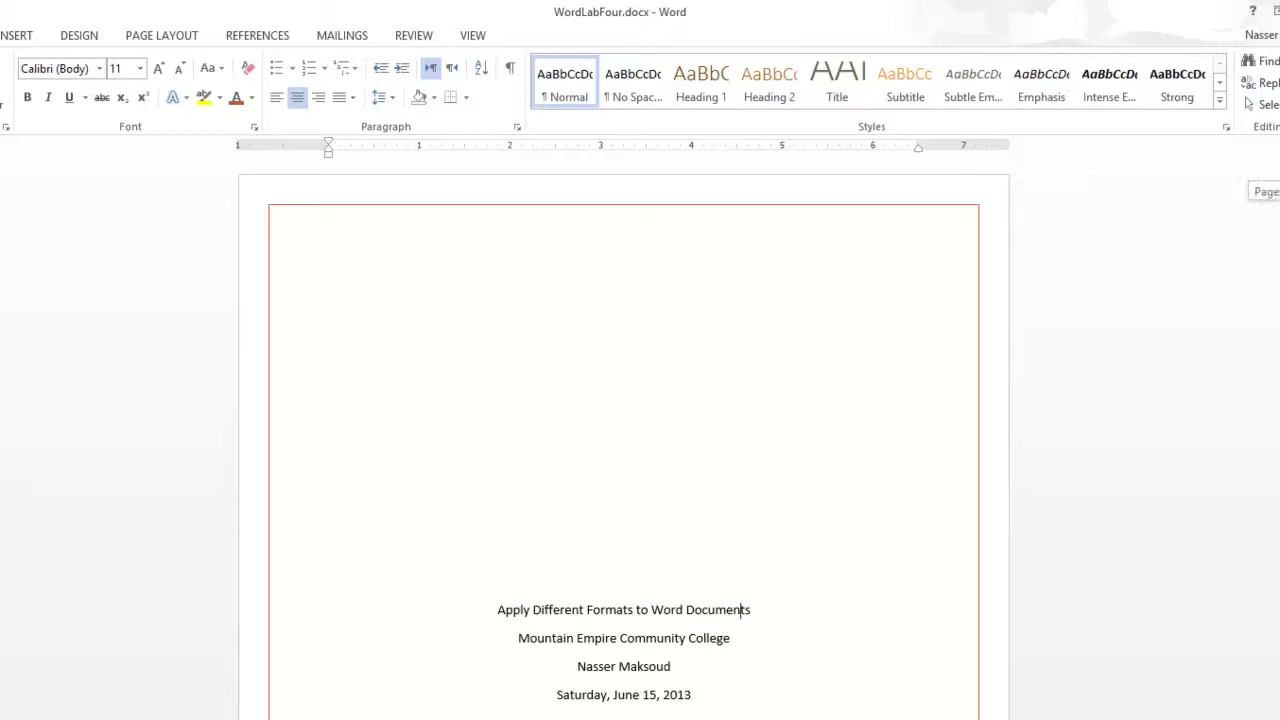
scroll(741, 609, "down", 5)
scroll(741, 609, "down", 3)
scroll(741, 609, "down", 2)
scroll(741, 609, "up", 10)
scroll(300, 35, "down", 2)
Zoom out to the Multiple Pages view from the VIEW tab's Zoom group
left_click(477, 38)
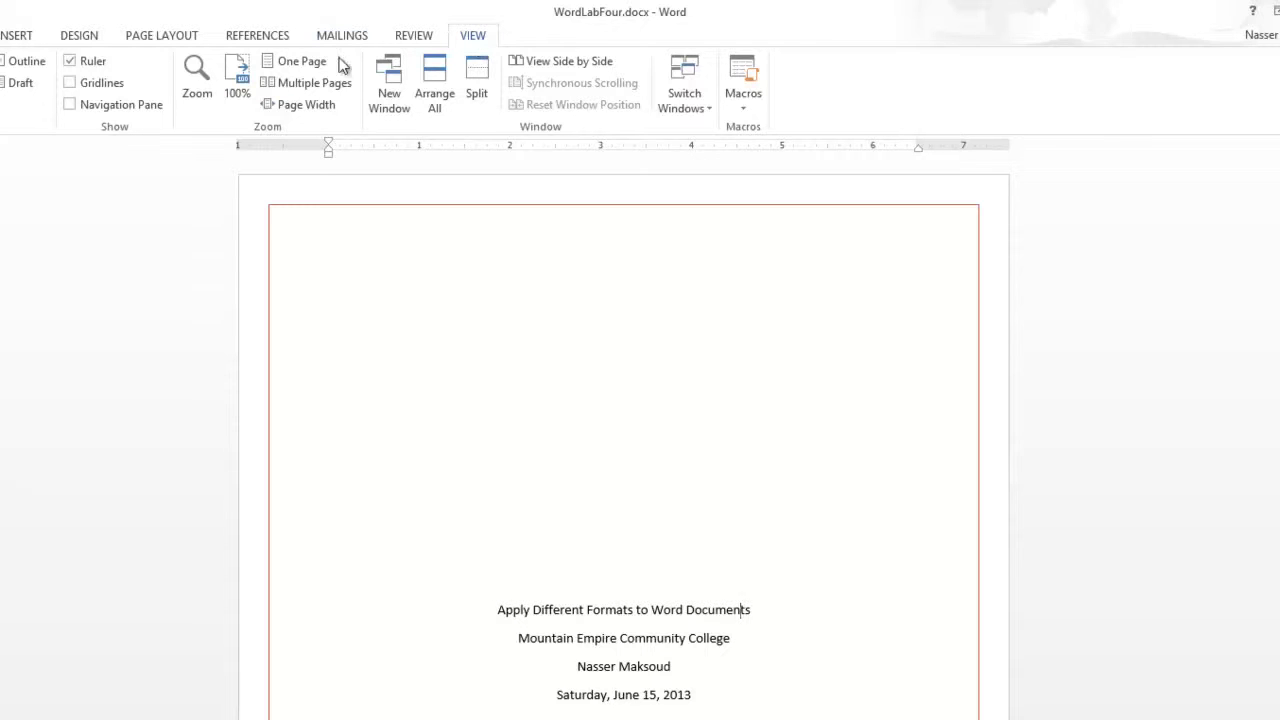
left_click(320, 84)
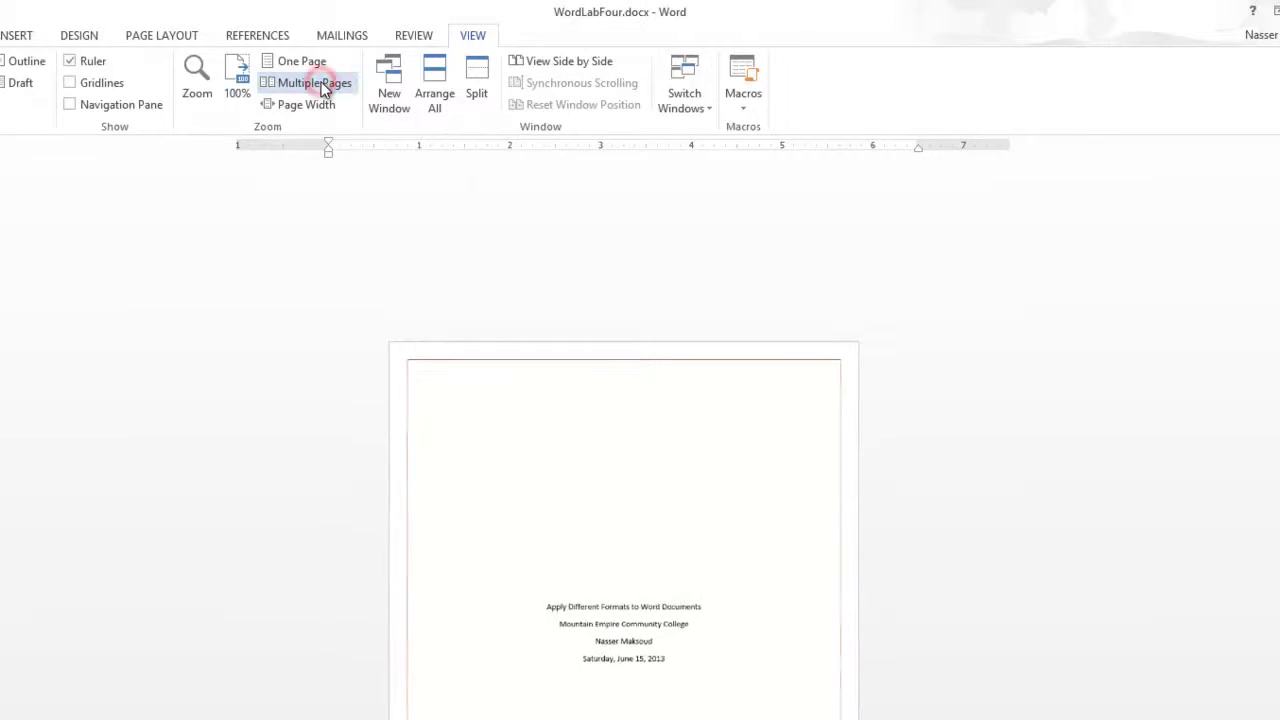